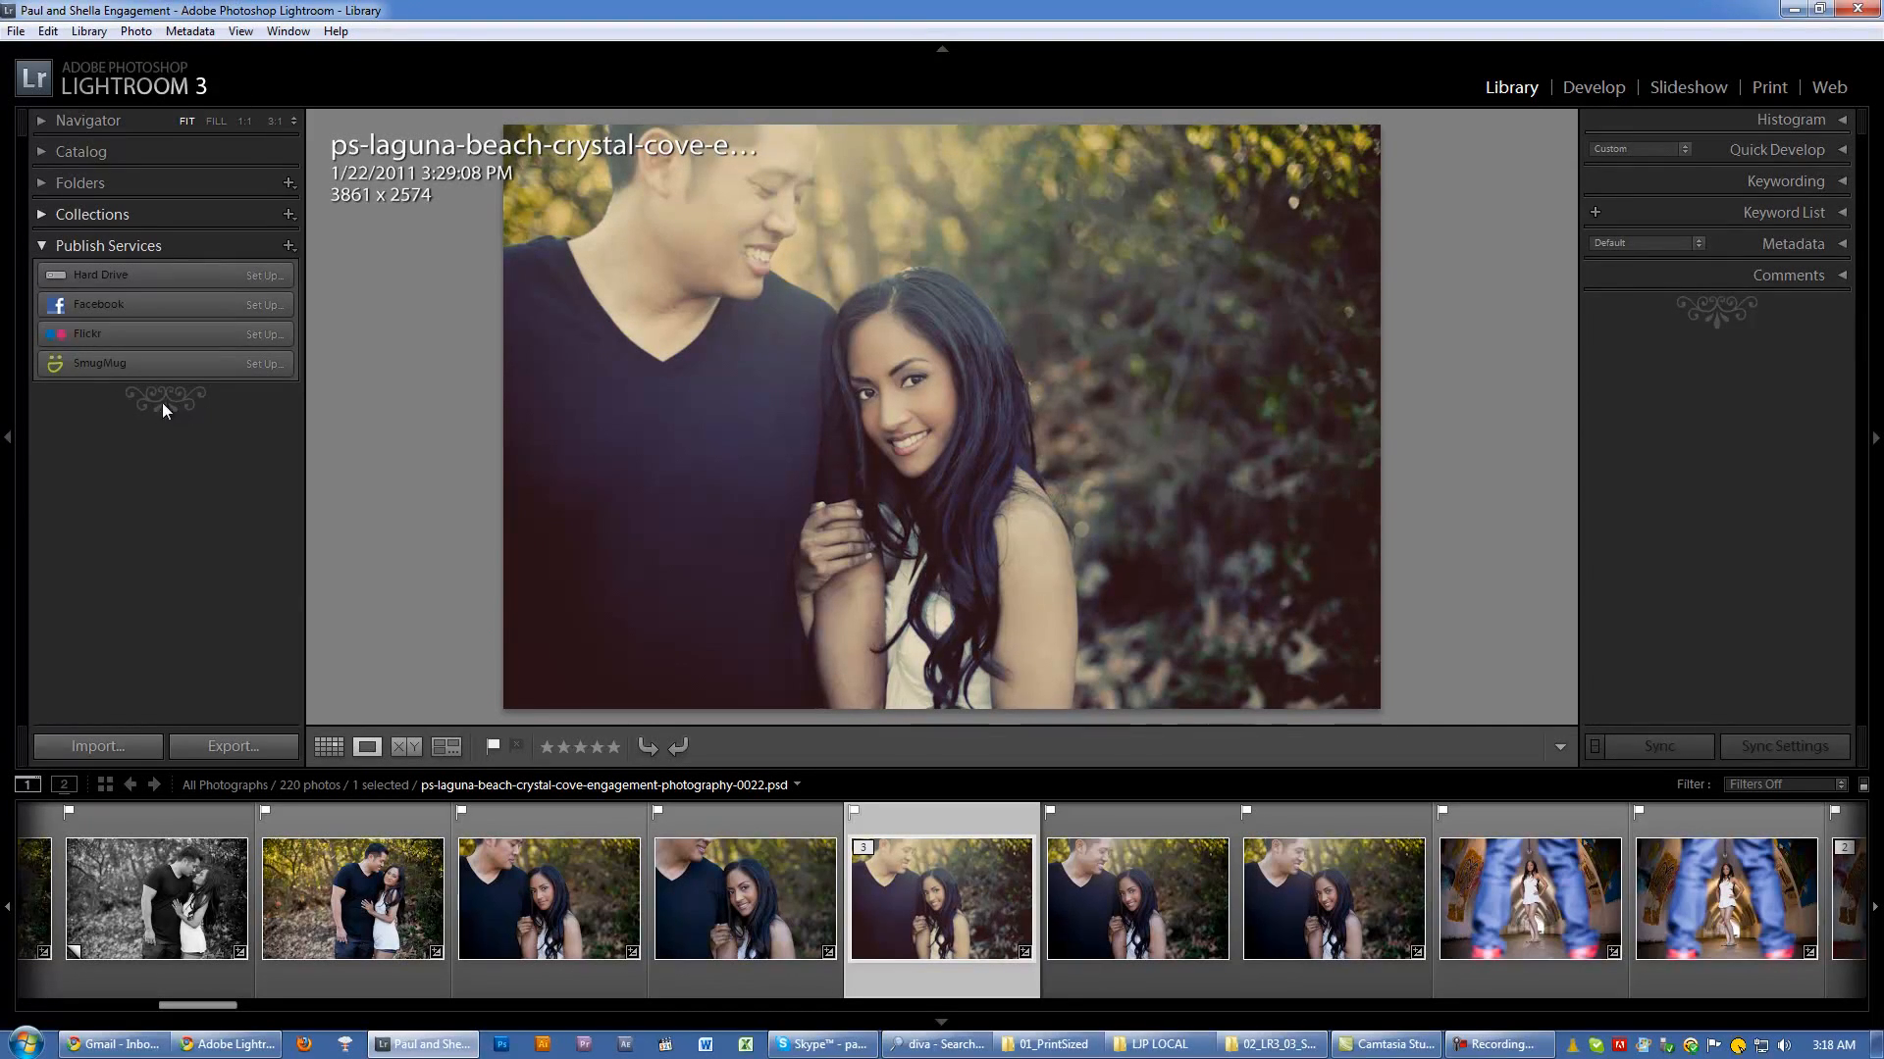
Step: Open the Interface preferences and try the Small Flourish and Box panel end marks
{"action": "left_click", "coordinate": [241, 31]}
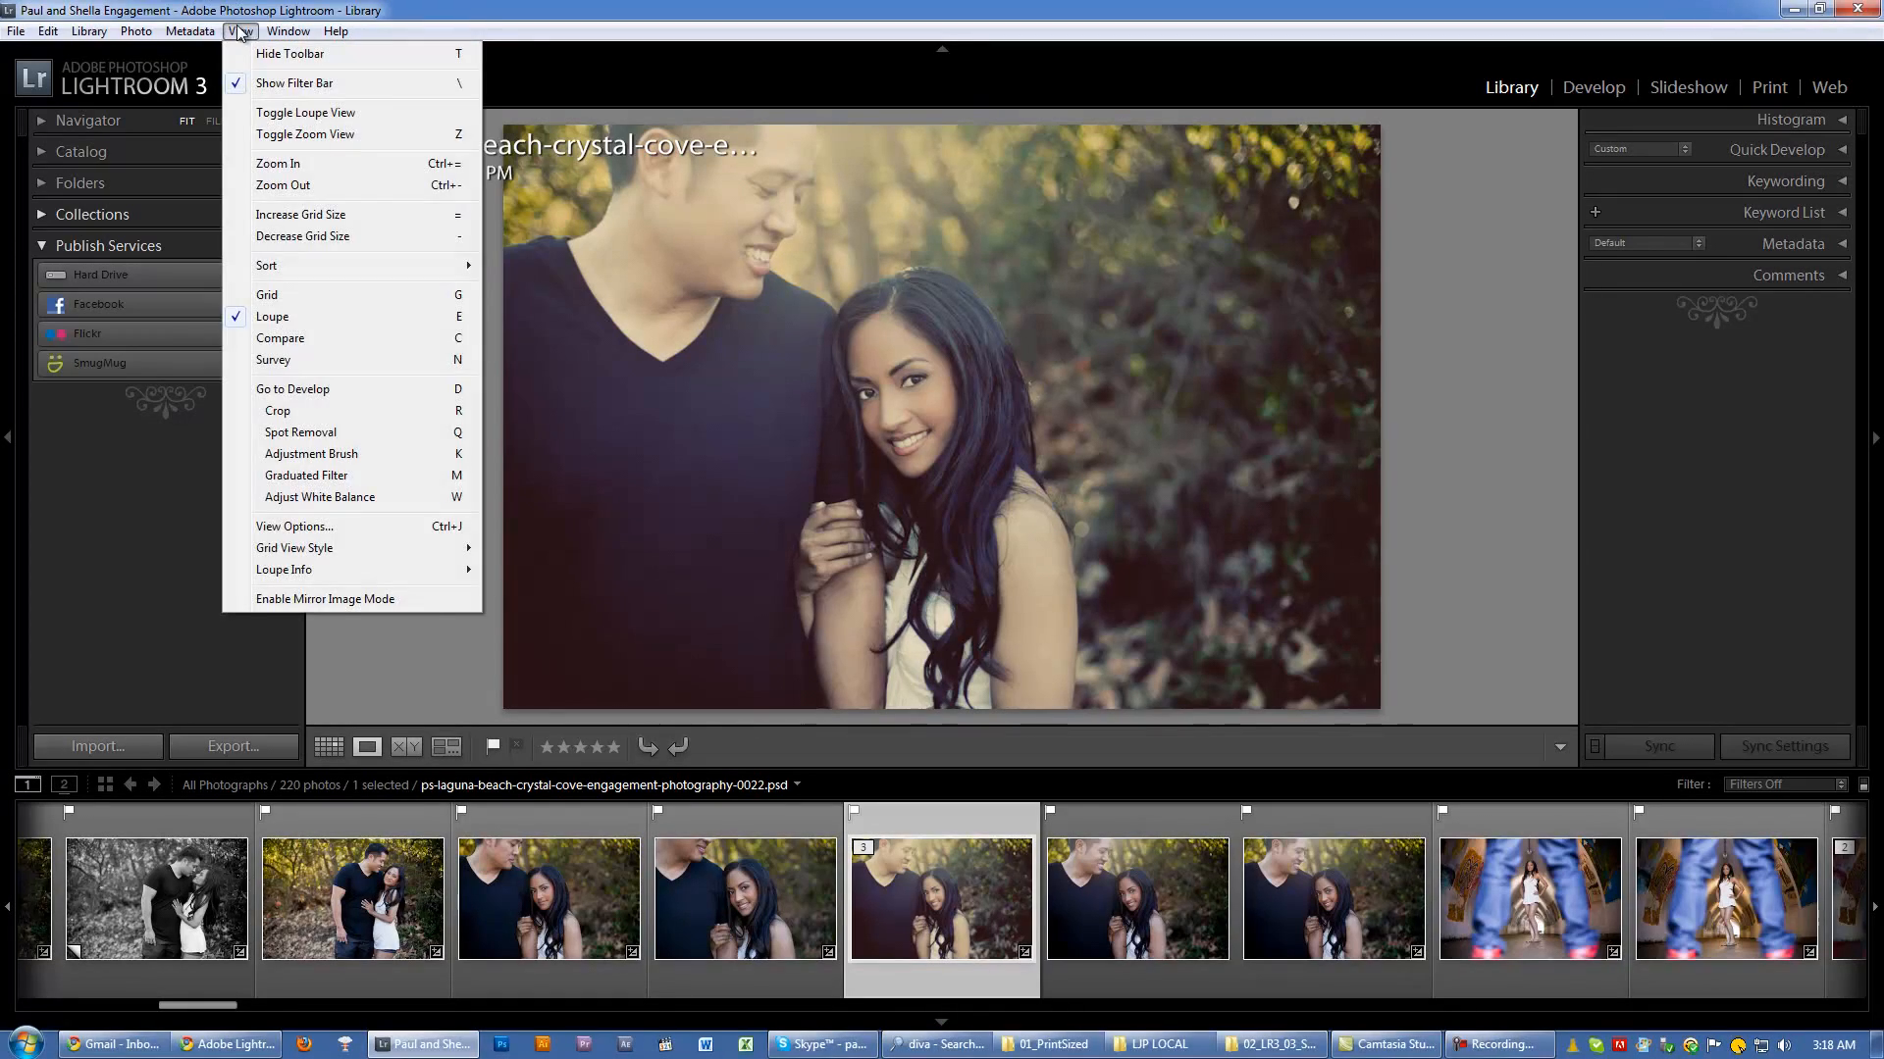
{"action": "mouse_move", "coordinate": [49, 33]}
{"action": "left_click", "coordinate": [99, 343]}
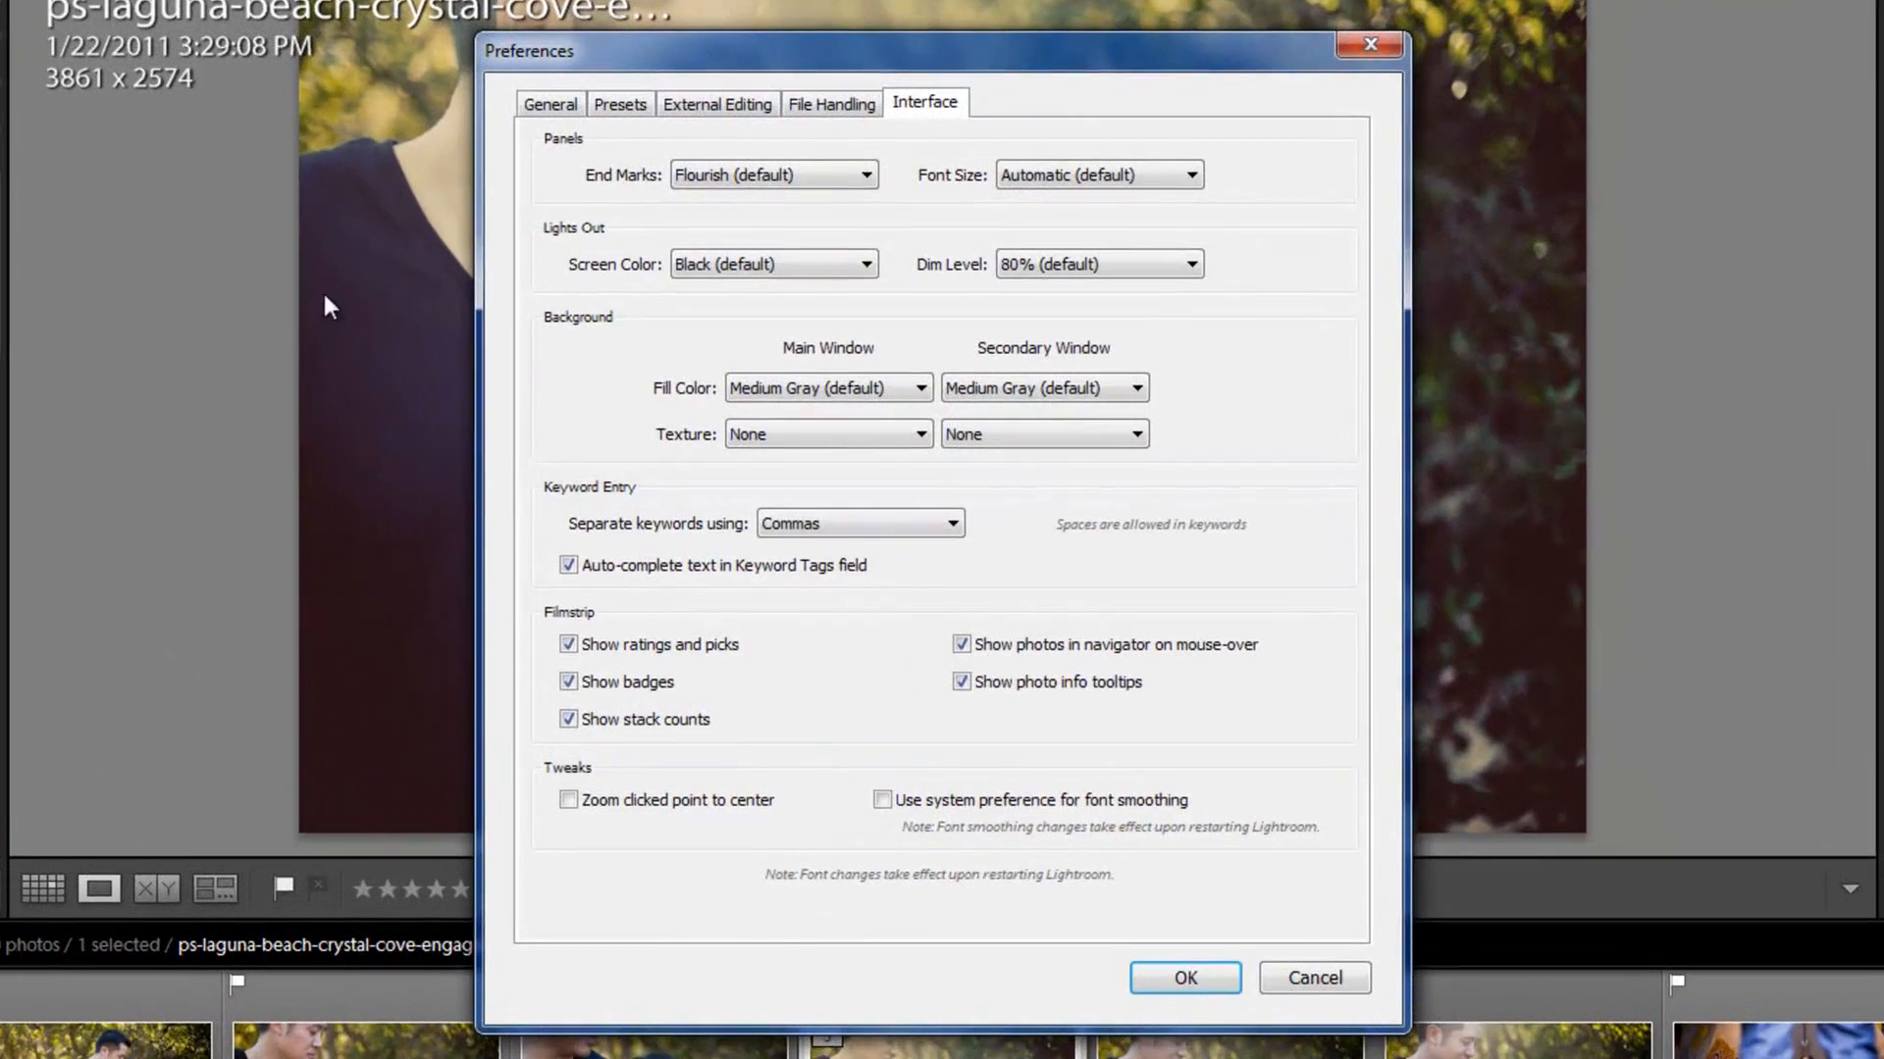
{"action": "left_click", "coordinate": [697, 172]}
{"action": "left_click", "coordinate": [652, 282]}
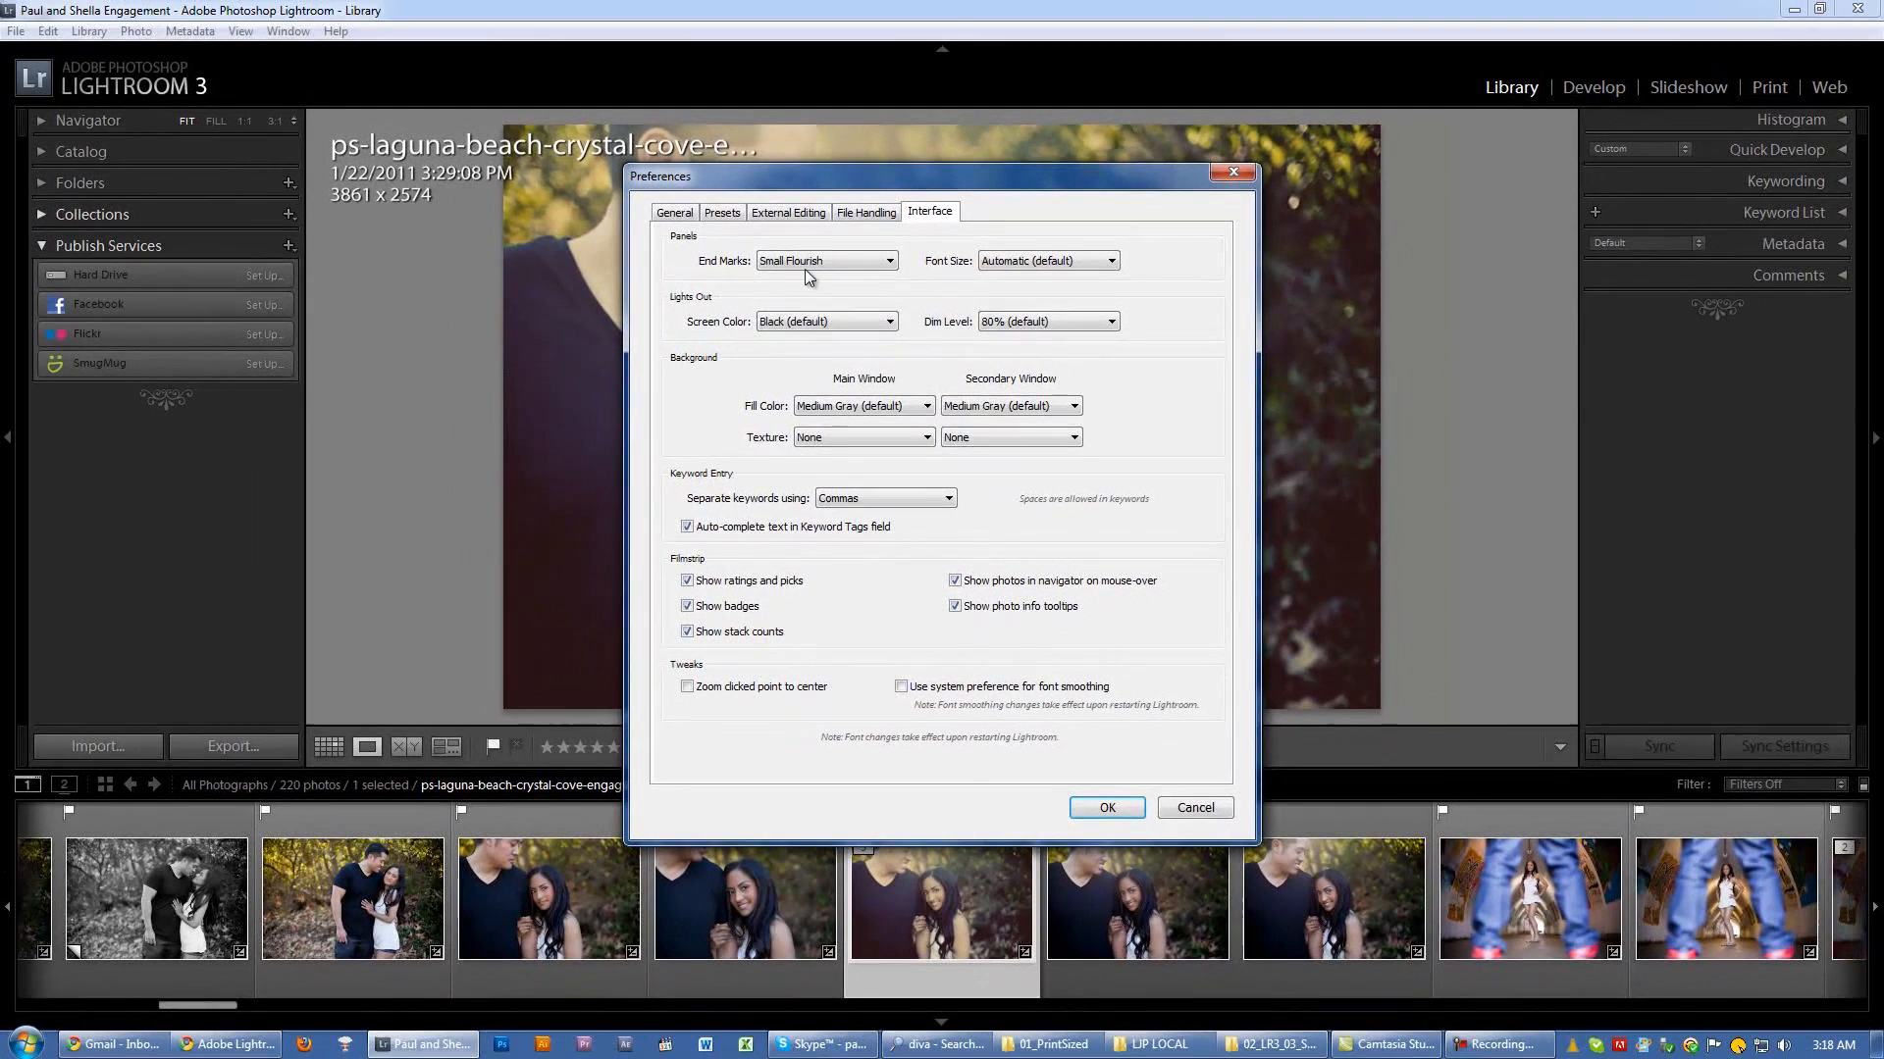
{"action": "left_click", "coordinate": [820, 259]}
{"action": "left_click", "coordinate": [769, 355]}
Step: Try the Leaf and Atom panel end marks, and choose Leaf again
{"action": "left_click", "coordinate": [822, 255]}
{"action": "left_click", "coordinate": [769, 398]}
{"action": "left_click", "coordinate": [823, 260]}
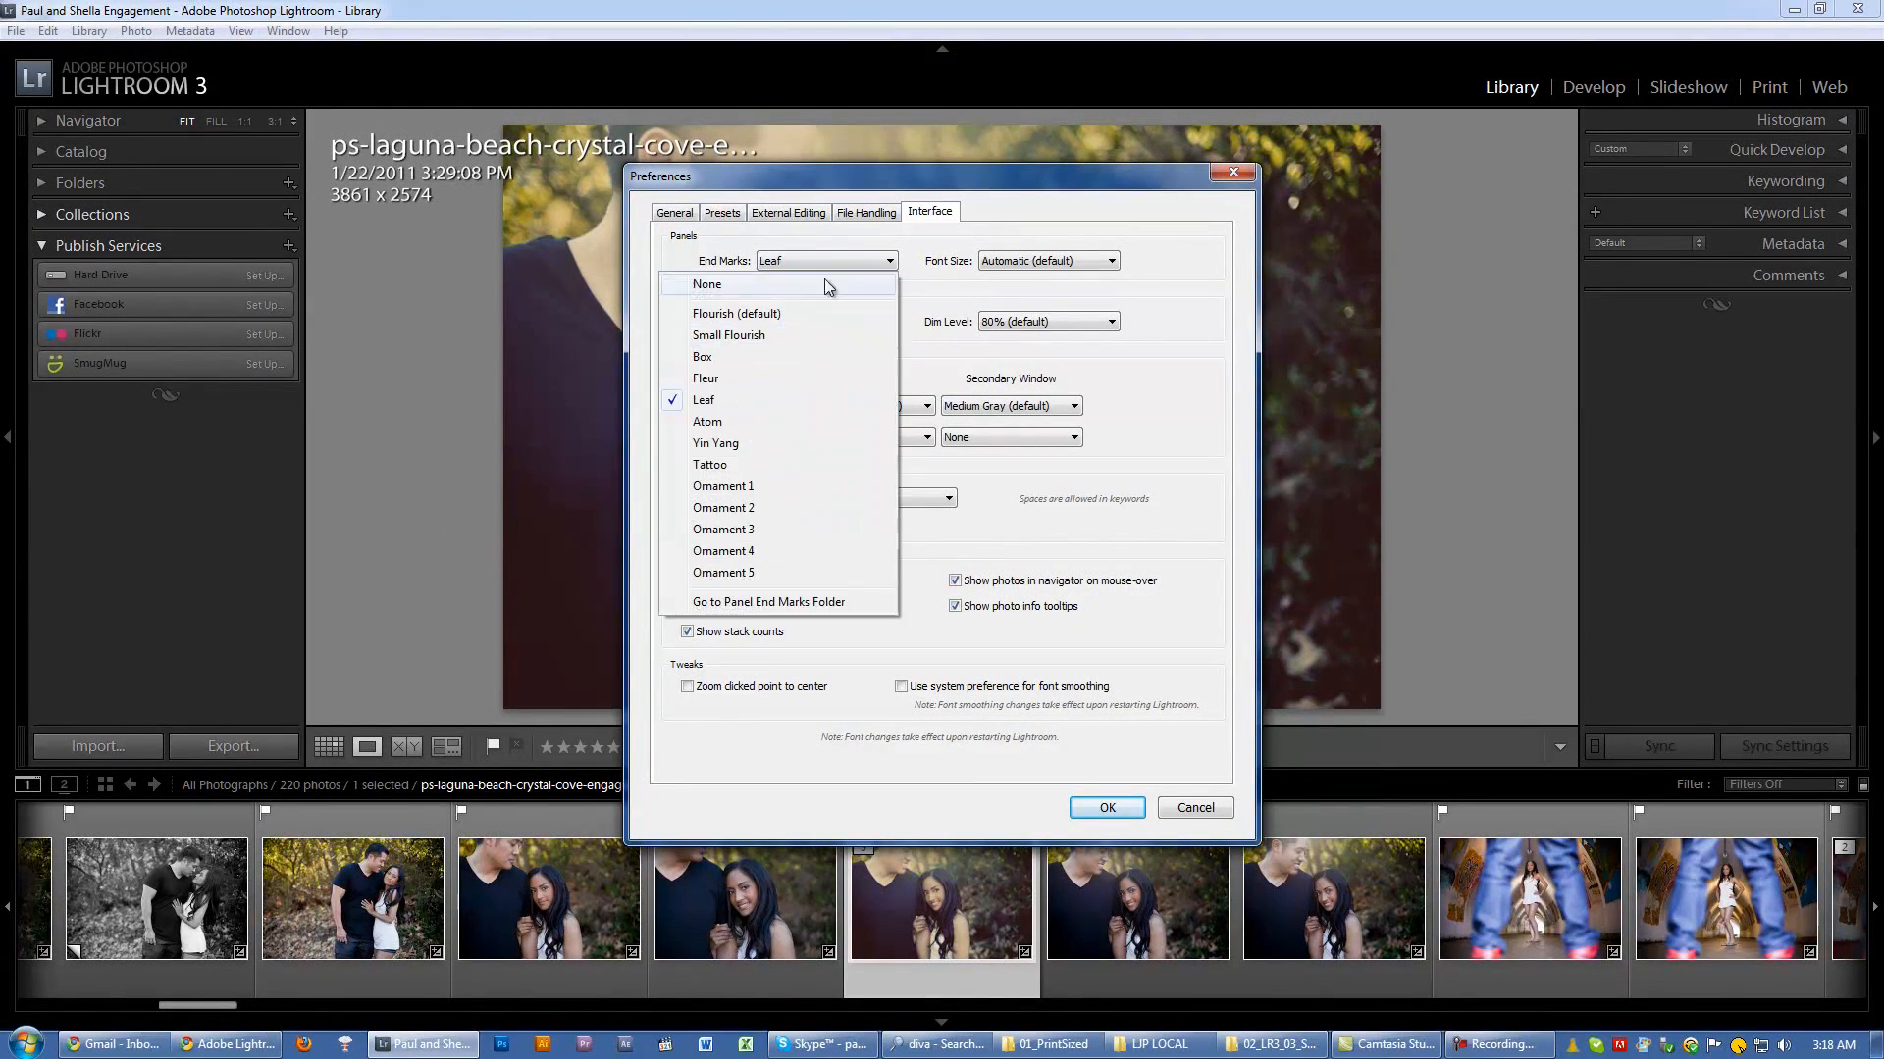
{"action": "left_click", "coordinate": [755, 424]}
{"action": "left_click", "coordinate": [824, 263]}
{"action": "left_click", "coordinate": [768, 399]}
Step: Look at the Panel End Marks folder on disk, close it and dismiss the preferences without saving the end mark
{"action": "left_click", "coordinate": [822, 260]}
{"action": "left_click", "coordinate": [761, 604]}
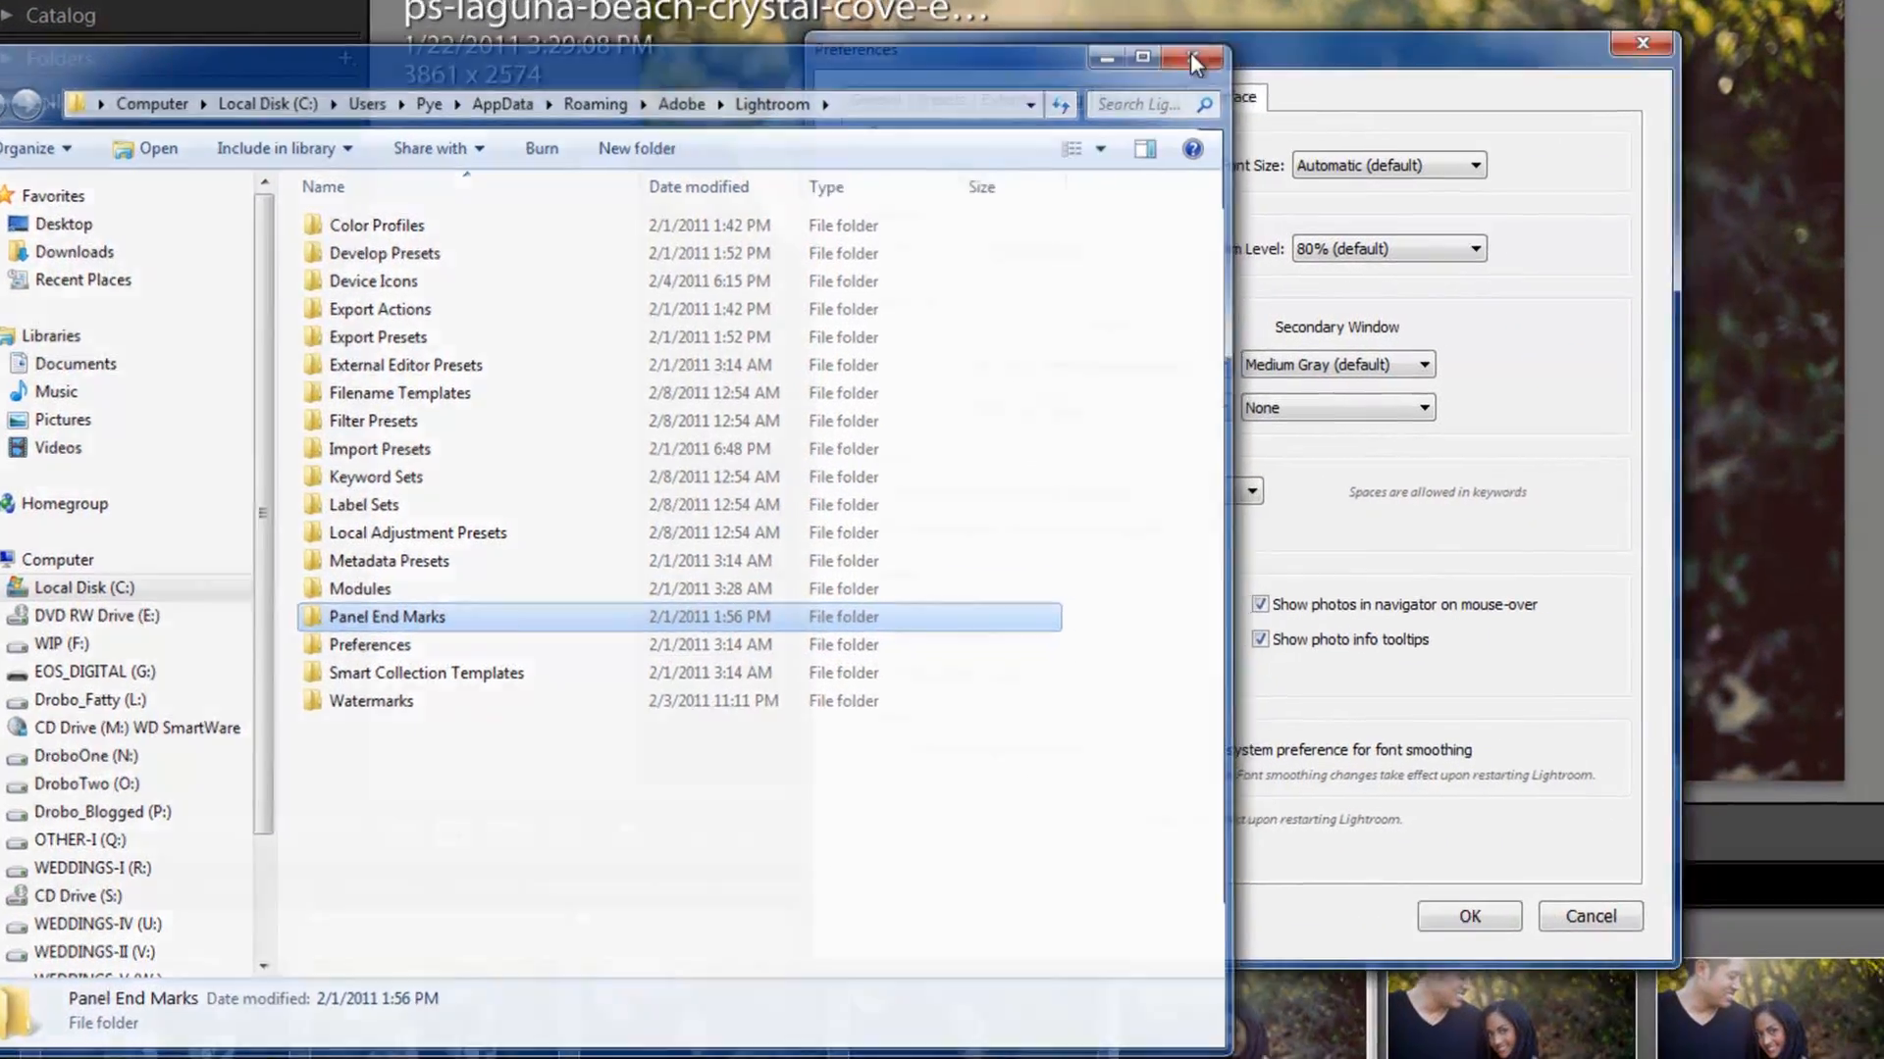
{"action": "left_click", "coordinate": [1191, 58]}
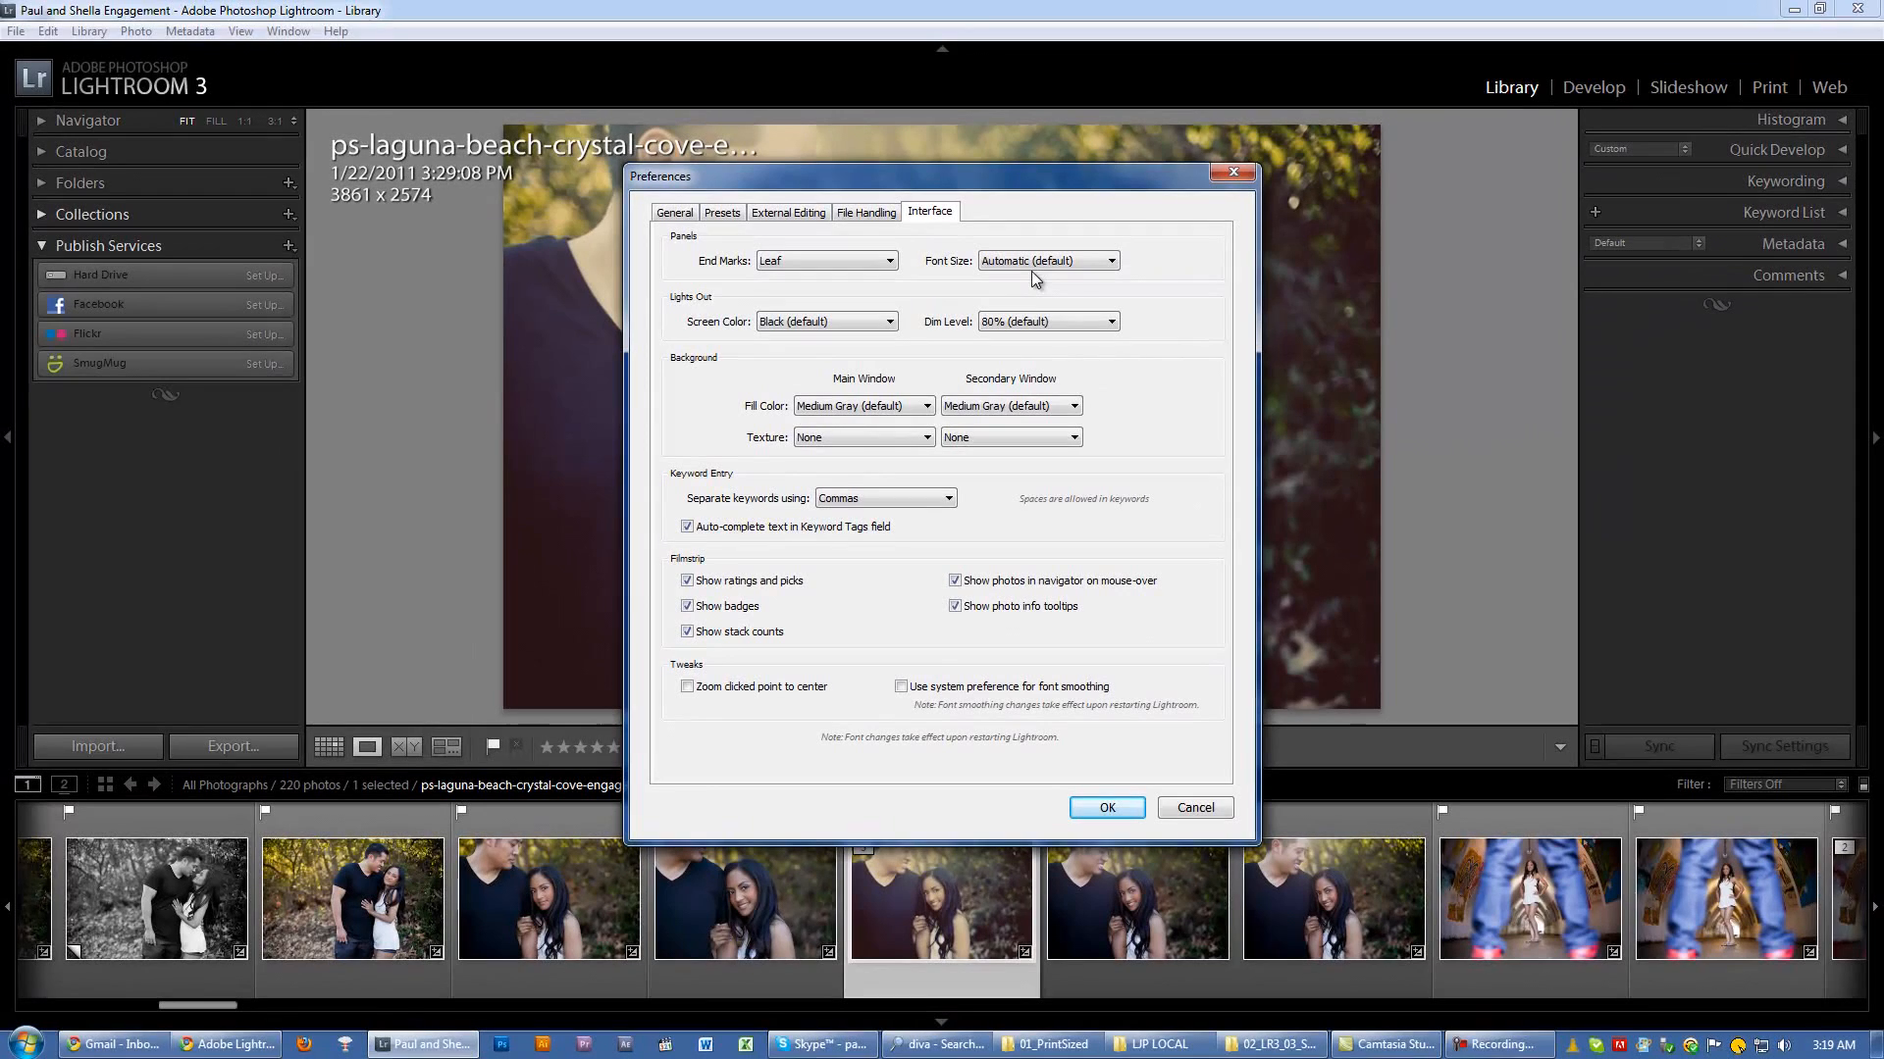
{"action": "left_click", "coordinate": [1228, 177]}
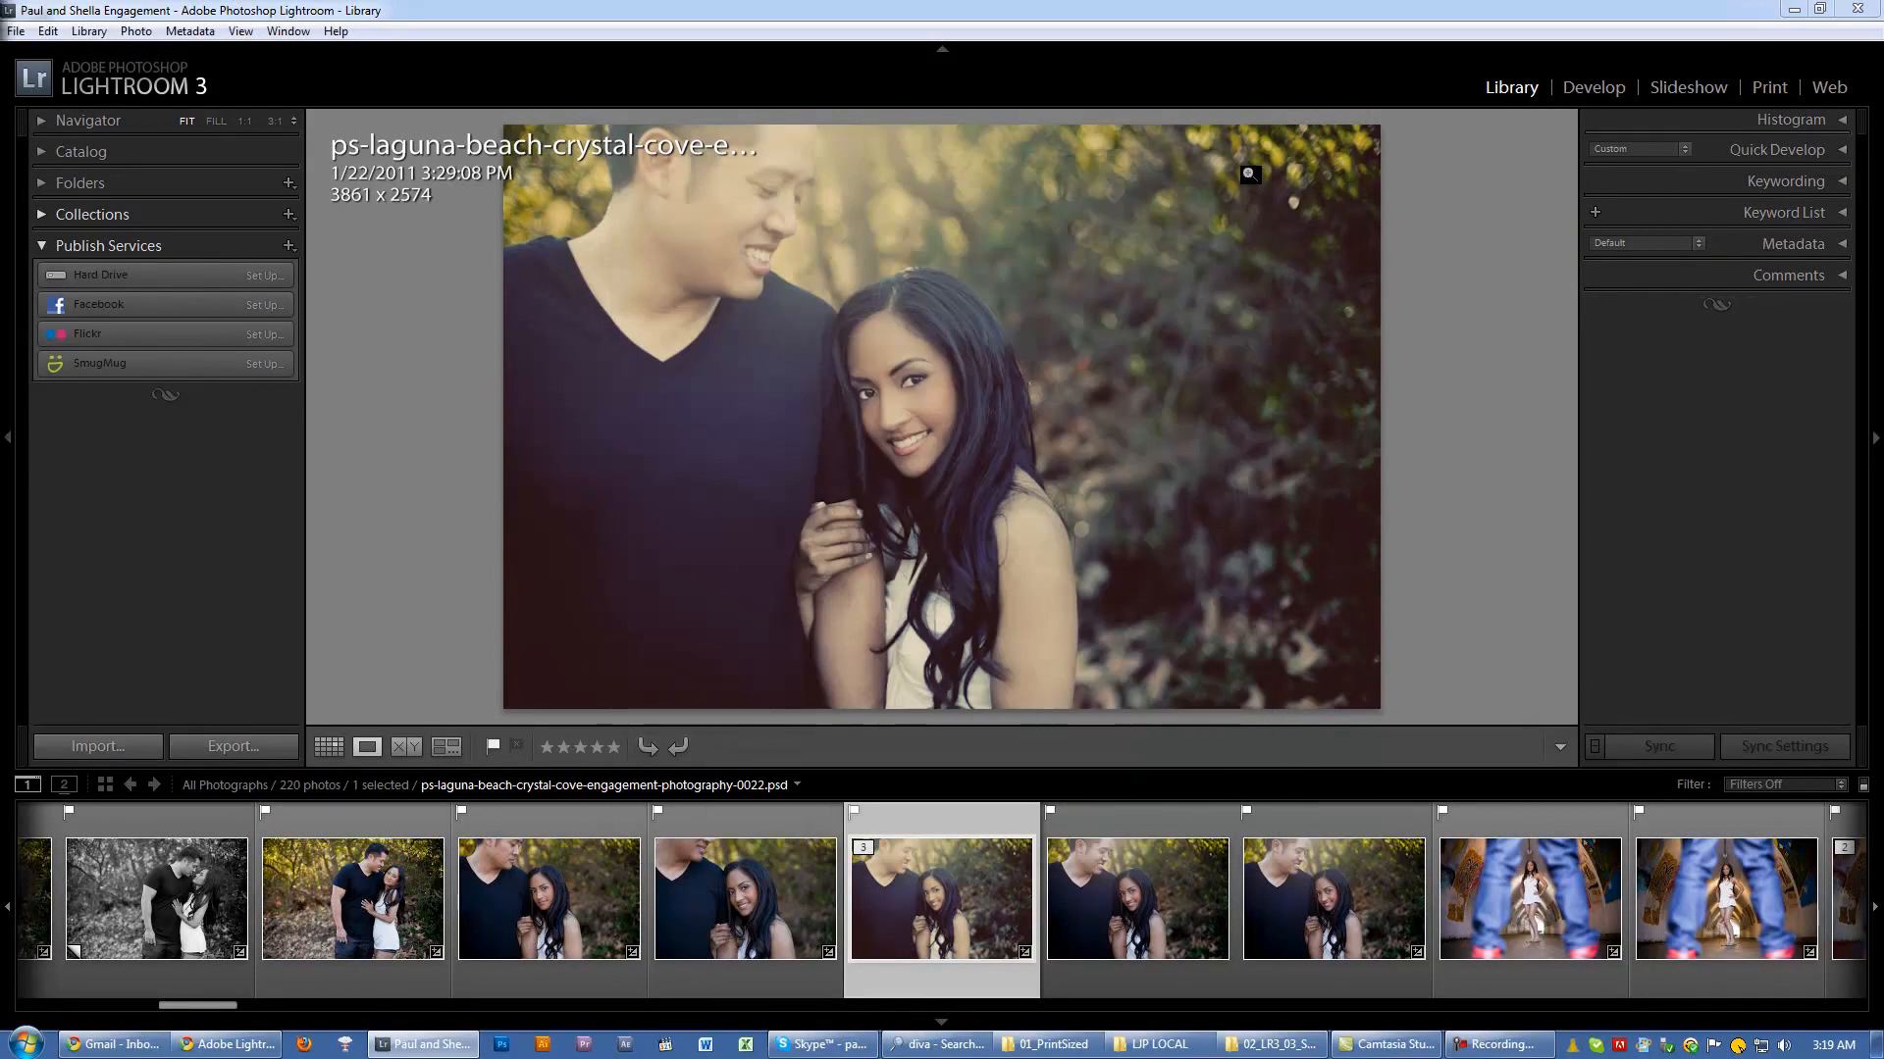
Step: Expand the Quick Develop and Keywording panels, and set the interface font size to Large in the preferences
{"action": "left_click", "coordinate": [1833, 150]}
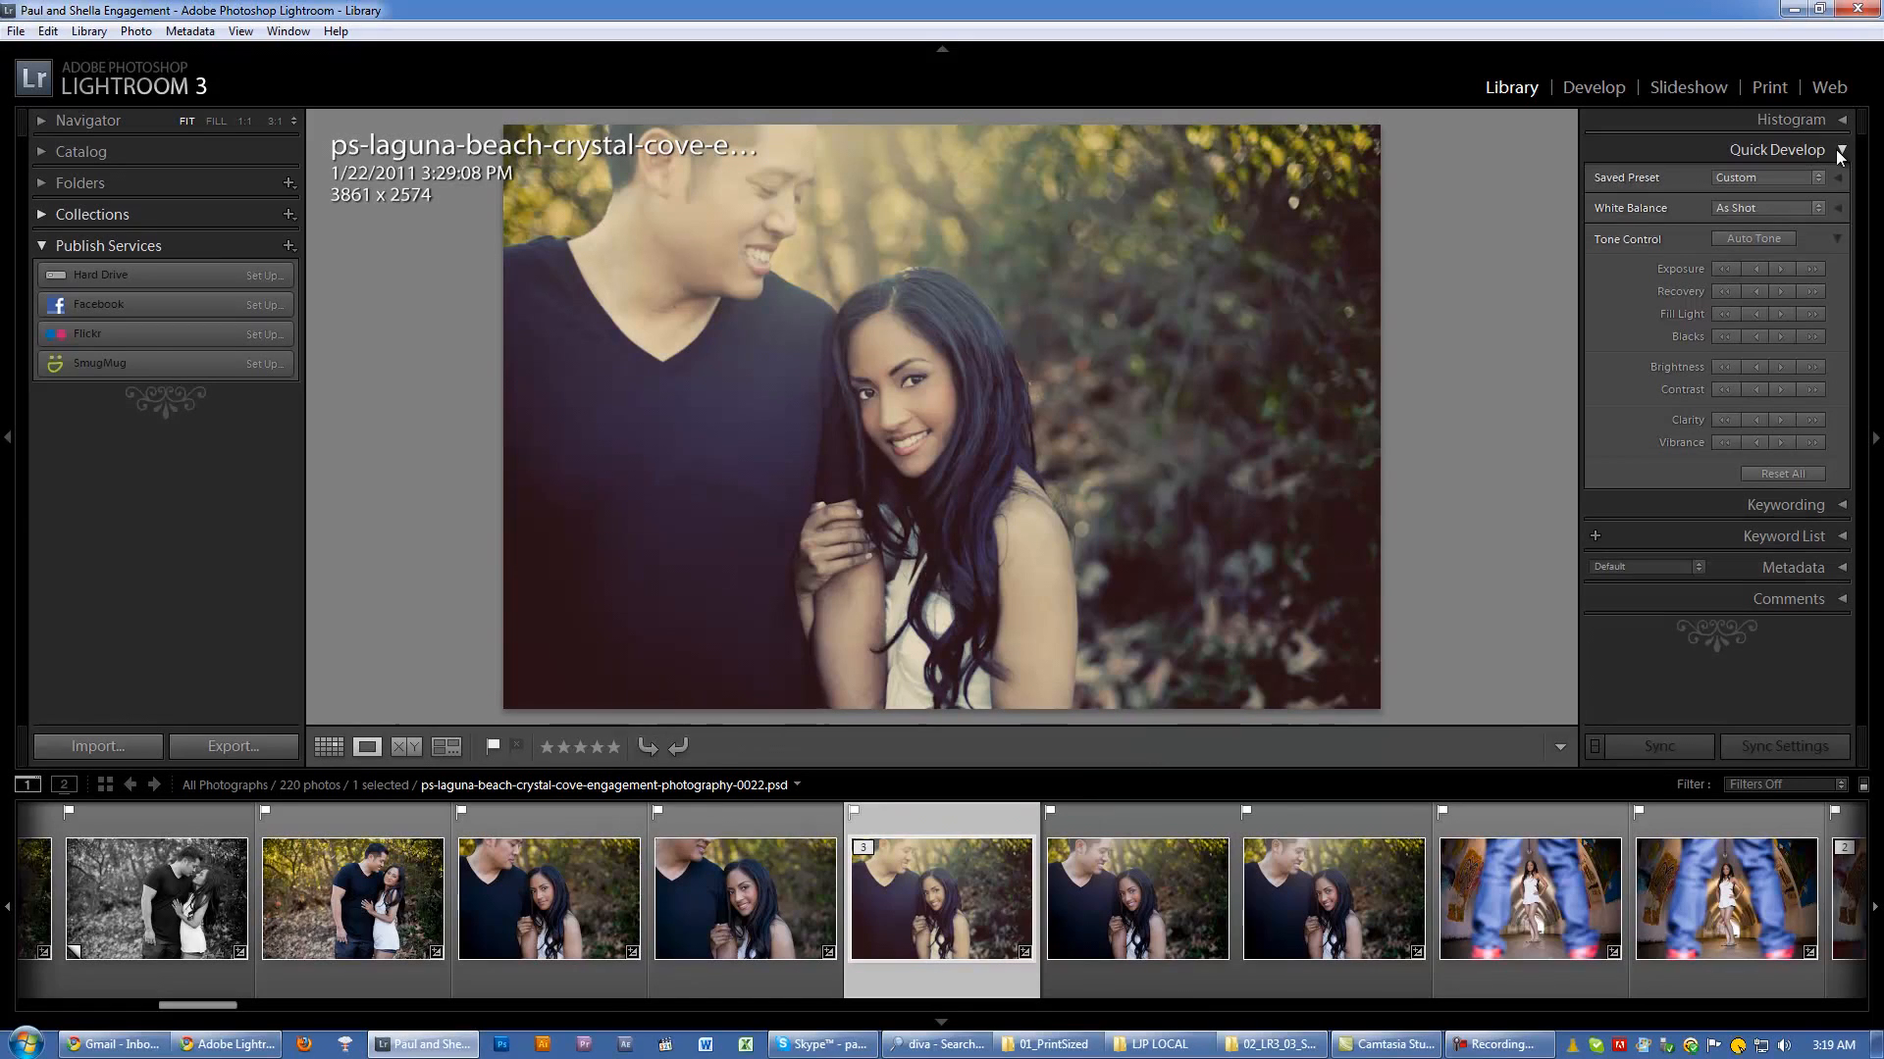
{"action": "left_click", "coordinate": [1840, 505]}
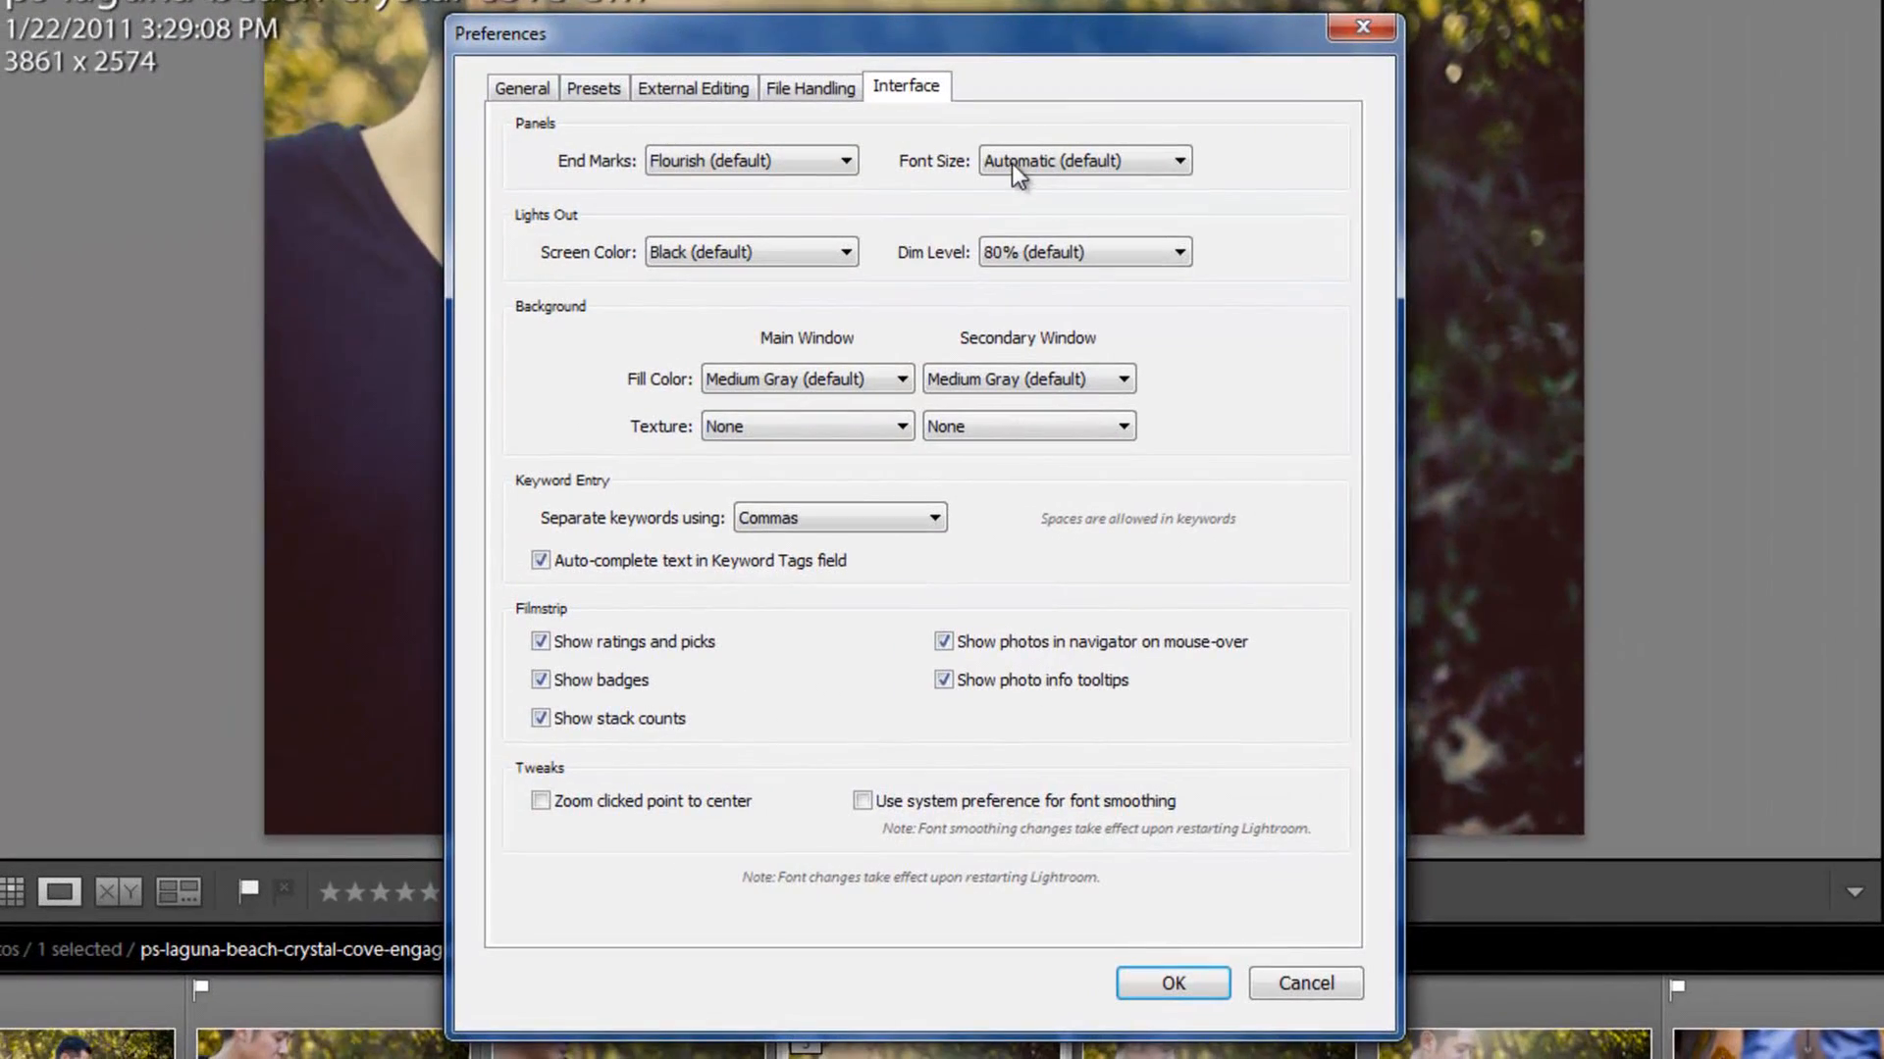
{"action": "left_click", "coordinate": [1011, 163]}
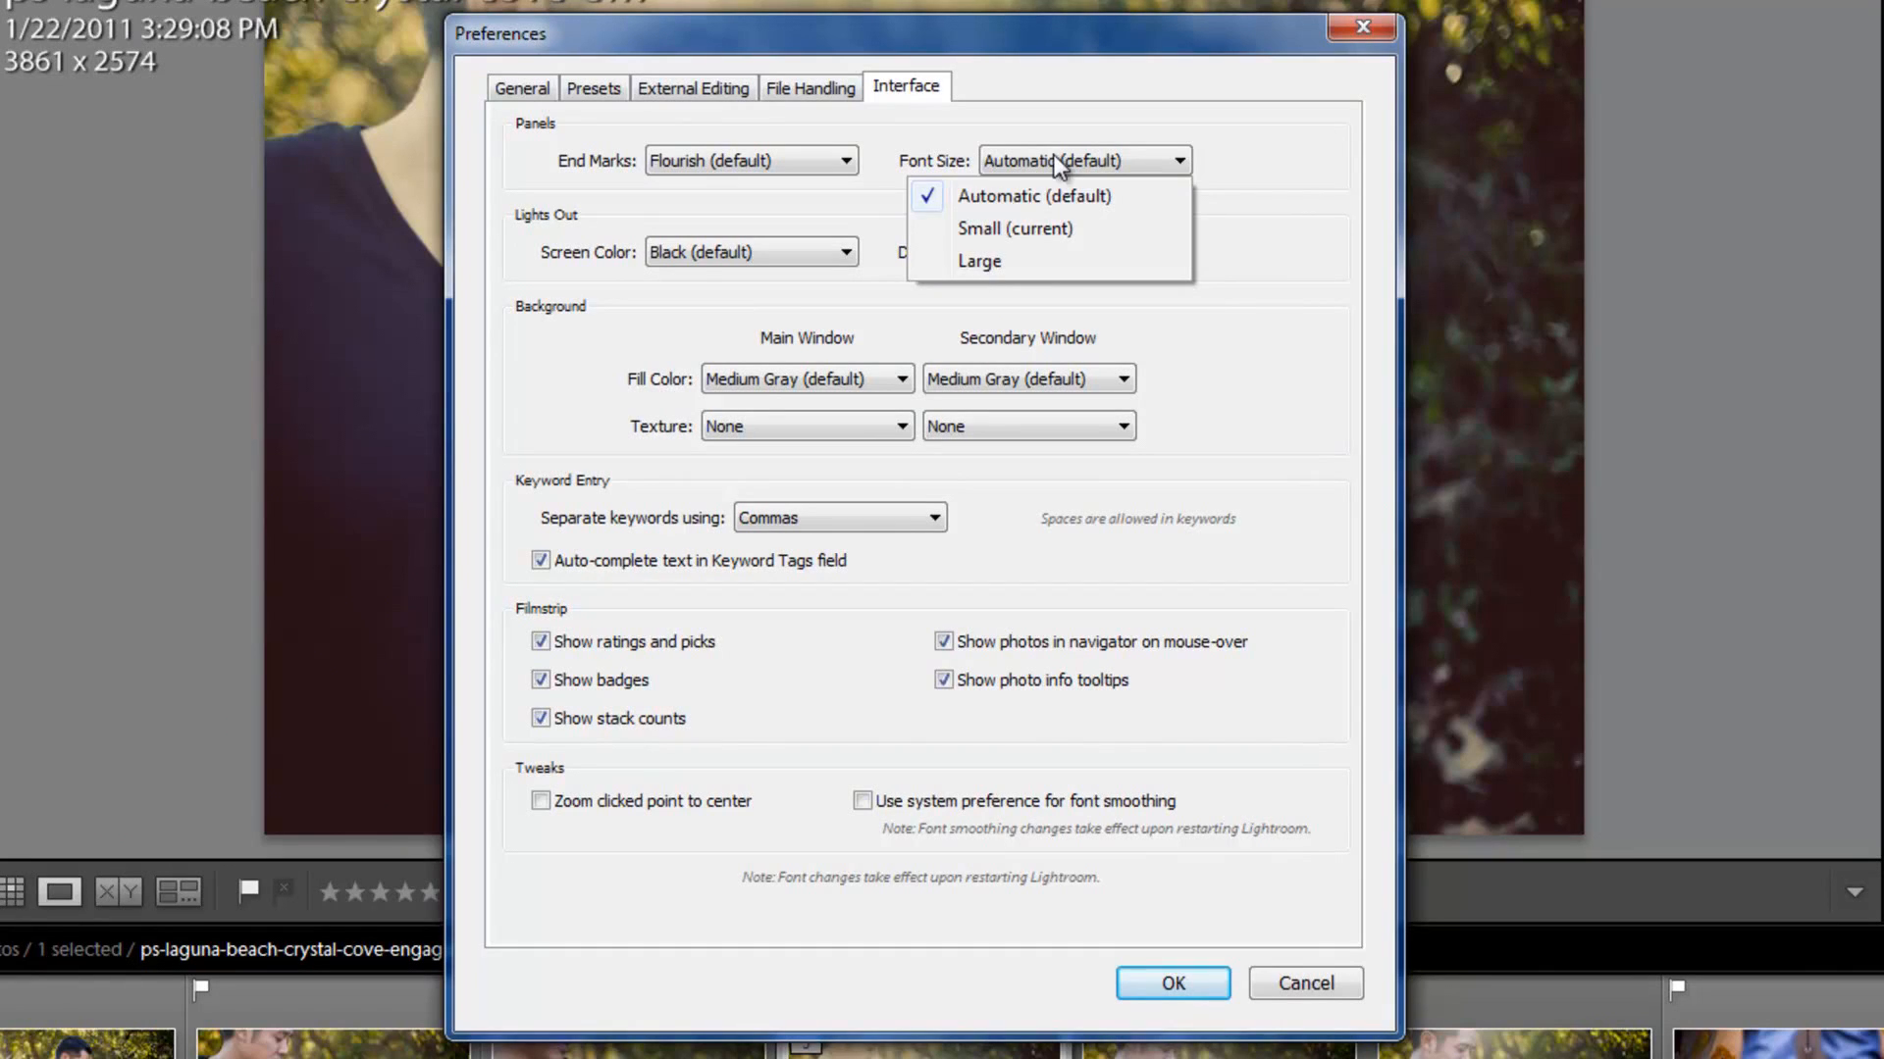
{"action": "left_click", "coordinate": [991, 160]}
{"action": "left_click", "coordinate": [1063, 157]}
{"action": "left_click", "coordinate": [985, 263]}
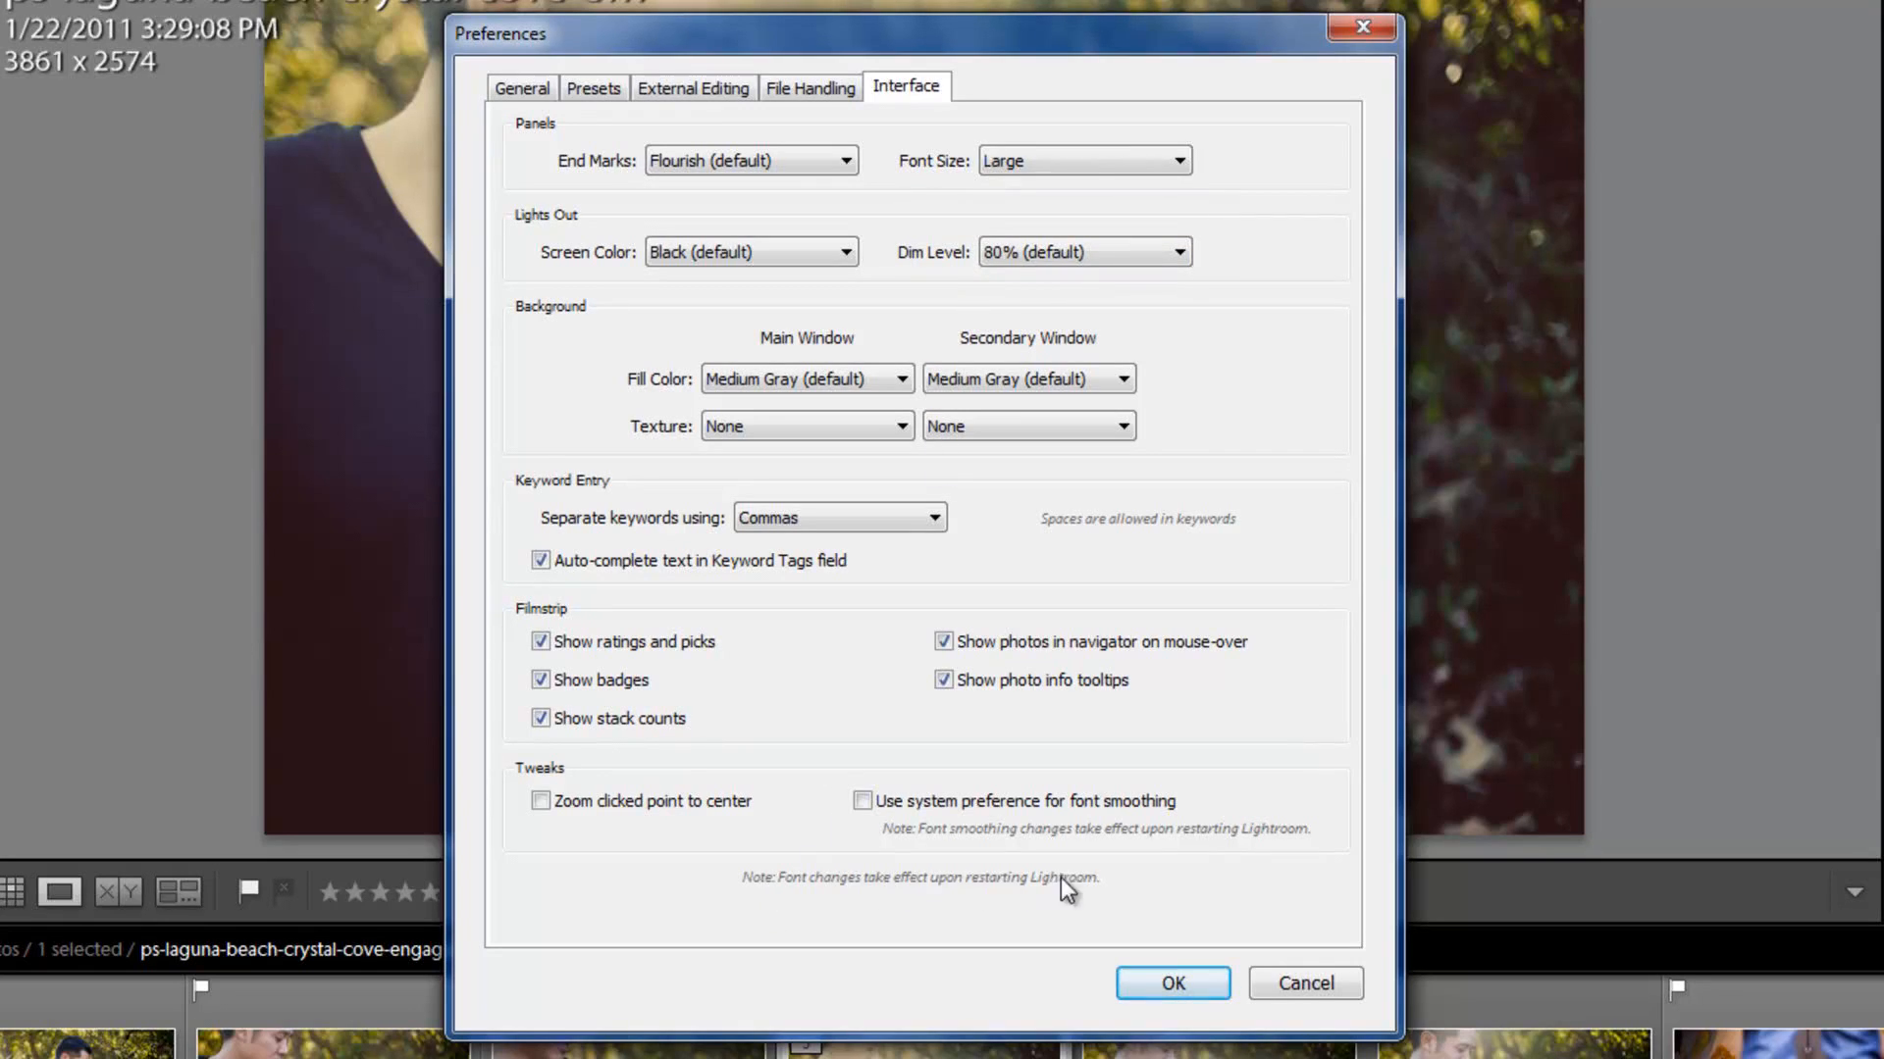
{"action": "left_click", "coordinate": [1153, 974]}
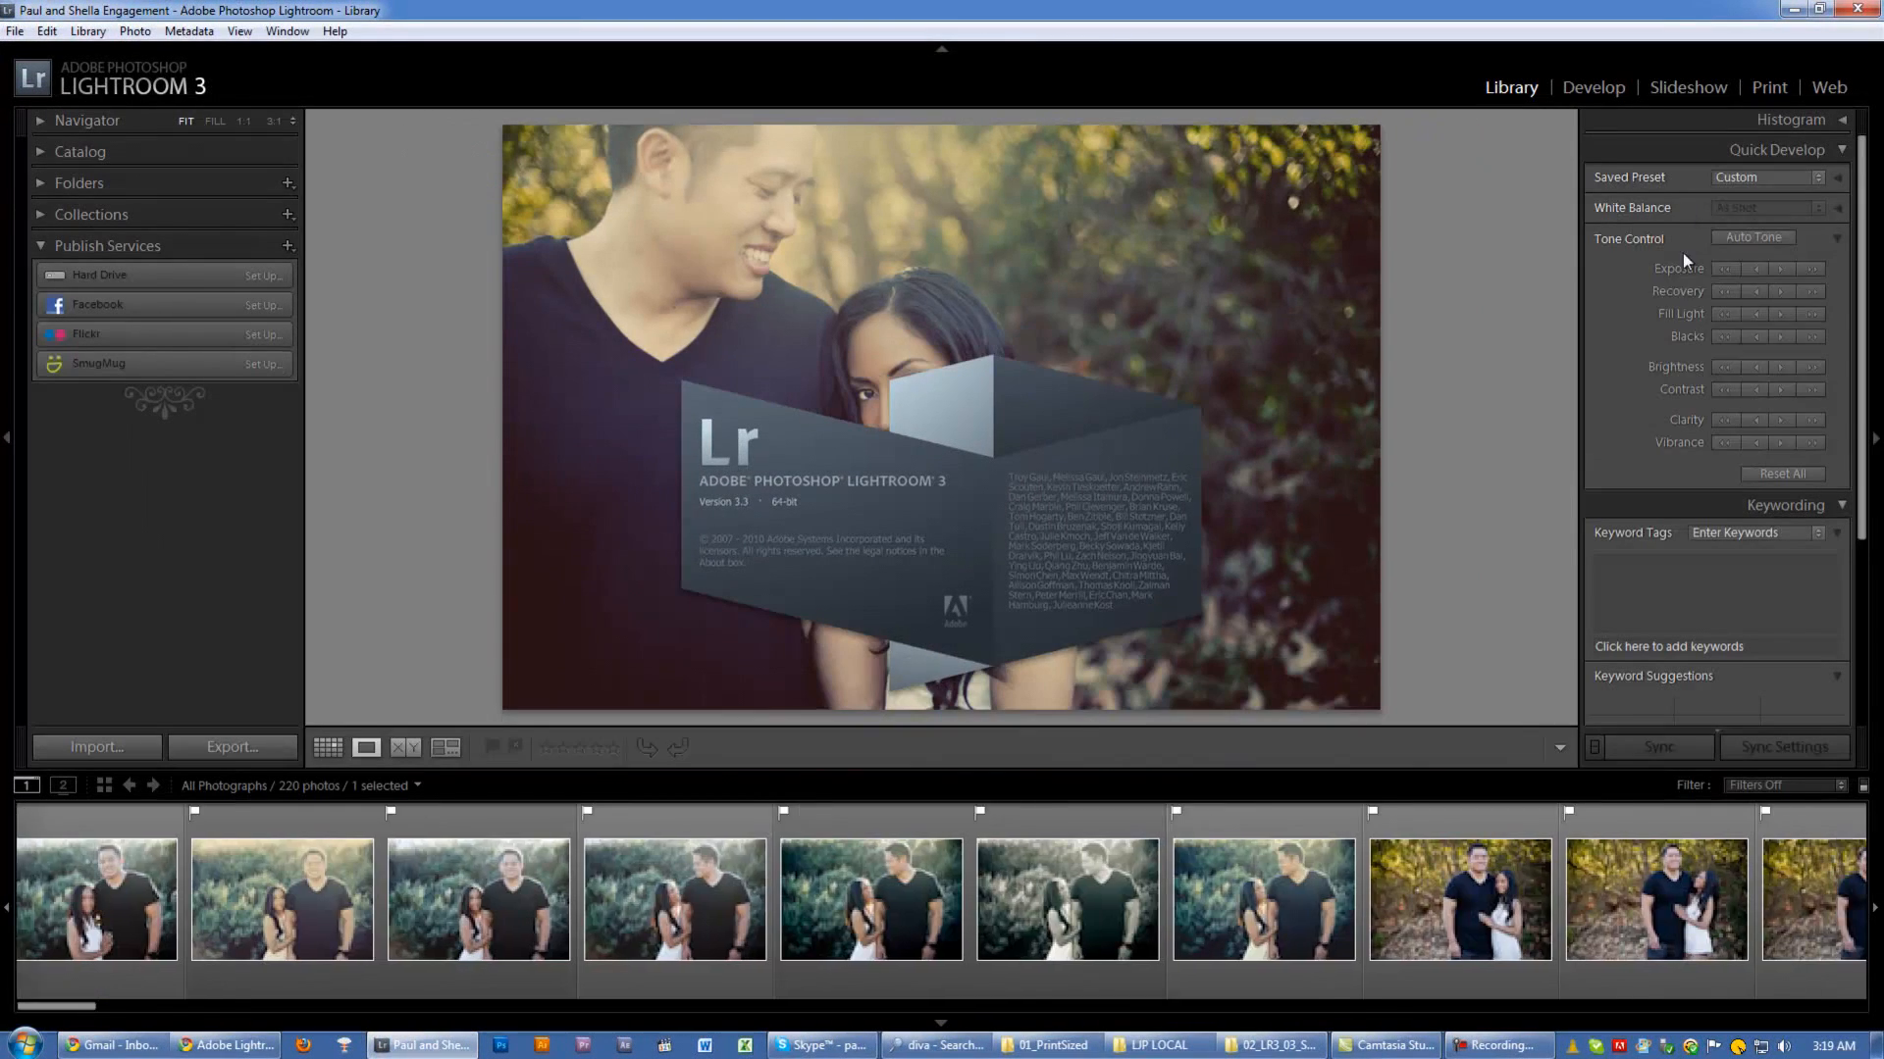
Step: View the Histogram panel briefly, and collapse the Histogram, Quick Develop and Keywording panels
{"action": "left_click", "coordinate": [1823, 119]}
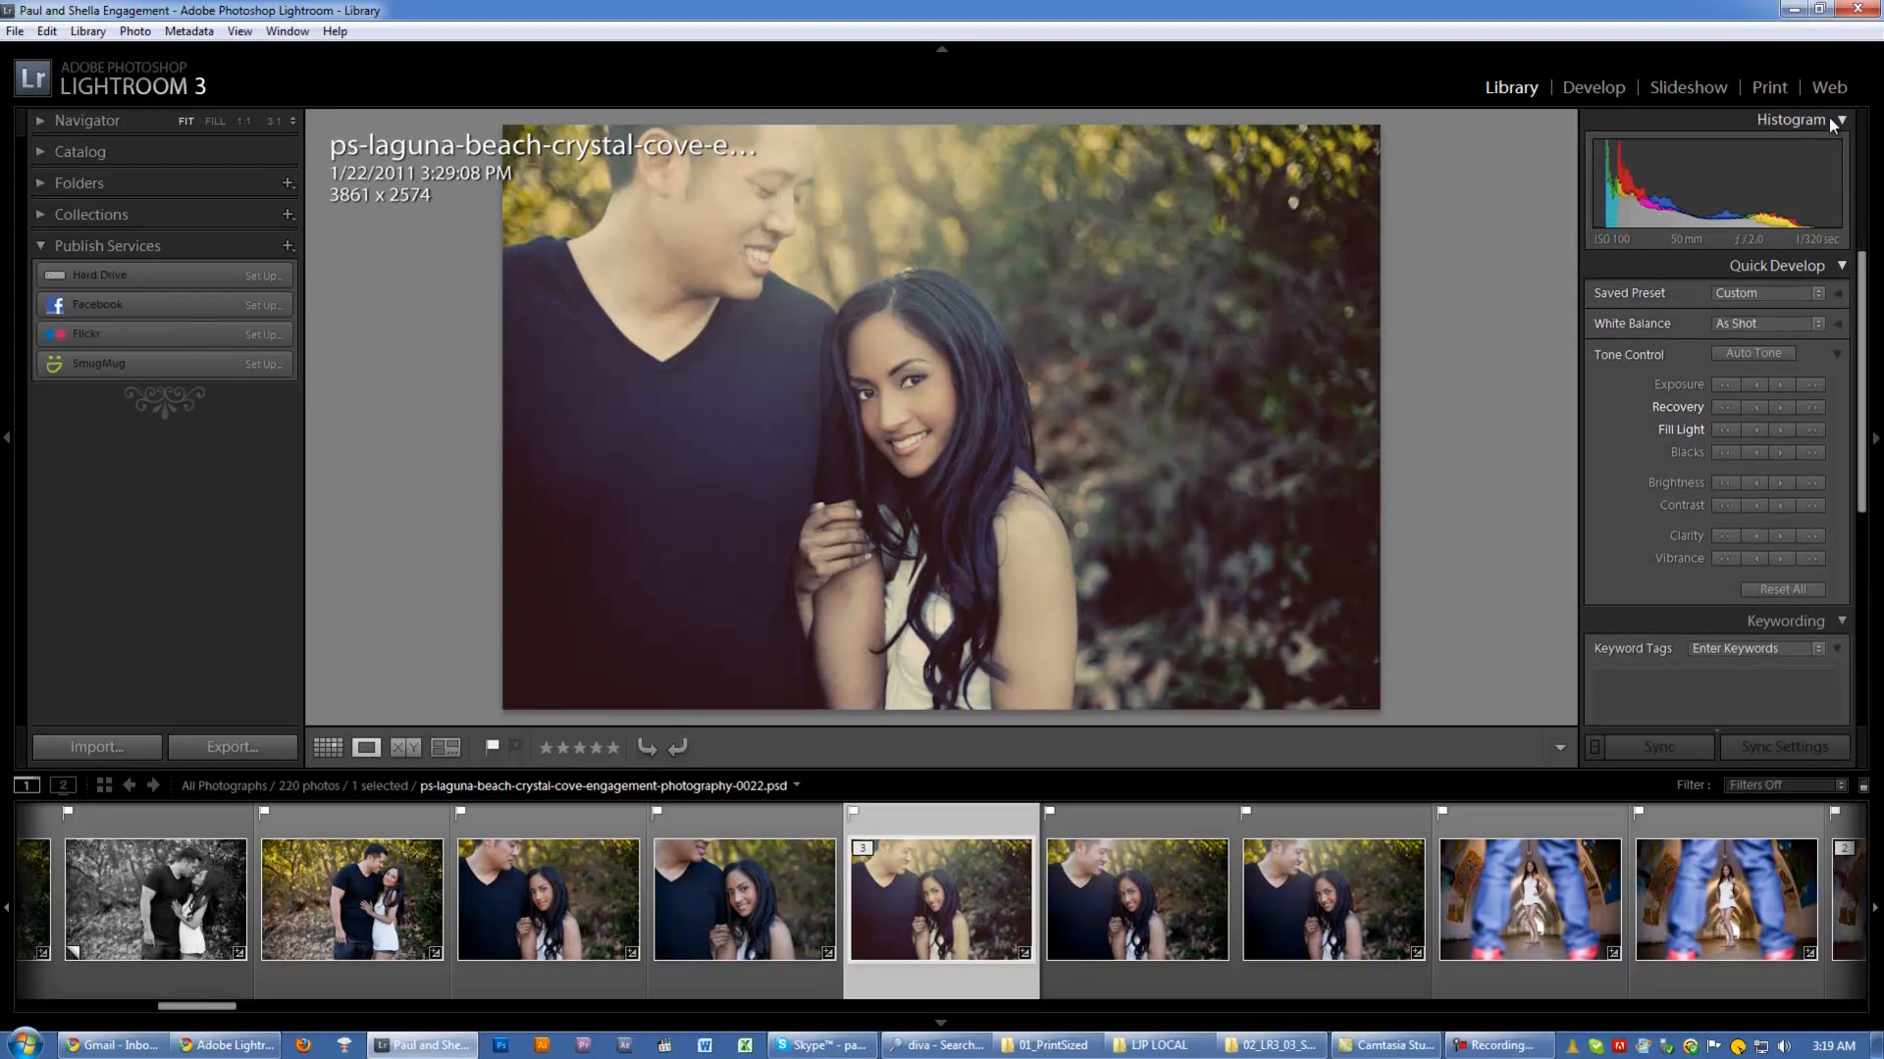
{"action": "left_click", "coordinate": [1829, 118]}
{"action": "left_click", "coordinate": [1838, 147]}
{"action": "left_click", "coordinate": [1838, 148]}
{"action": "left_click", "coordinate": [1838, 147]}
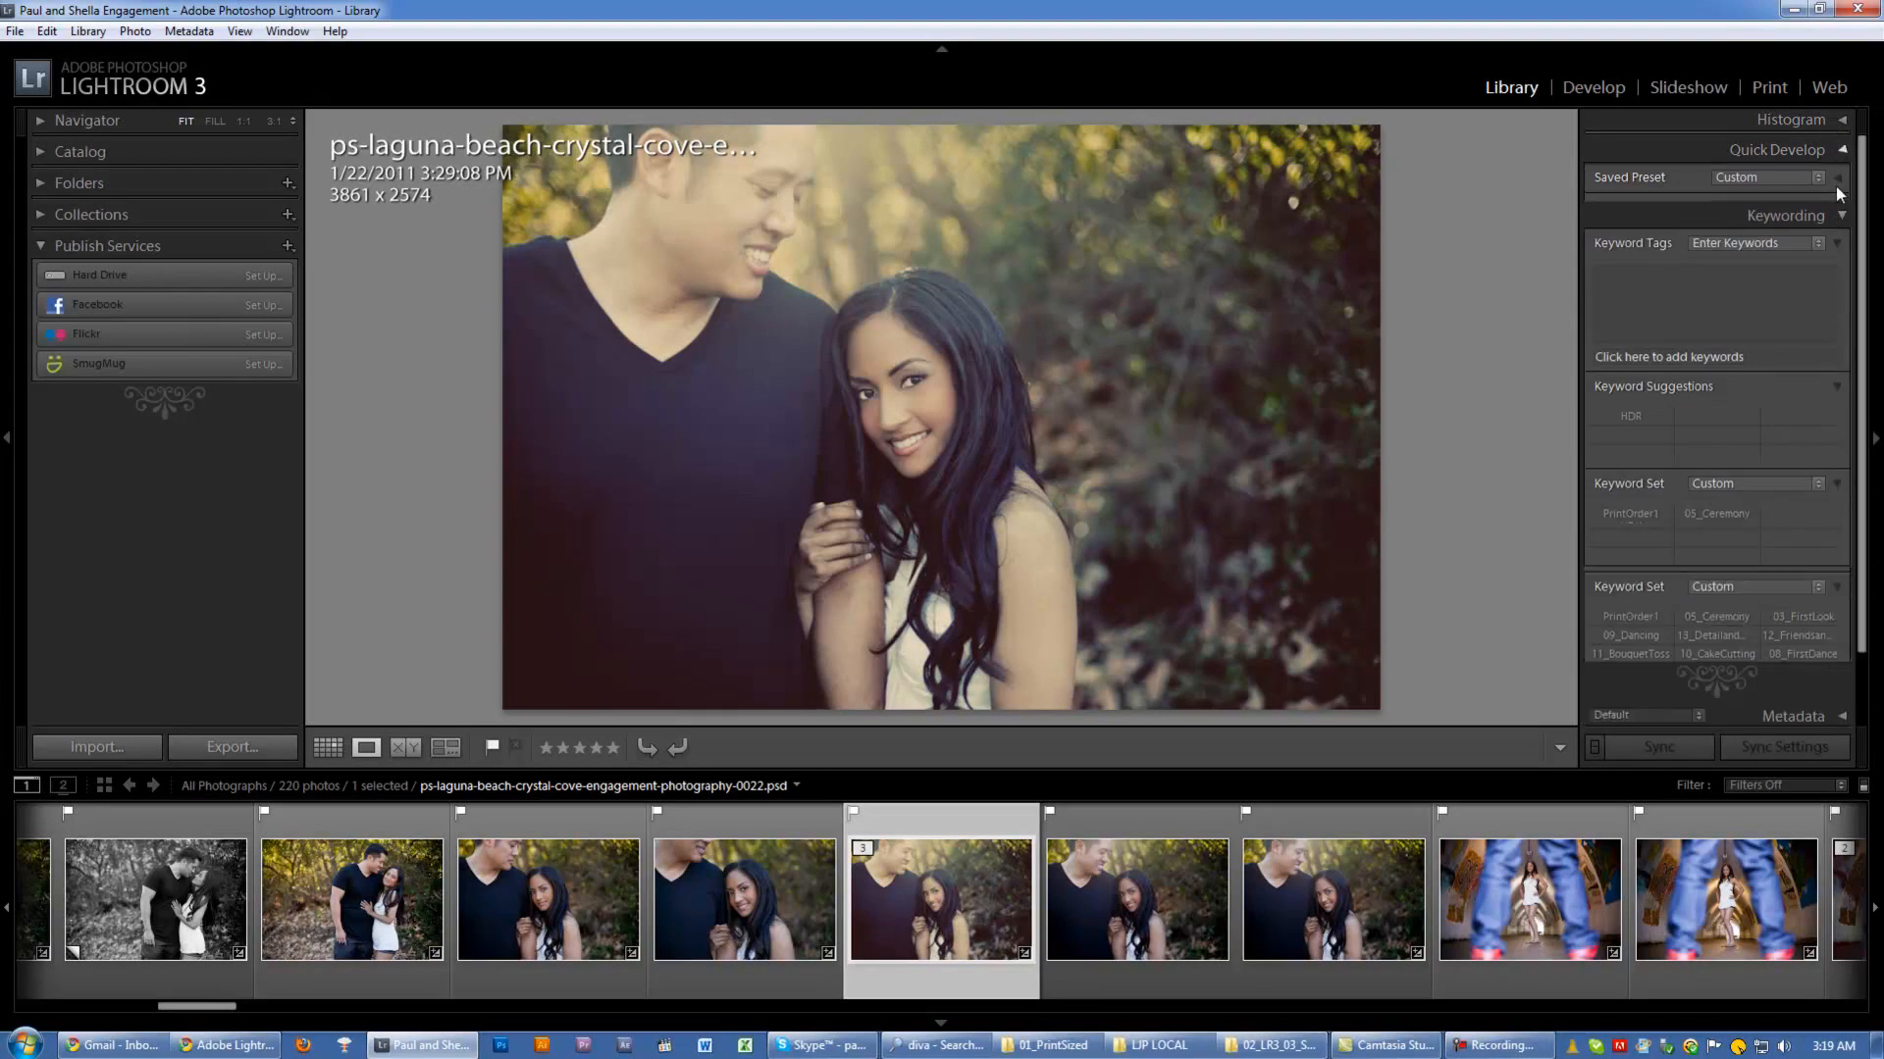
{"action": "left_click", "coordinate": [1844, 182]}
Step: Set the interface font size to Automatic (default) in the preferences and apply it
{"action": "left_click", "coordinate": [46, 30]}
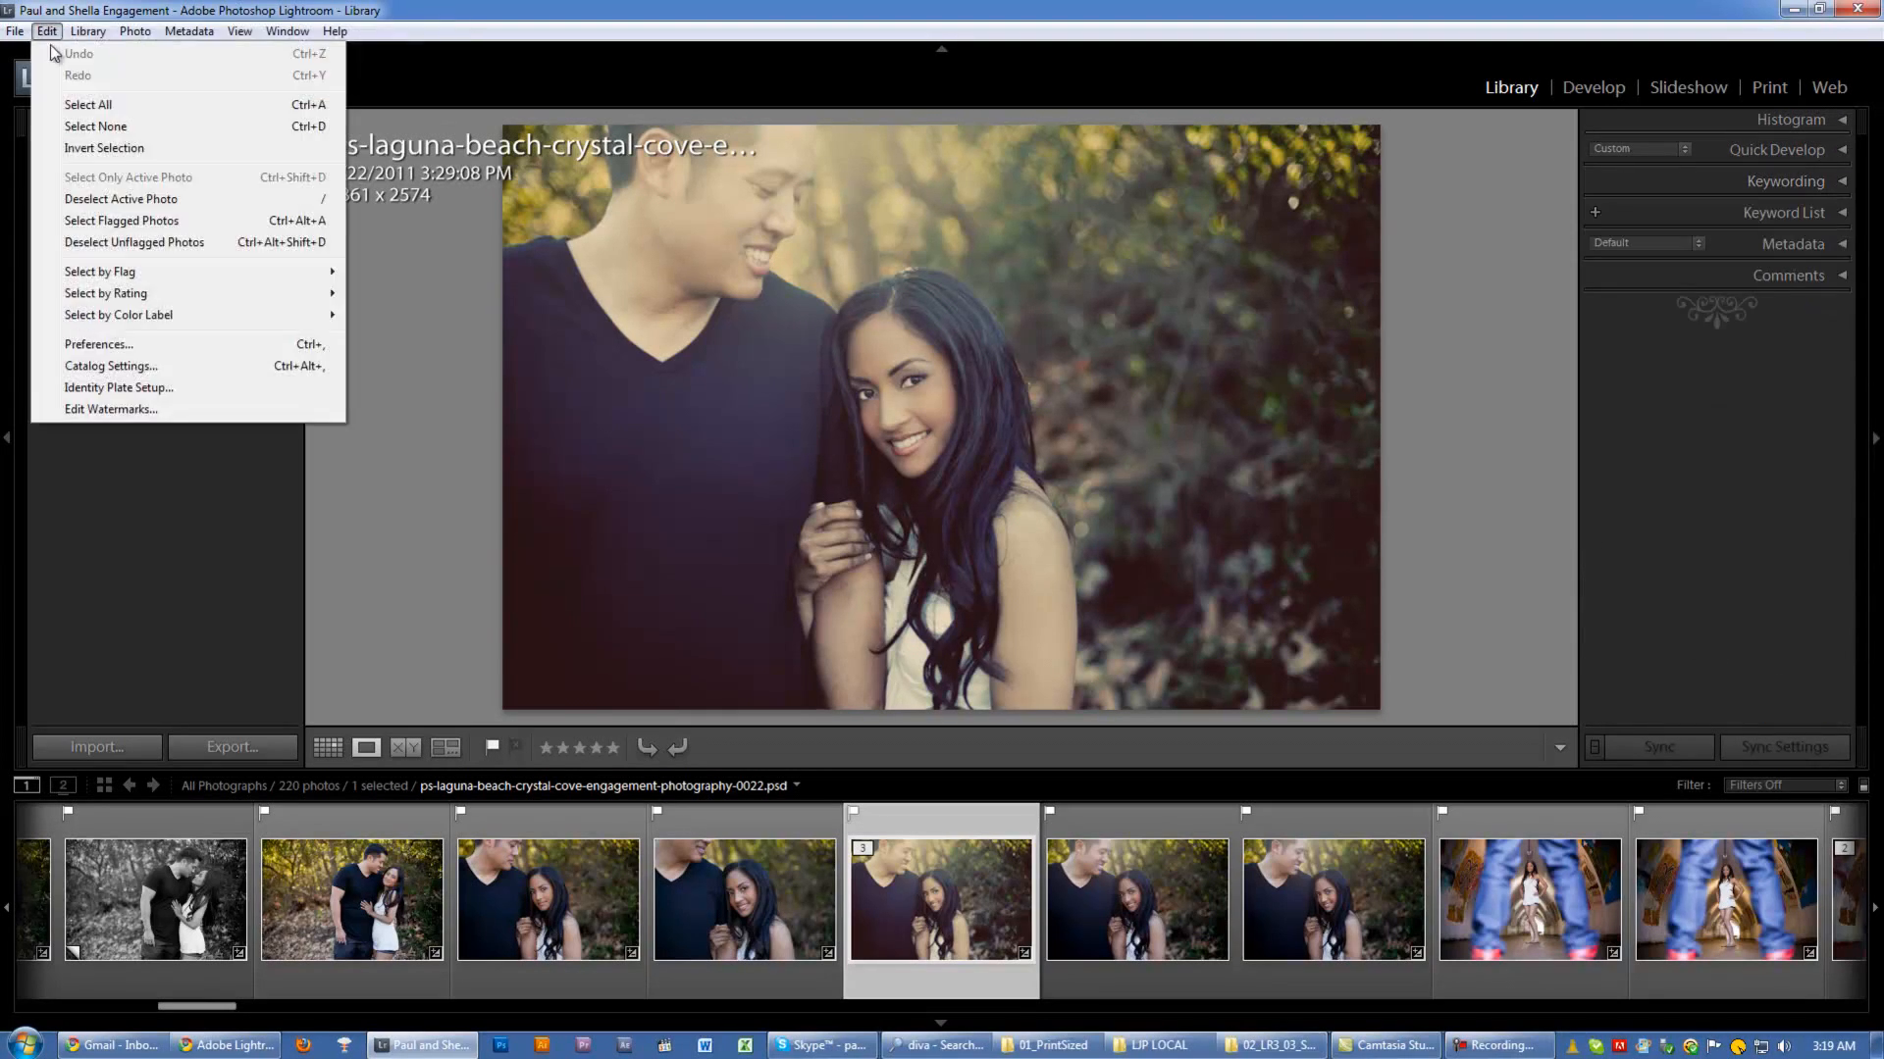
{"action": "left_click", "coordinate": [98, 344]}
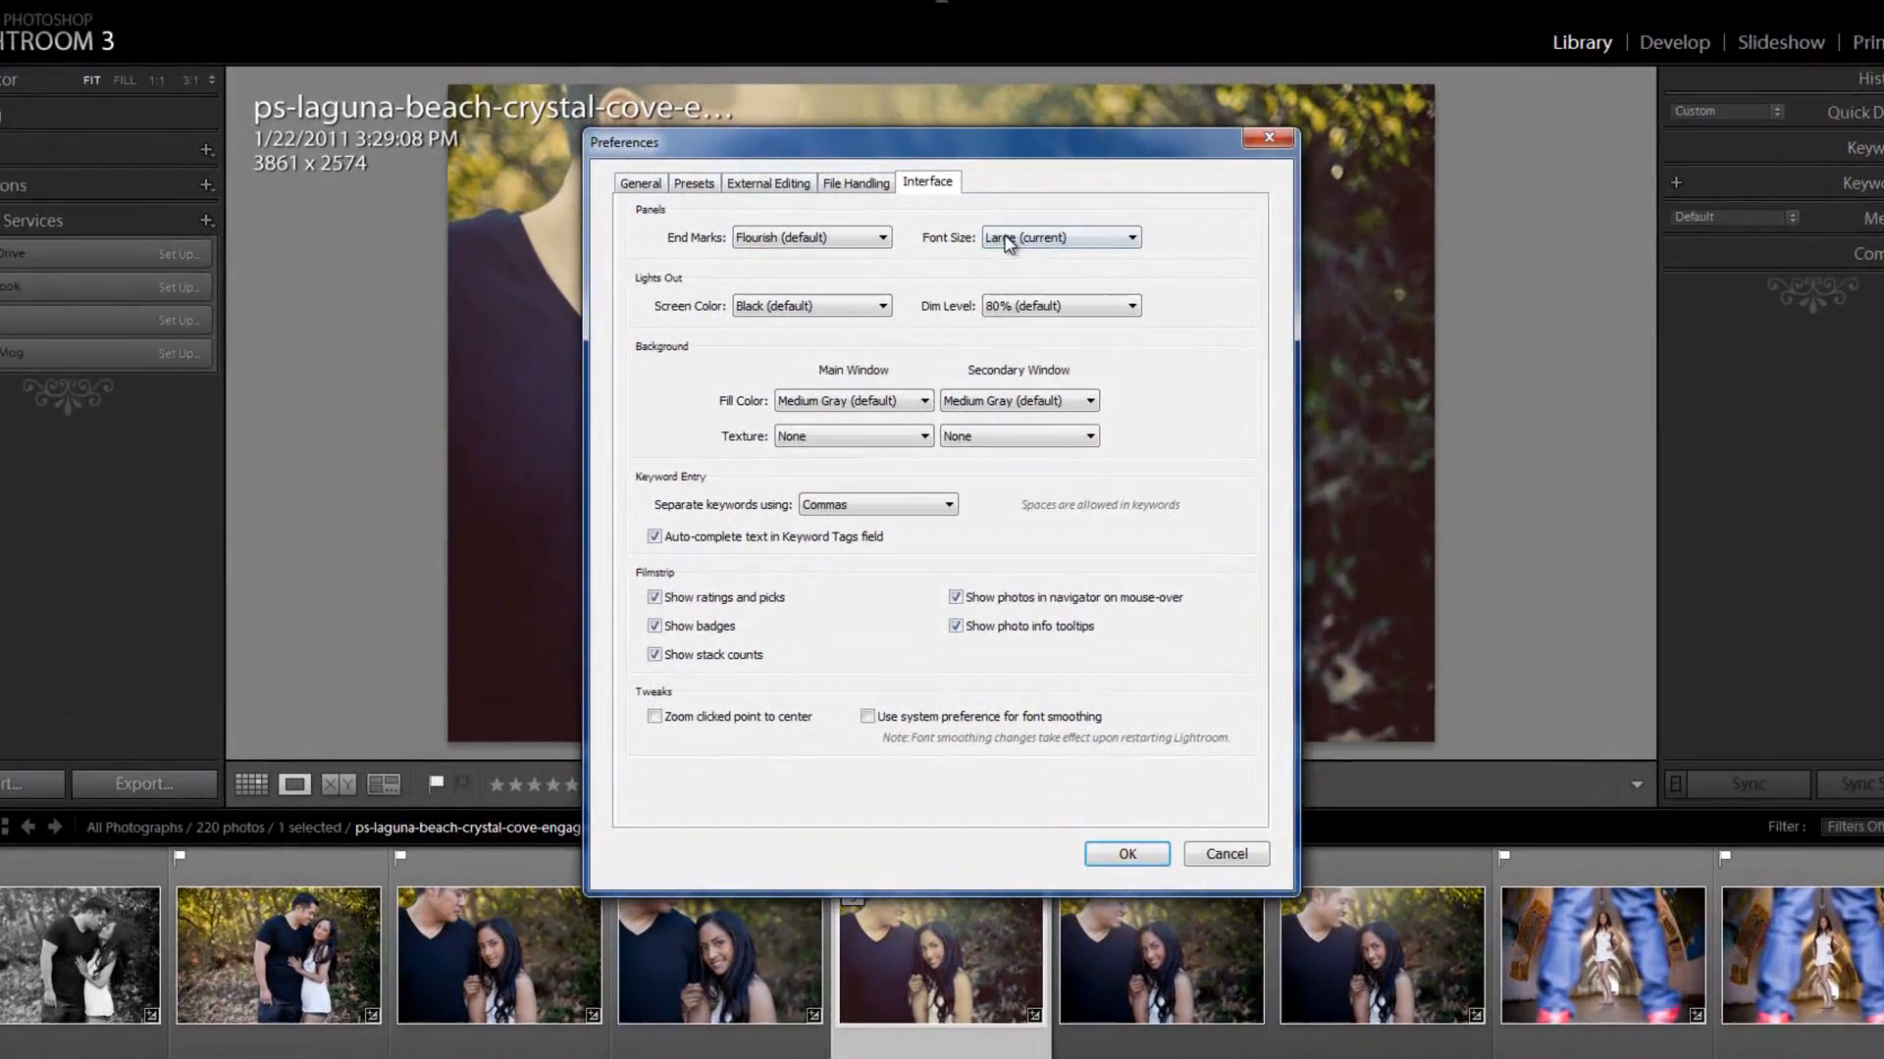
{"action": "left_click", "coordinate": [1064, 272]}
{"action": "left_click", "coordinate": [1035, 211]}
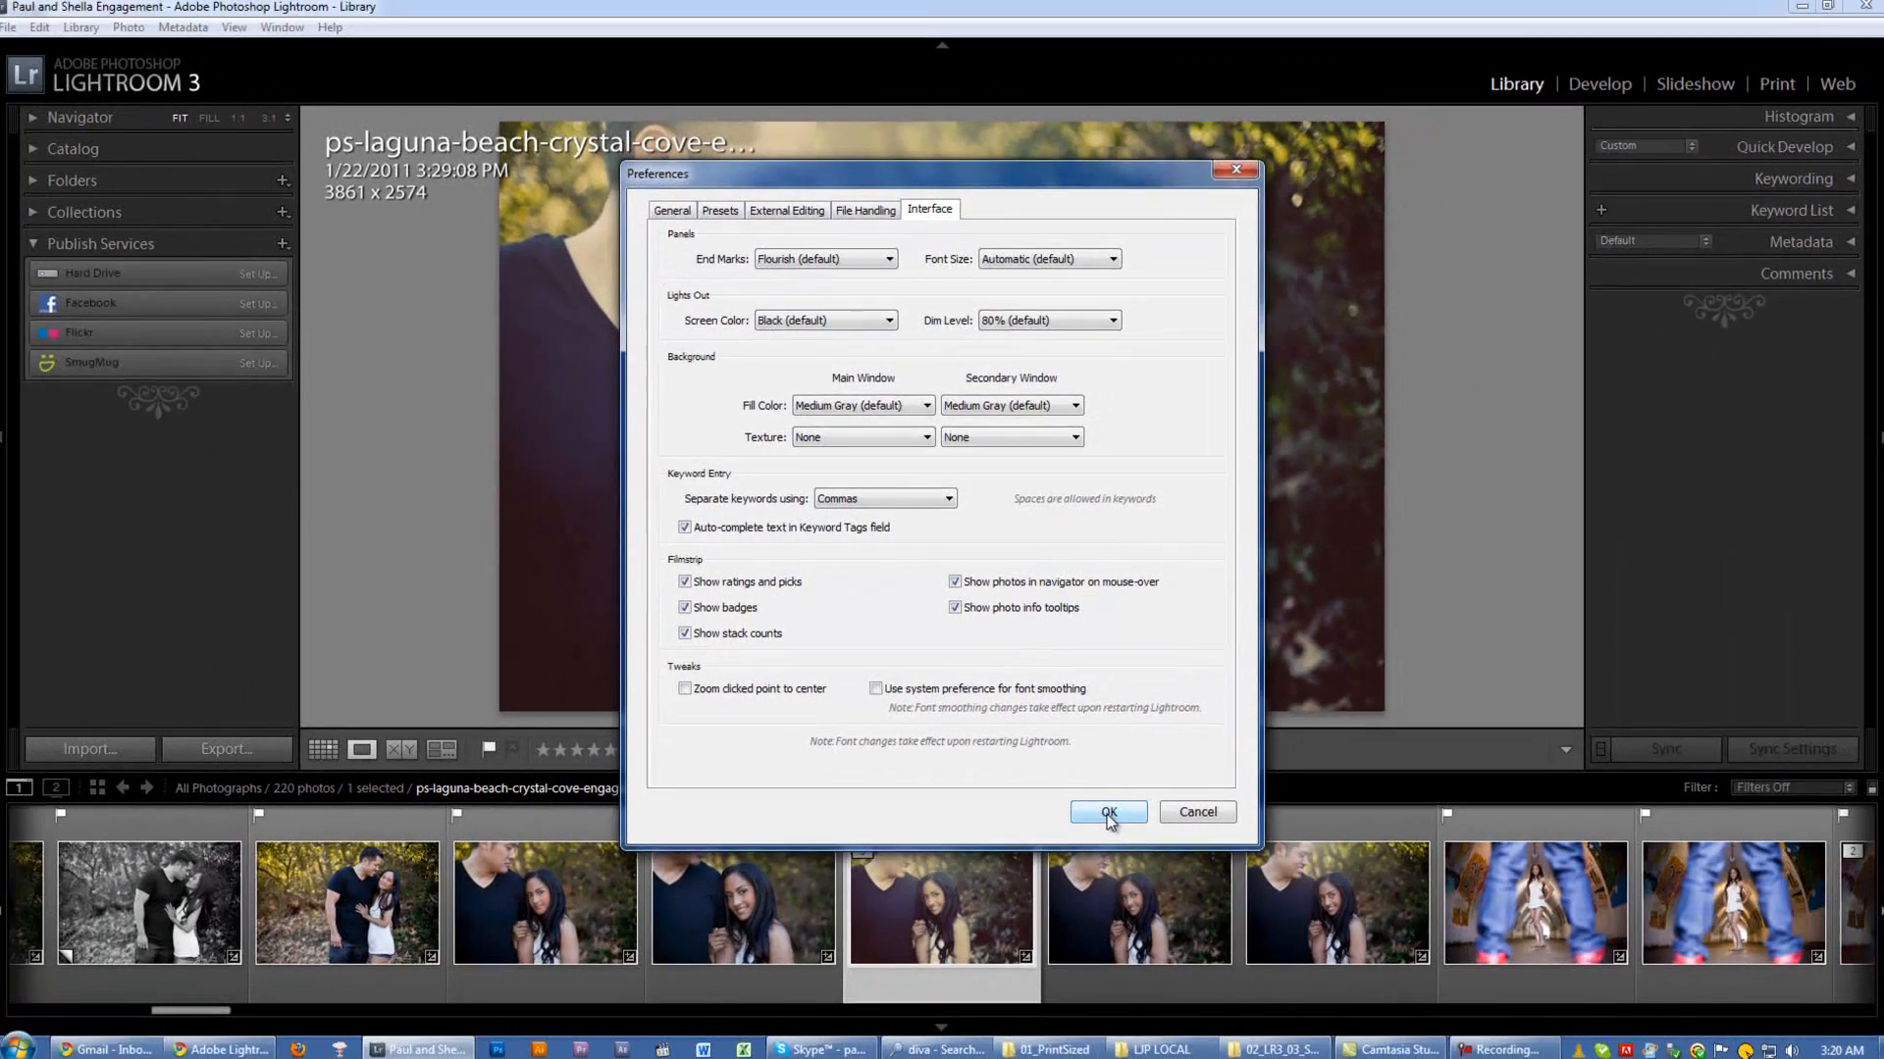
{"action": "left_click", "coordinate": [1108, 814]}
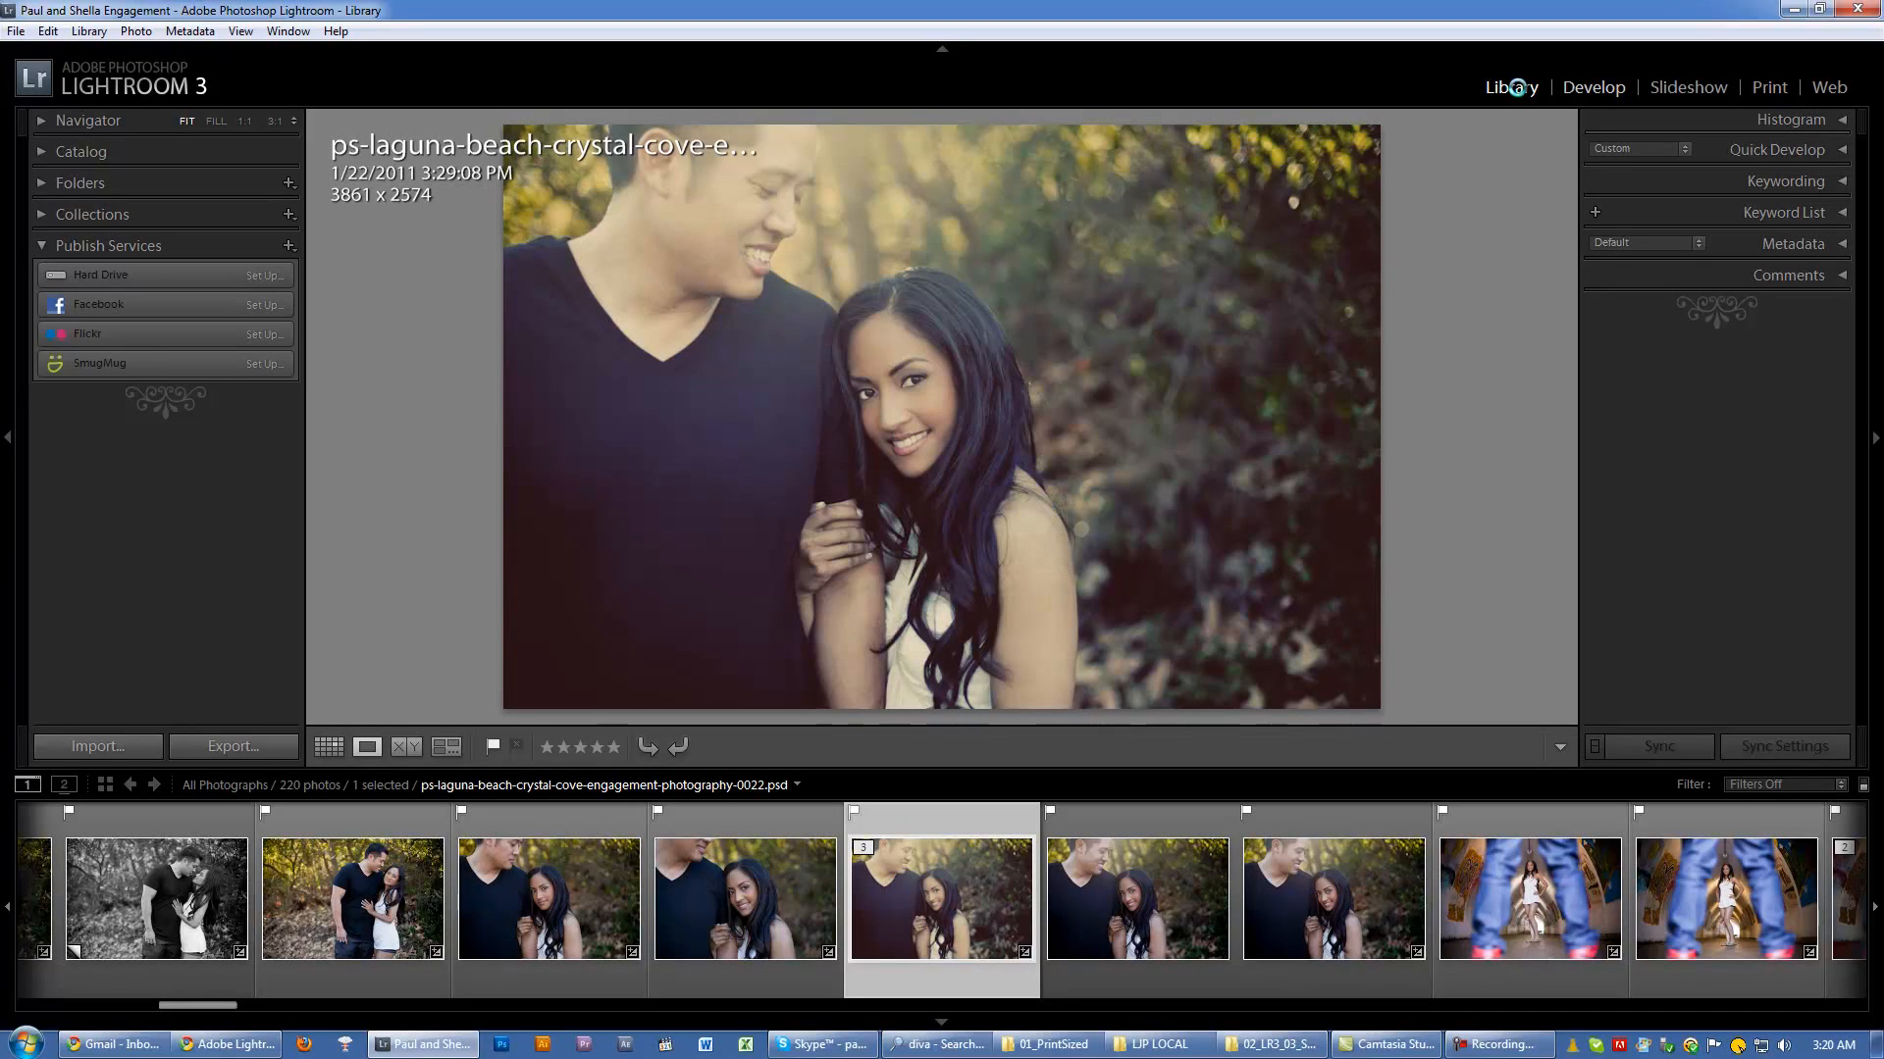
Step: Switch to the Develop module and cycle through the dimmed, Lights Out and normal screen modes on the couple's photo
{"action": "key", "text": "d"}
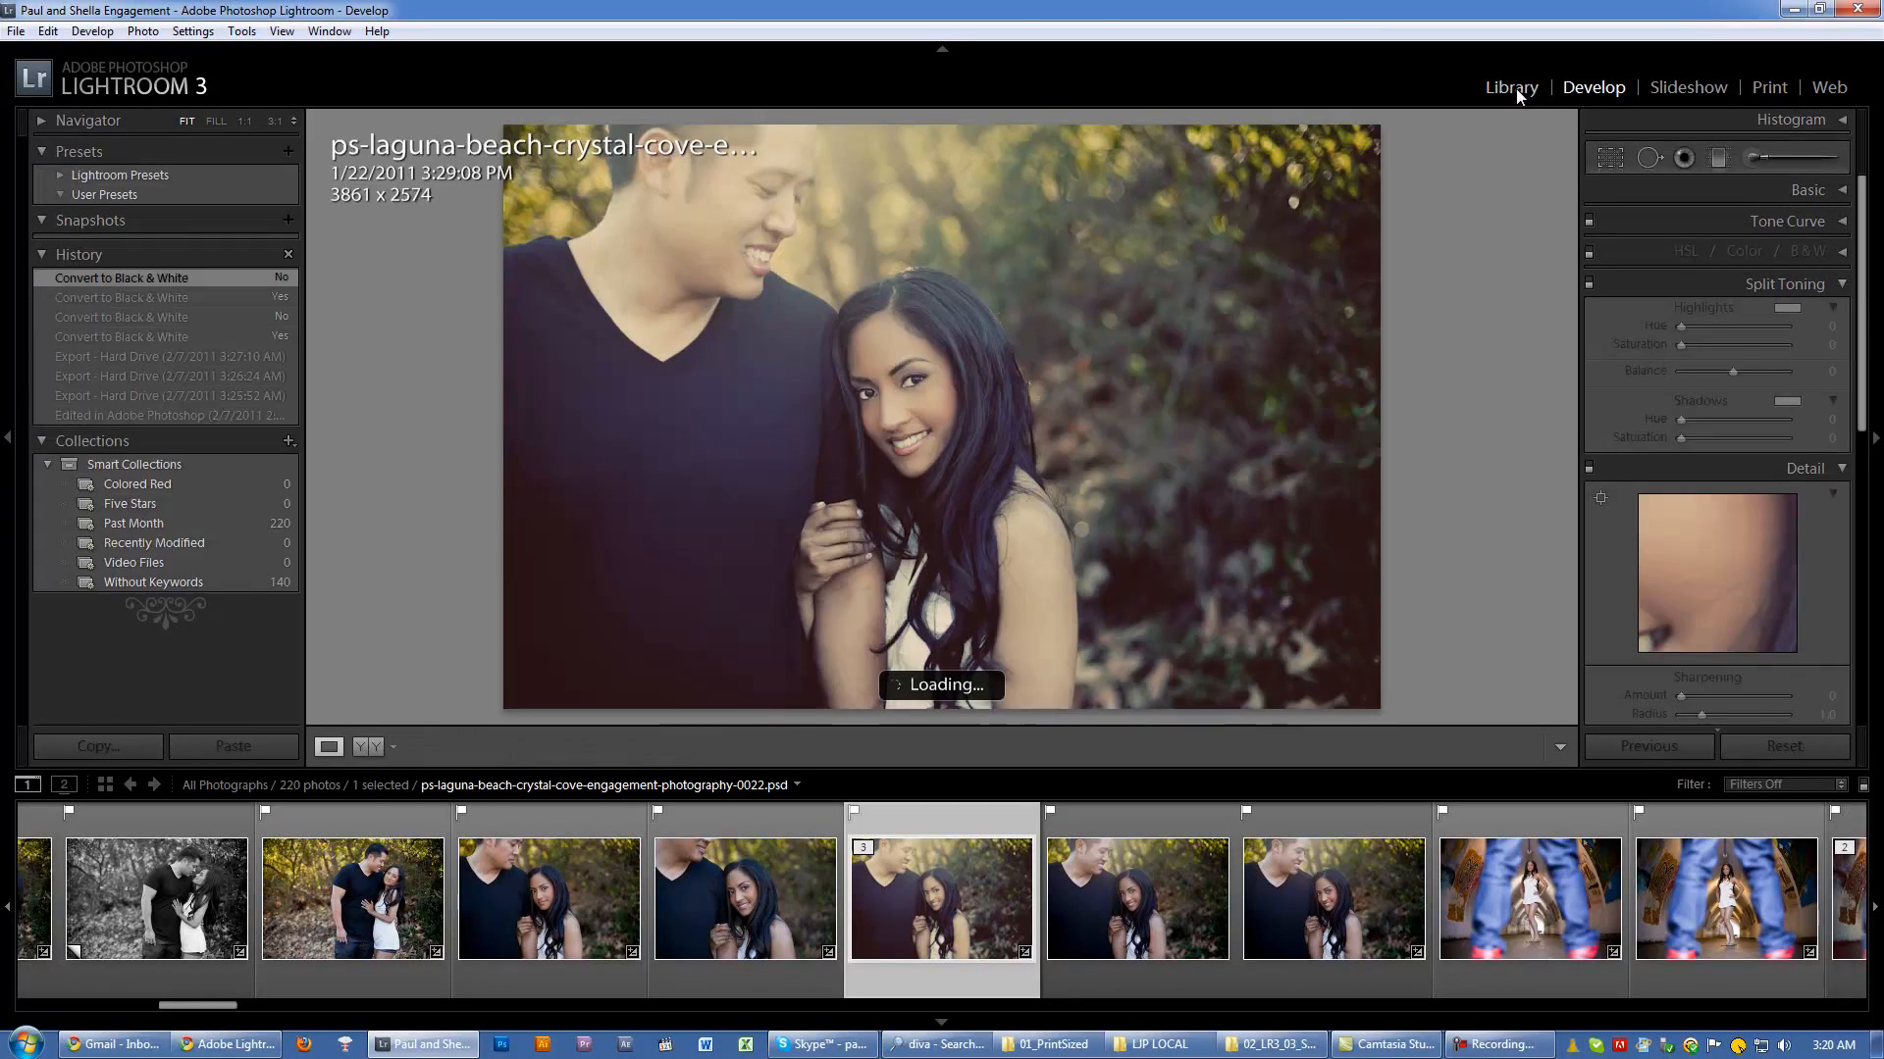
{"action": "key", "text": "l"}
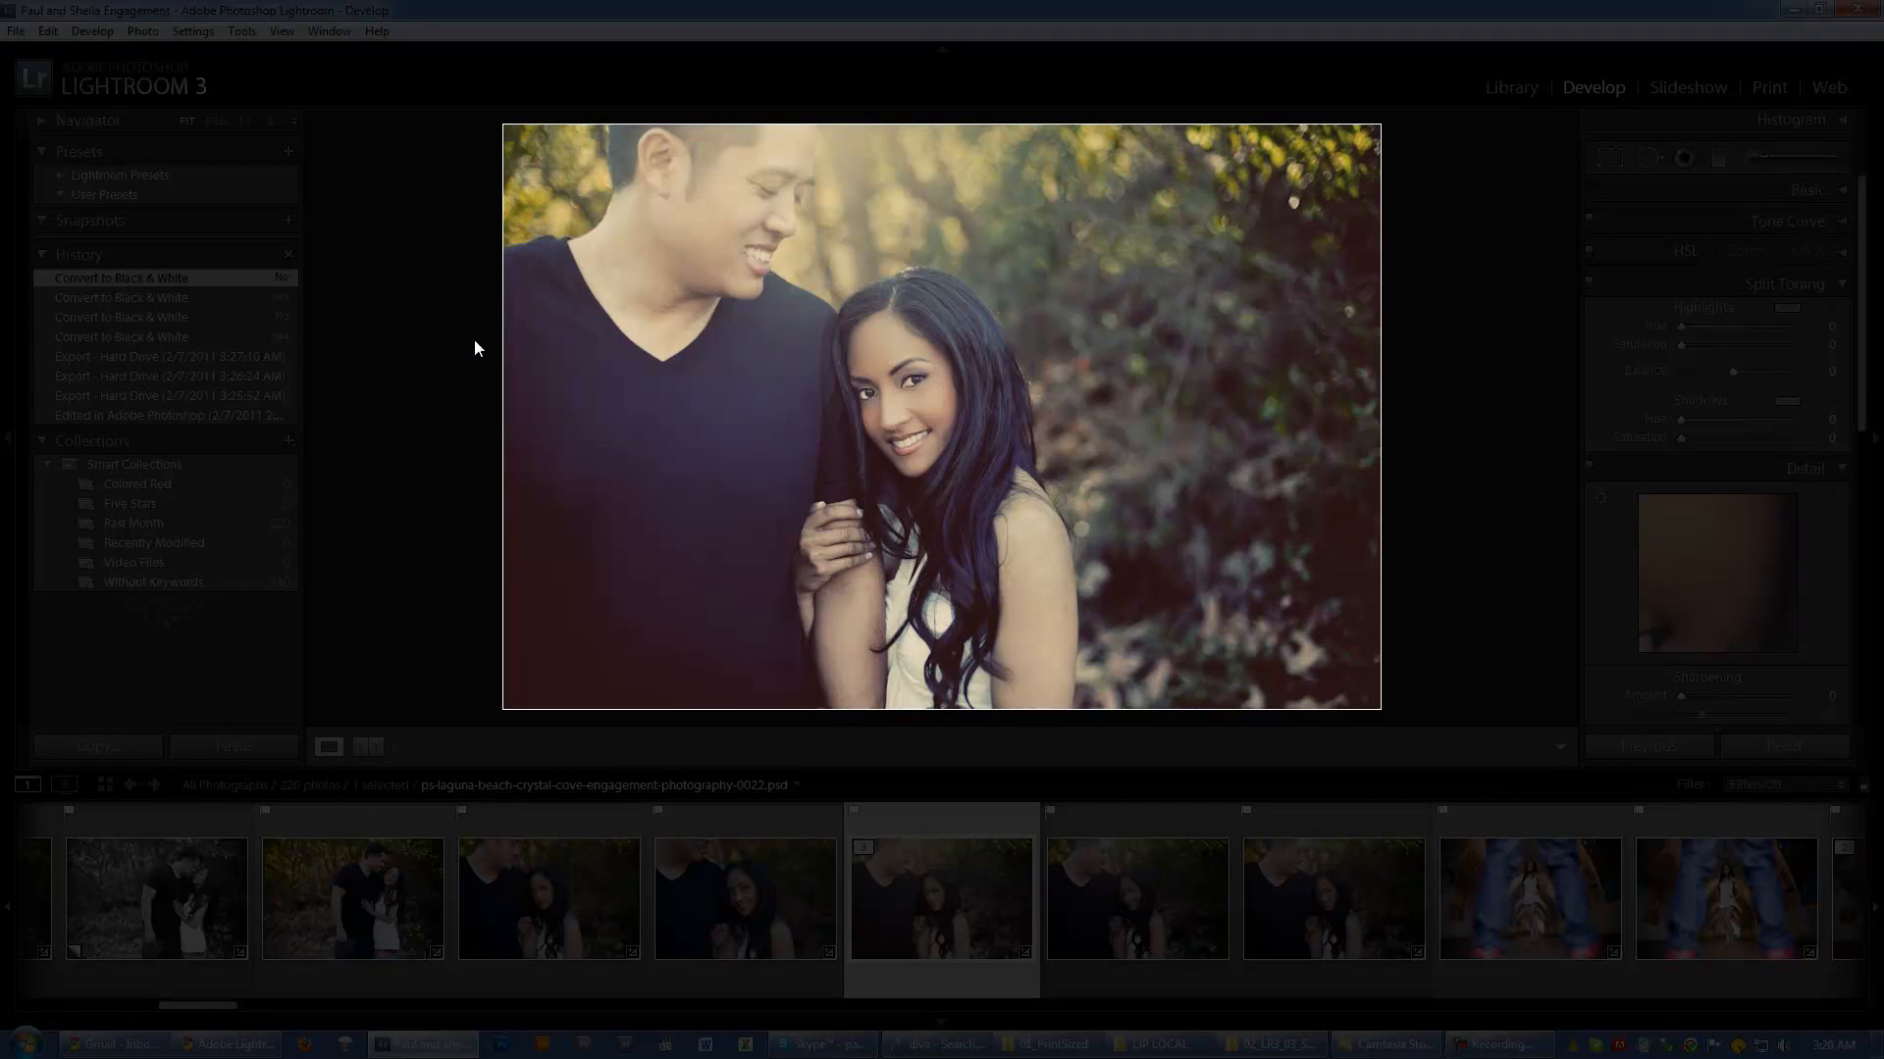
{"action": "key", "text": "l"}
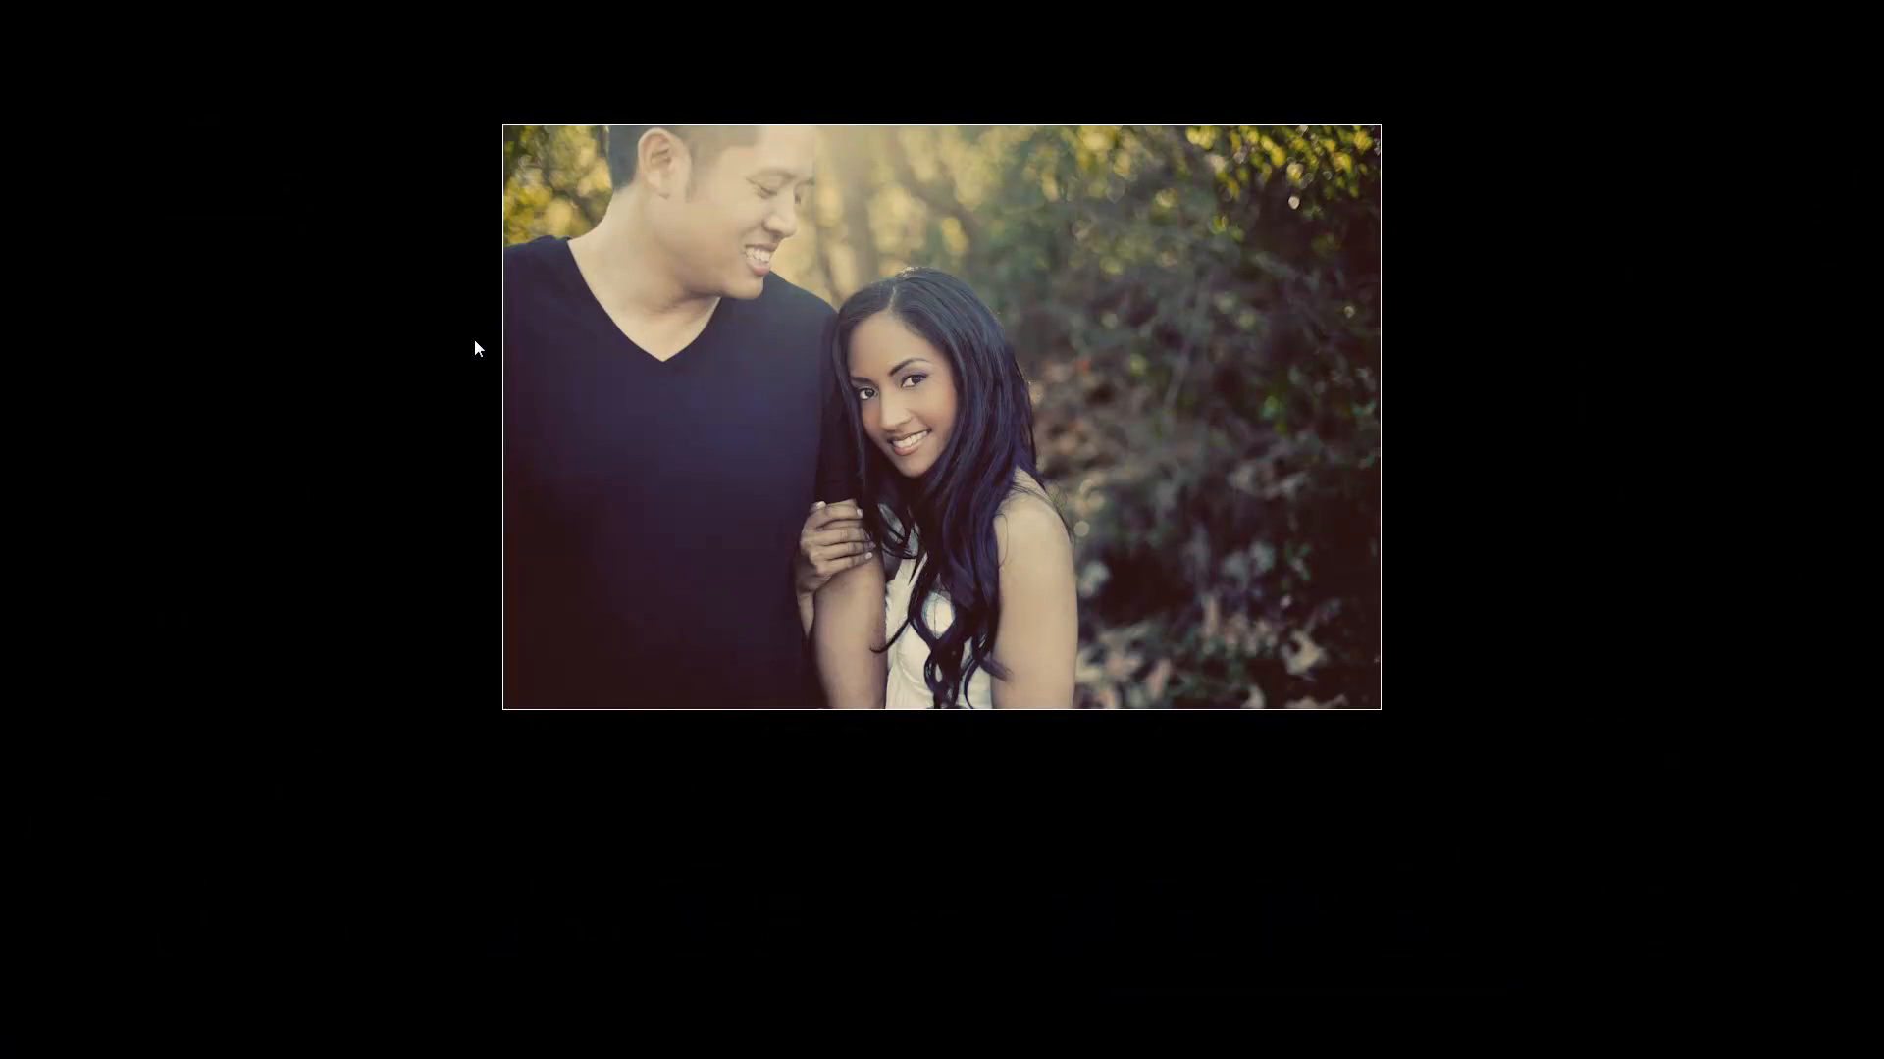
{"action": "key", "text": "l"}
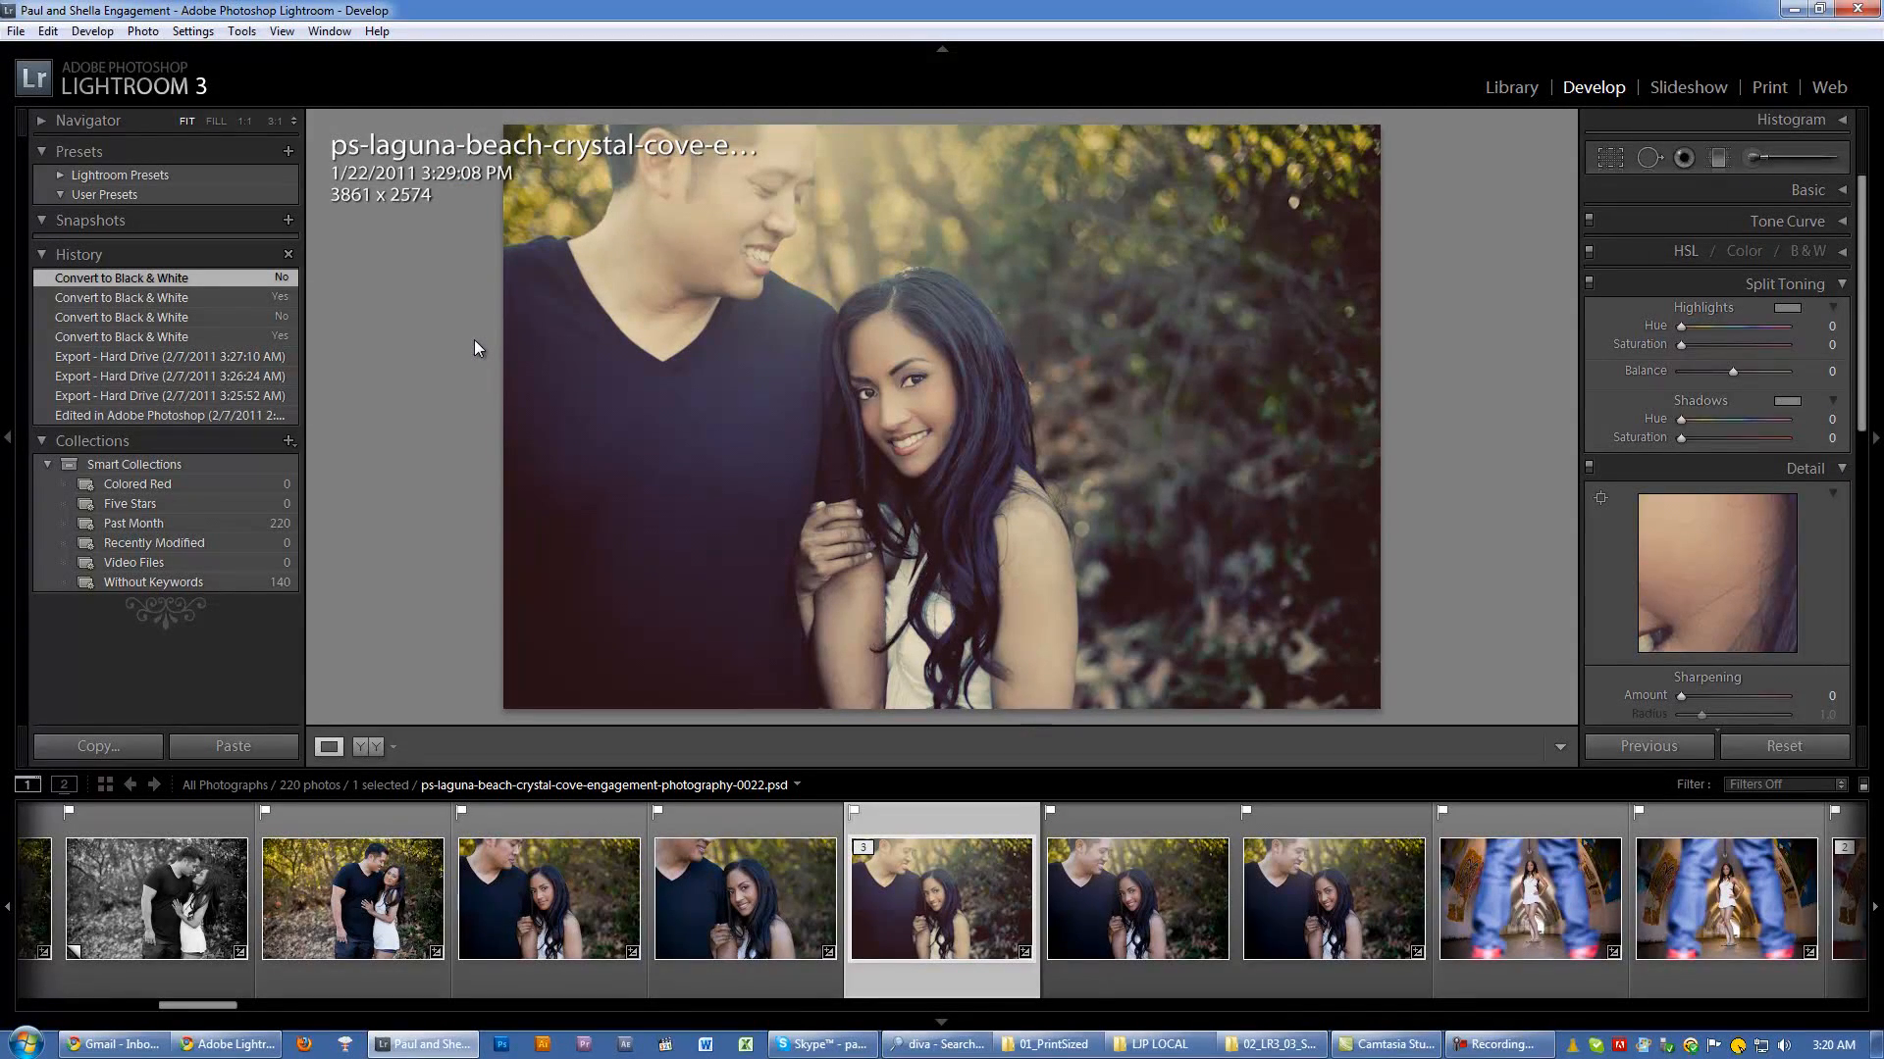
Step: Set the Lights Out screen color to Dark Gray and the dim level to 50% in the Interface preferences
{"action": "left_click", "coordinate": [47, 30]}
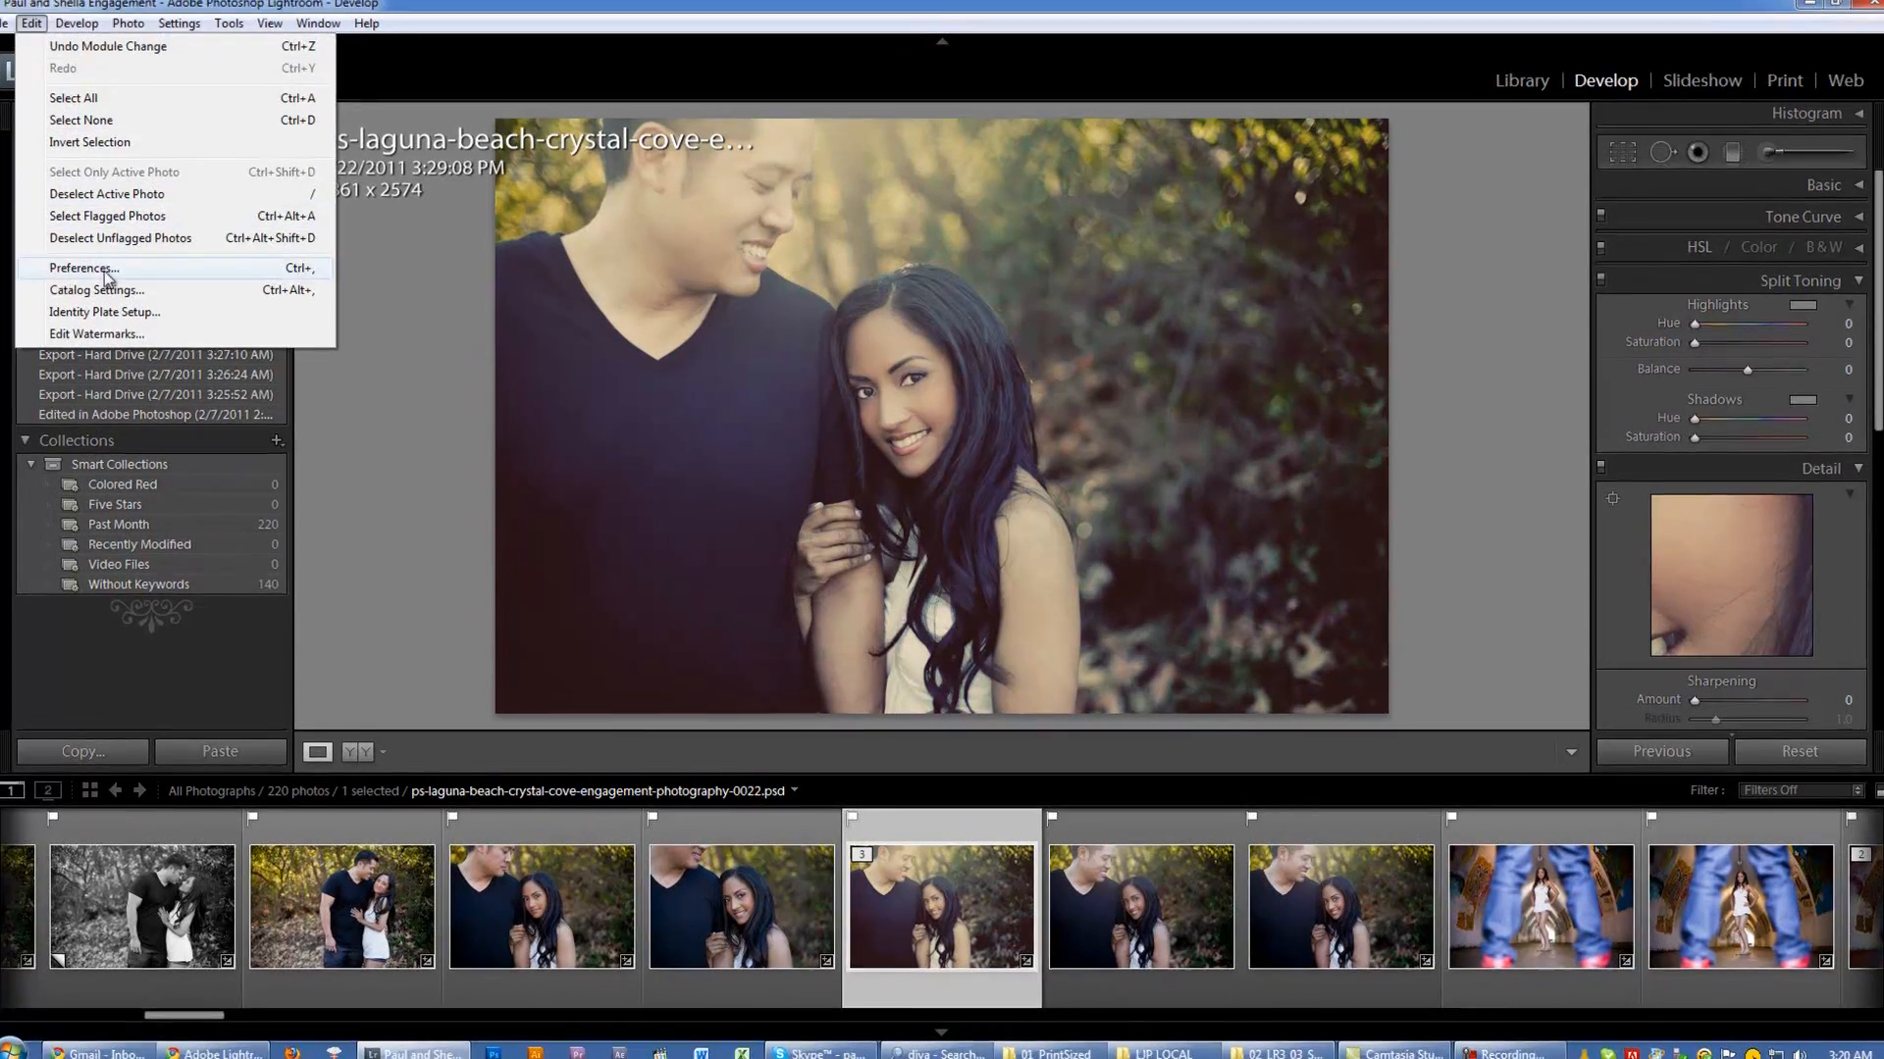
{"action": "left_click", "coordinate": [85, 268]}
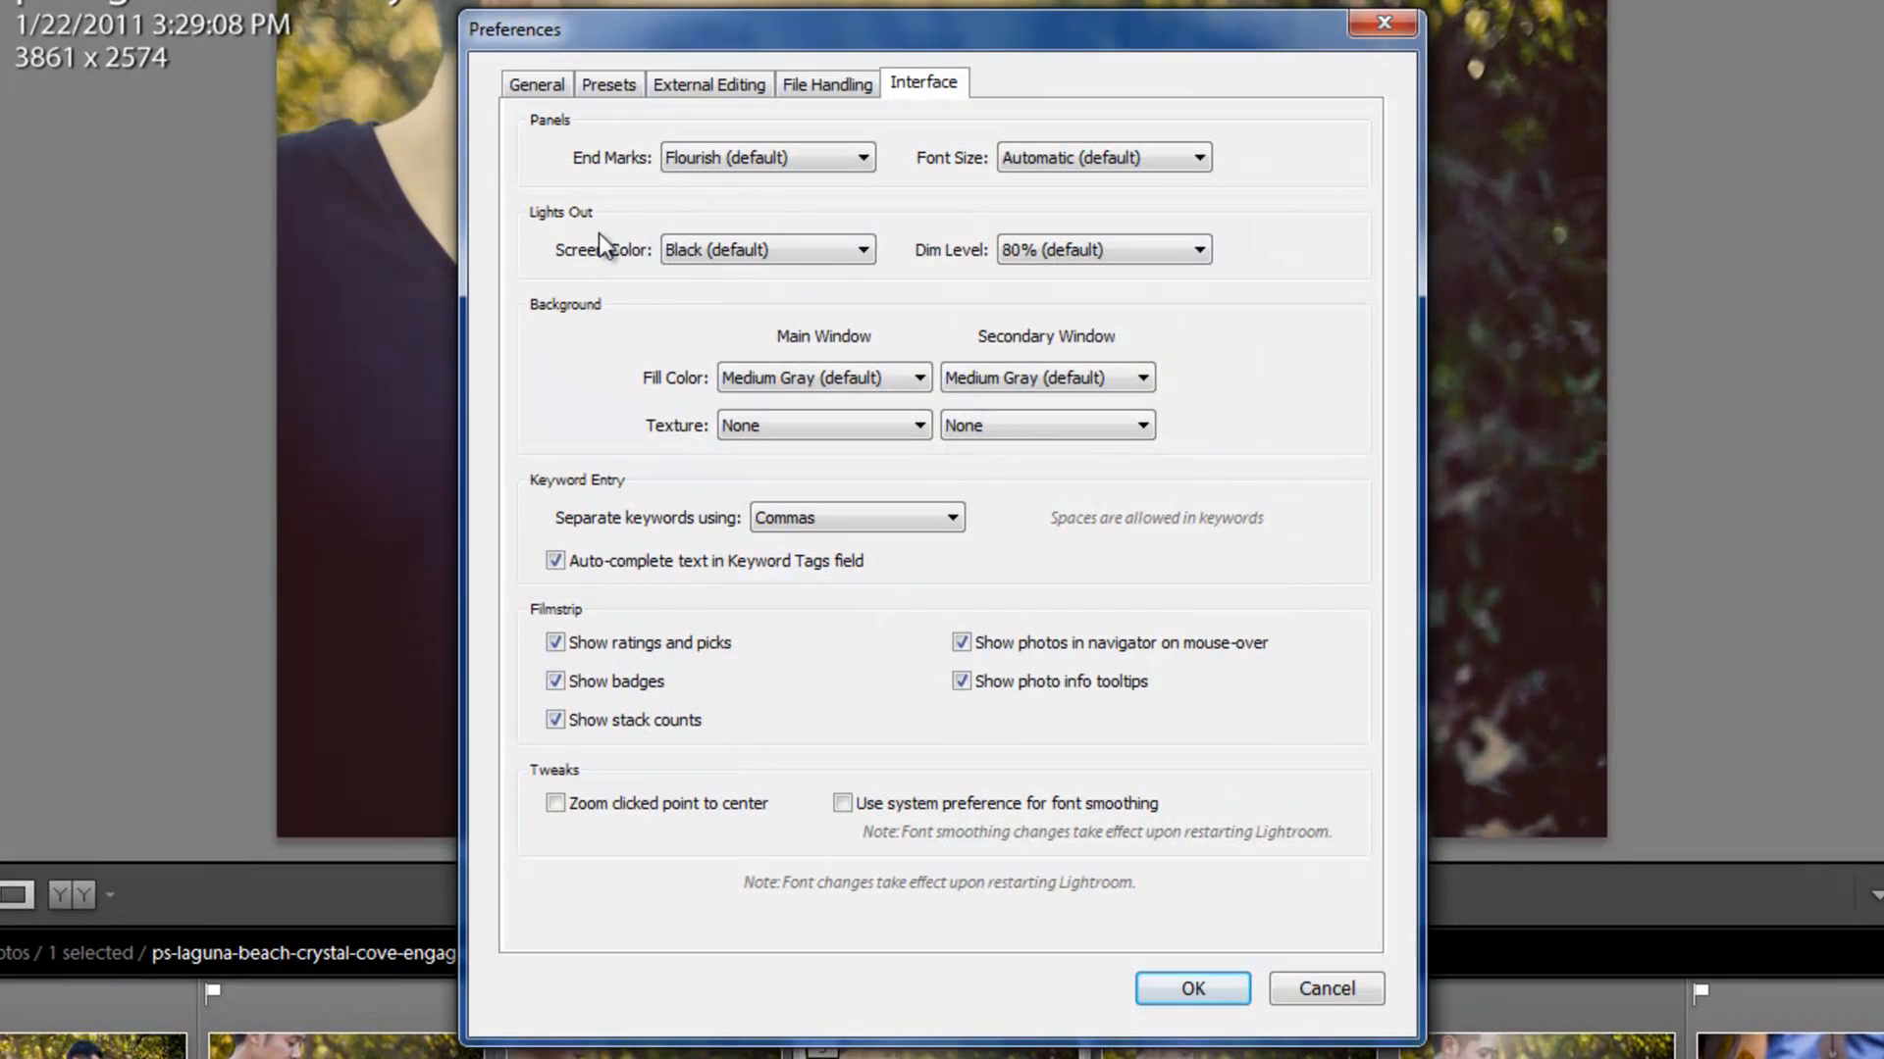
{"action": "left_click", "coordinate": [715, 251]}
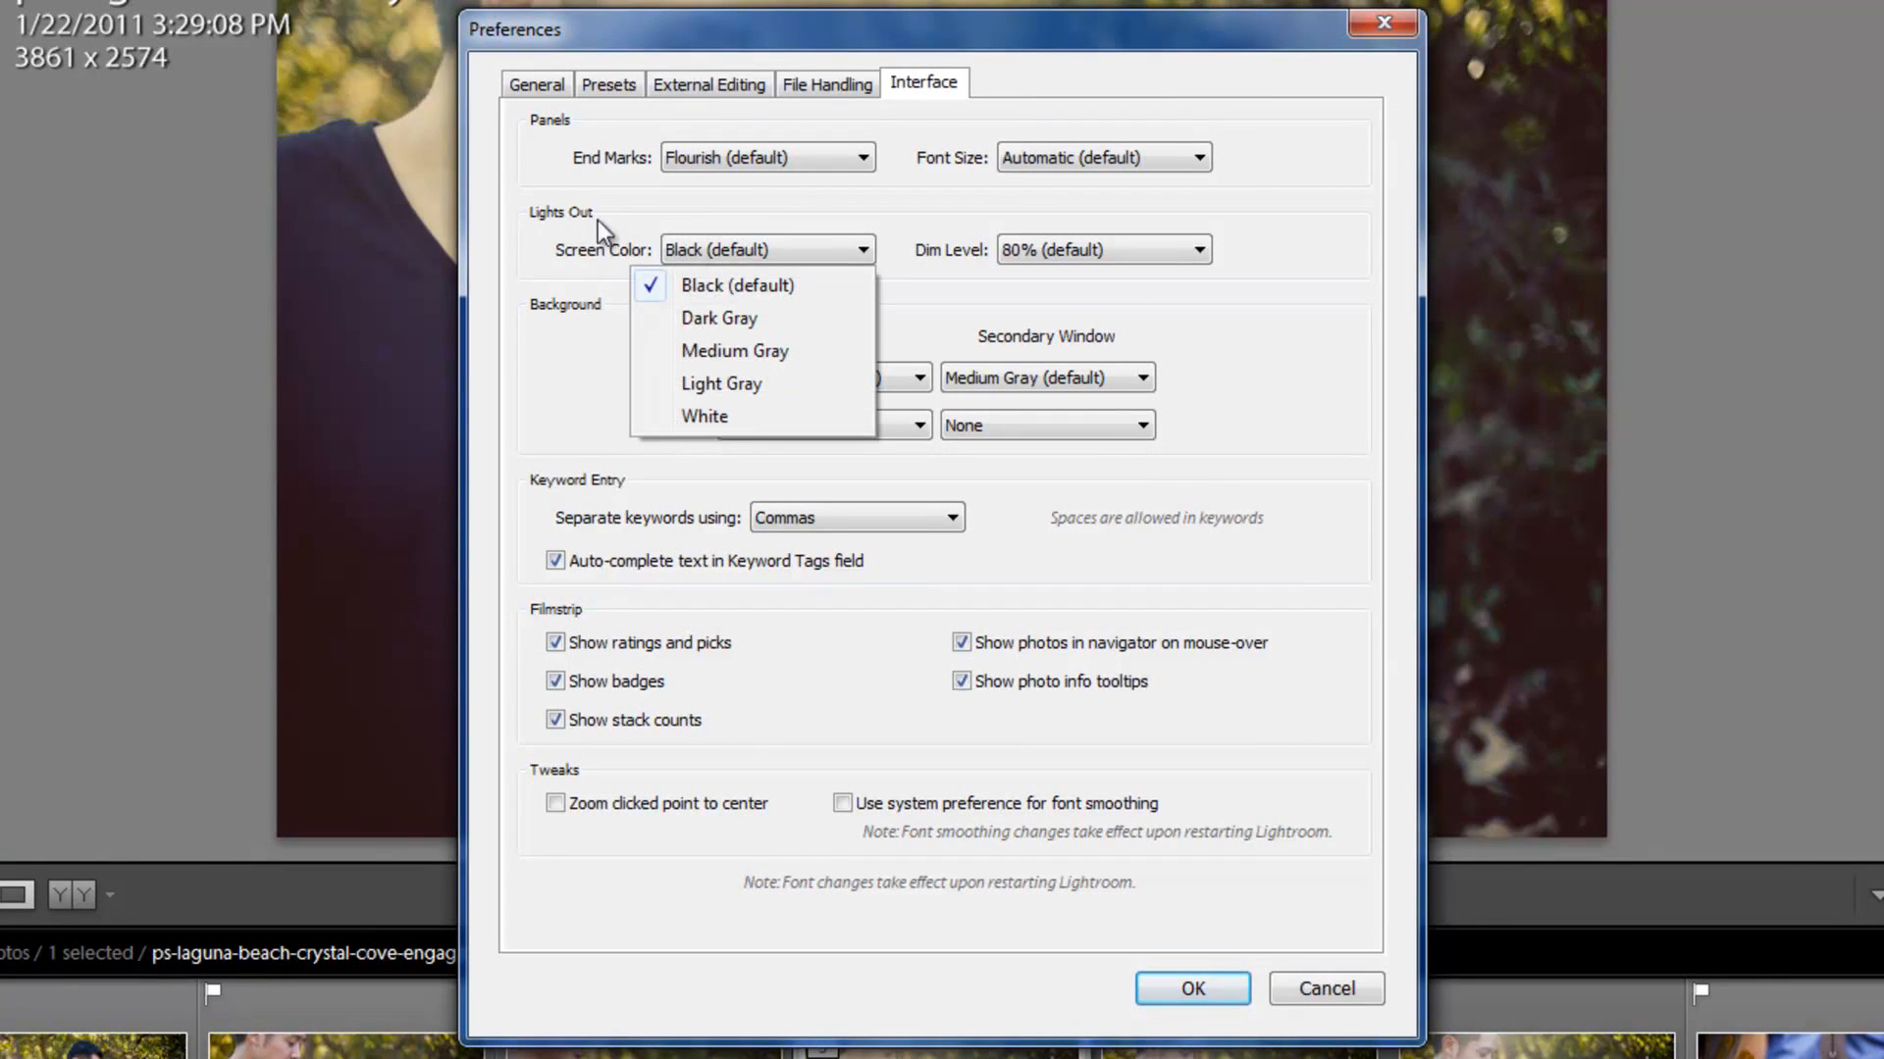
{"action": "left_click", "coordinate": [742, 318]}
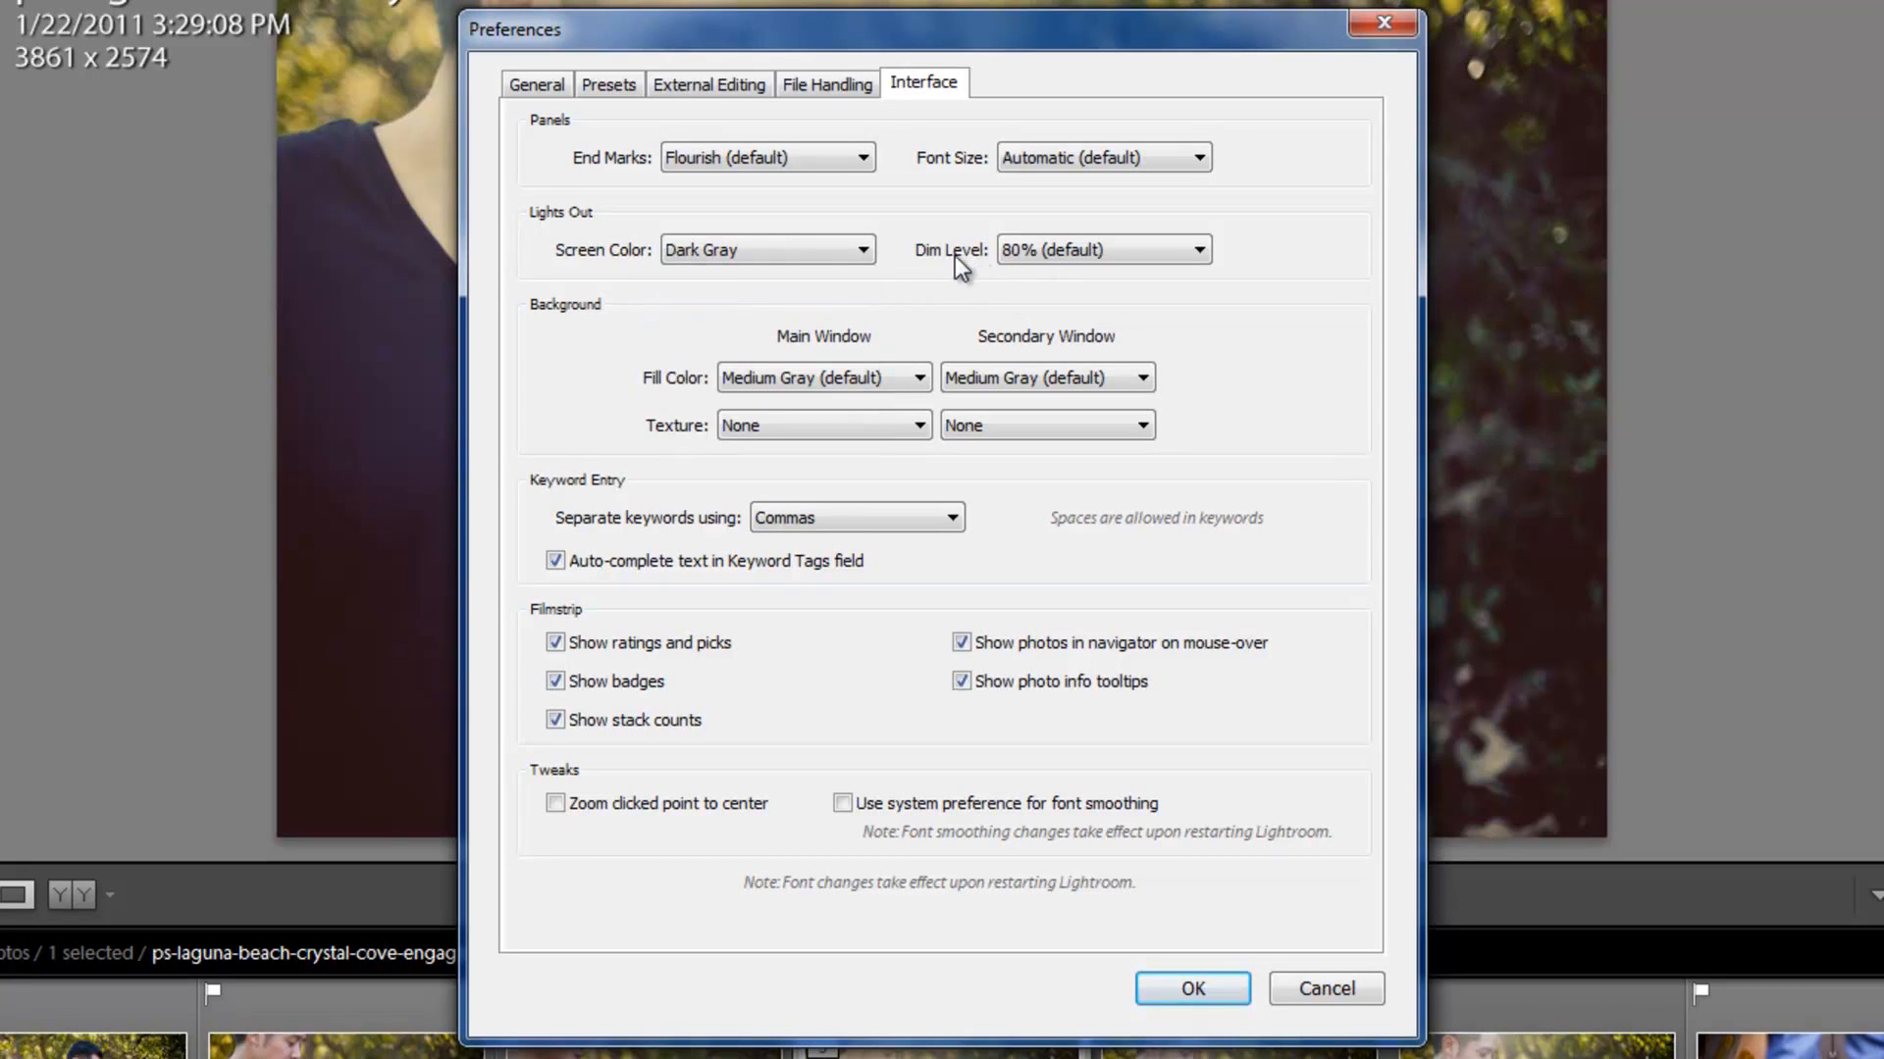
{"action": "left_click", "coordinate": [1105, 256]}
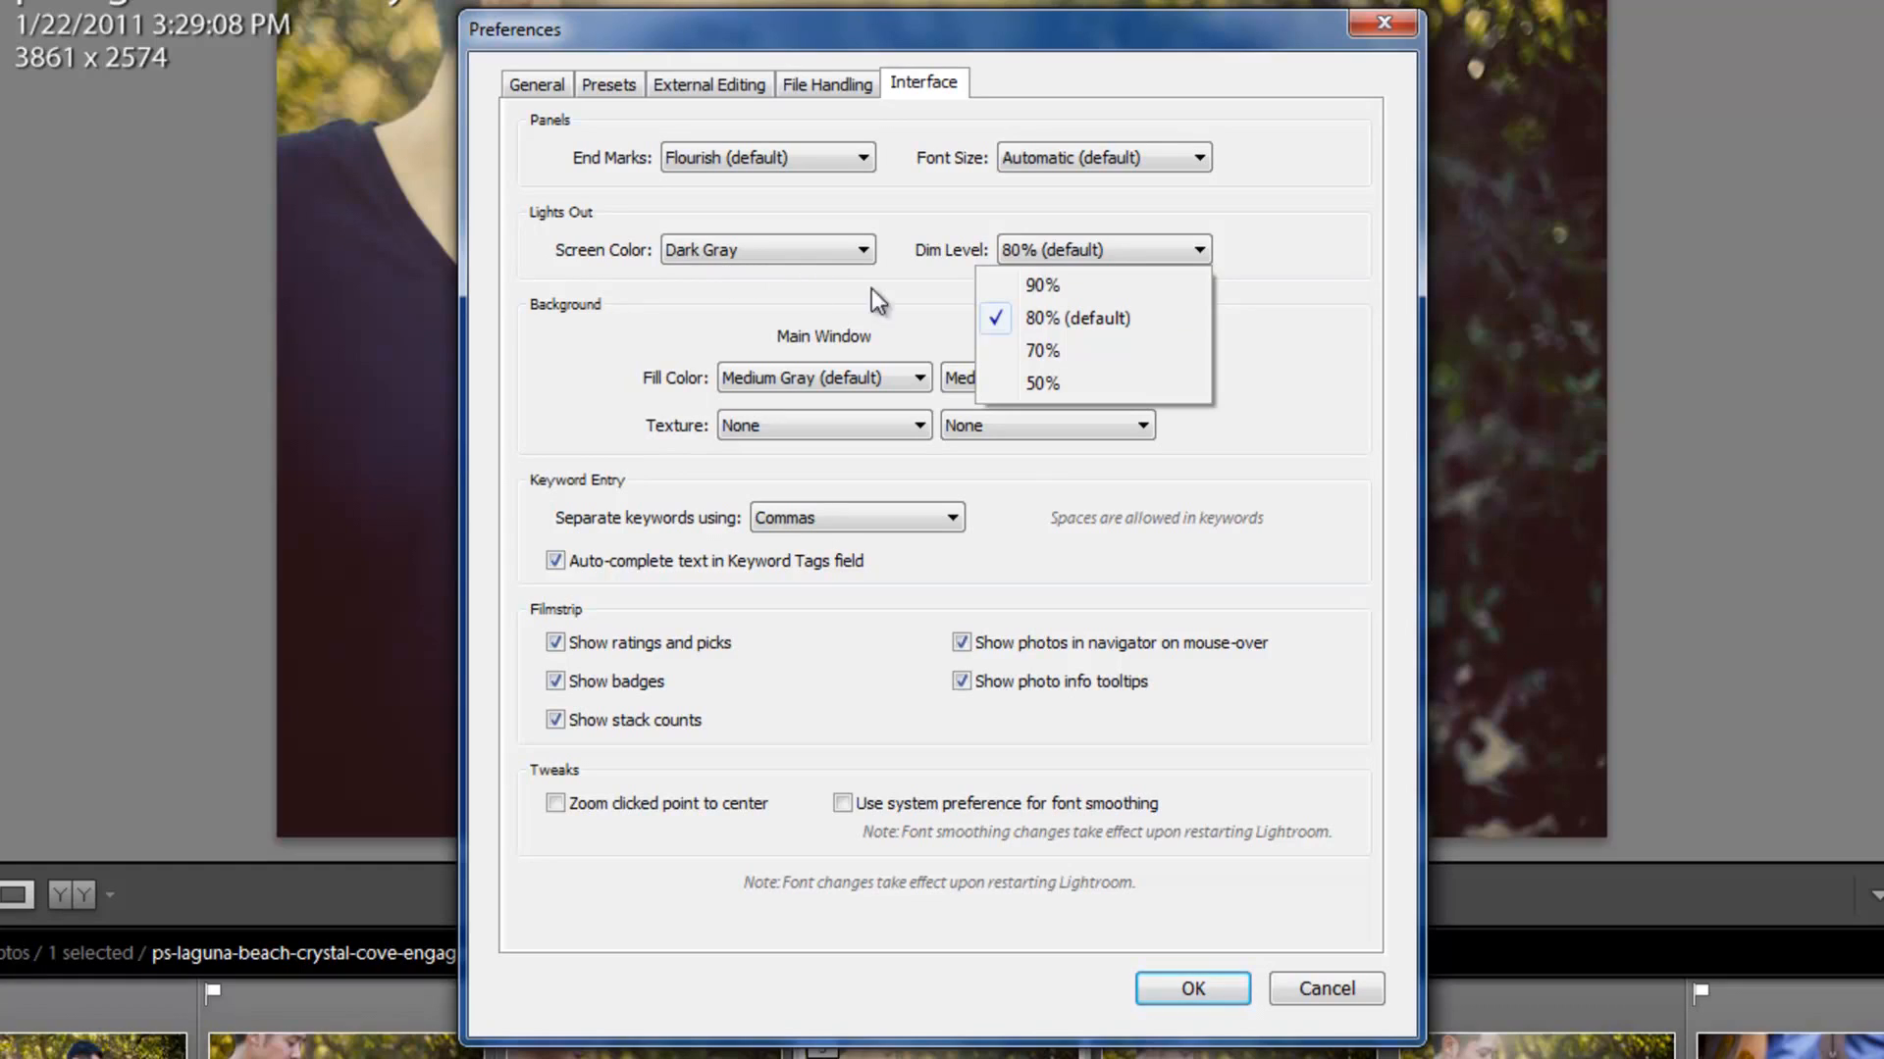
{"action": "left_click", "coordinate": [1058, 383]}
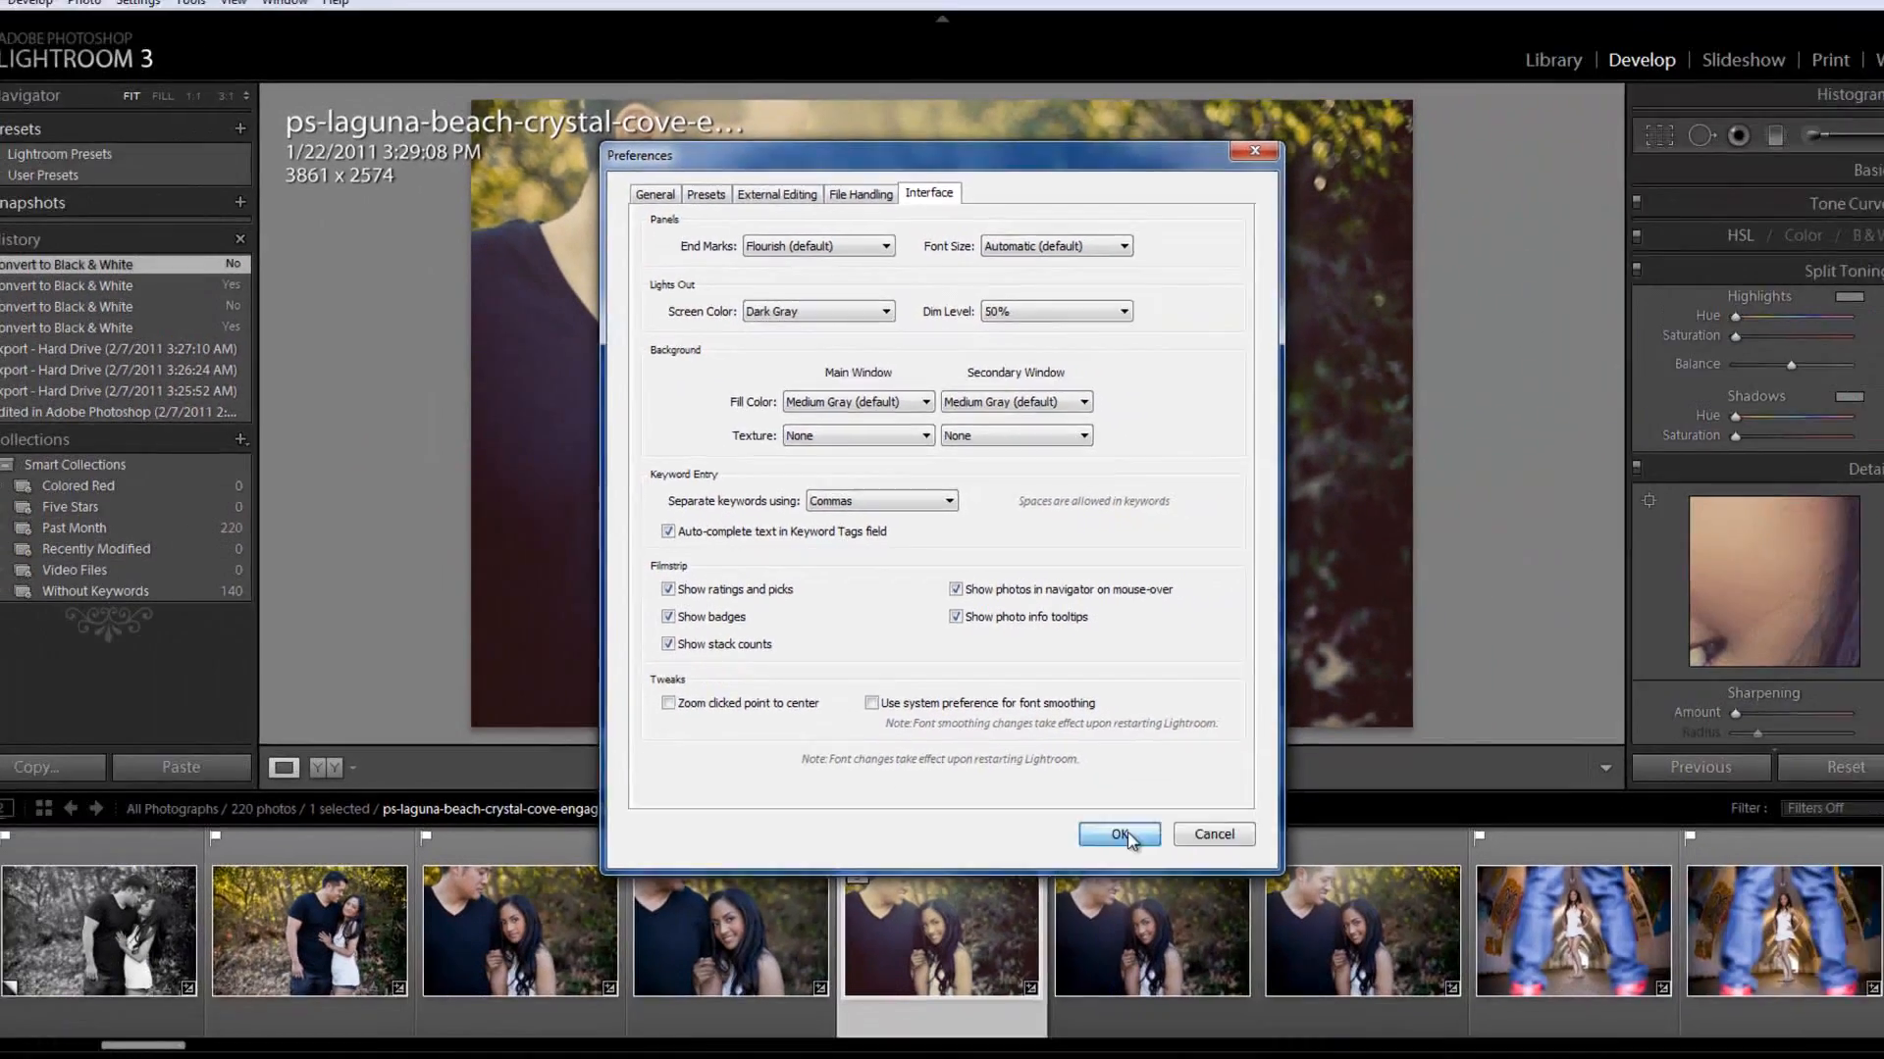
{"action": "left_click", "coordinate": [1193, 988]}
Step: Preview the new dimming and Lights Out color around the photo, and return to the normal screen mode
{"action": "key", "text": "l"}
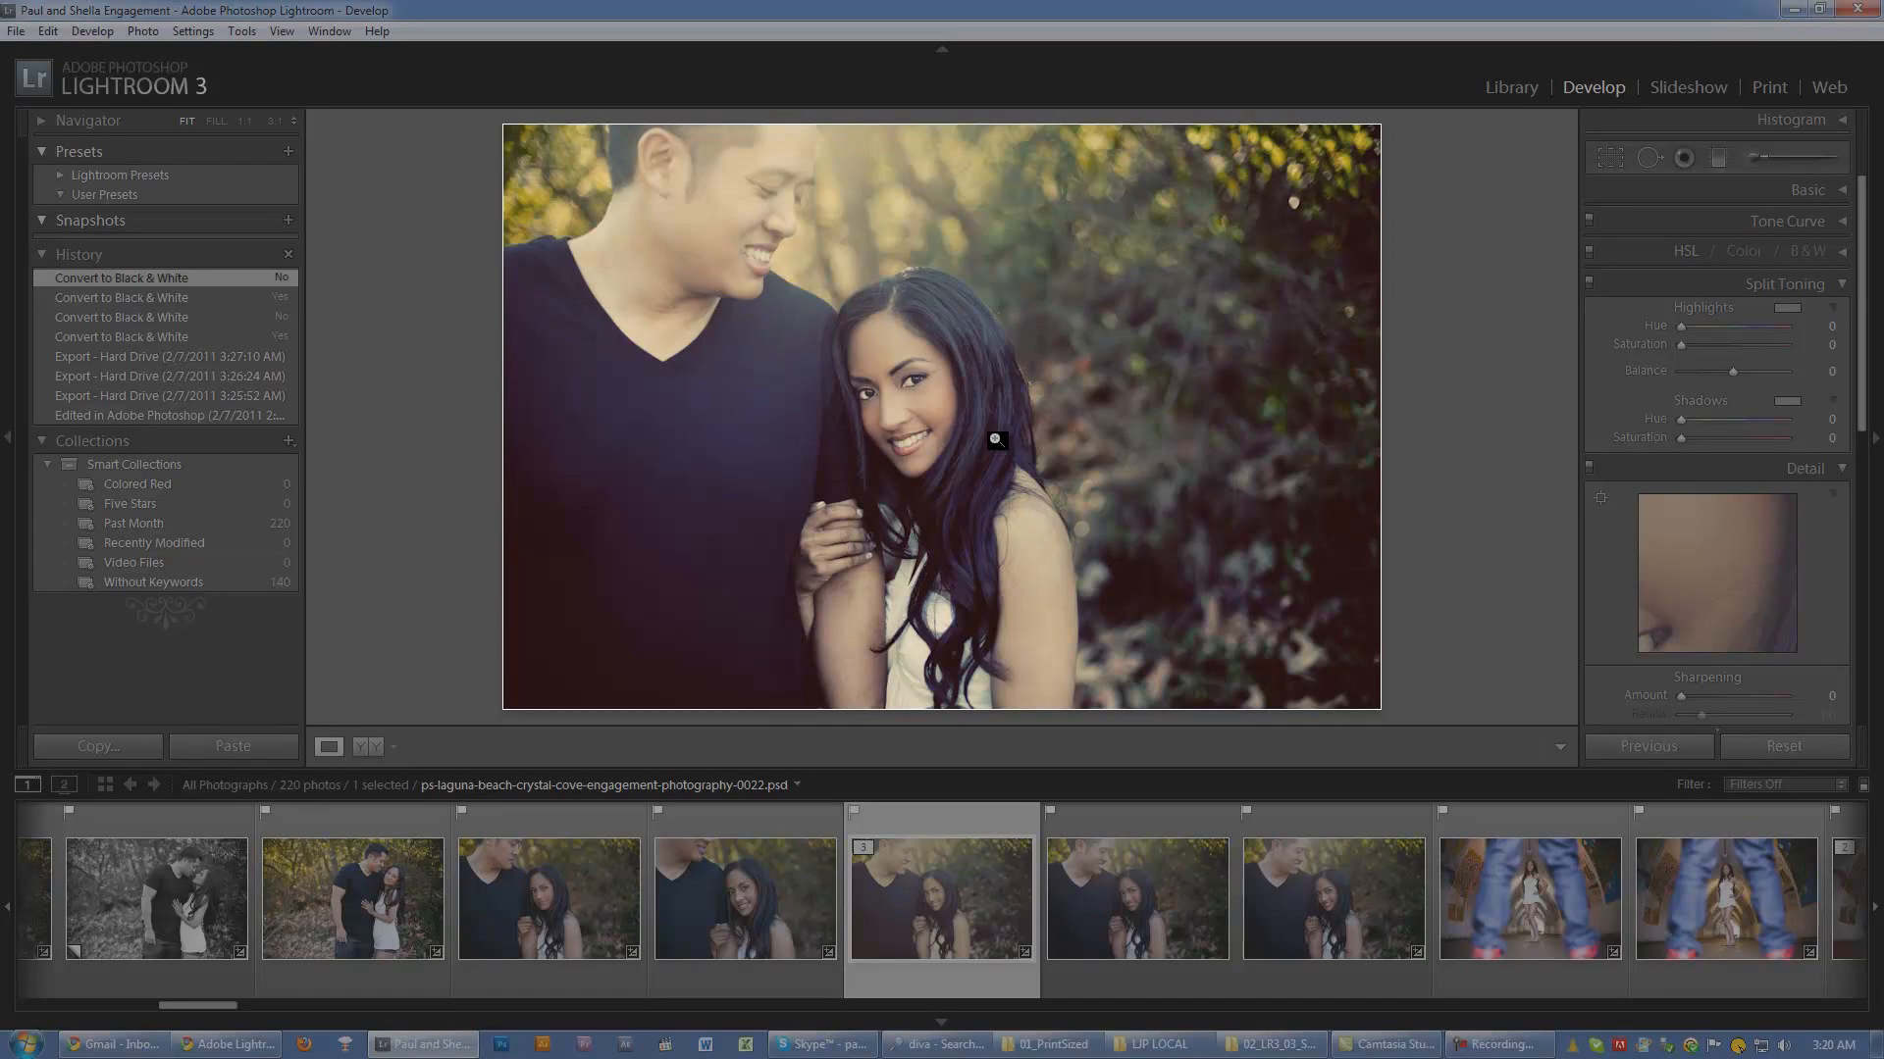
{"action": "key", "text": "l"}
{"action": "key", "text": "l"}
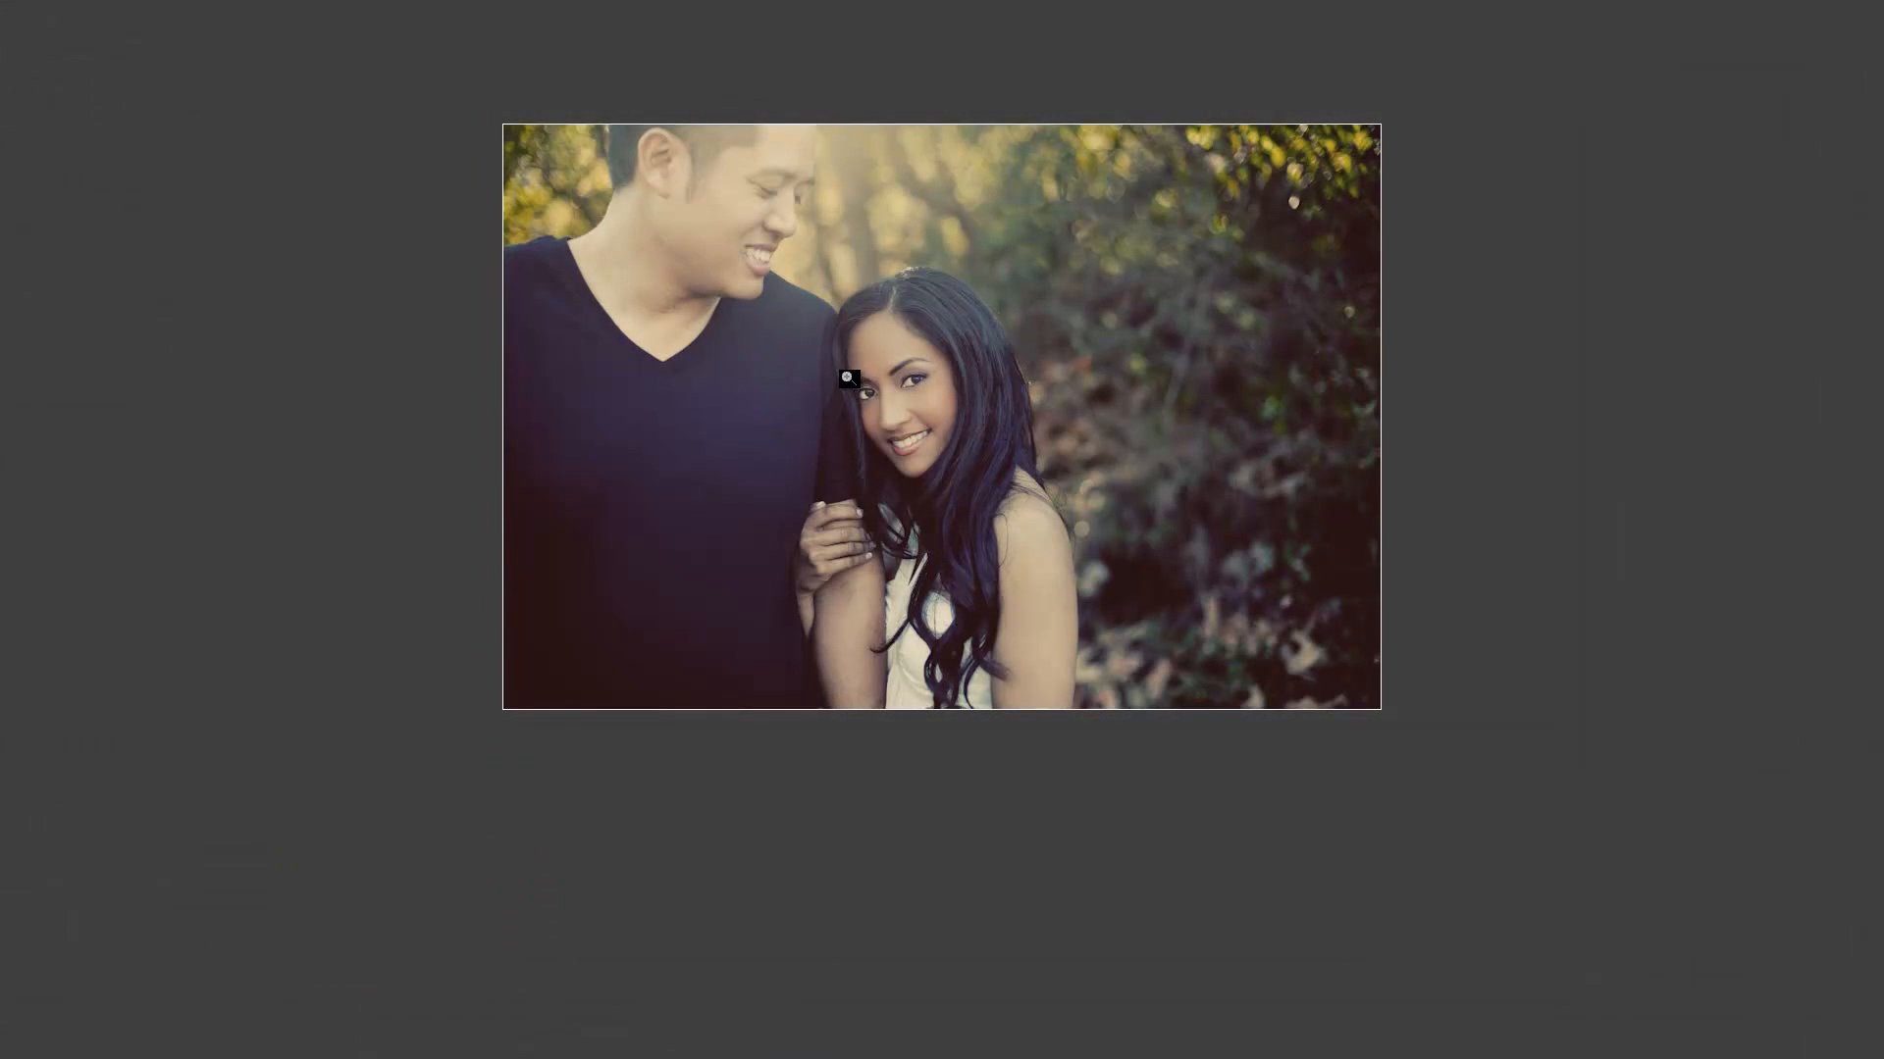
Step: Set the Lights Out screen color to Black (default) and the dim level to 80% (default), and apply the preferences
{"action": "left_click", "coordinate": [47, 31]}
{"action": "left_click", "coordinate": [98, 272]}
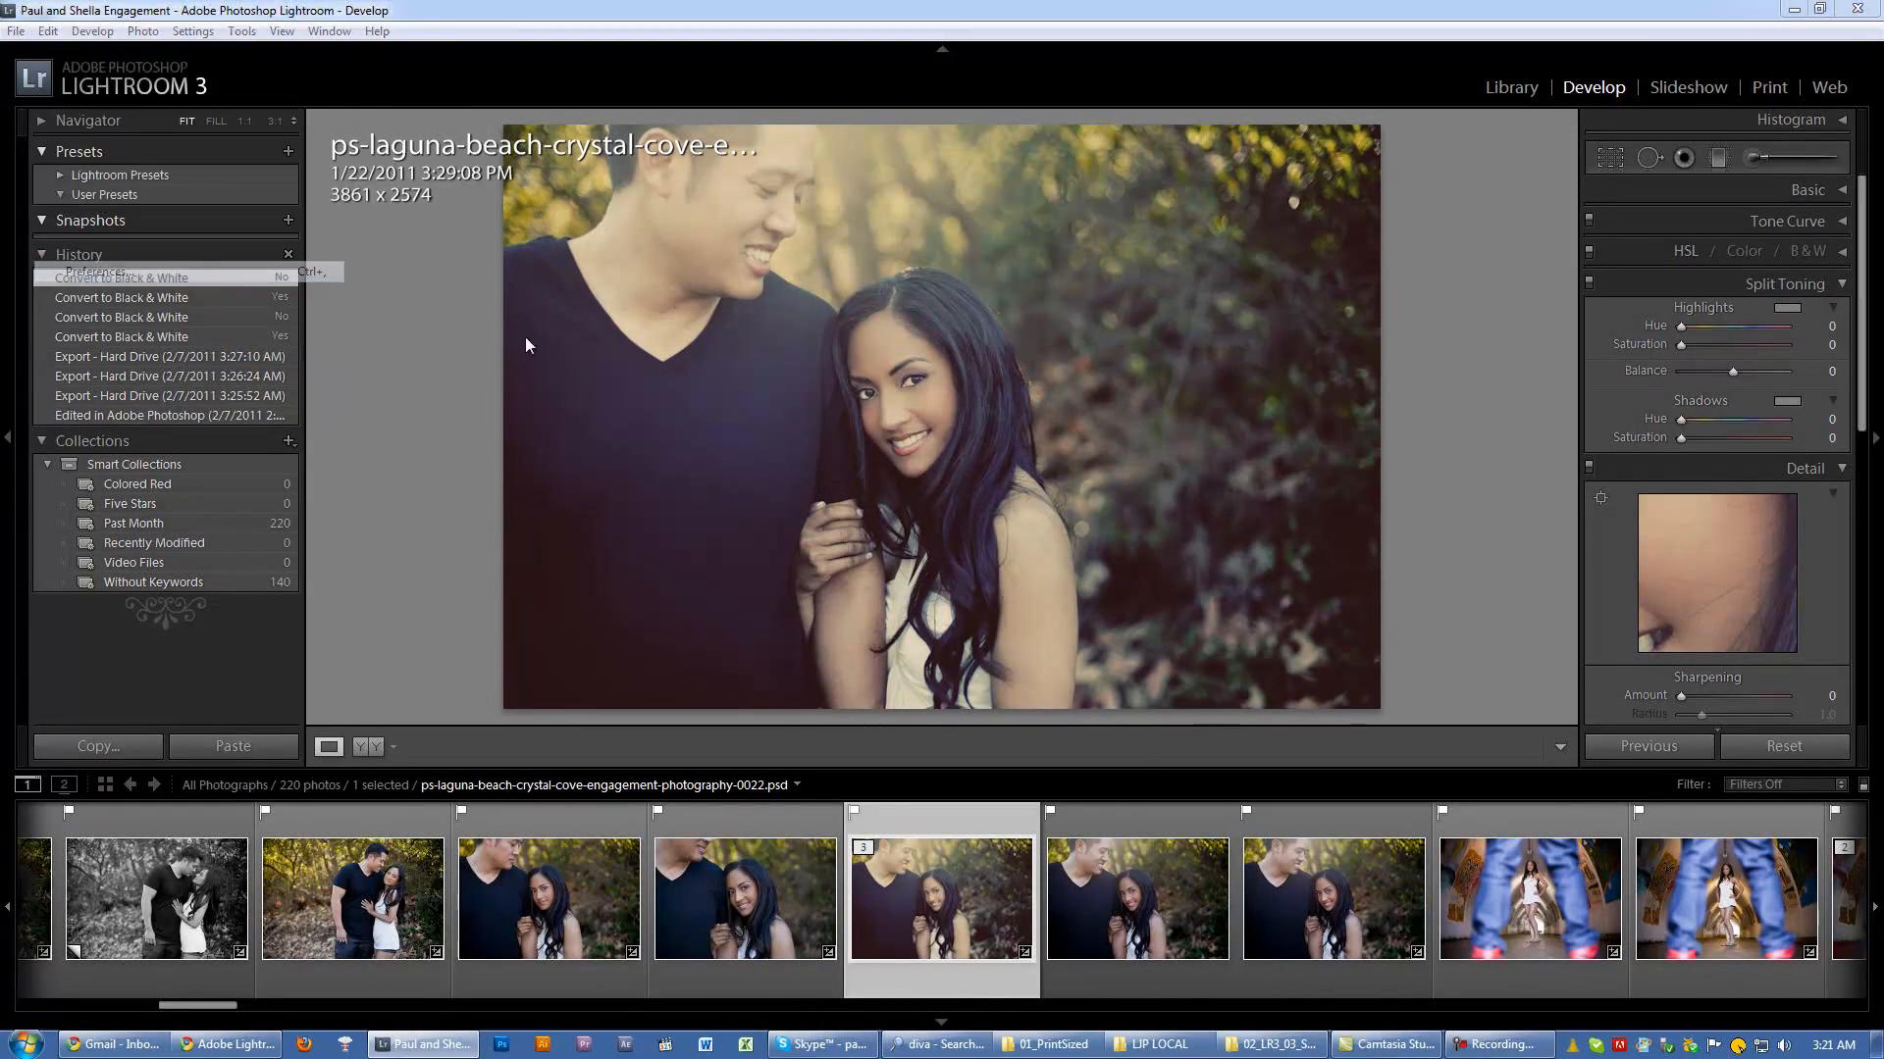
{"action": "left_click", "coordinate": [822, 315]}
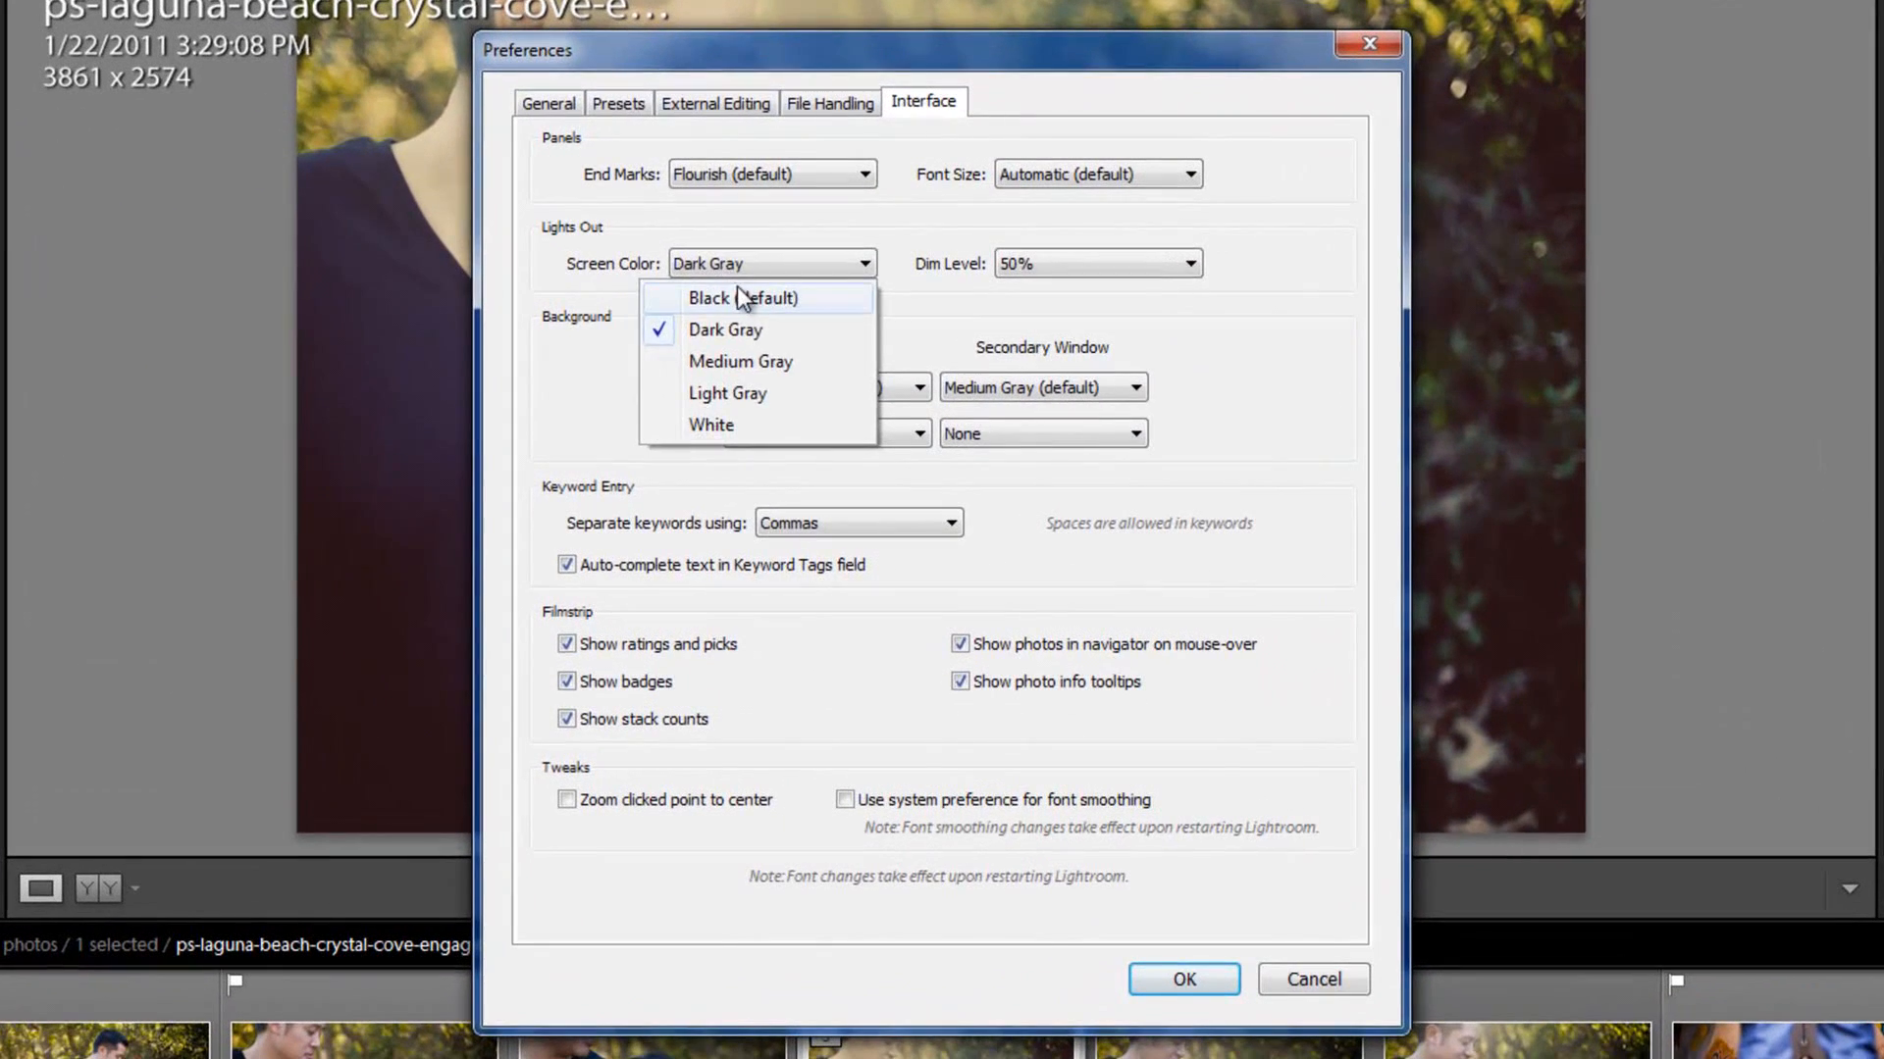
{"action": "left_click", "coordinate": [738, 297]}
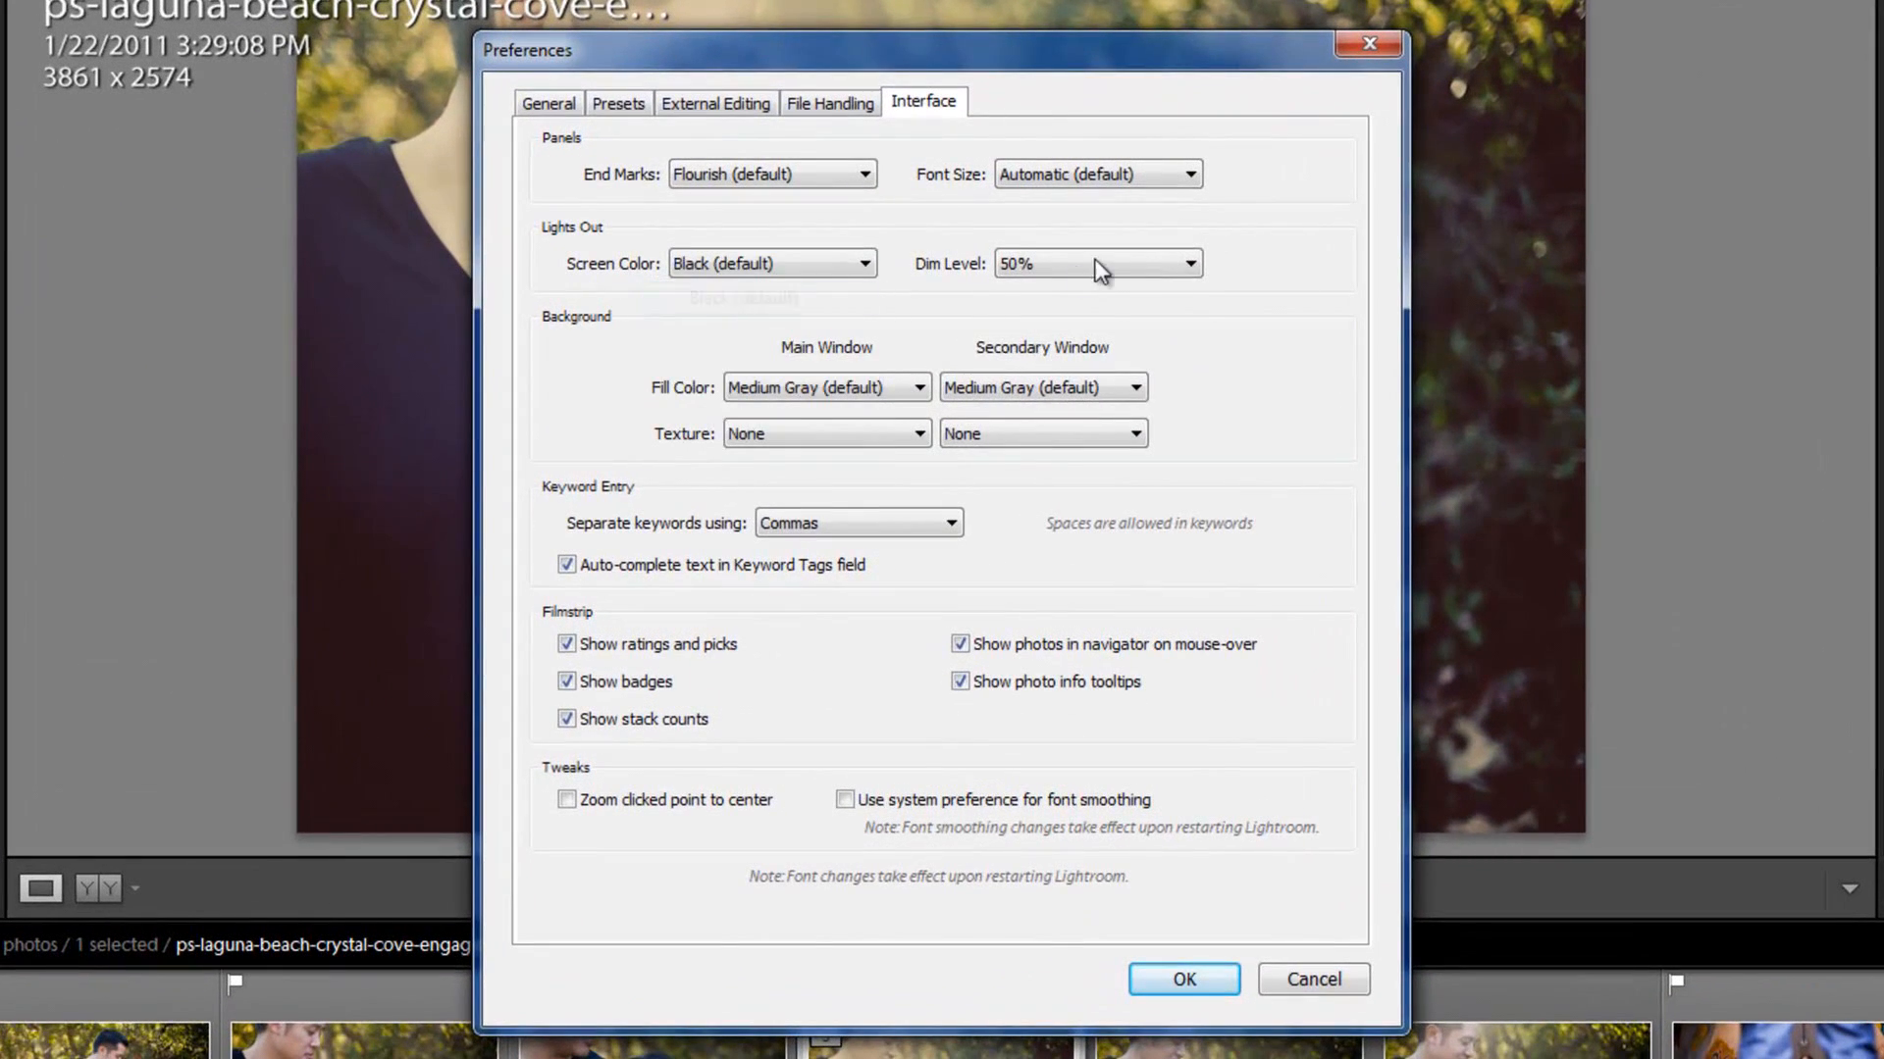
{"action": "left_click", "coordinate": [1077, 263]}
{"action": "left_click", "coordinate": [1074, 326]}
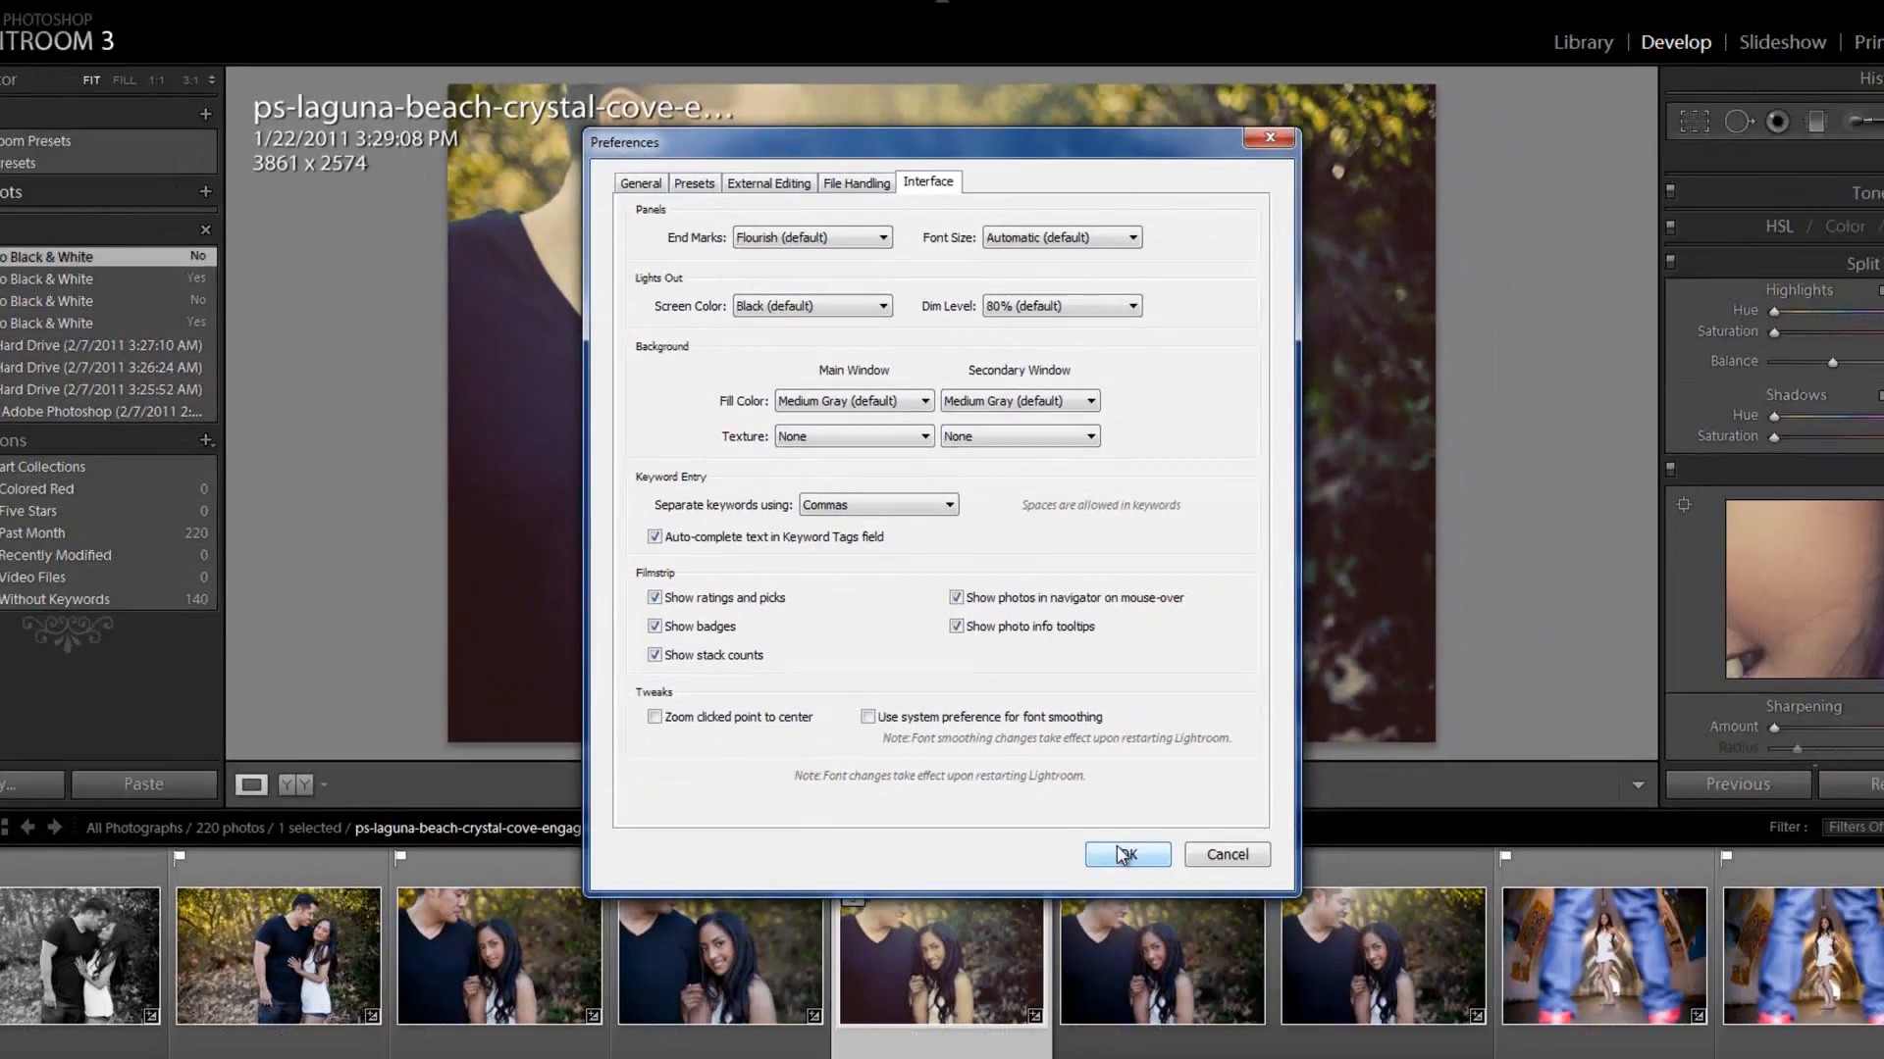
{"action": "left_click", "coordinate": [1177, 979]}
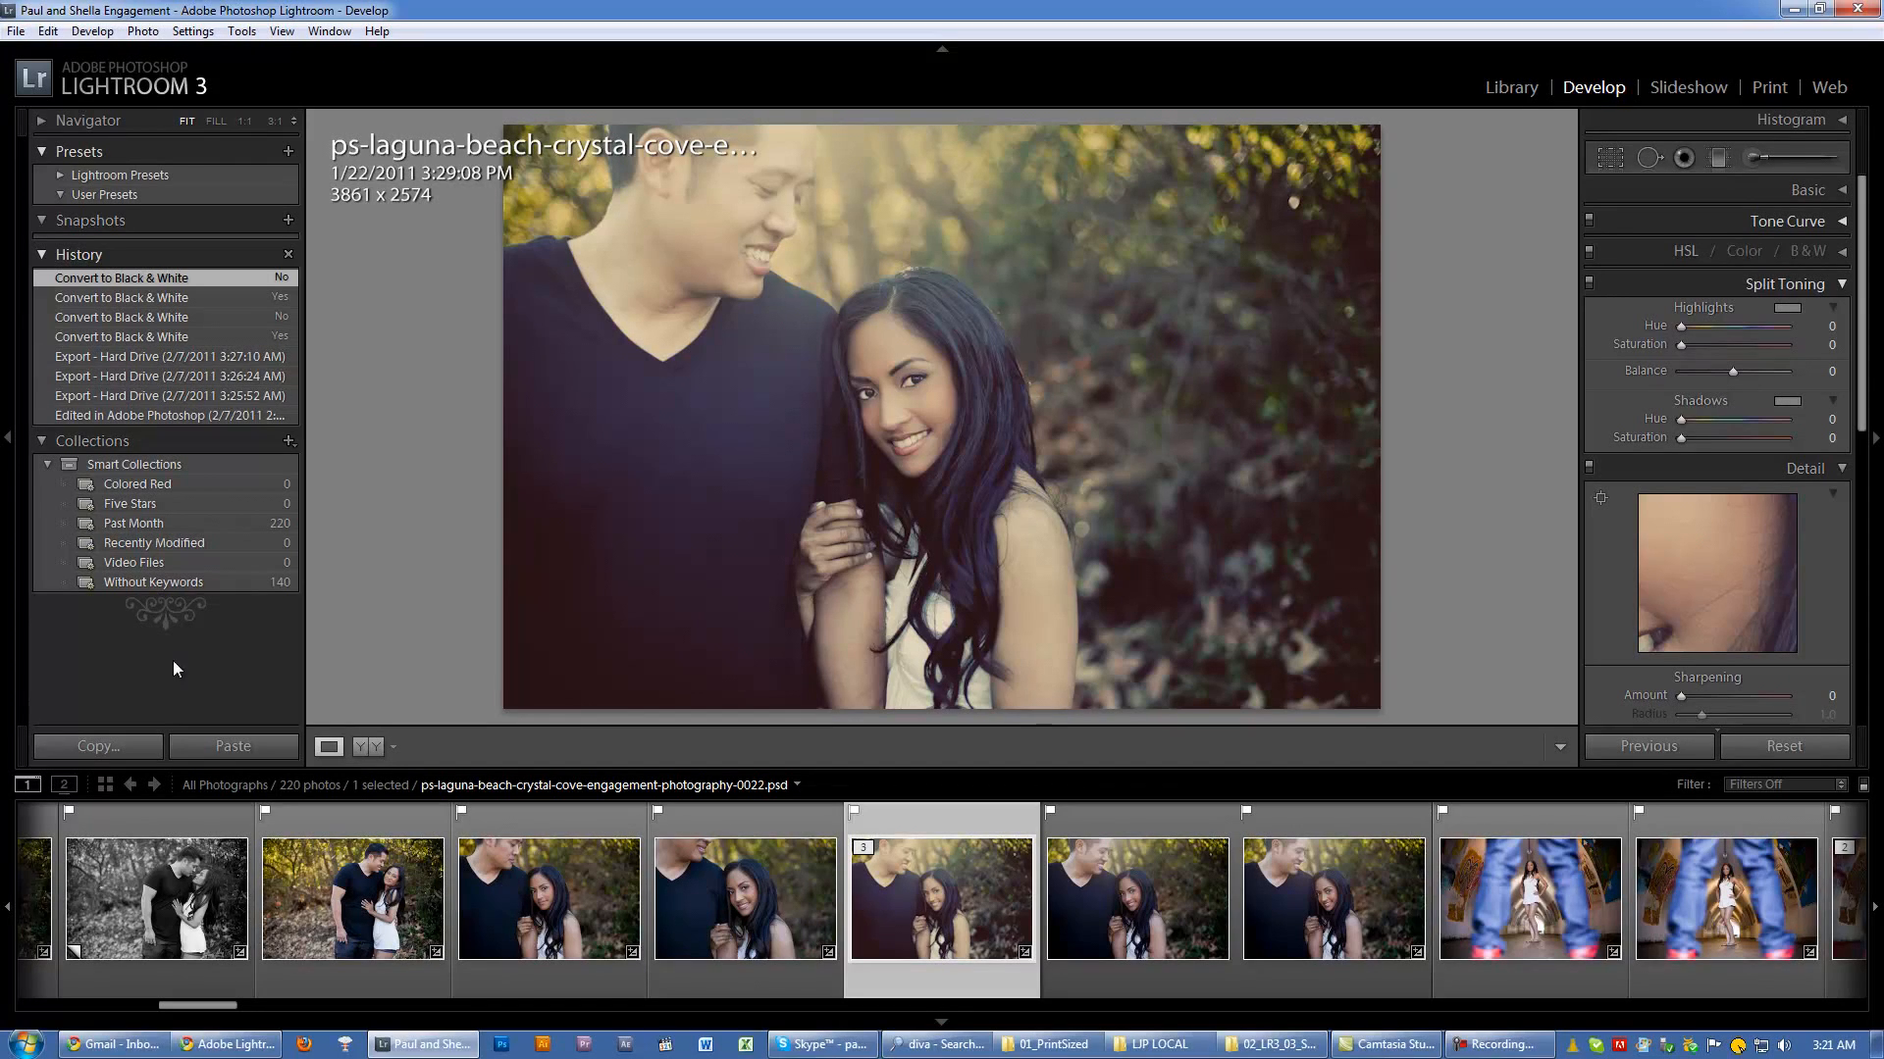
Step: Preview the couple's photo and its neighbouring photos in Lights Out mode, and return to the normal screen mode
{"action": "key", "text": "l"}
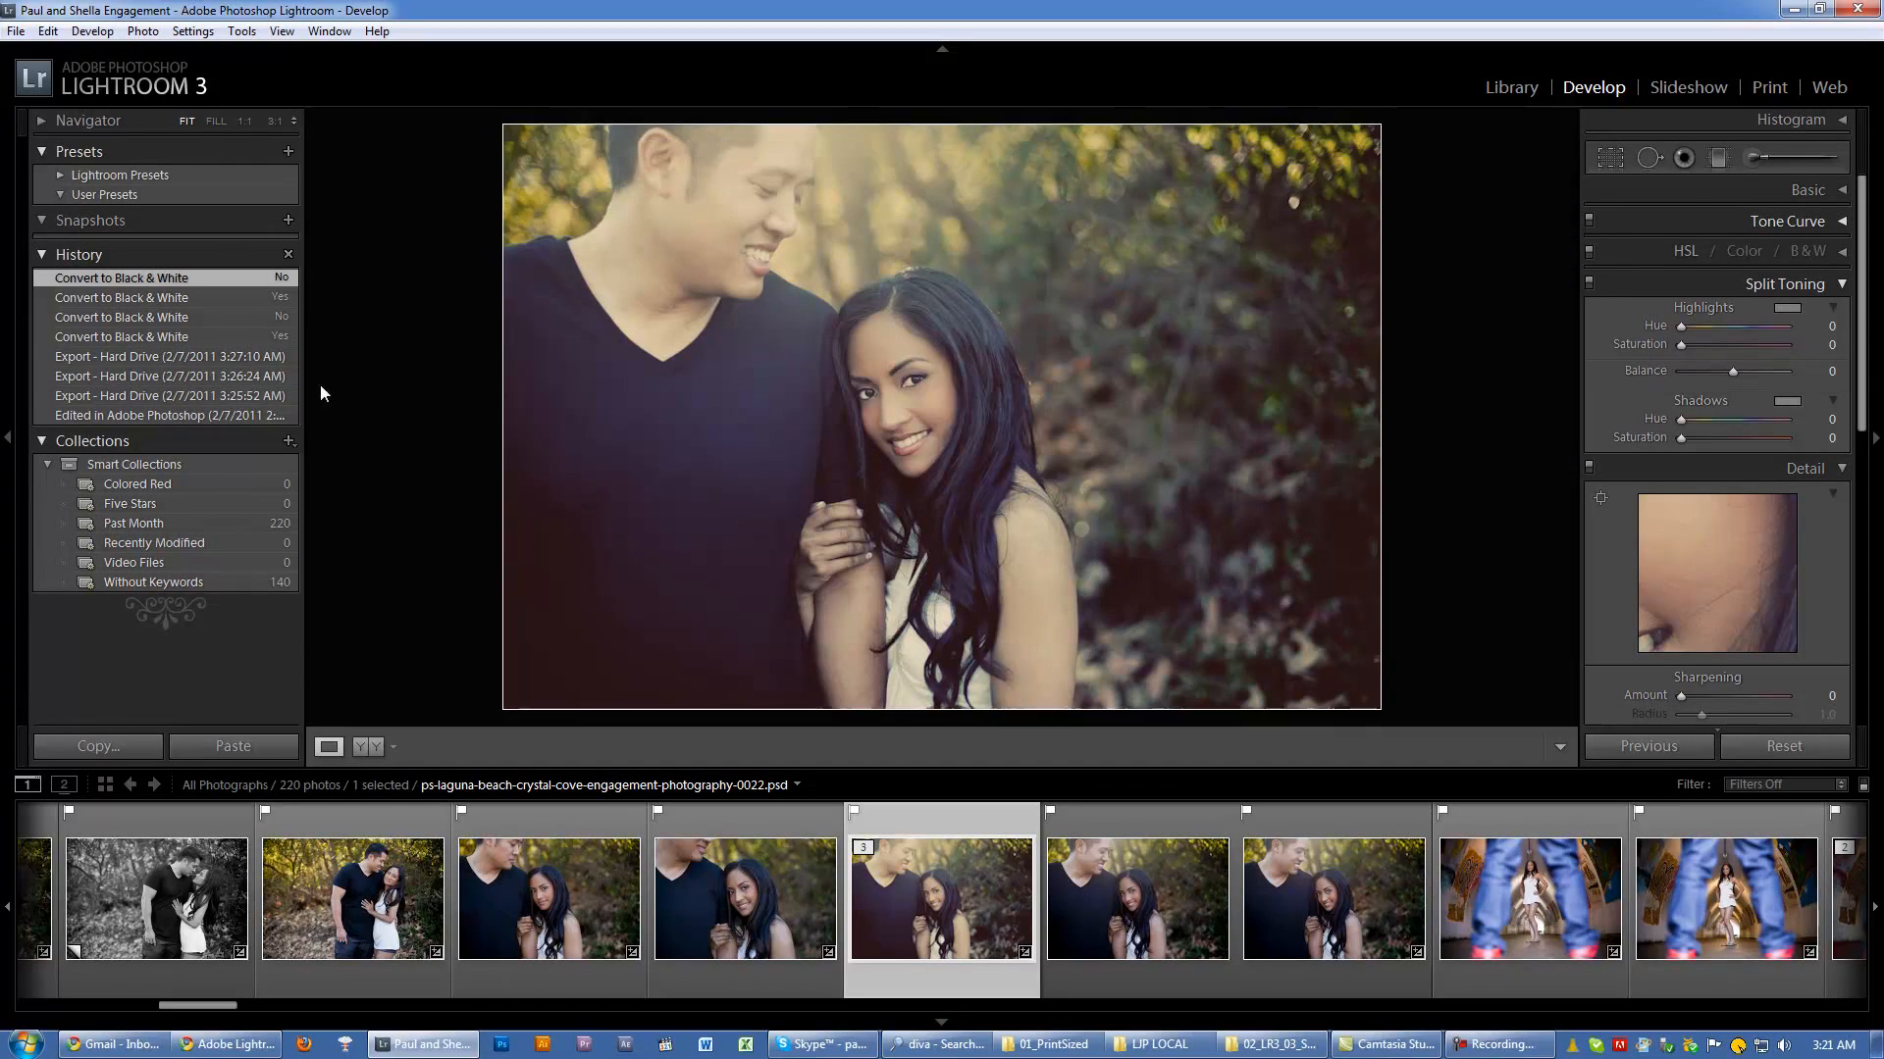
{"action": "key", "text": "l"}
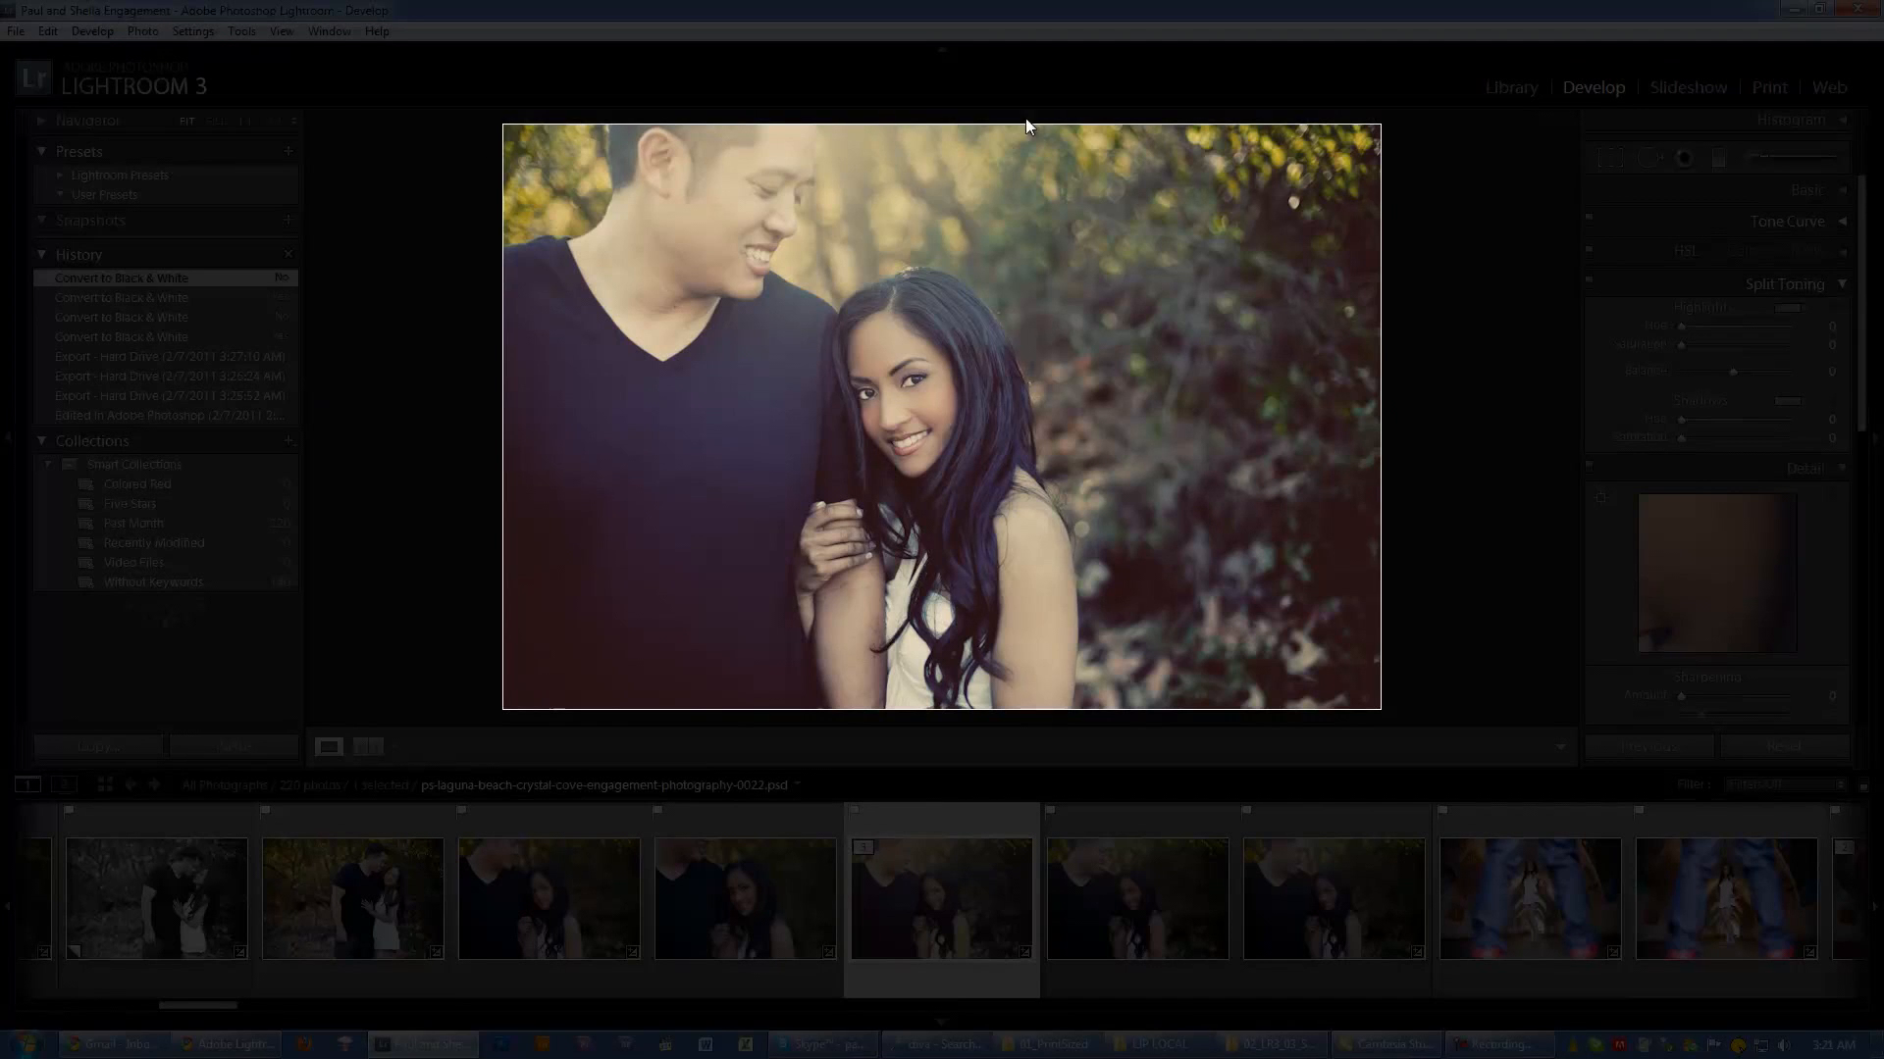
{"action": "key", "text": "l"}
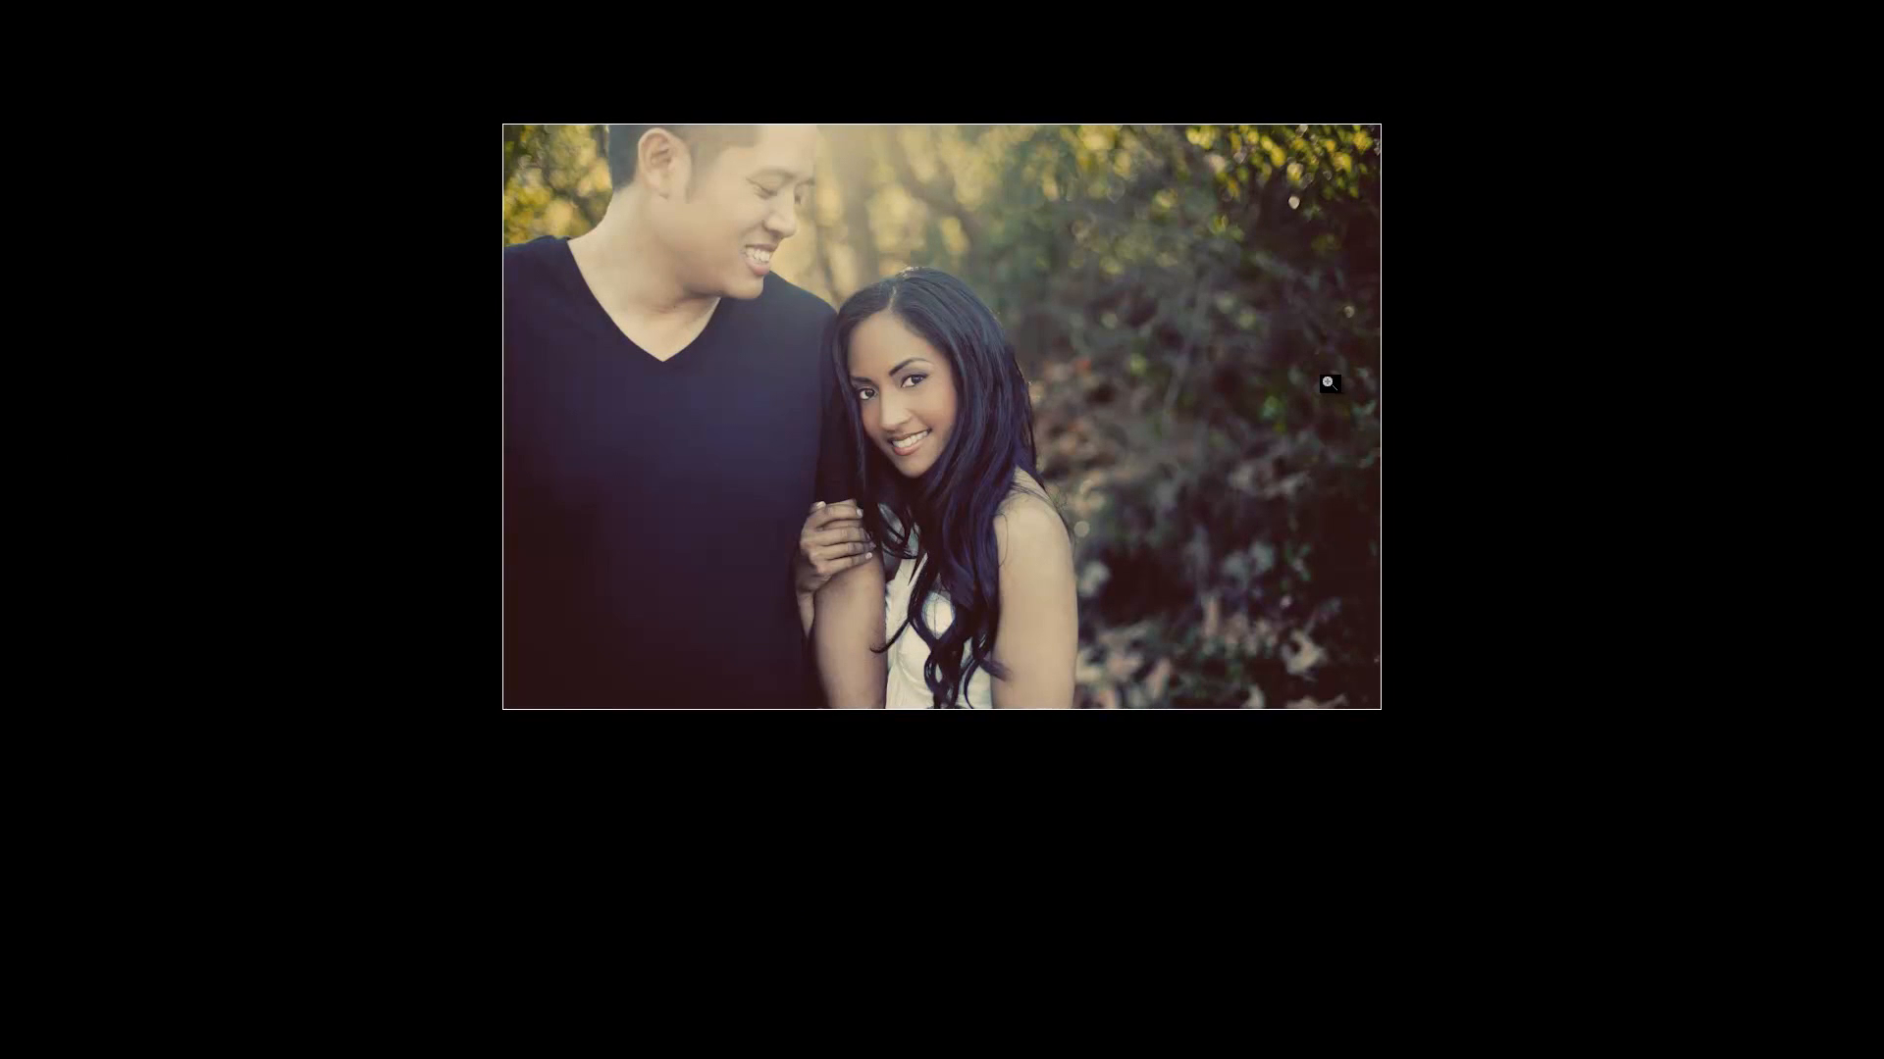
{"action": "key", "text": "Right"}
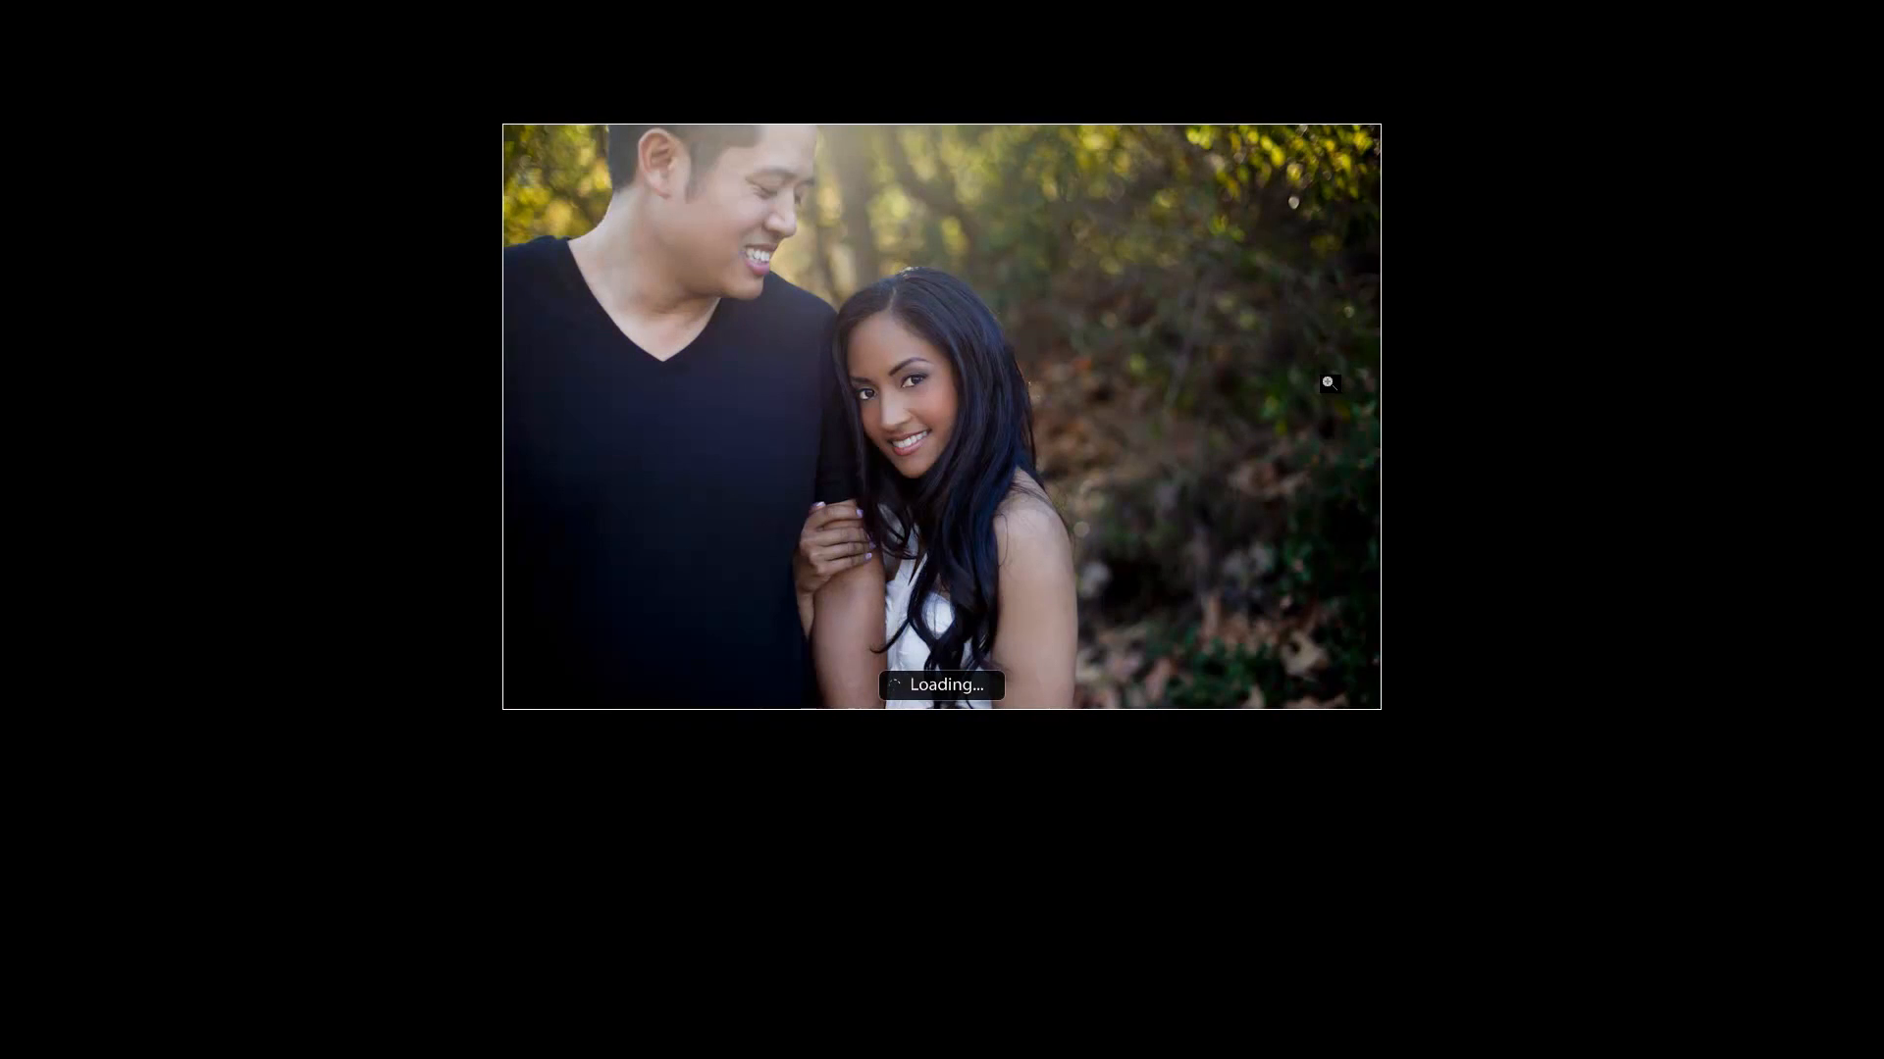
{"action": "key", "text": "Left"}
{"action": "key", "text": "Left"}
{"action": "key", "text": "Right"}
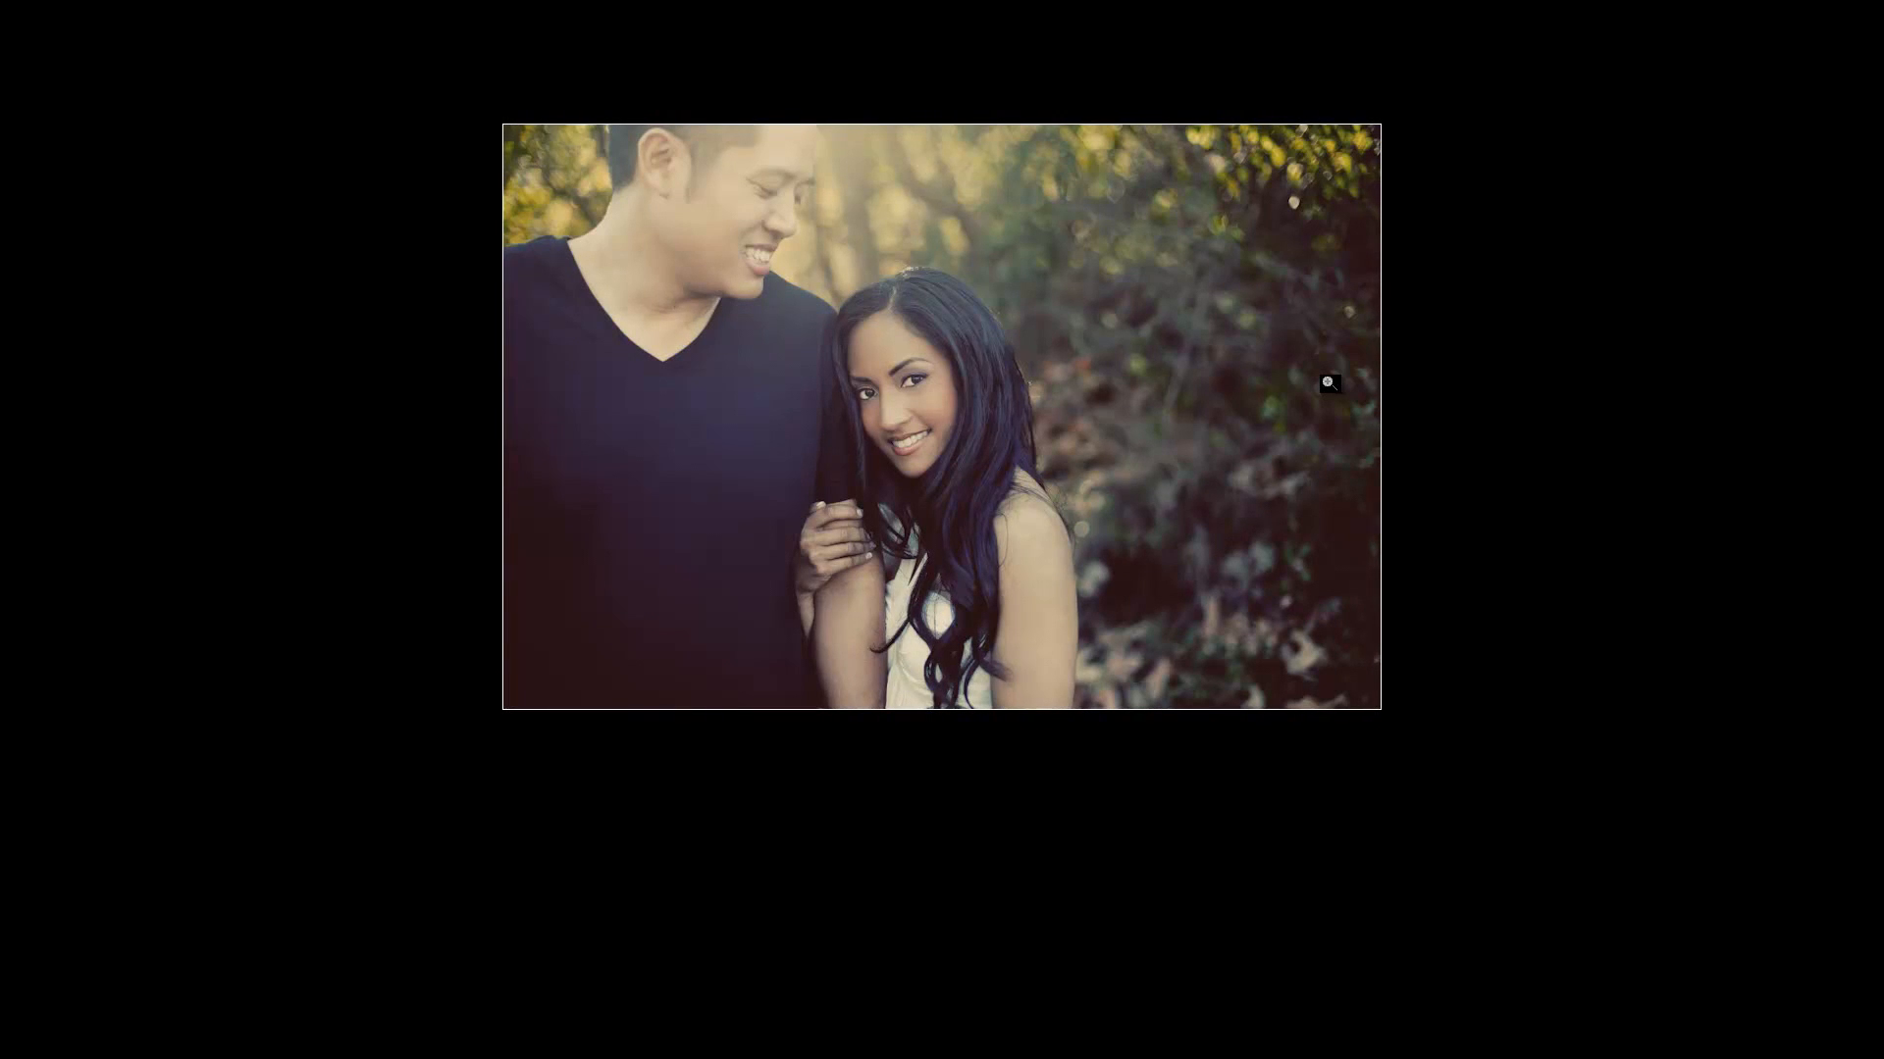
{"action": "key", "text": "Right"}
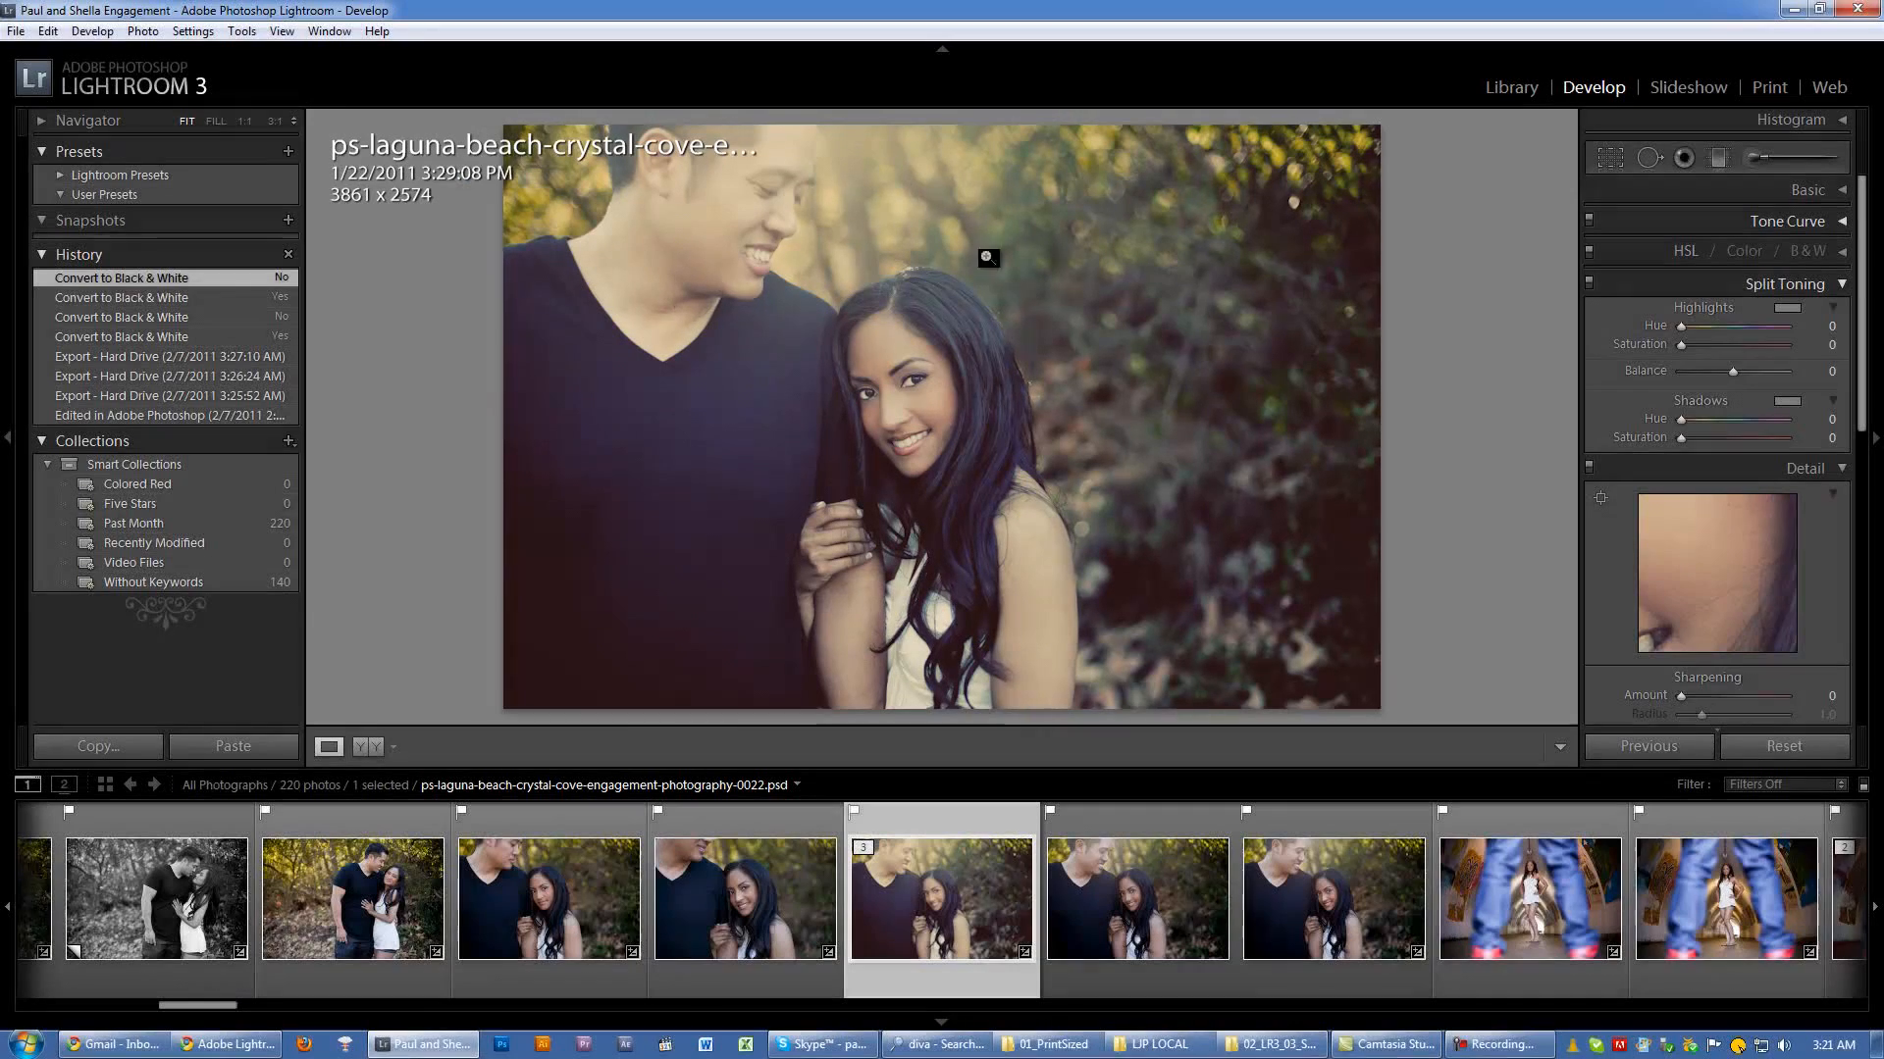
{"action": "key", "text": "l"}
Step: Try White, Light Gray, Medium Gray (default) and Dark Gray as the main window's background fill color in the Interface preferences
{"action": "left_click", "coordinate": [47, 31]}
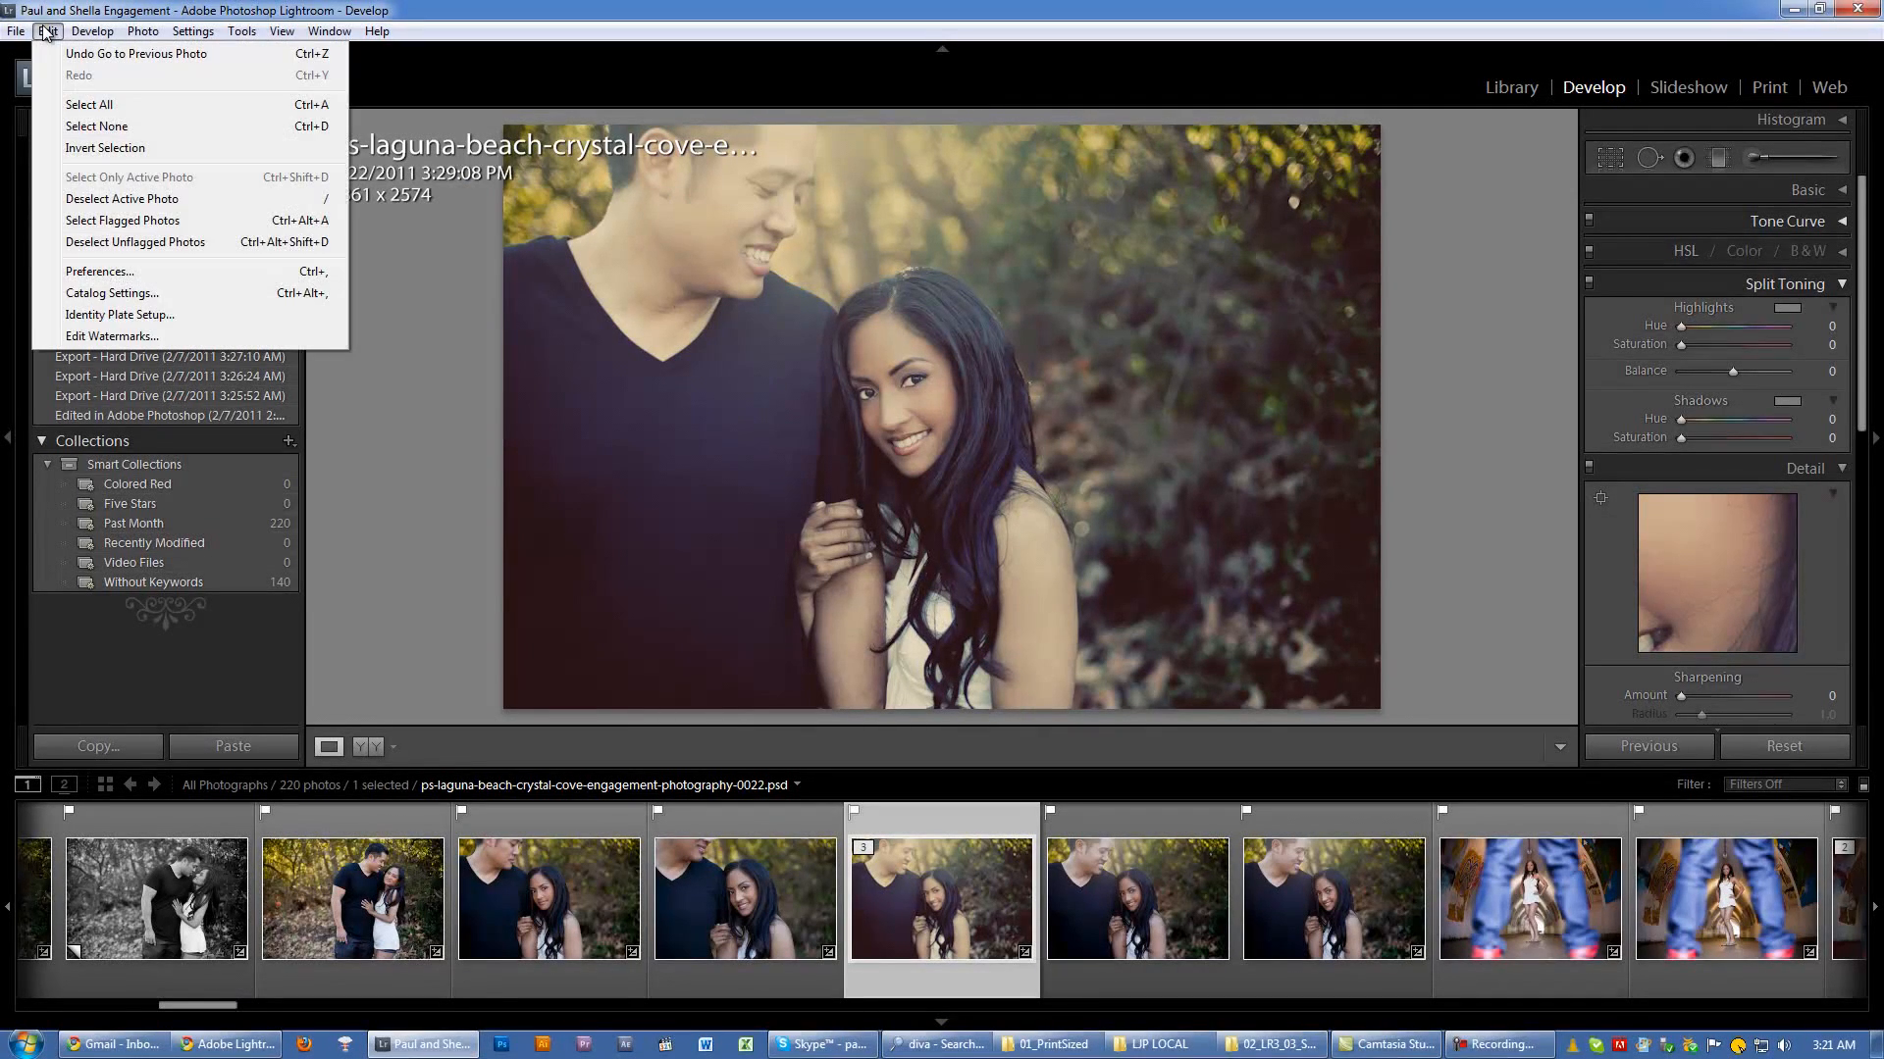
{"action": "left_click", "coordinate": [100, 271]}
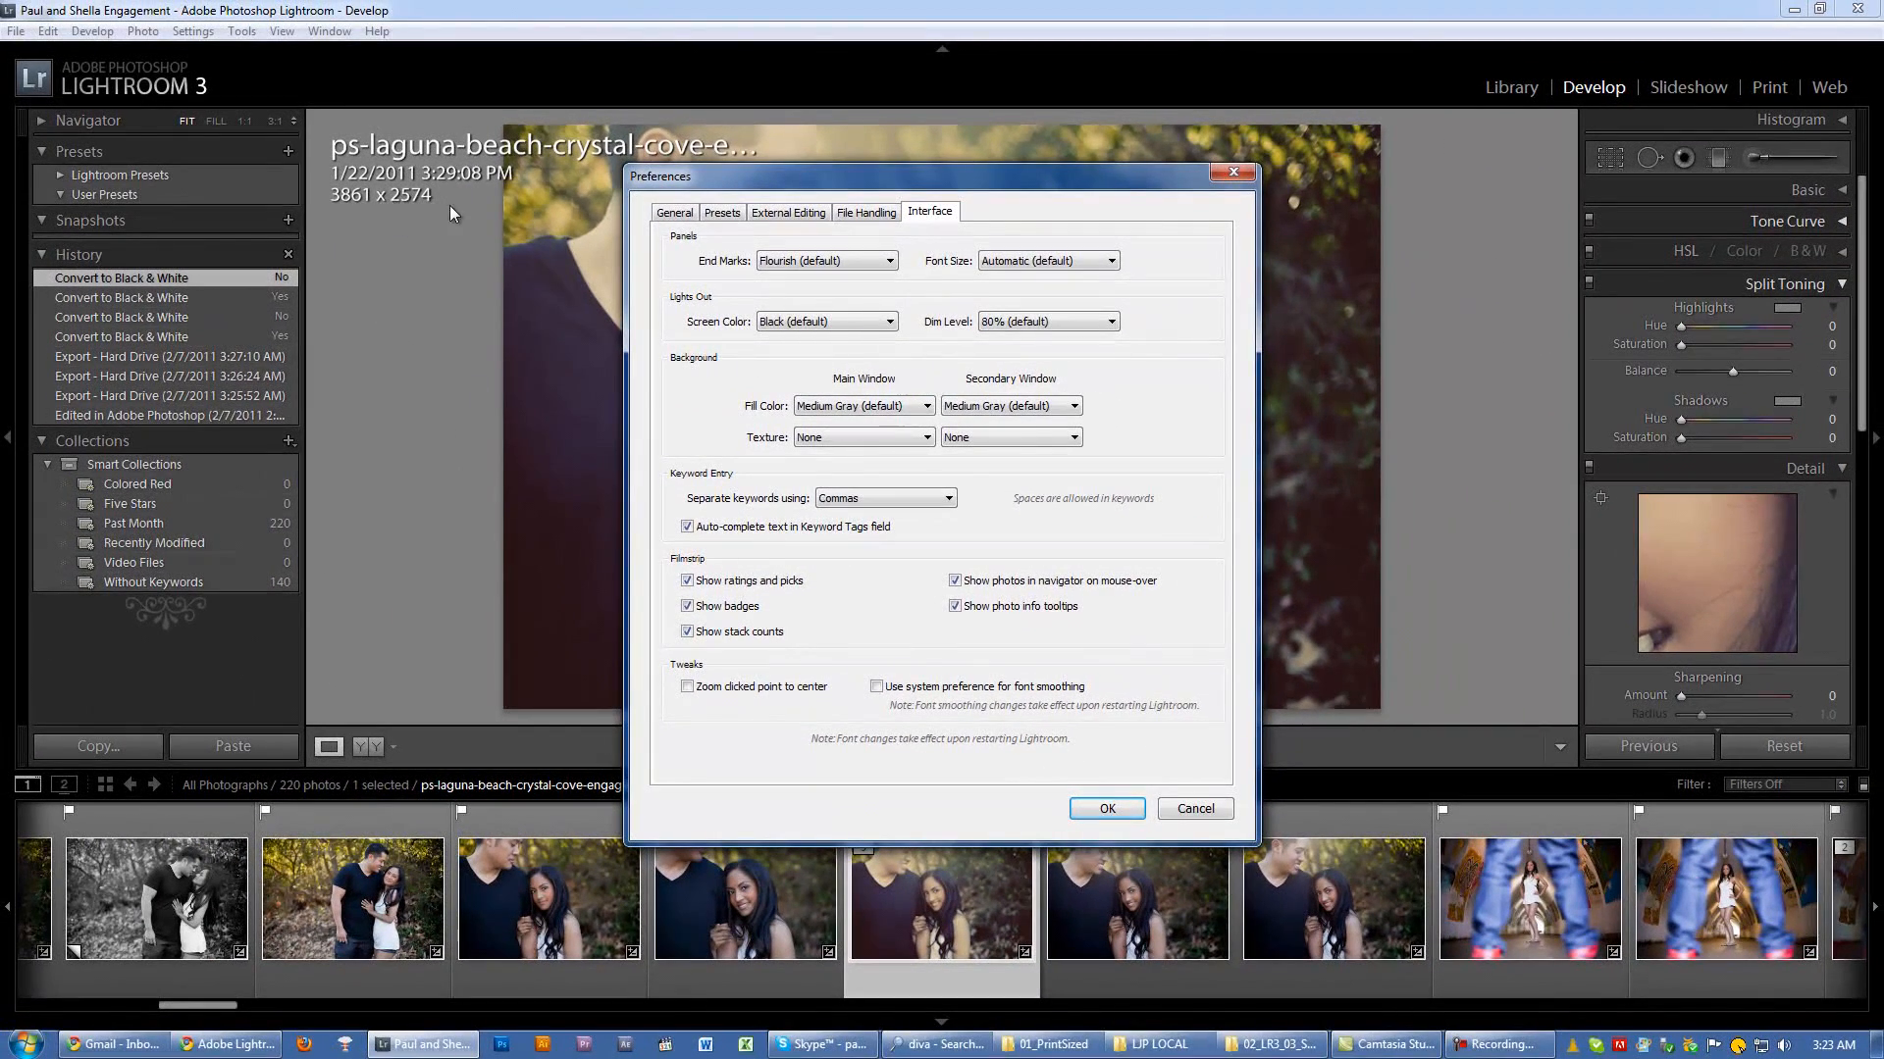
{"action": "left_click", "coordinate": [829, 408]}
{"action": "left_click", "coordinate": [838, 433]}
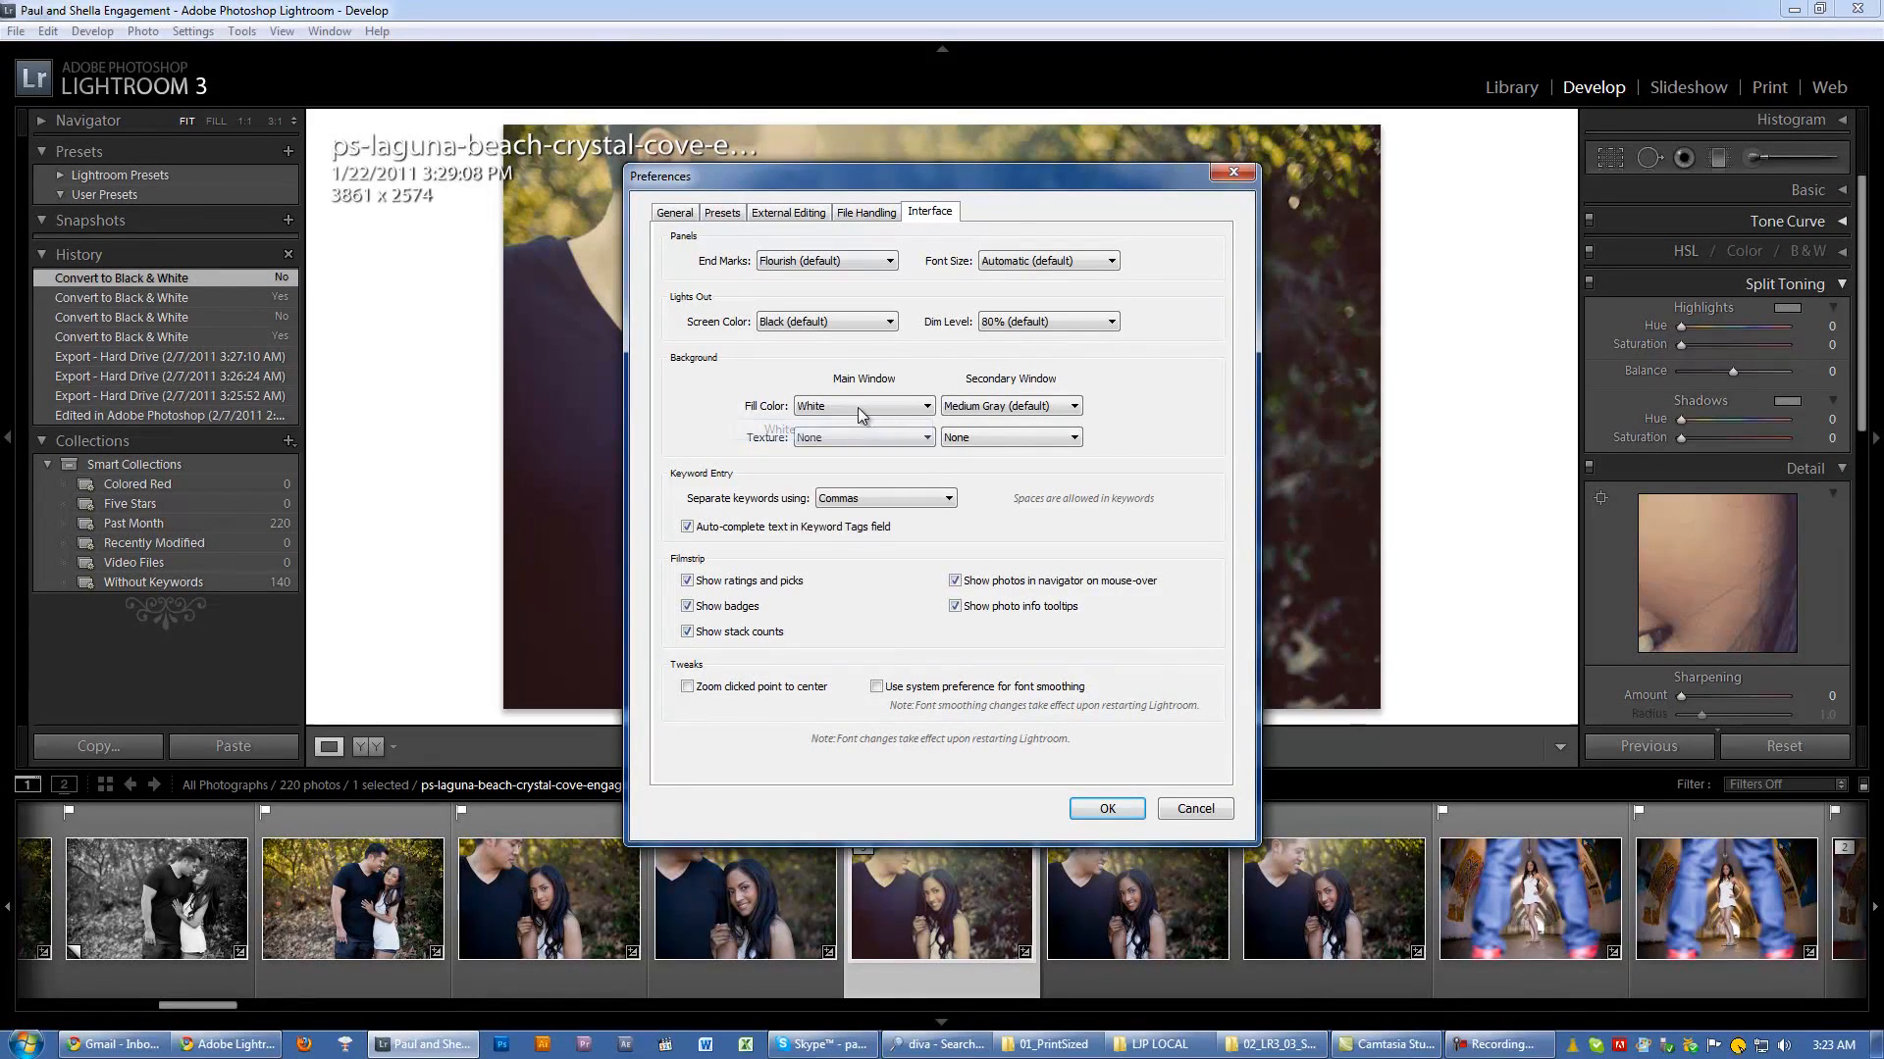
{"action": "left_click", "coordinate": [857, 408]}
{"action": "left_click", "coordinate": [850, 450]}
{"action": "left_click", "coordinate": [852, 405]}
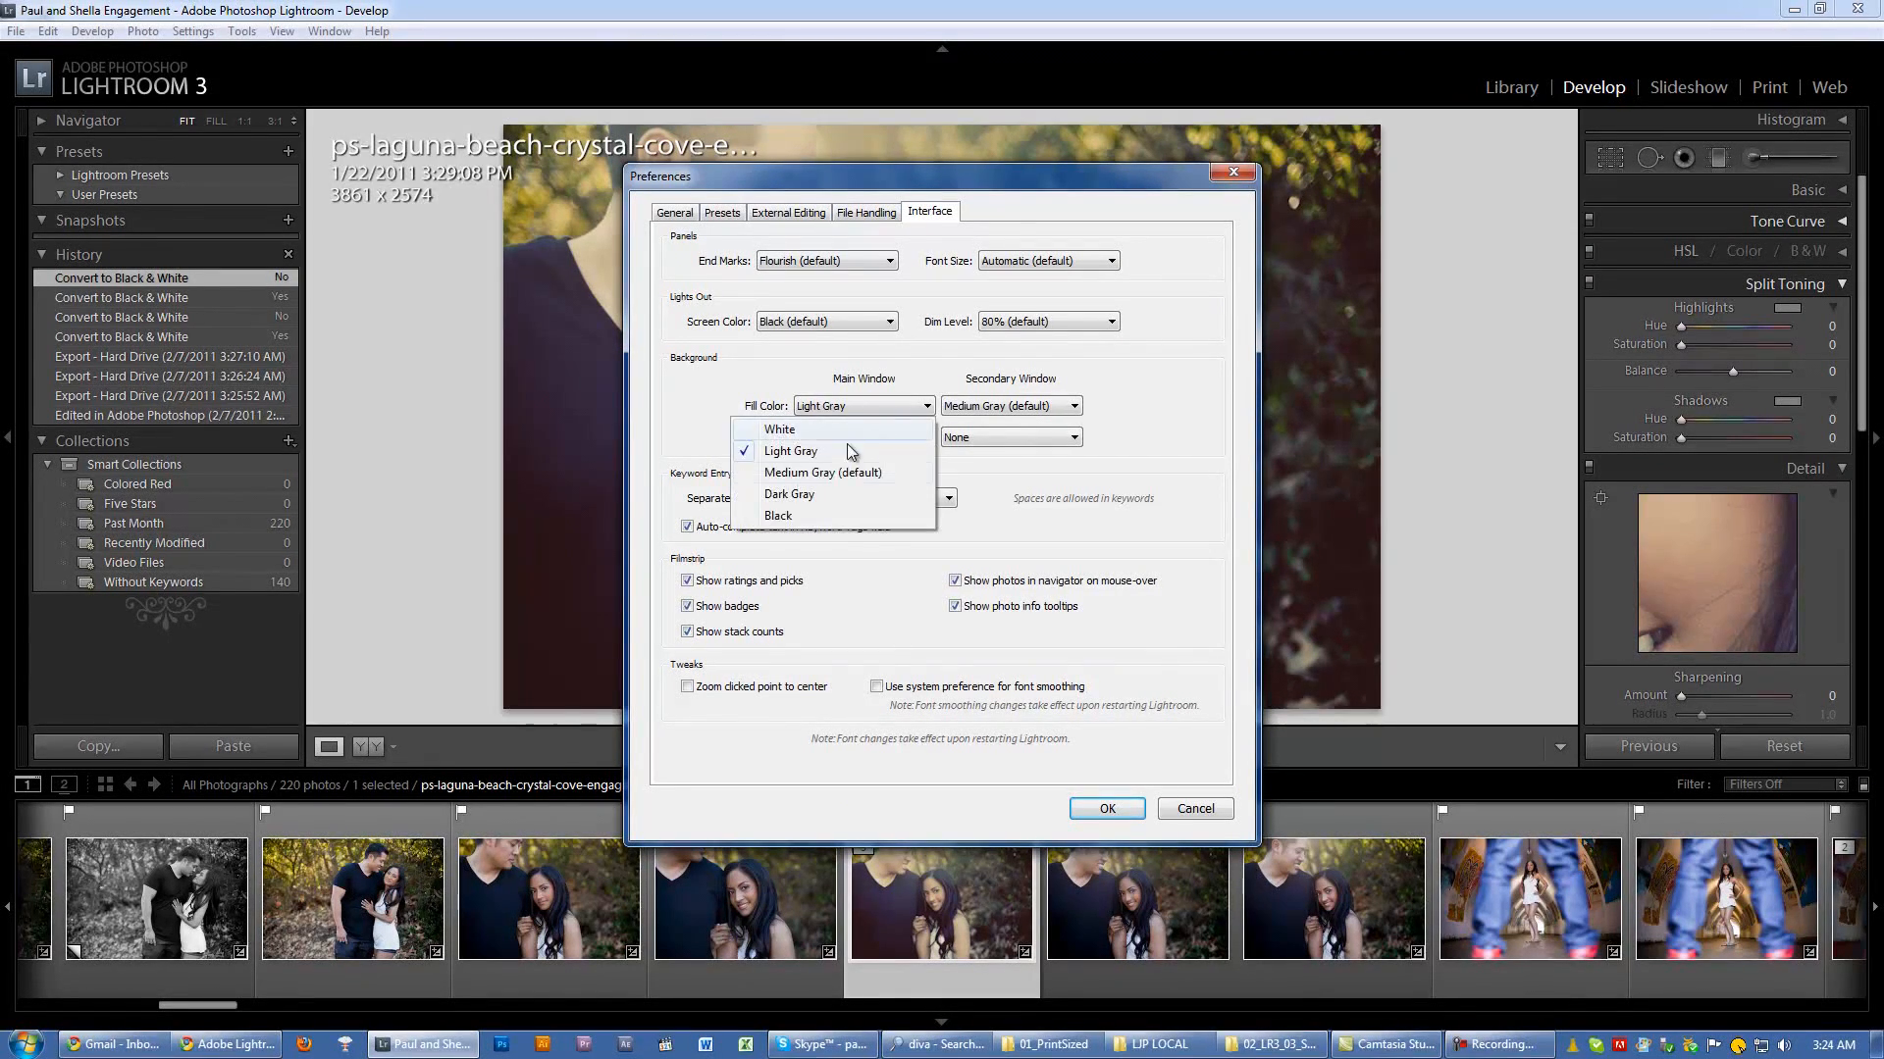
{"action": "left_click", "coordinate": [834, 472]}
{"action": "left_click", "coordinate": [871, 408]}
{"action": "left_click", "coordinate": [842, 504]}
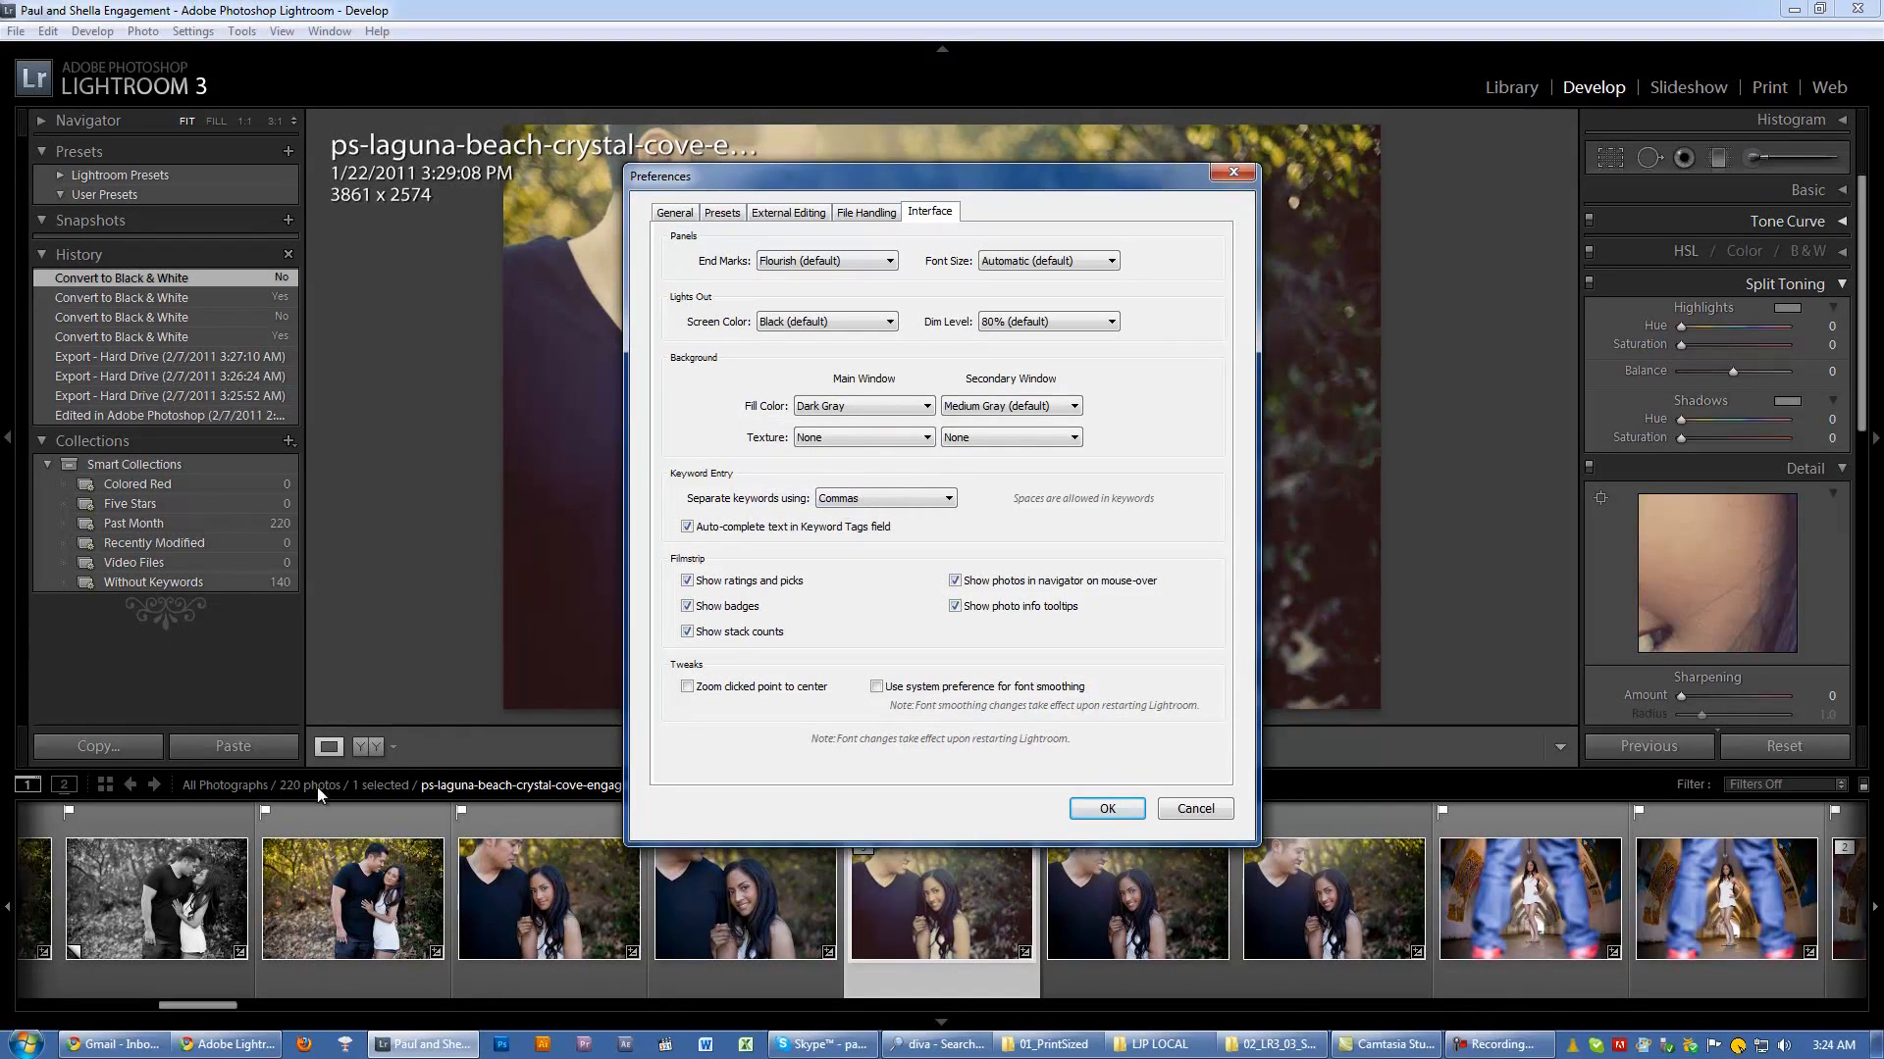
Step: Try the White main window fill color again for comparison, and set it back to Dark Gray
{"action": "left_click", "coordinate": [852, 411]}
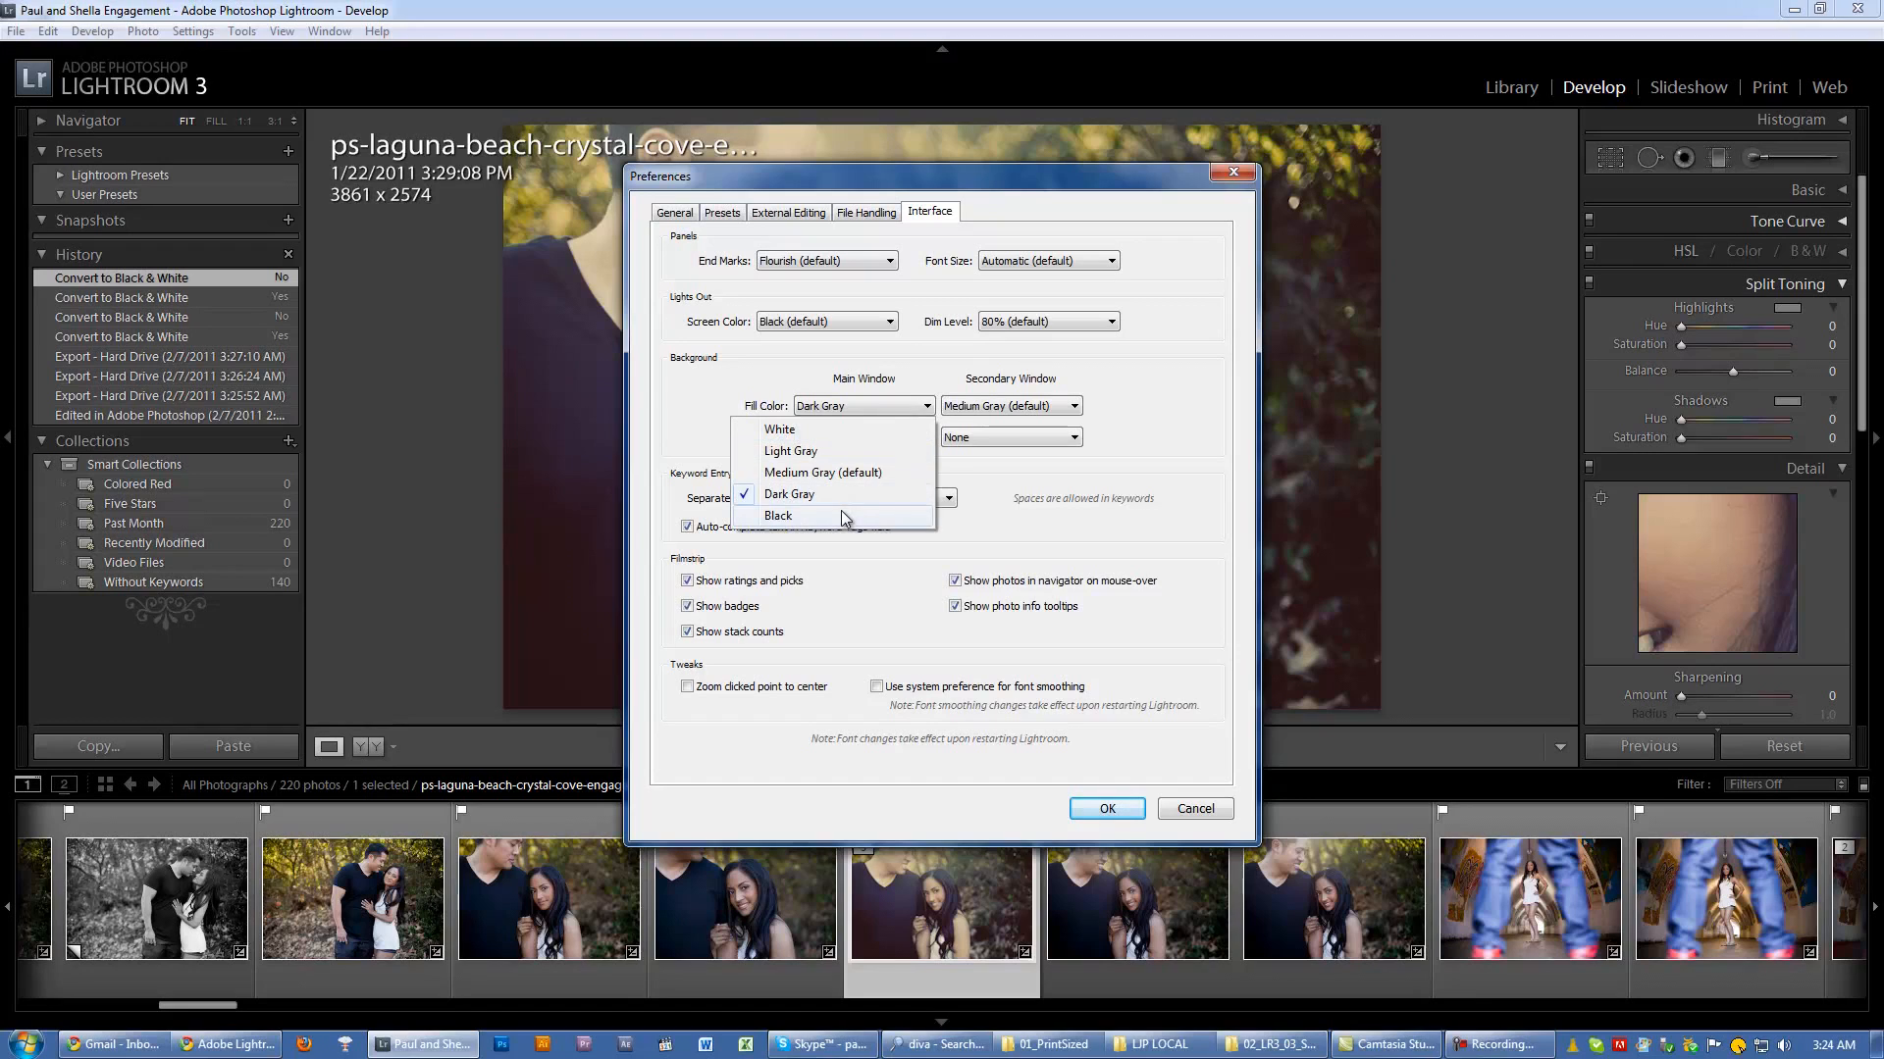
{"action": "left_click", "coordinate": [851, 434]}
{"action": "left_click", "coordinate": [849, 406]}
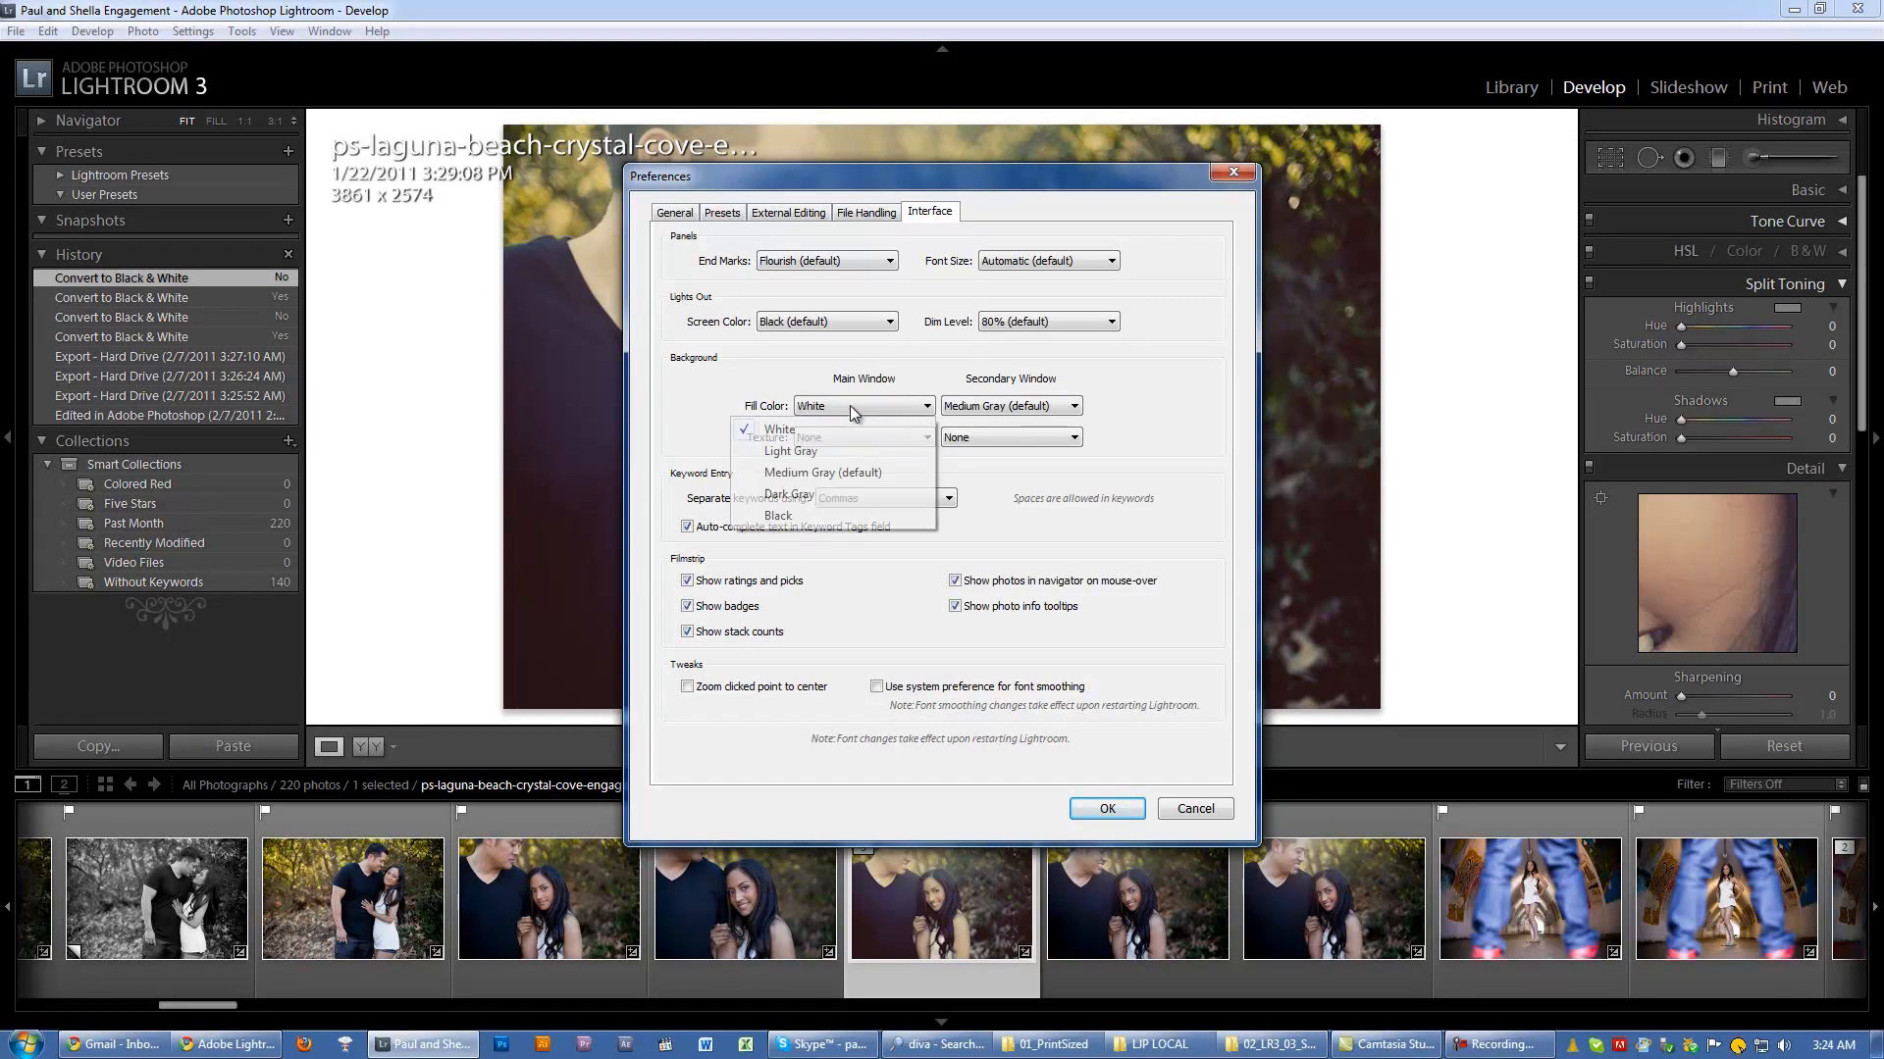
{"action": "left_click", "coordinate": [848, 405]}
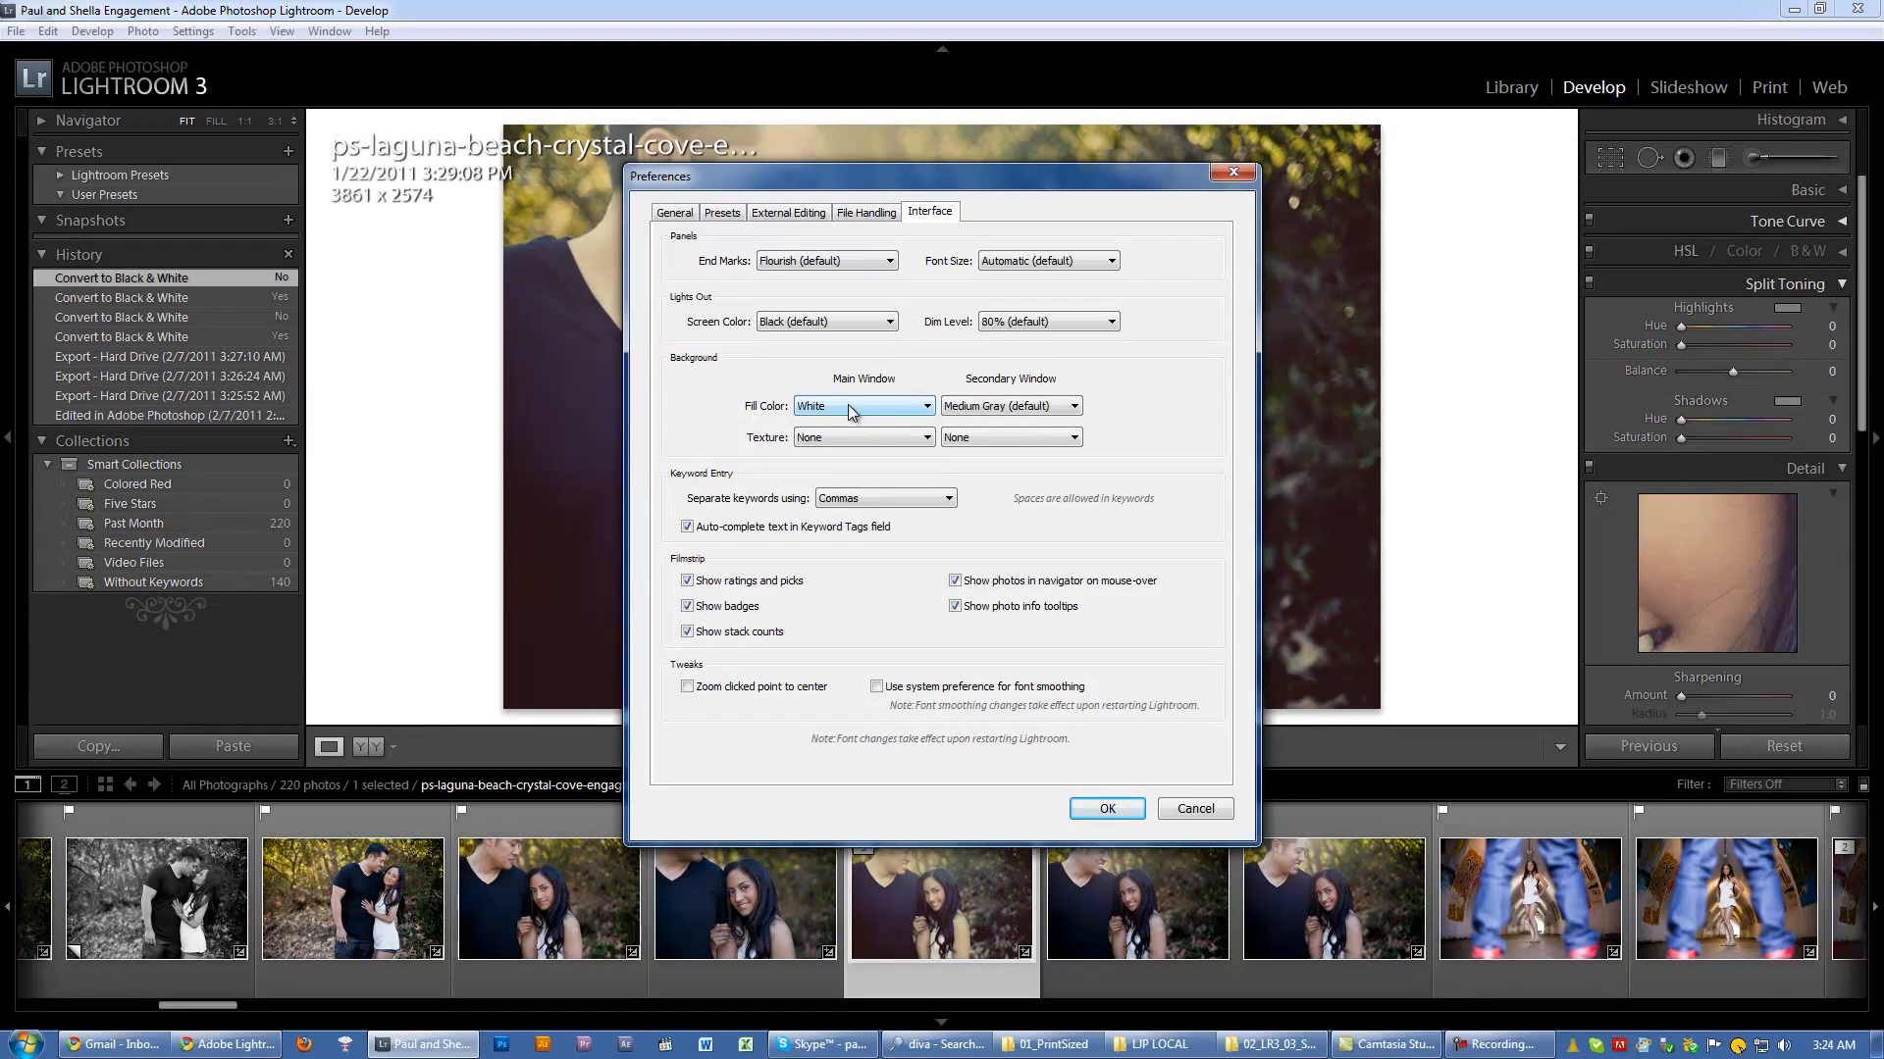
{"action": "left_click", "coordinate": [851, 408]}
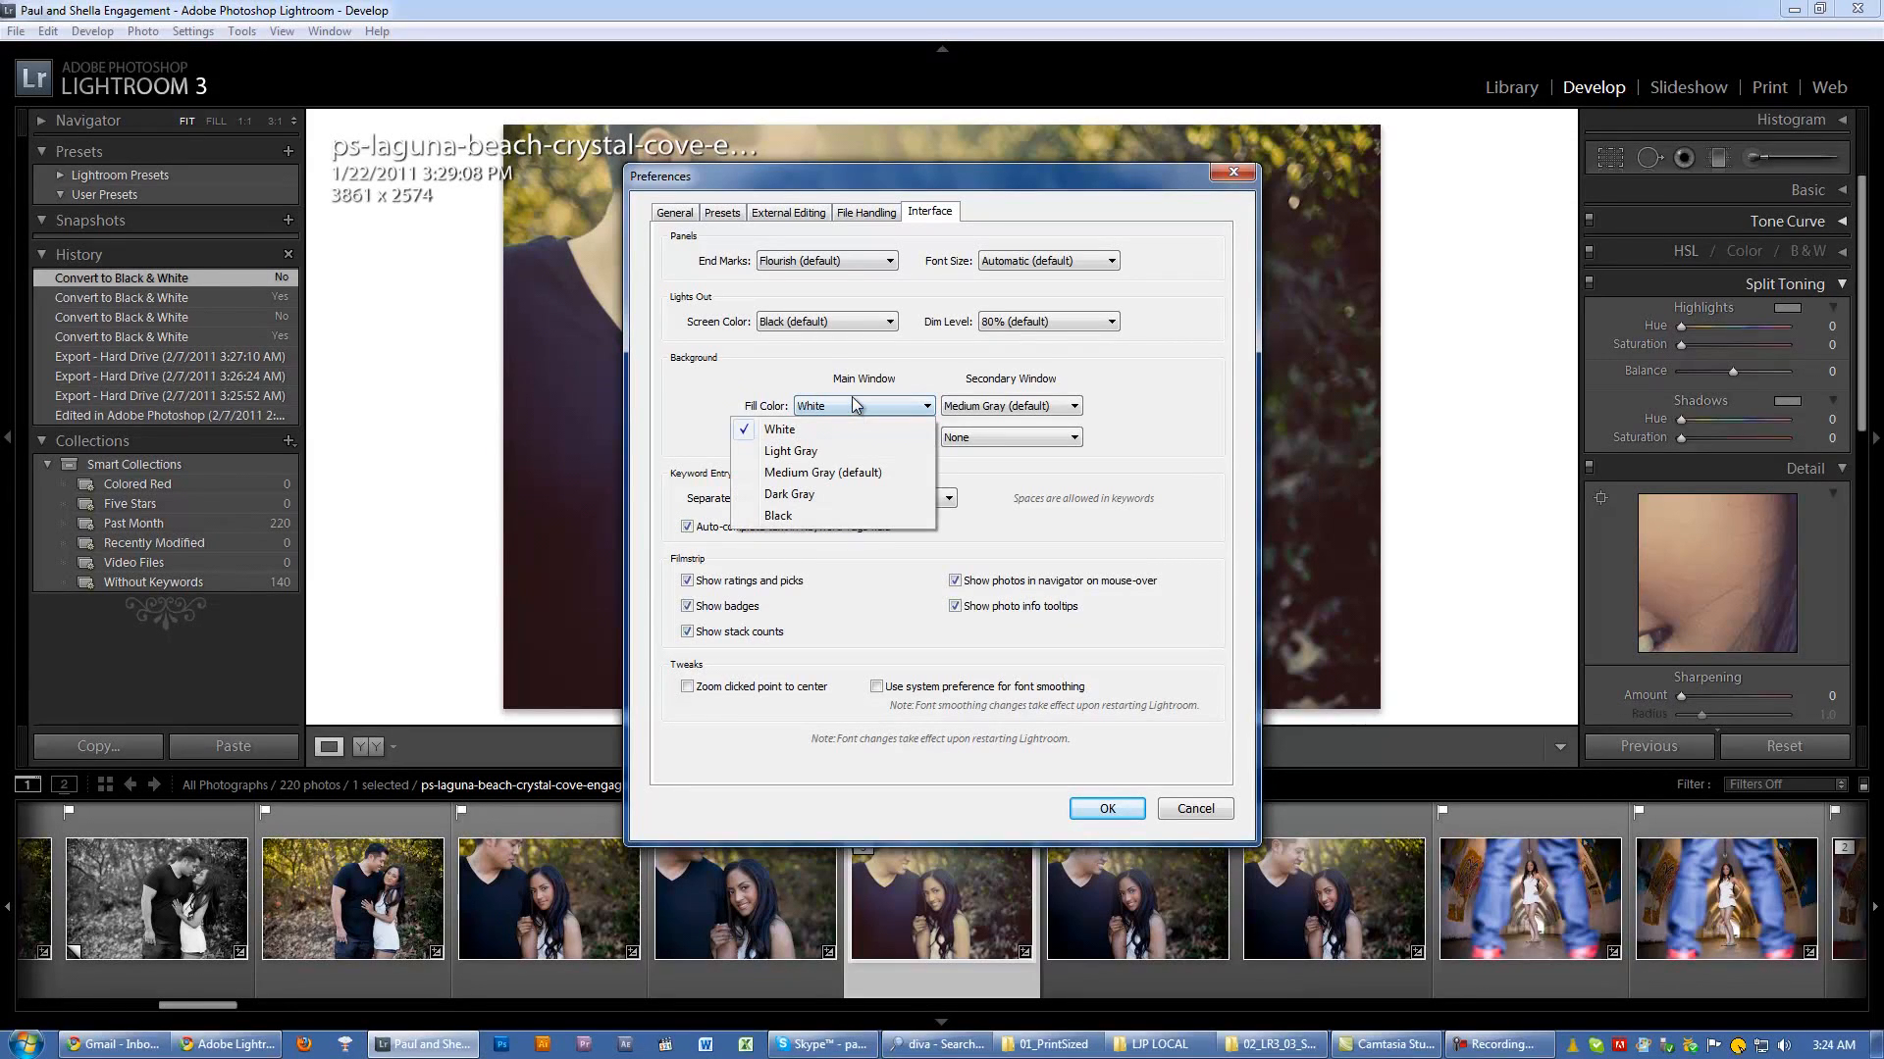
{"action": "left_click", "coordinate": [821, 494]}
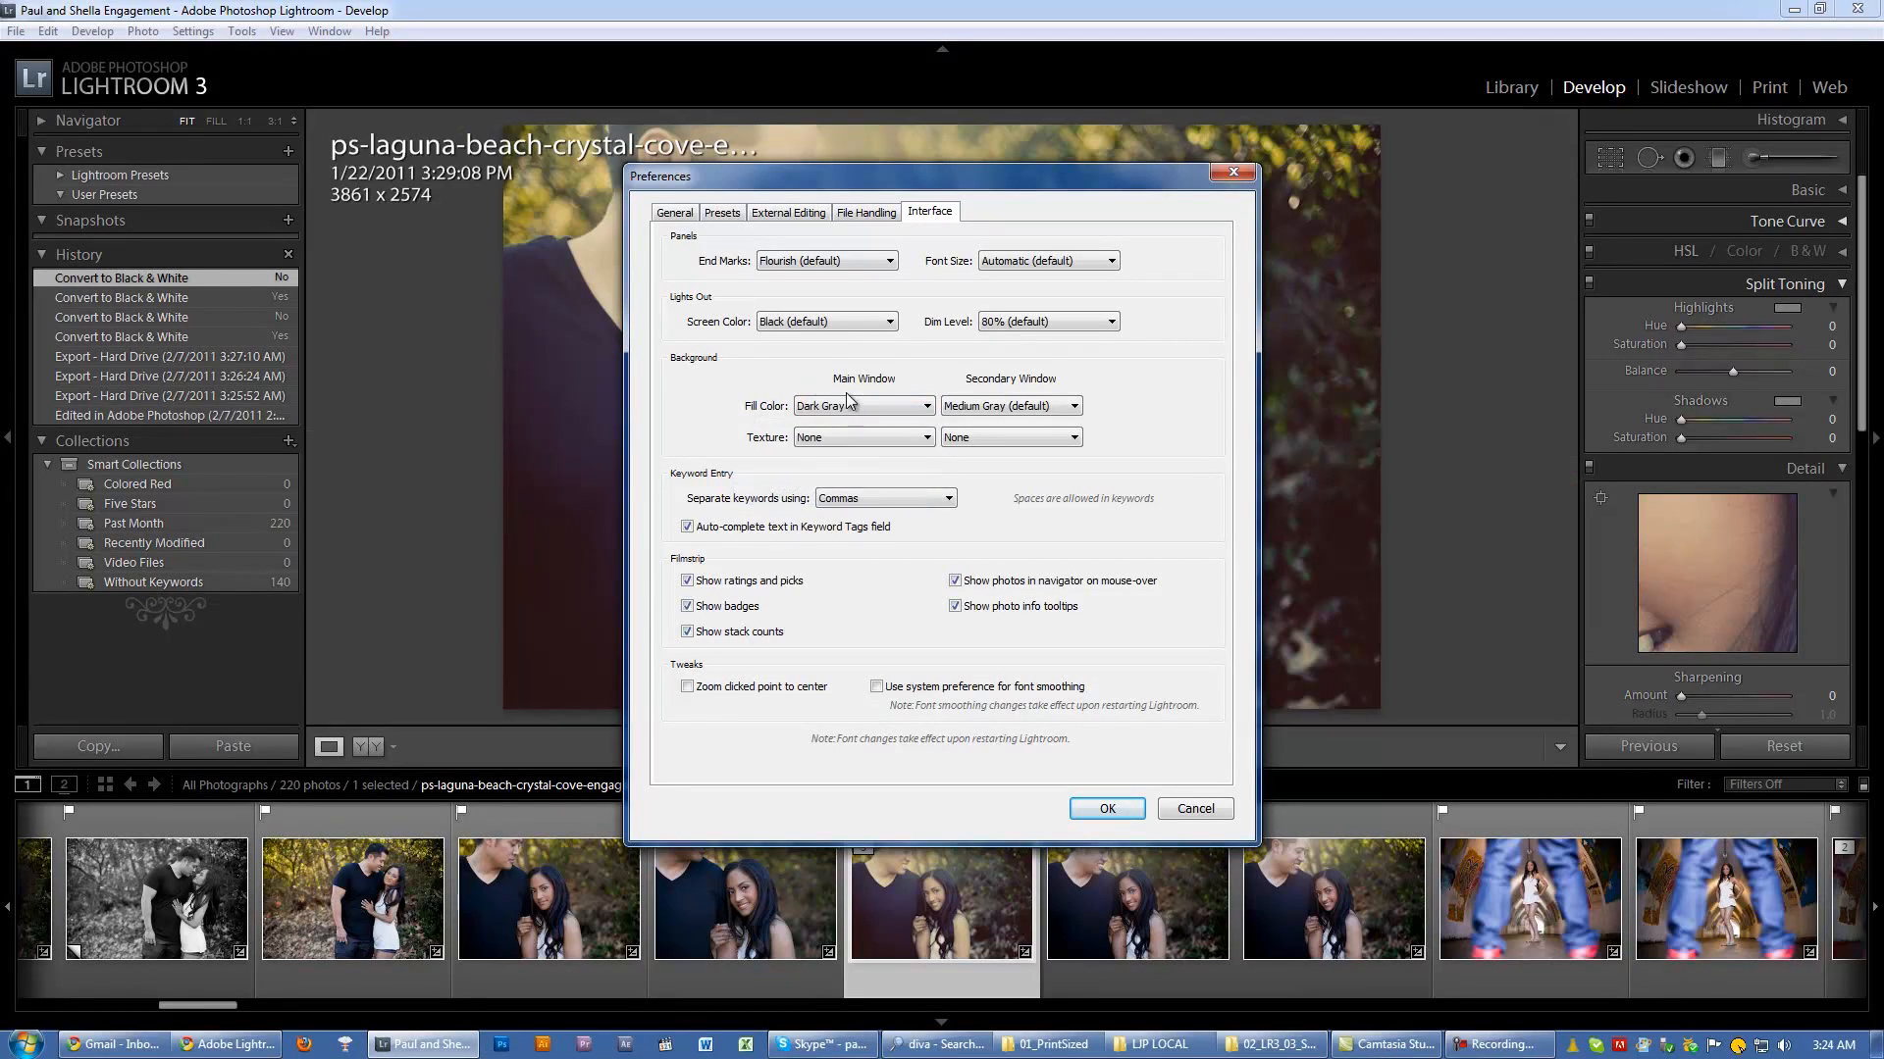
Step: Try the Pinstripes texture for the main window background, set it back to None, and close the preferences without applying them
{"action": "left_click", "coordinate": [864, 438]}
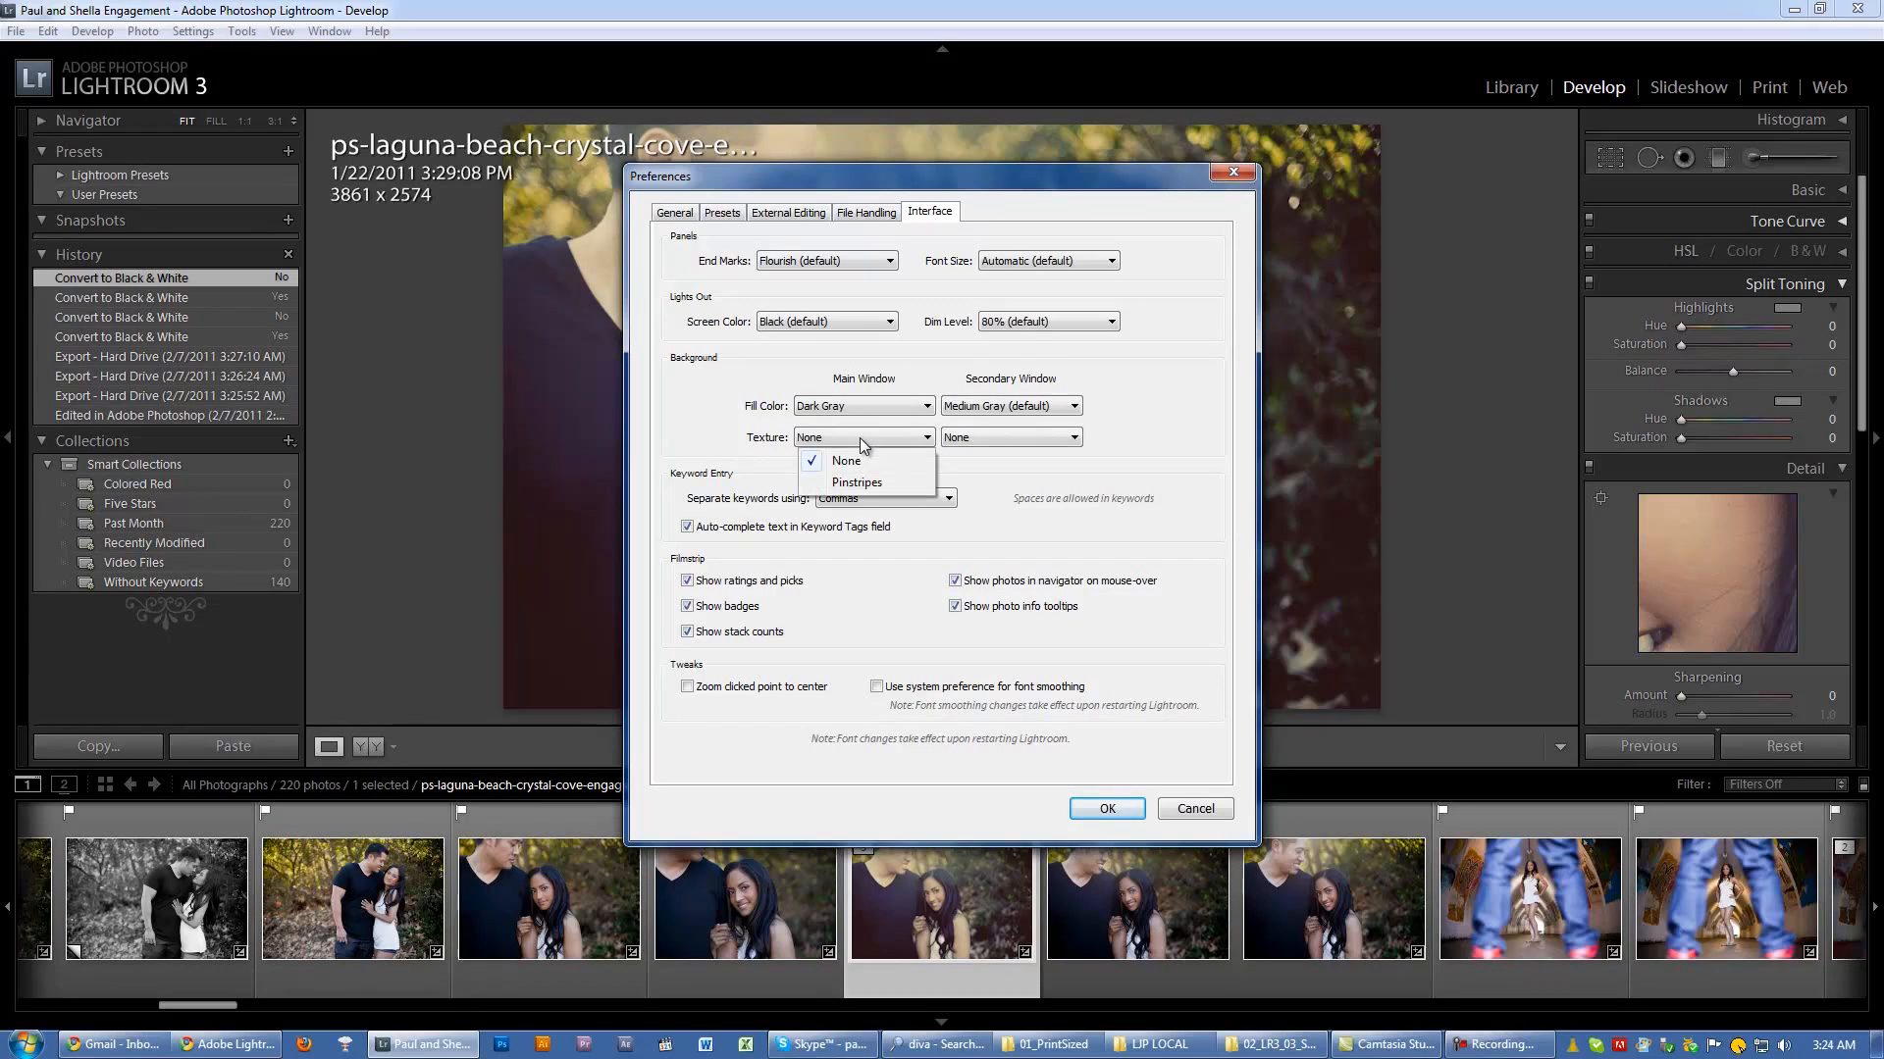
{"action": "left_click", "coordinate": [845, 483]}
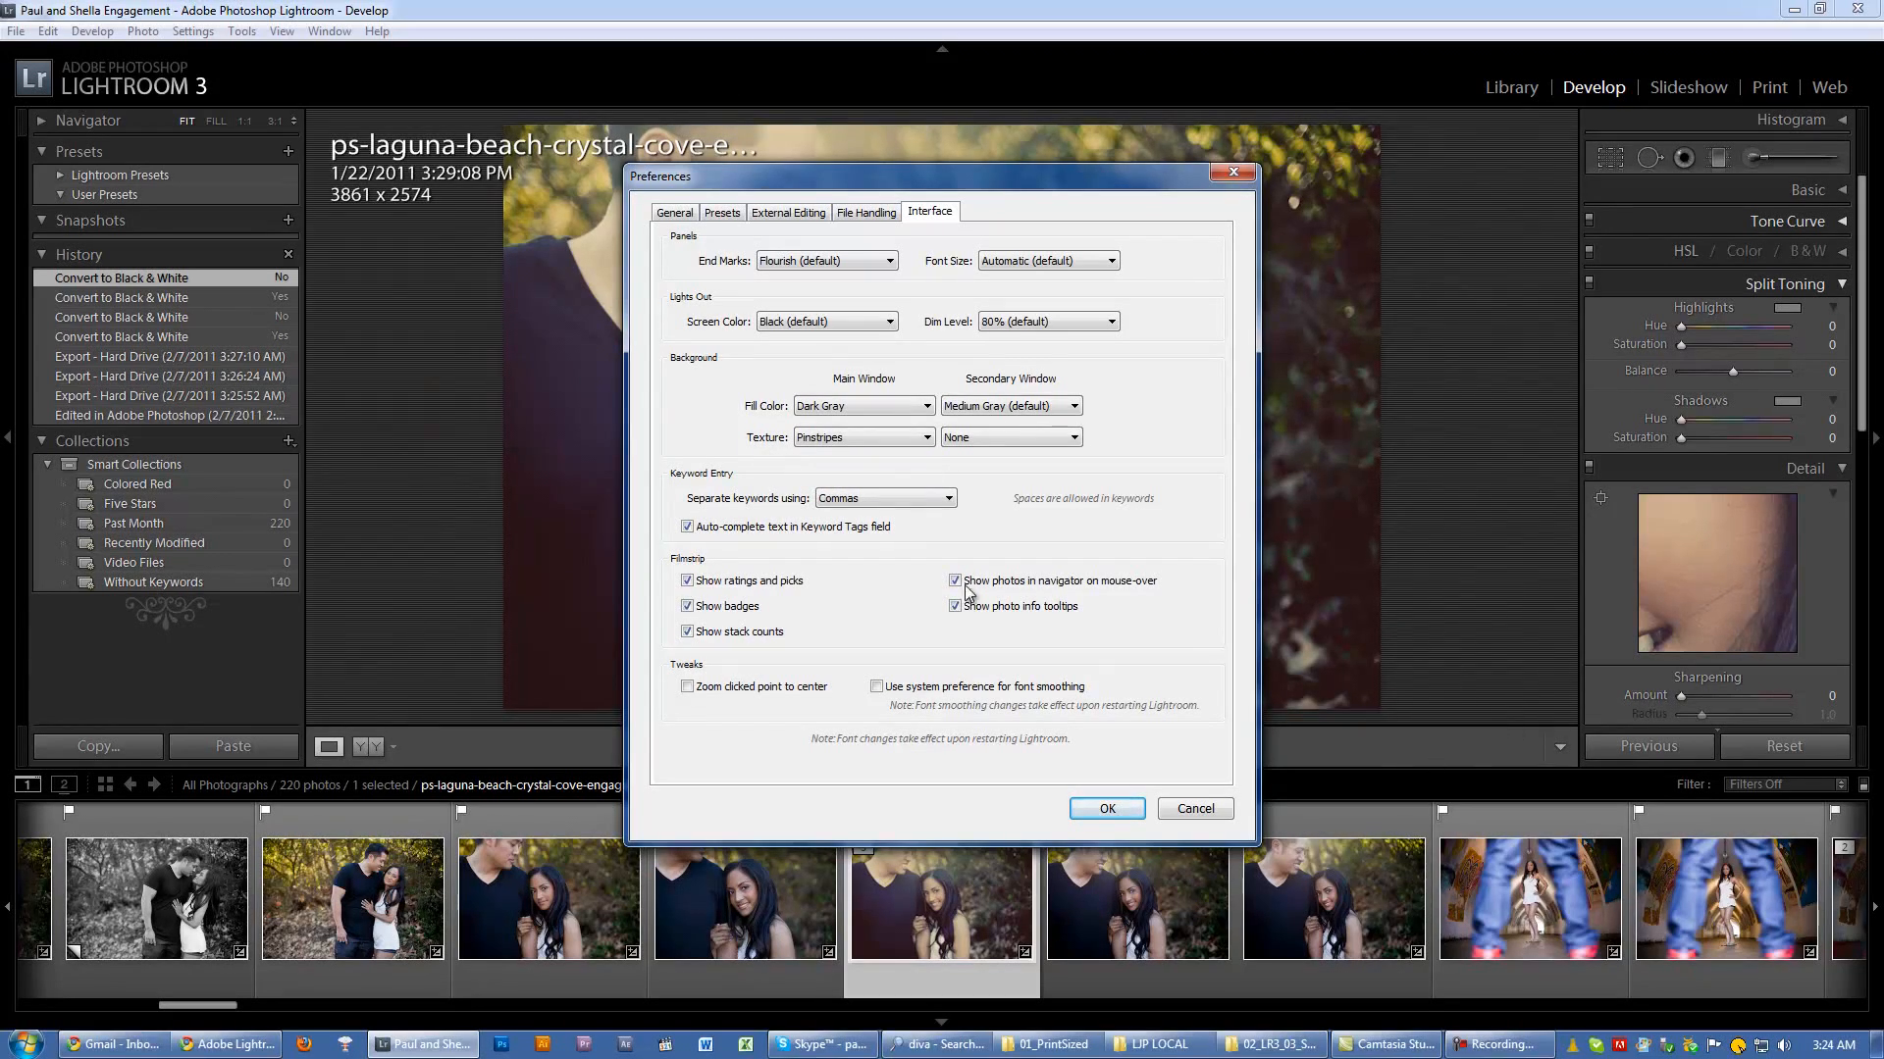
{"action": "left_click", "coordinate": [831, 438]}
{"action": "left_click", "coordinate": [890, 460]}
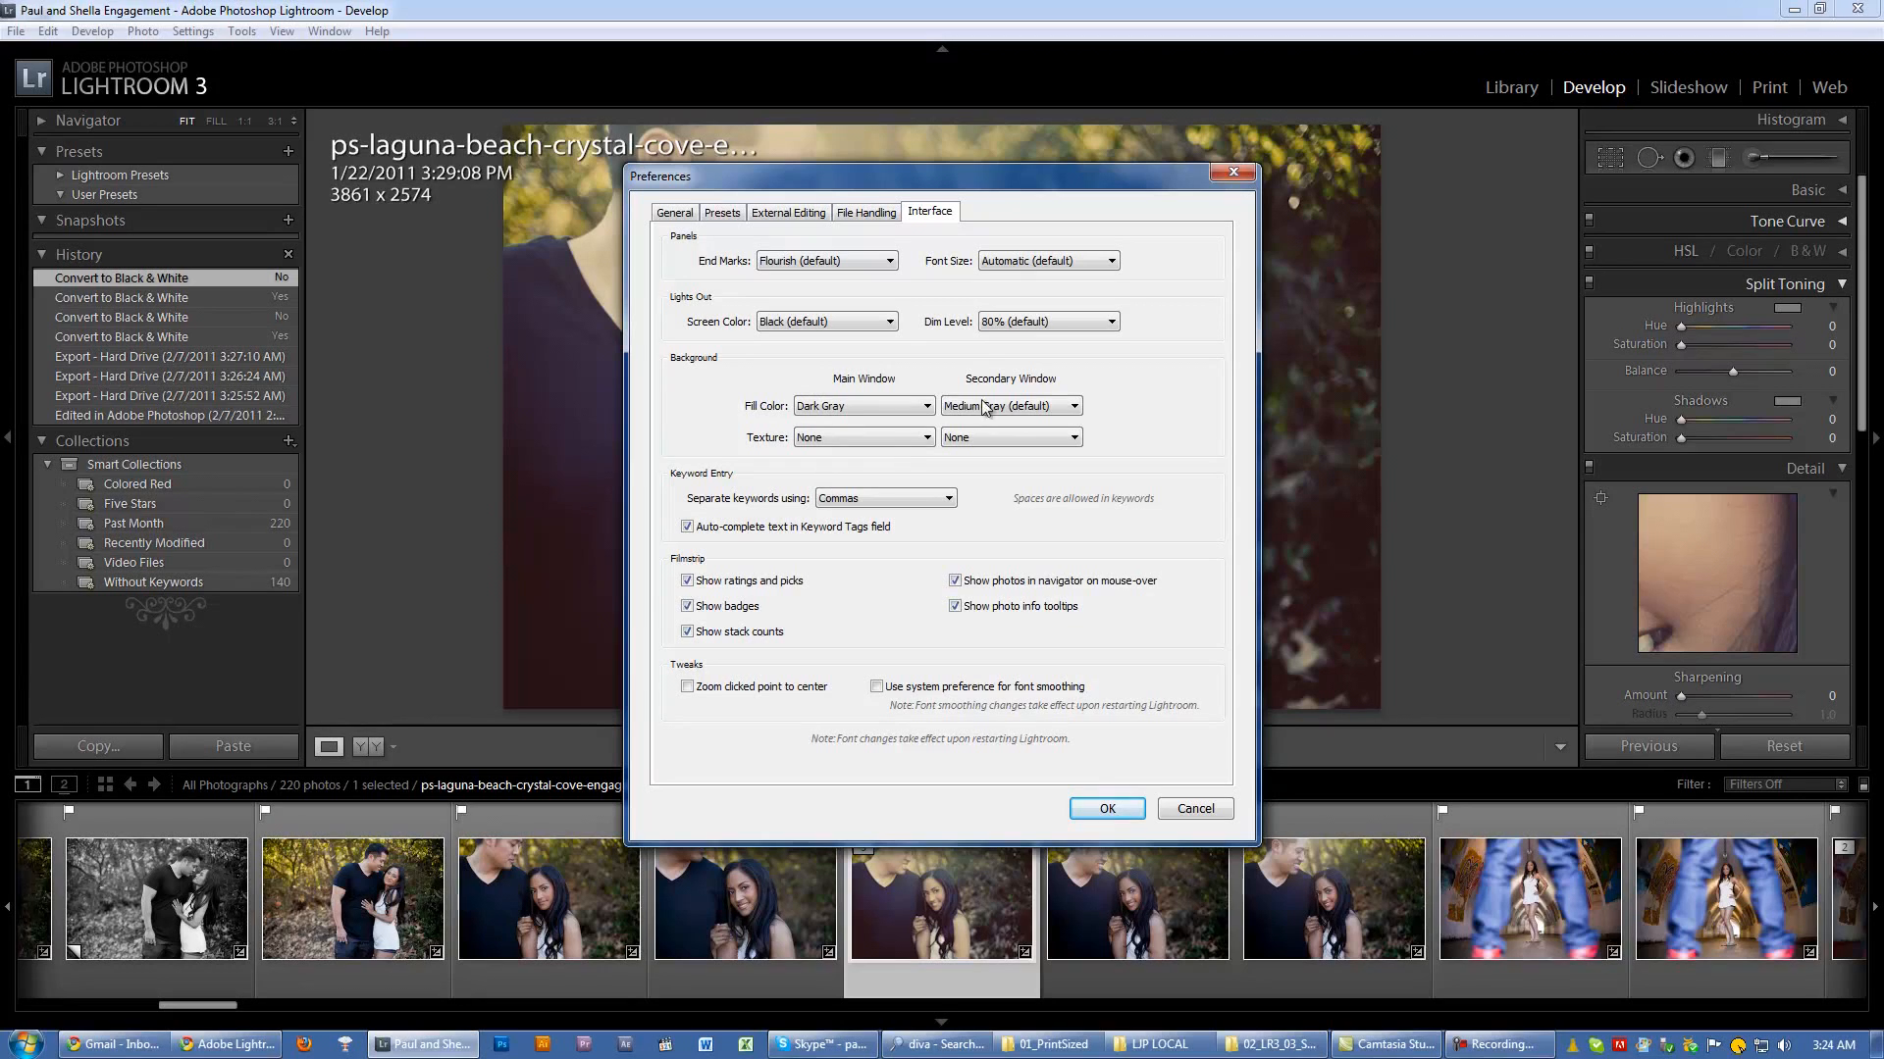
{"action": "left_click", "coordinate": [1233, 174]}
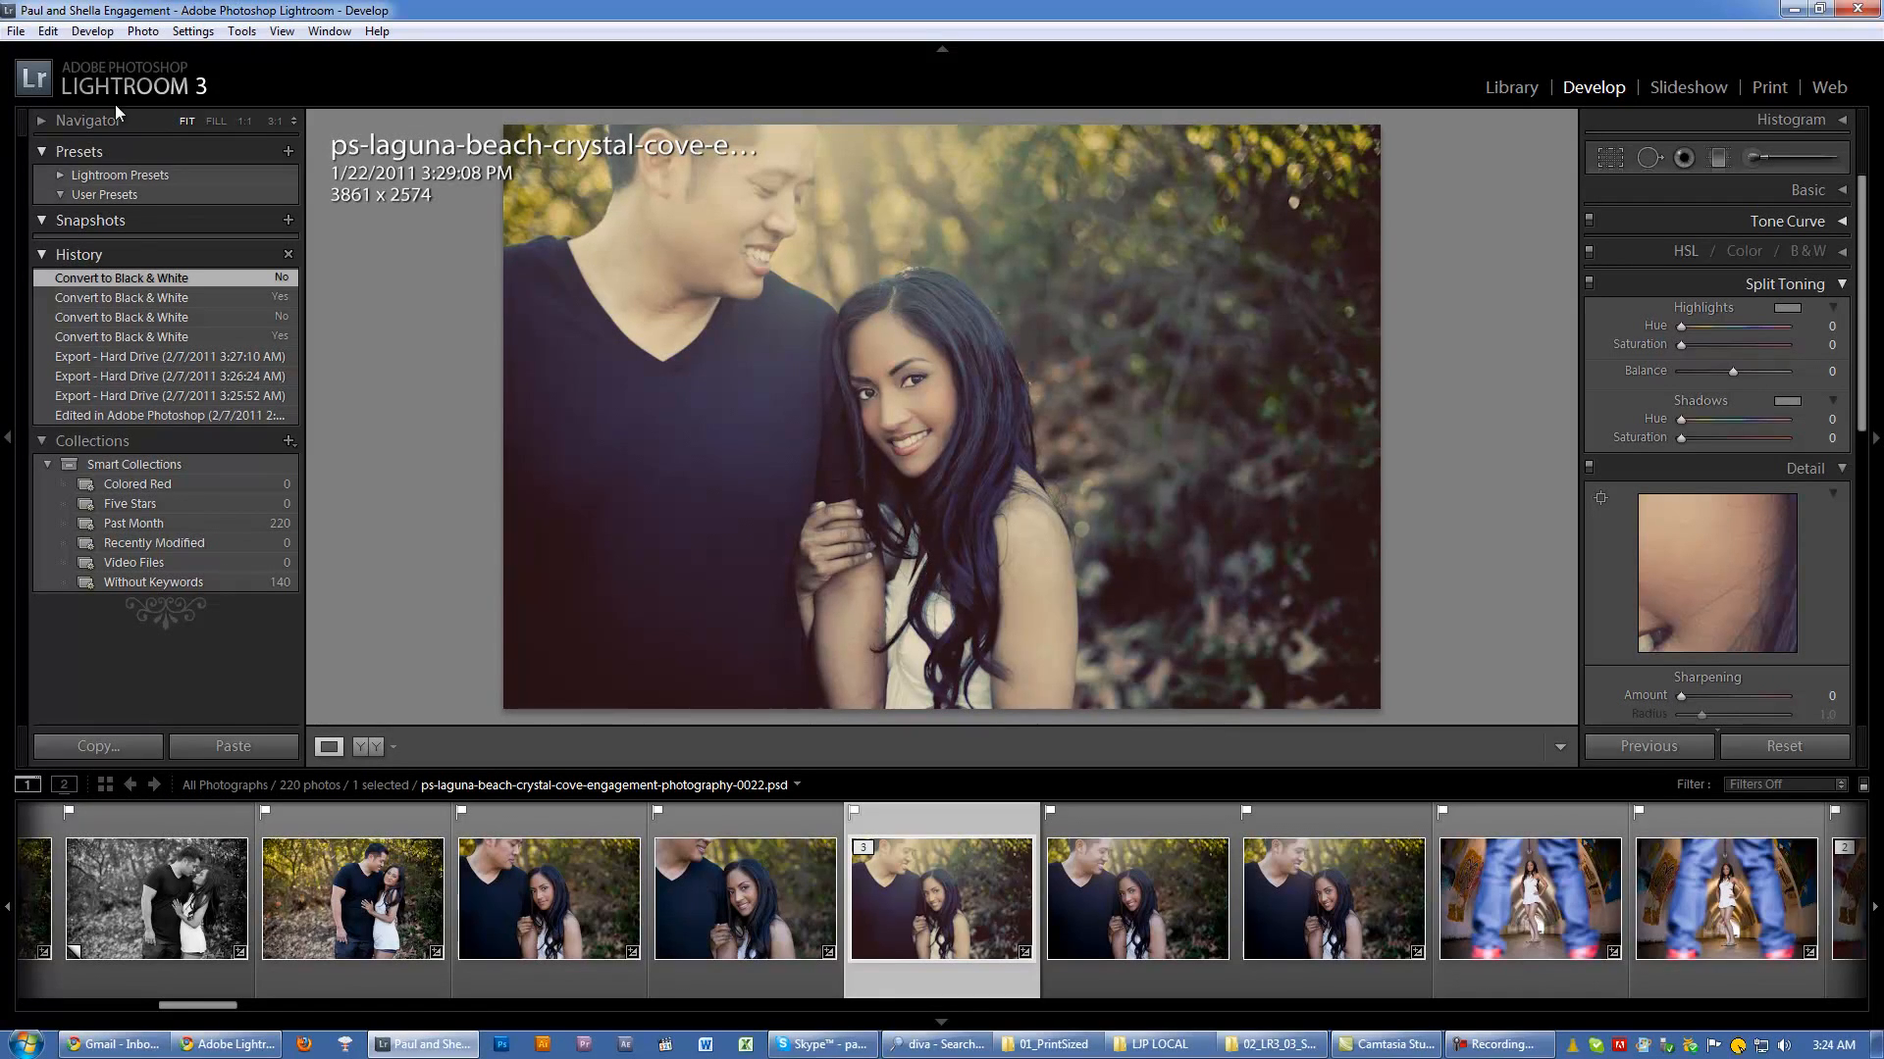
Step: Set the main window's background fill color to Dark Gray in the Interface preferences
{"action": "left_click", "coordinate": [51, 32]}
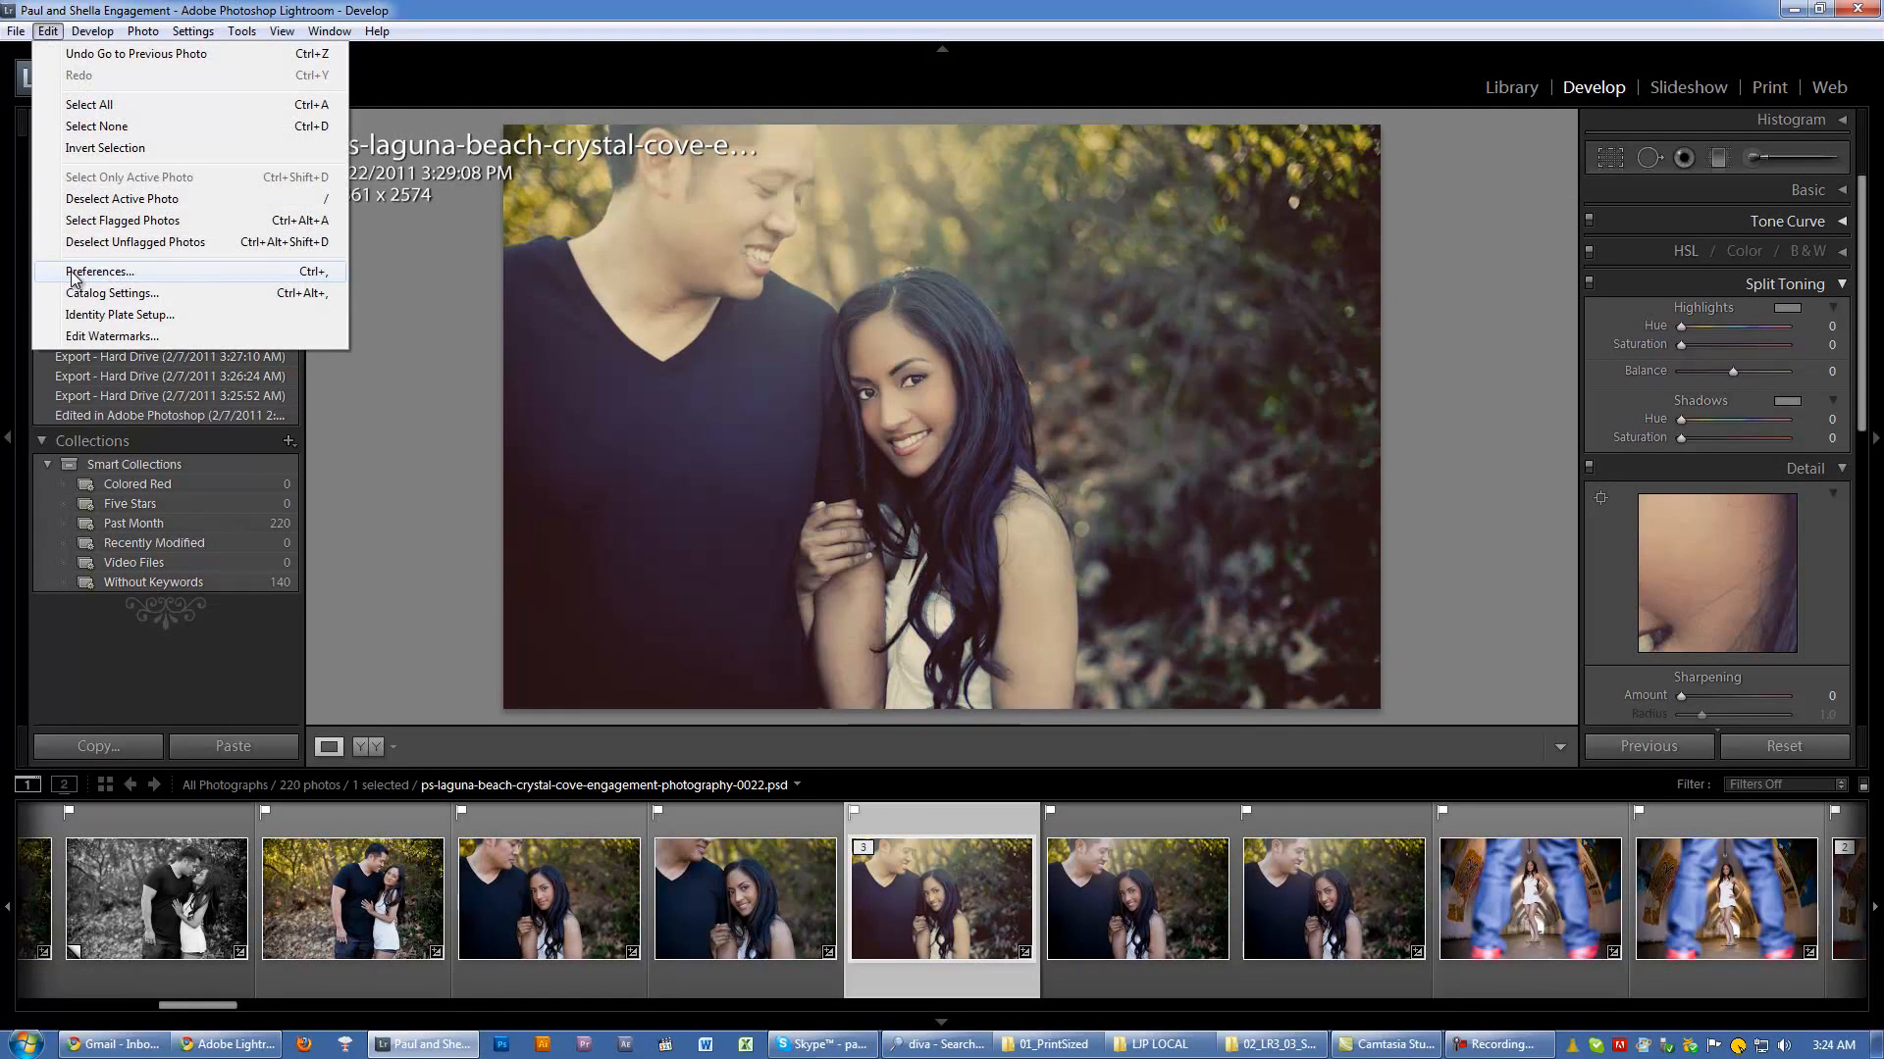
{"action": "left_click", "coordinate": [98, 272]}
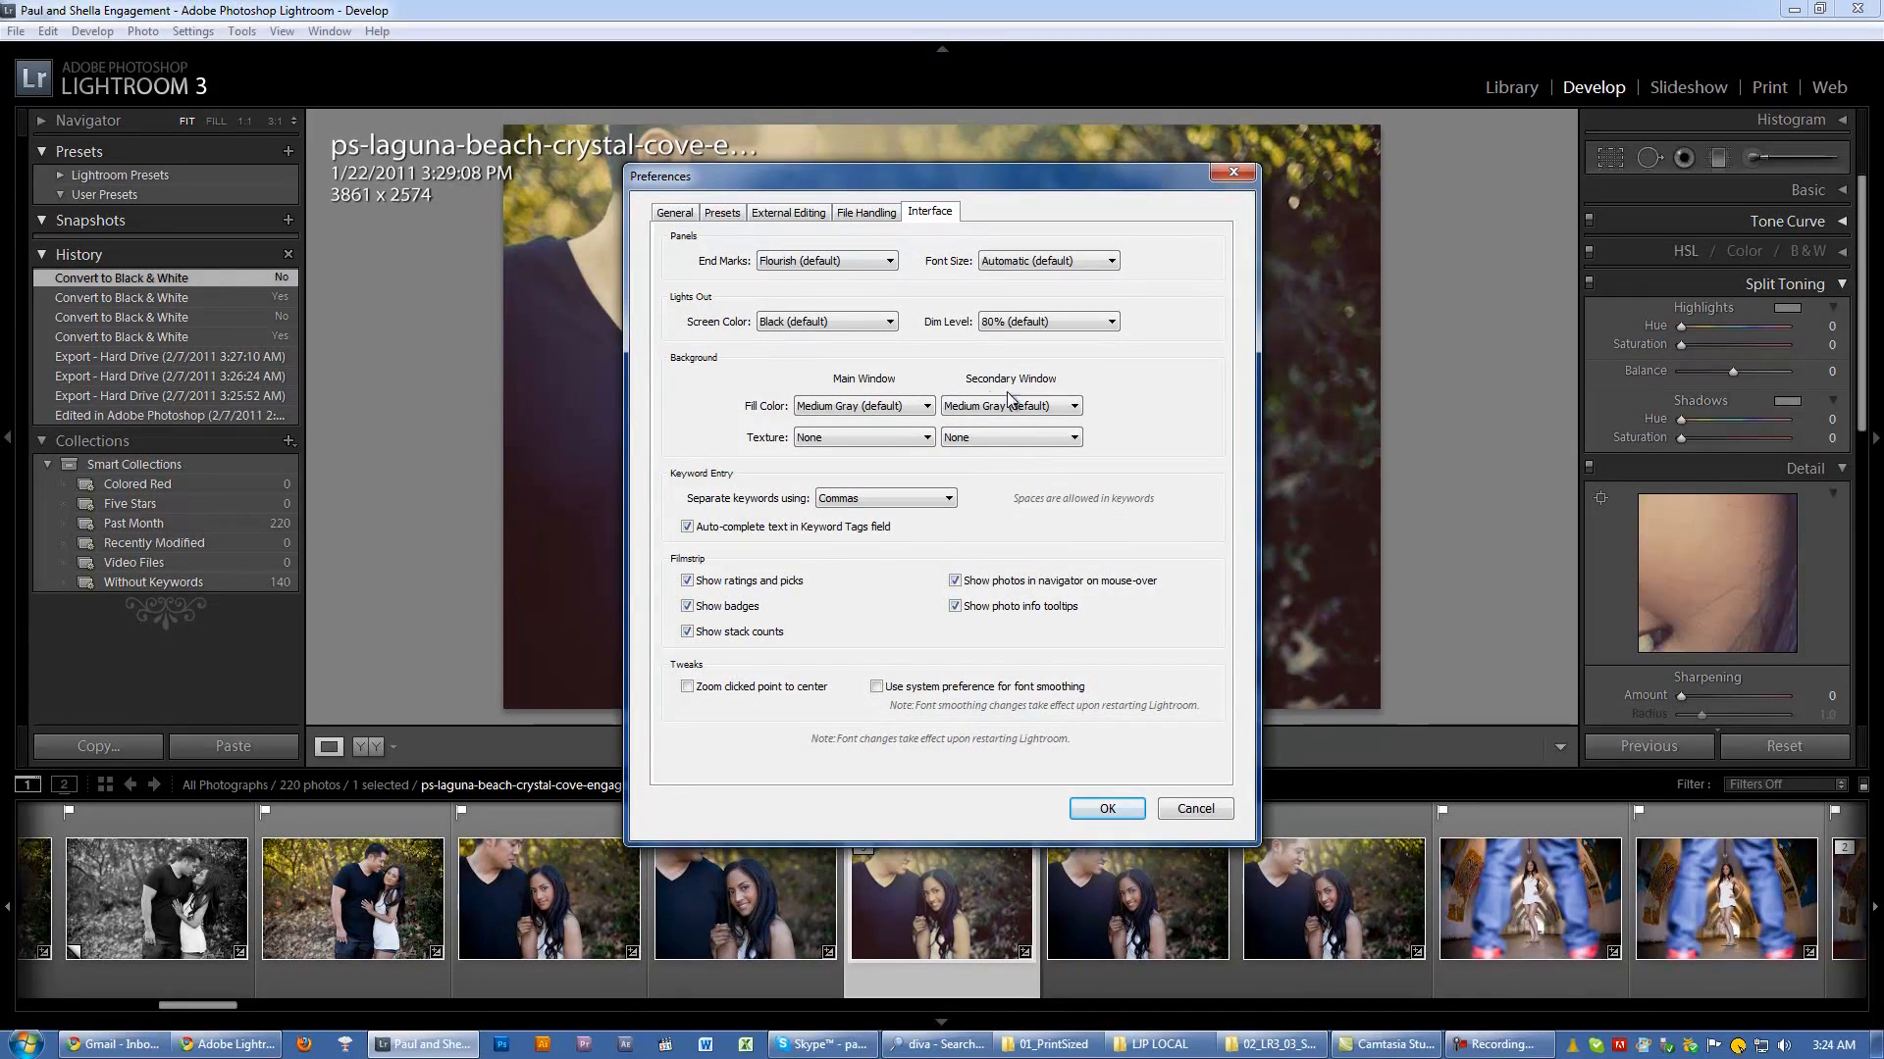
{"action": "left_click", "coordinate": [878, 408]}
{"action": "left_click", "coordinate": [826, 491]}
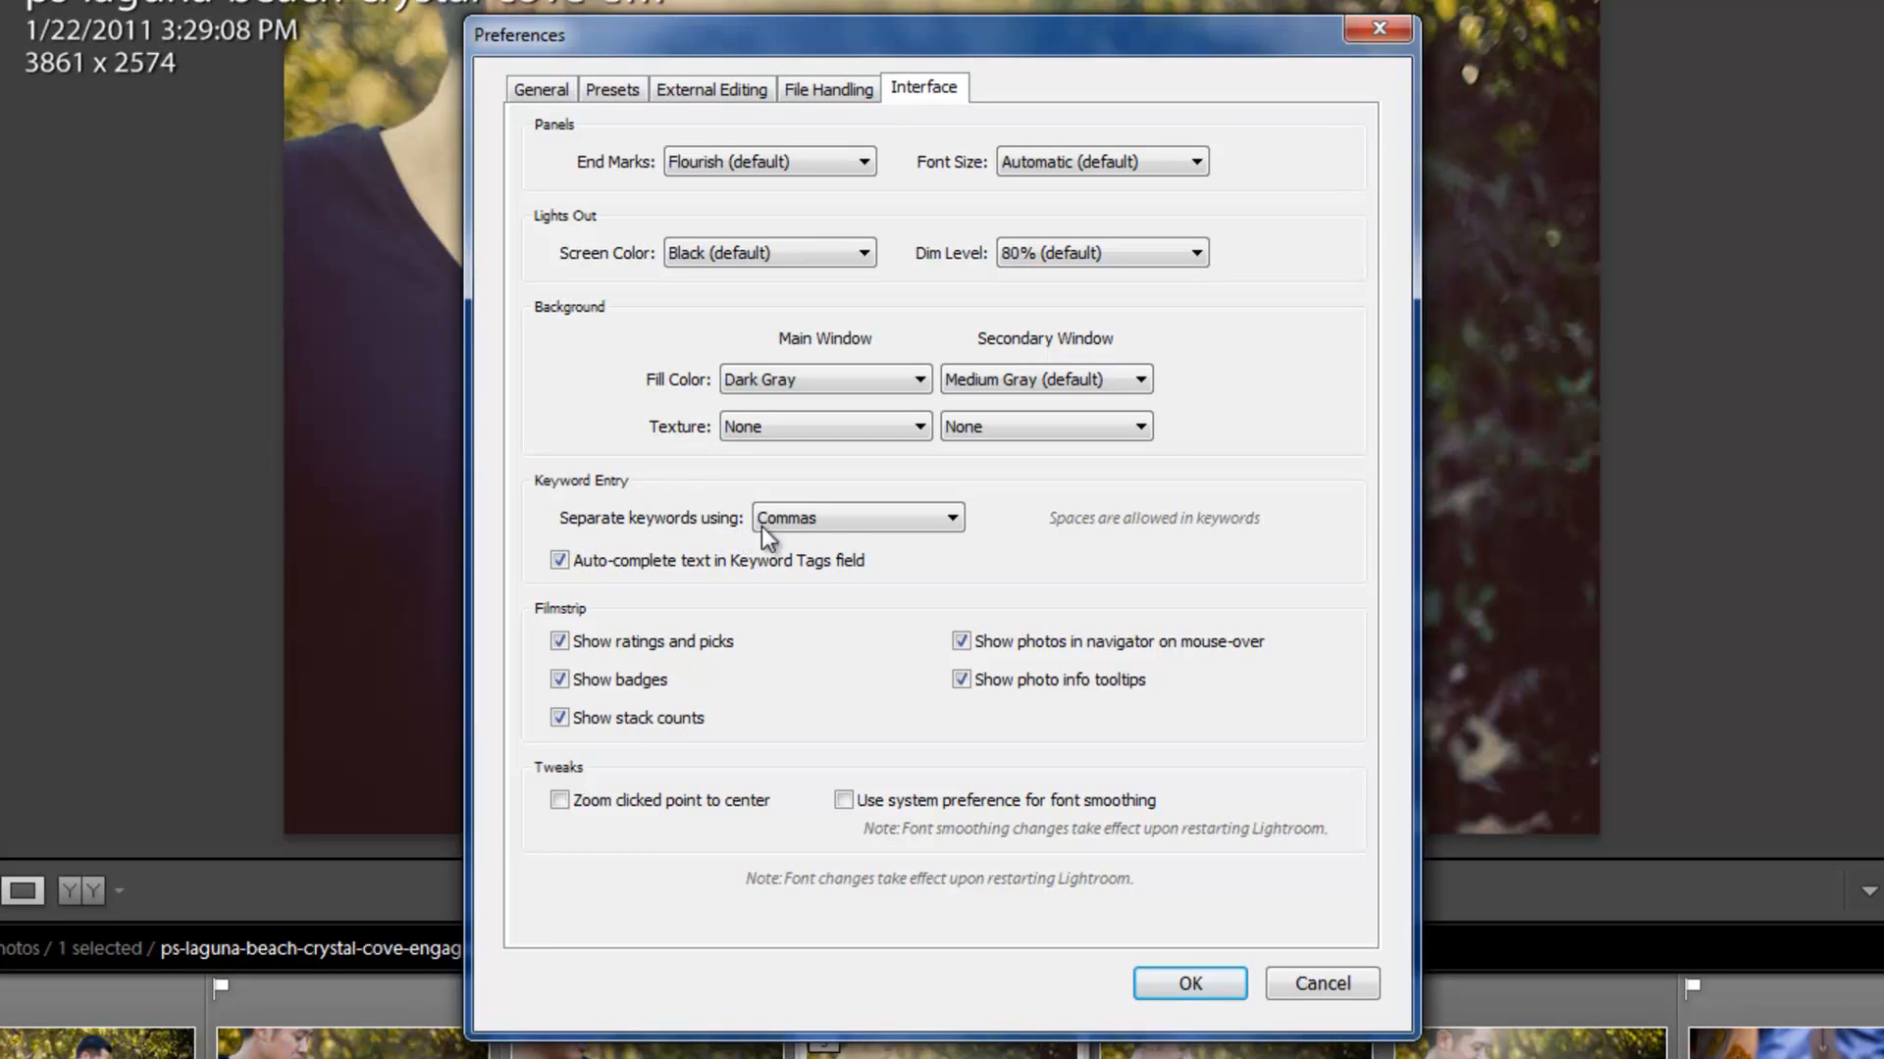
Step: Switch the keyword separator to Spaces, set it back to Commas, and apply the preferences
{"action": "left_click", "coordinate": [799, 522]}
{"action": "left_click", "coordinate": [824, 585]}
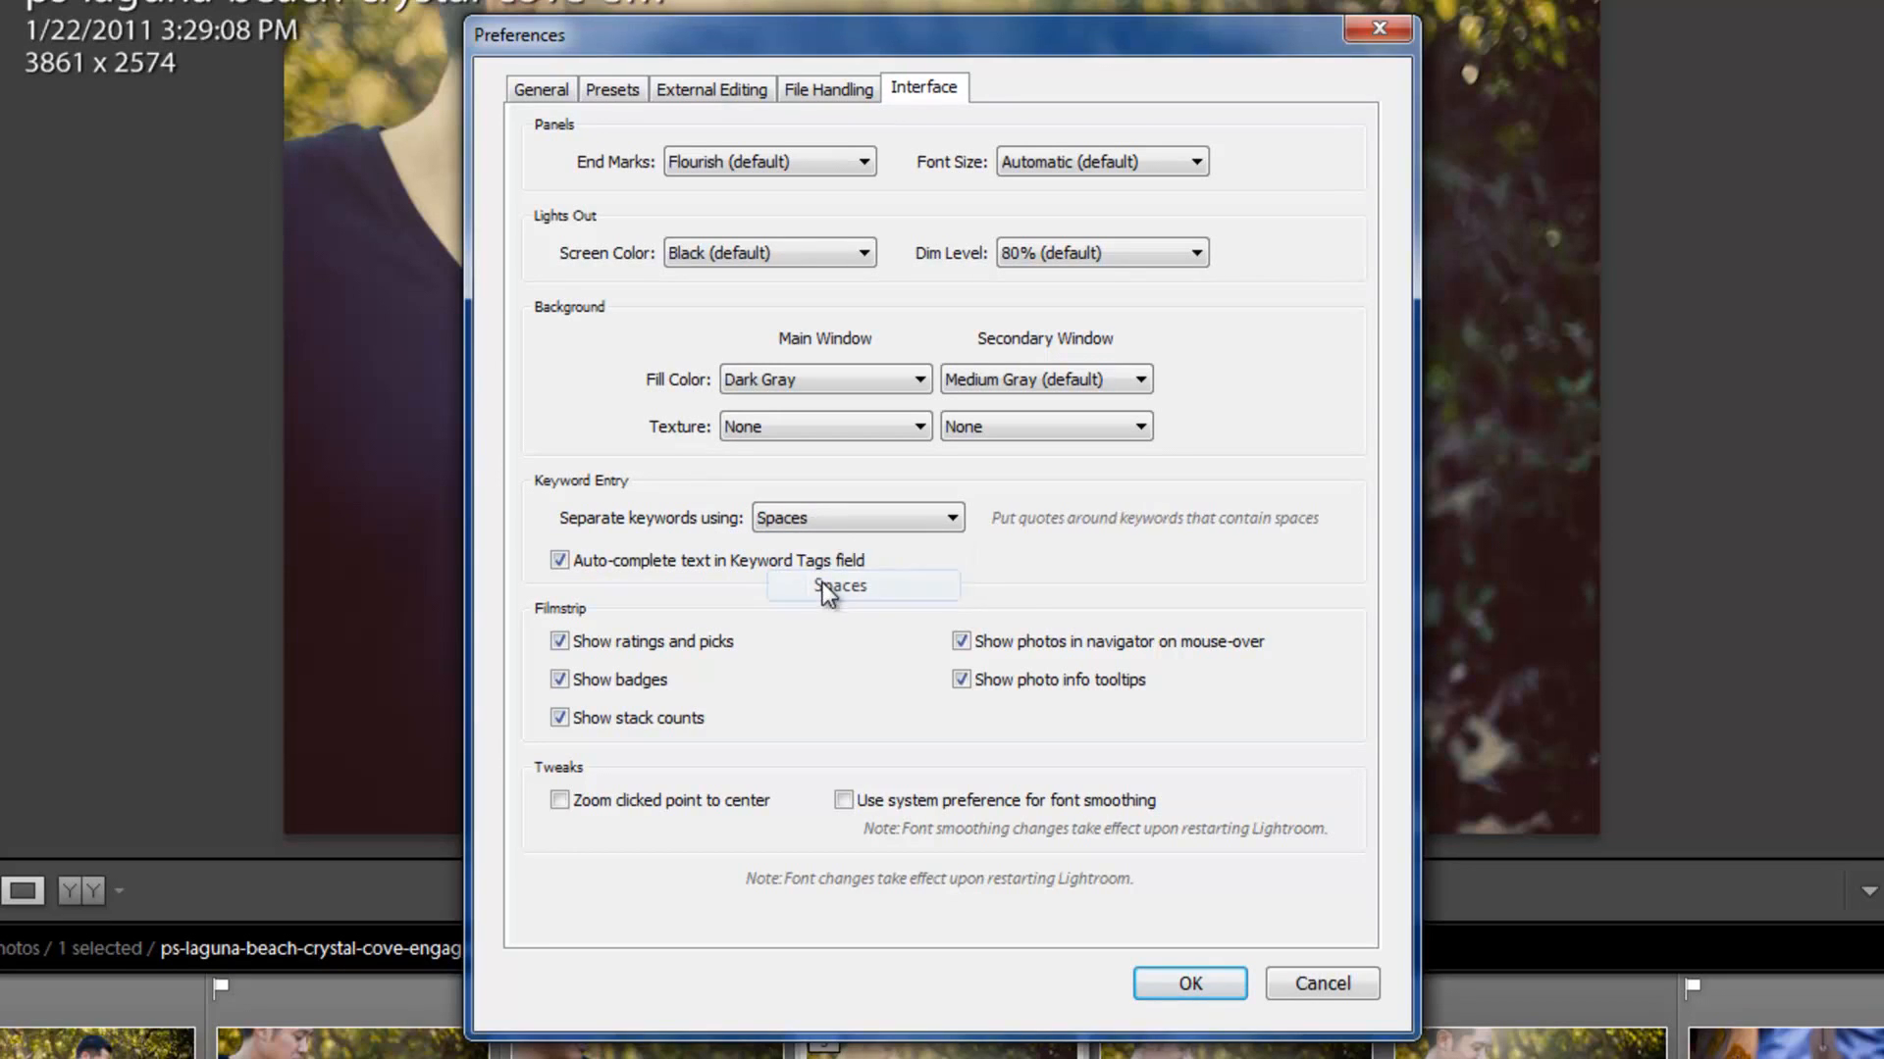
{"action": "left_click", "coordinate": [834, 516]}
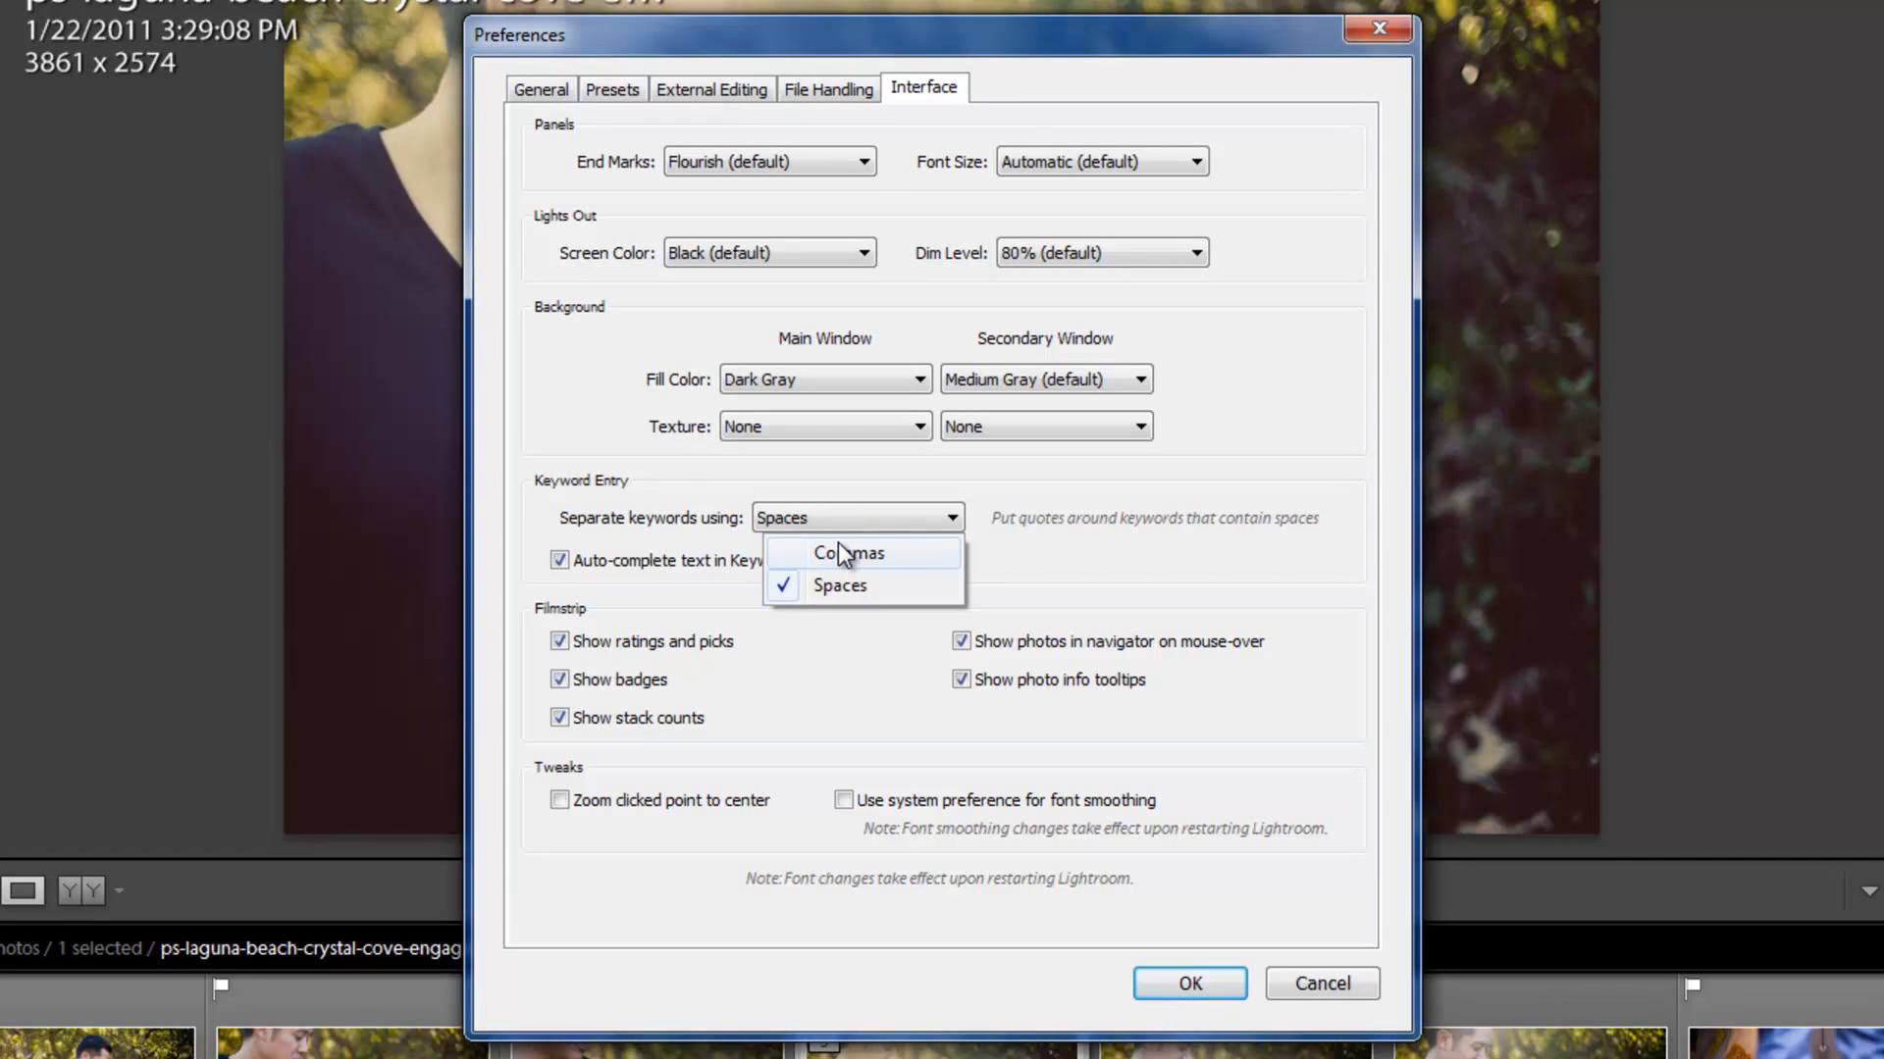
{"action": "left_click", "coordinate": [841, 555]}
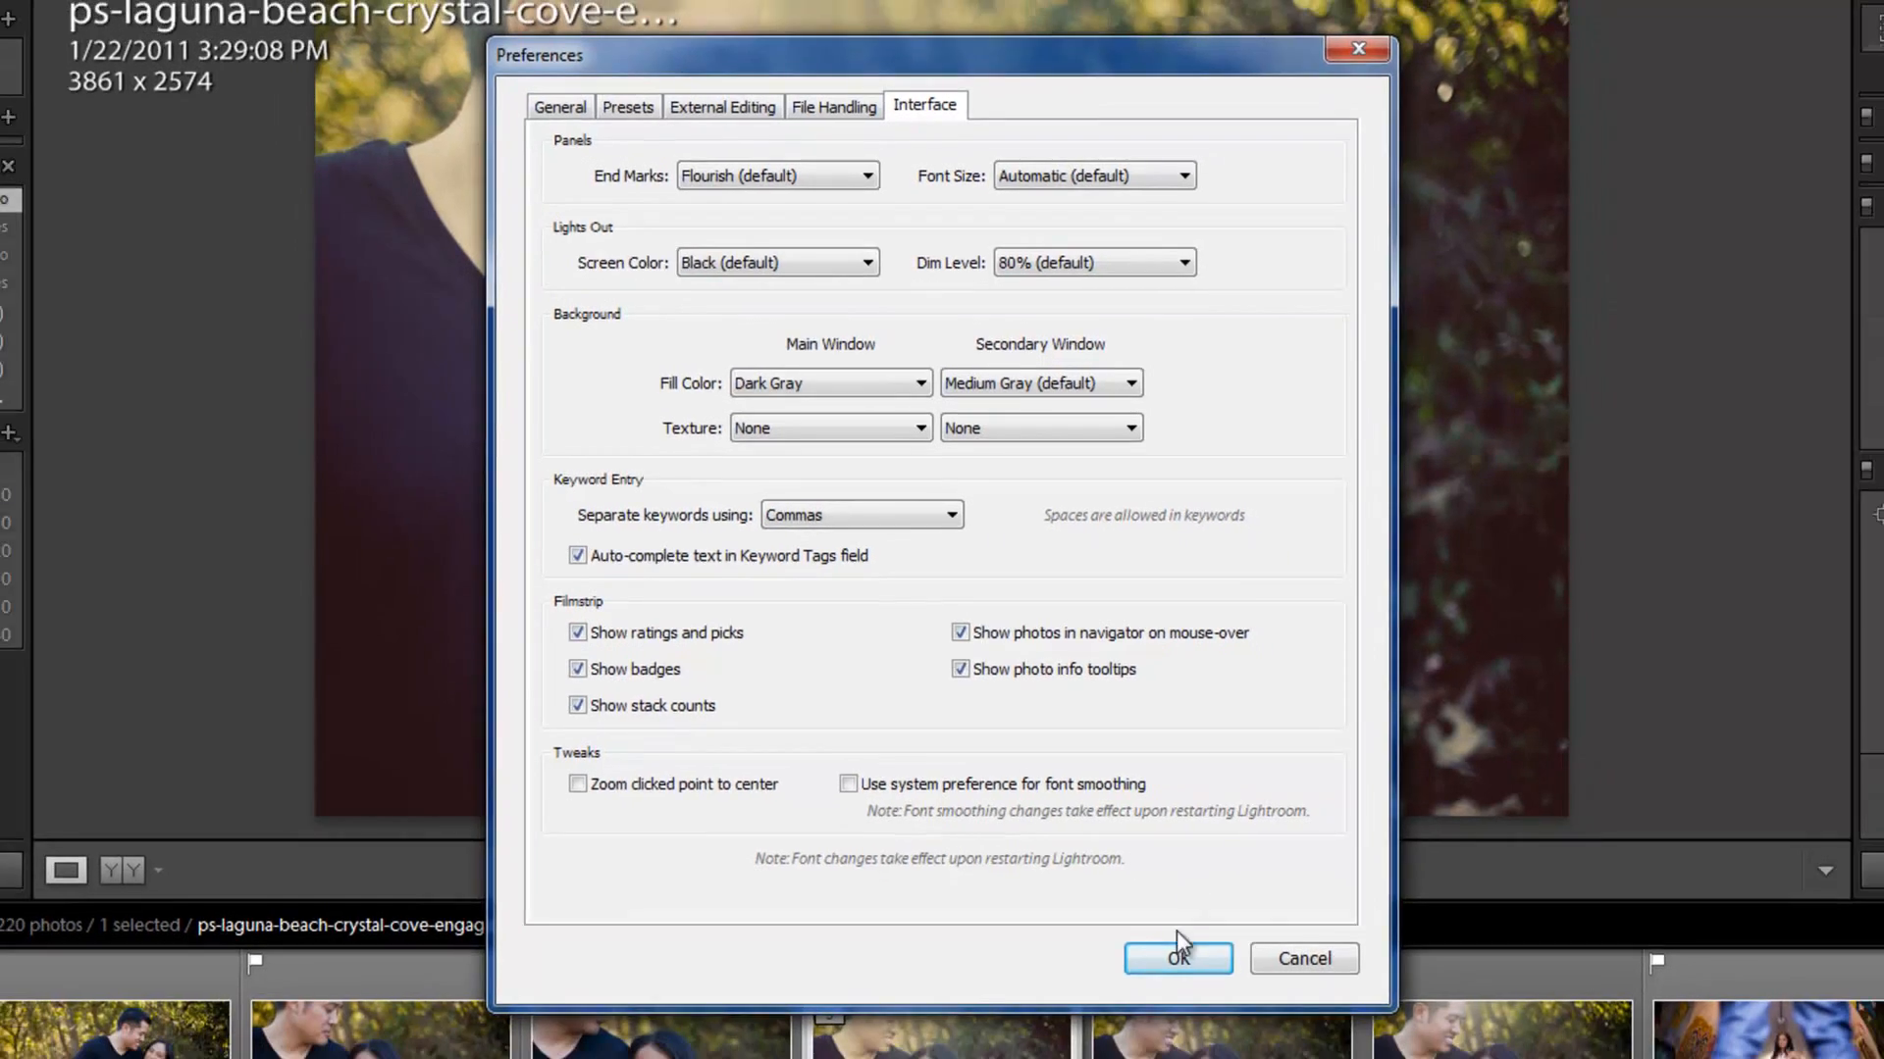
{"action": "left_click", "coordinate": [1190, 983]}
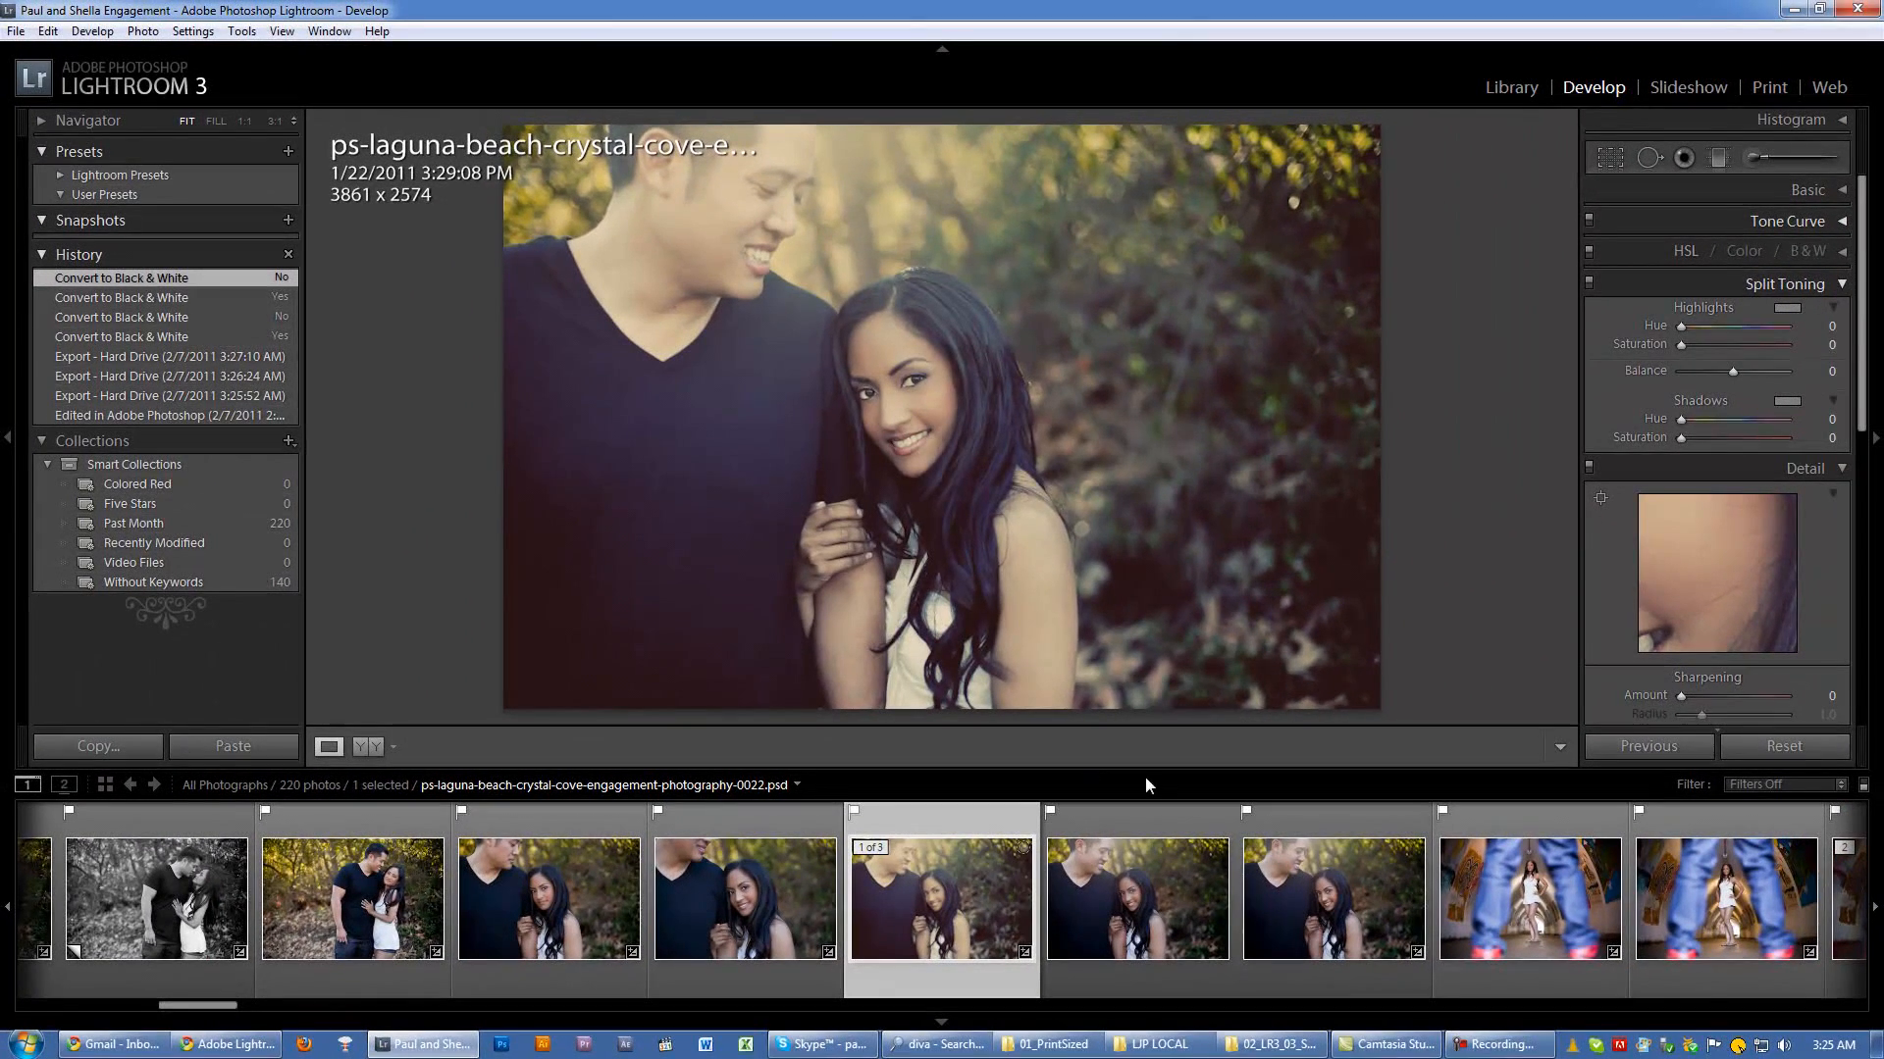
Step: Switch to the Library module and expand the Keywording options for the couple's photo
{"action": "scroll", "coordinate": [1701, 487], "scroll_direction": "down", "scroll_amount": 3}
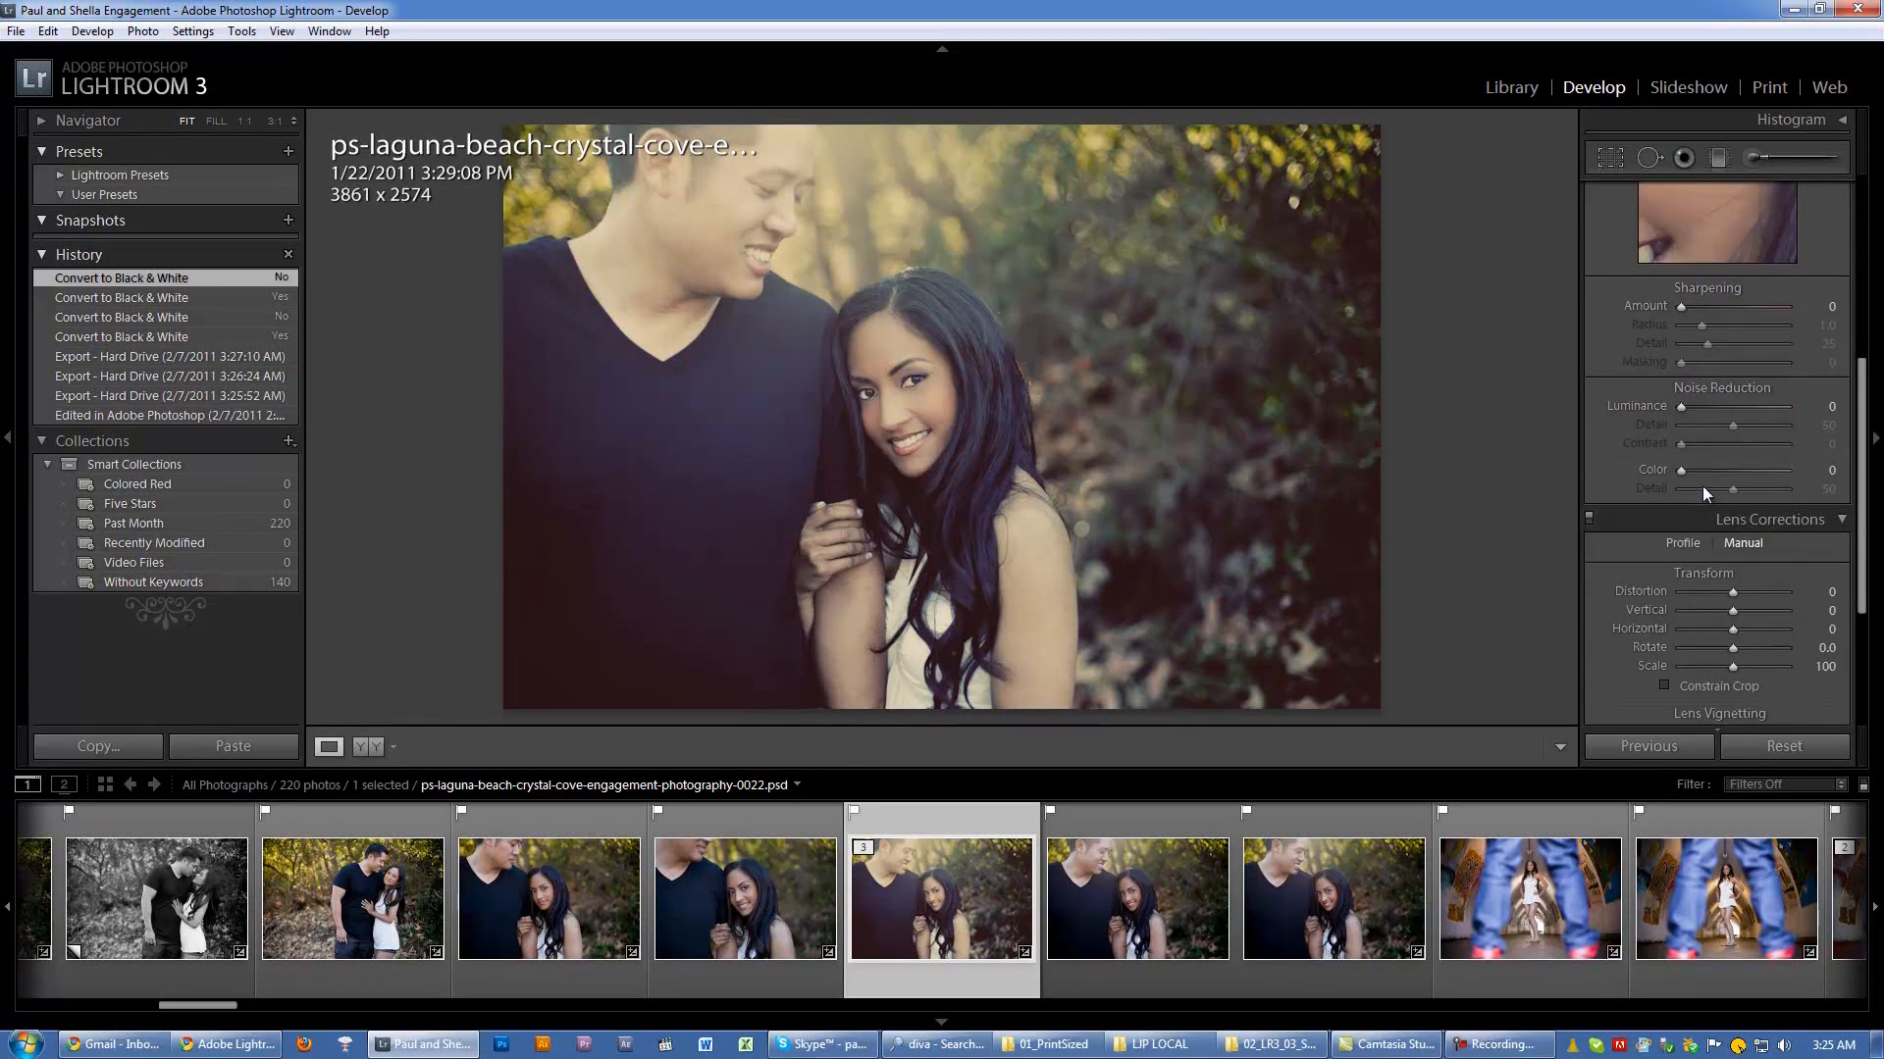
{"action": "scroll", "coordinate": [1703, 486], "scroll_direction": "up", "scroll_amount": 3}
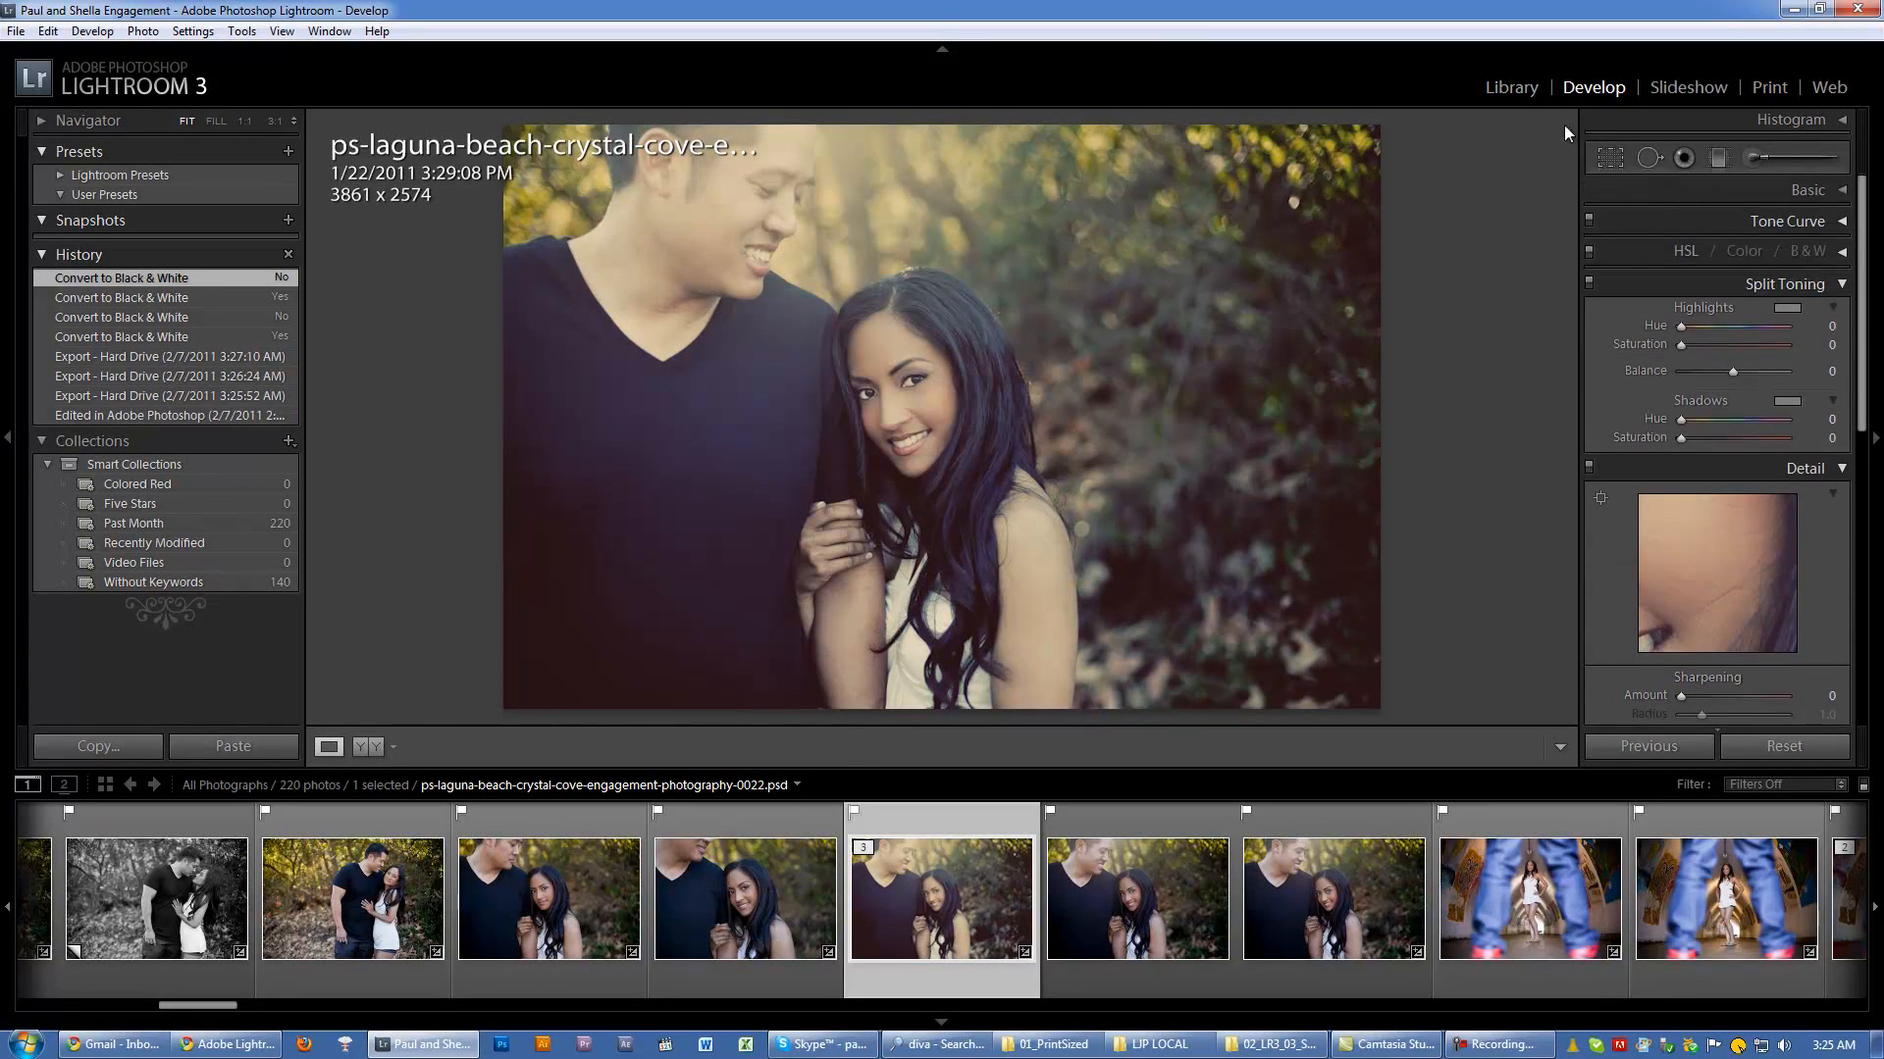
{"action": "left_click", "coordinate": [1505, 98]}
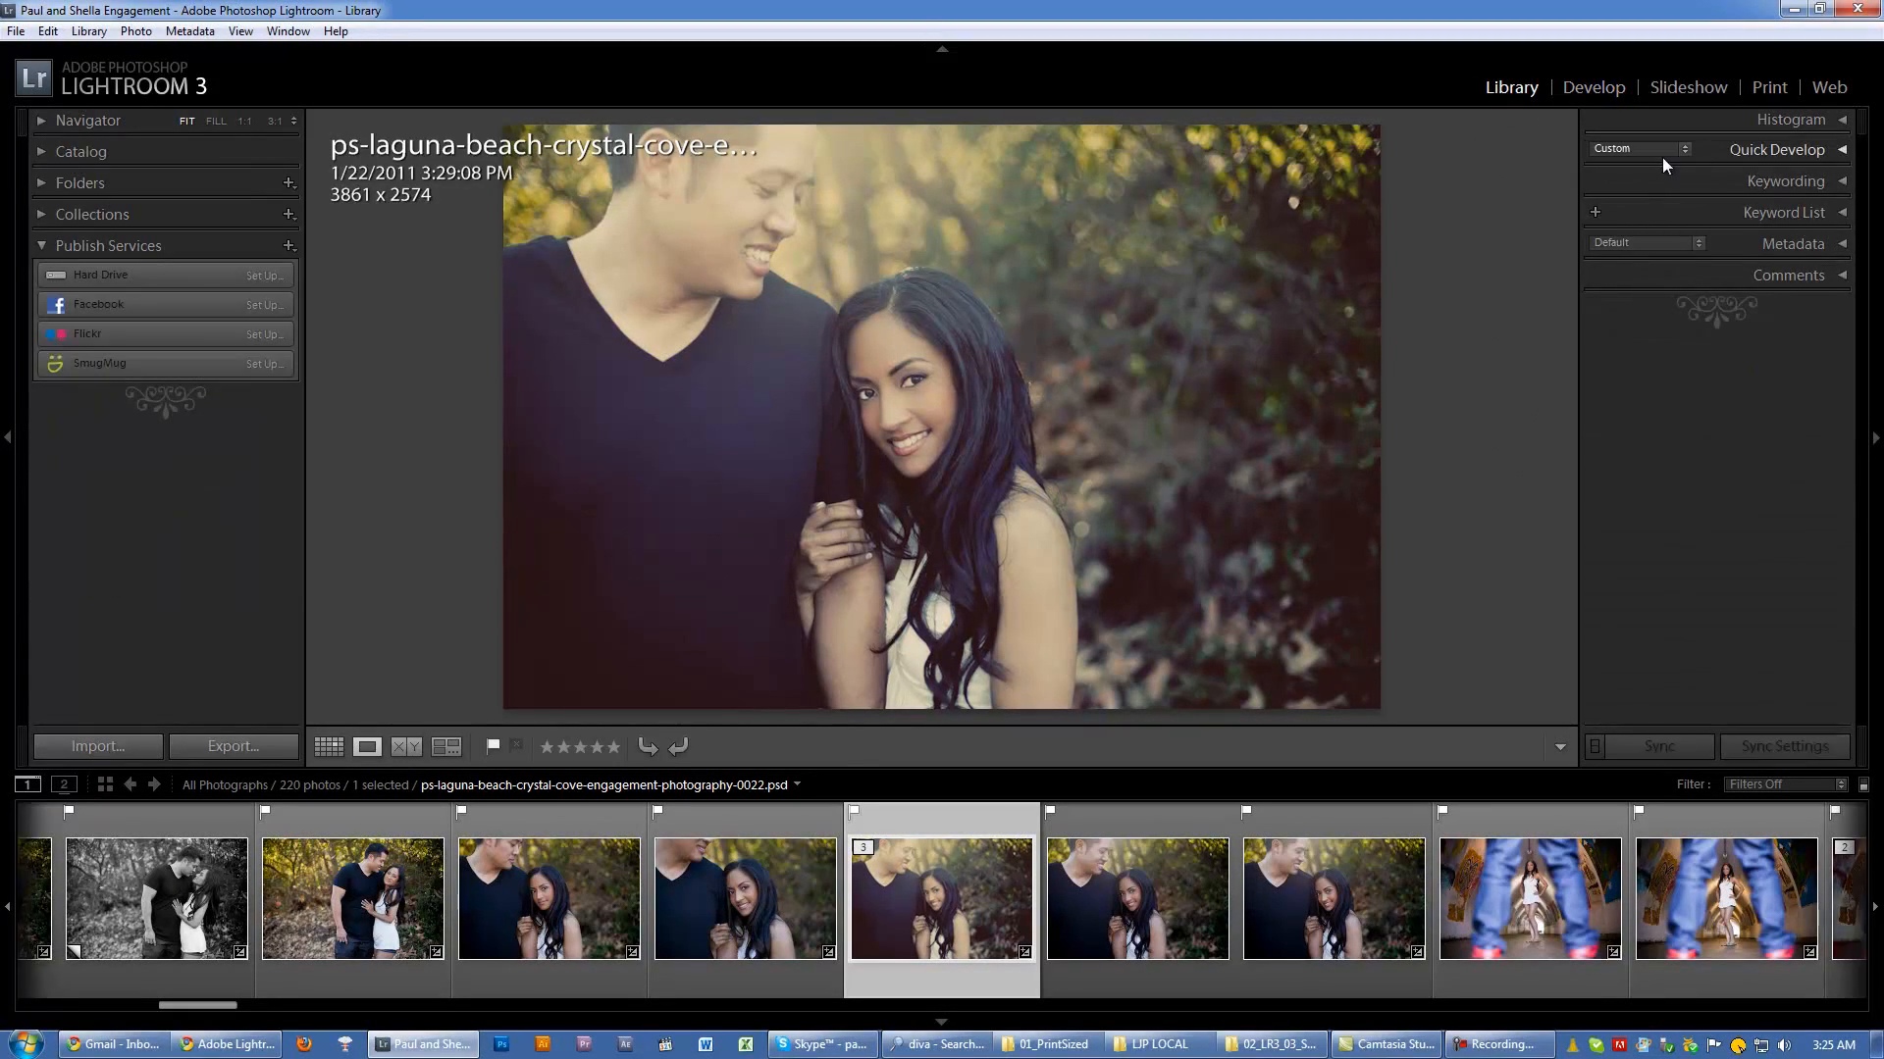
{"action": "left_click", "coordinate": [1763, 180]}
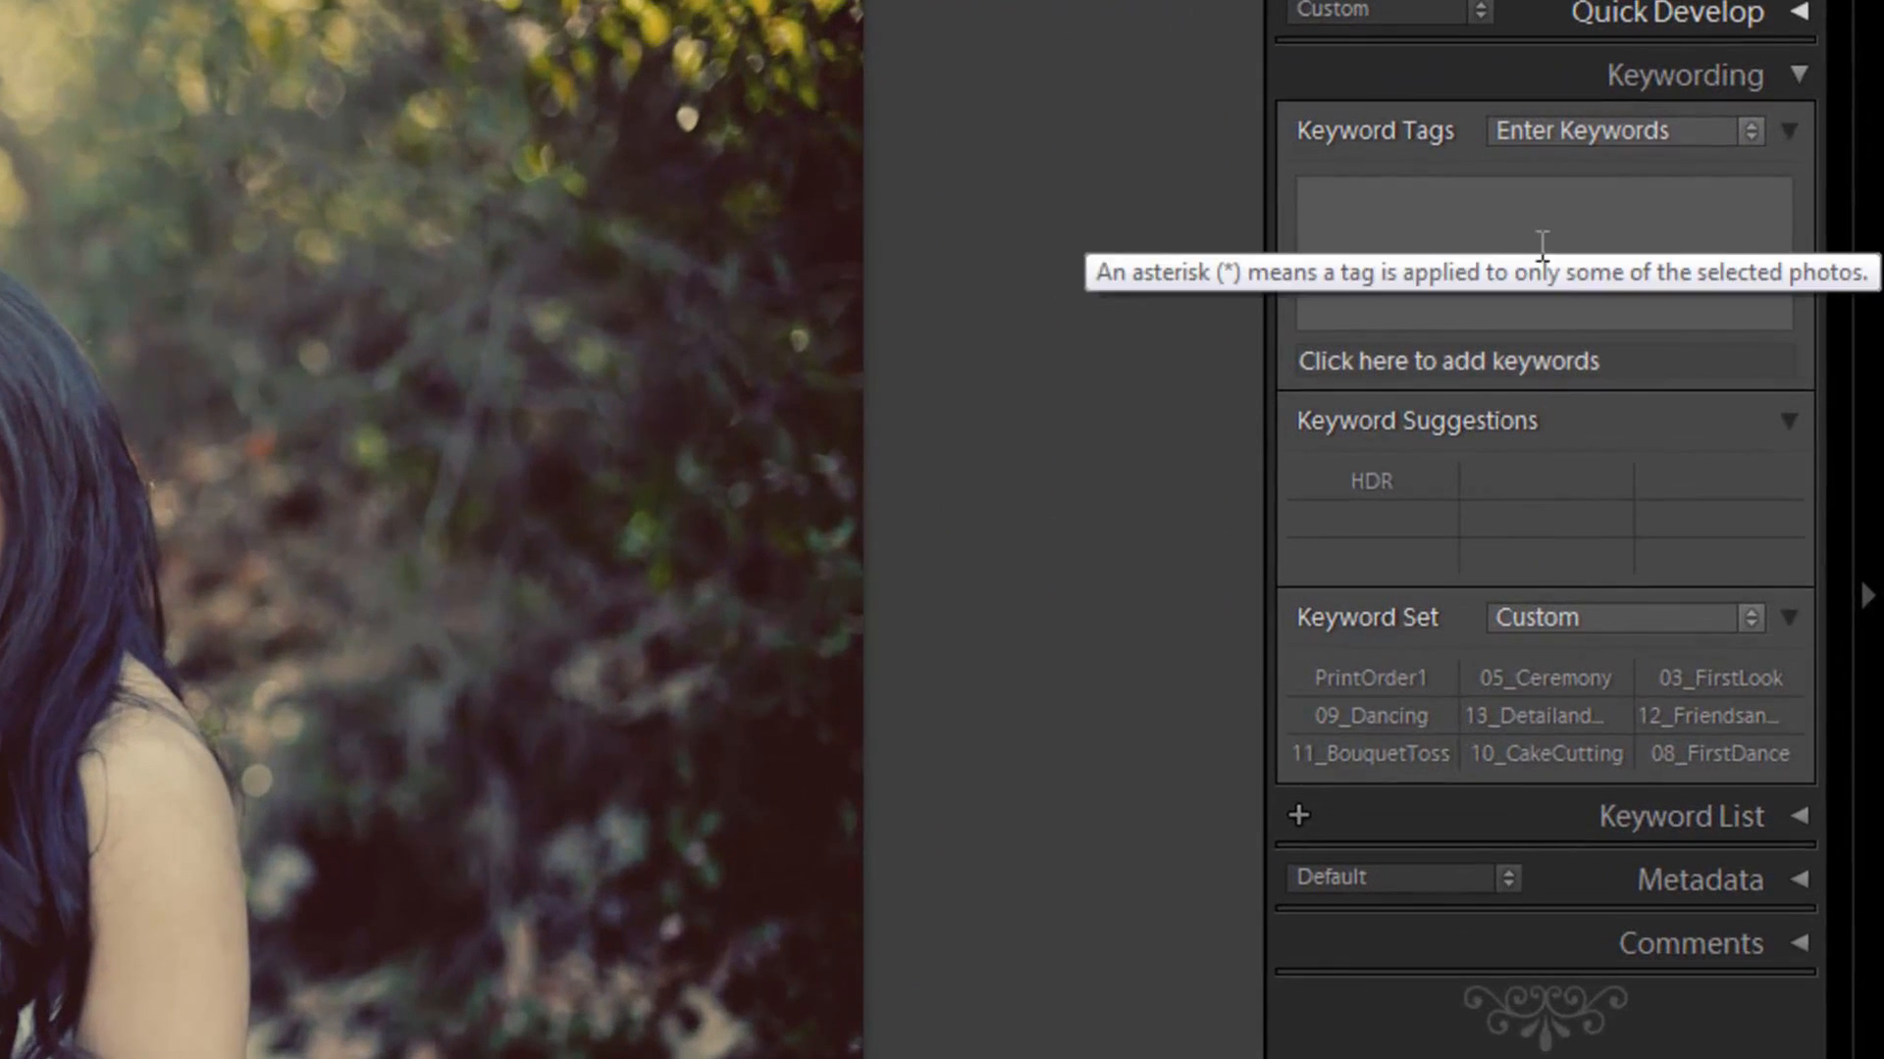
Step: Add a keyword made of the couple's first names followed by Portraits to the photo
{"action": "left_click", "coordinate": [1688, 259]}
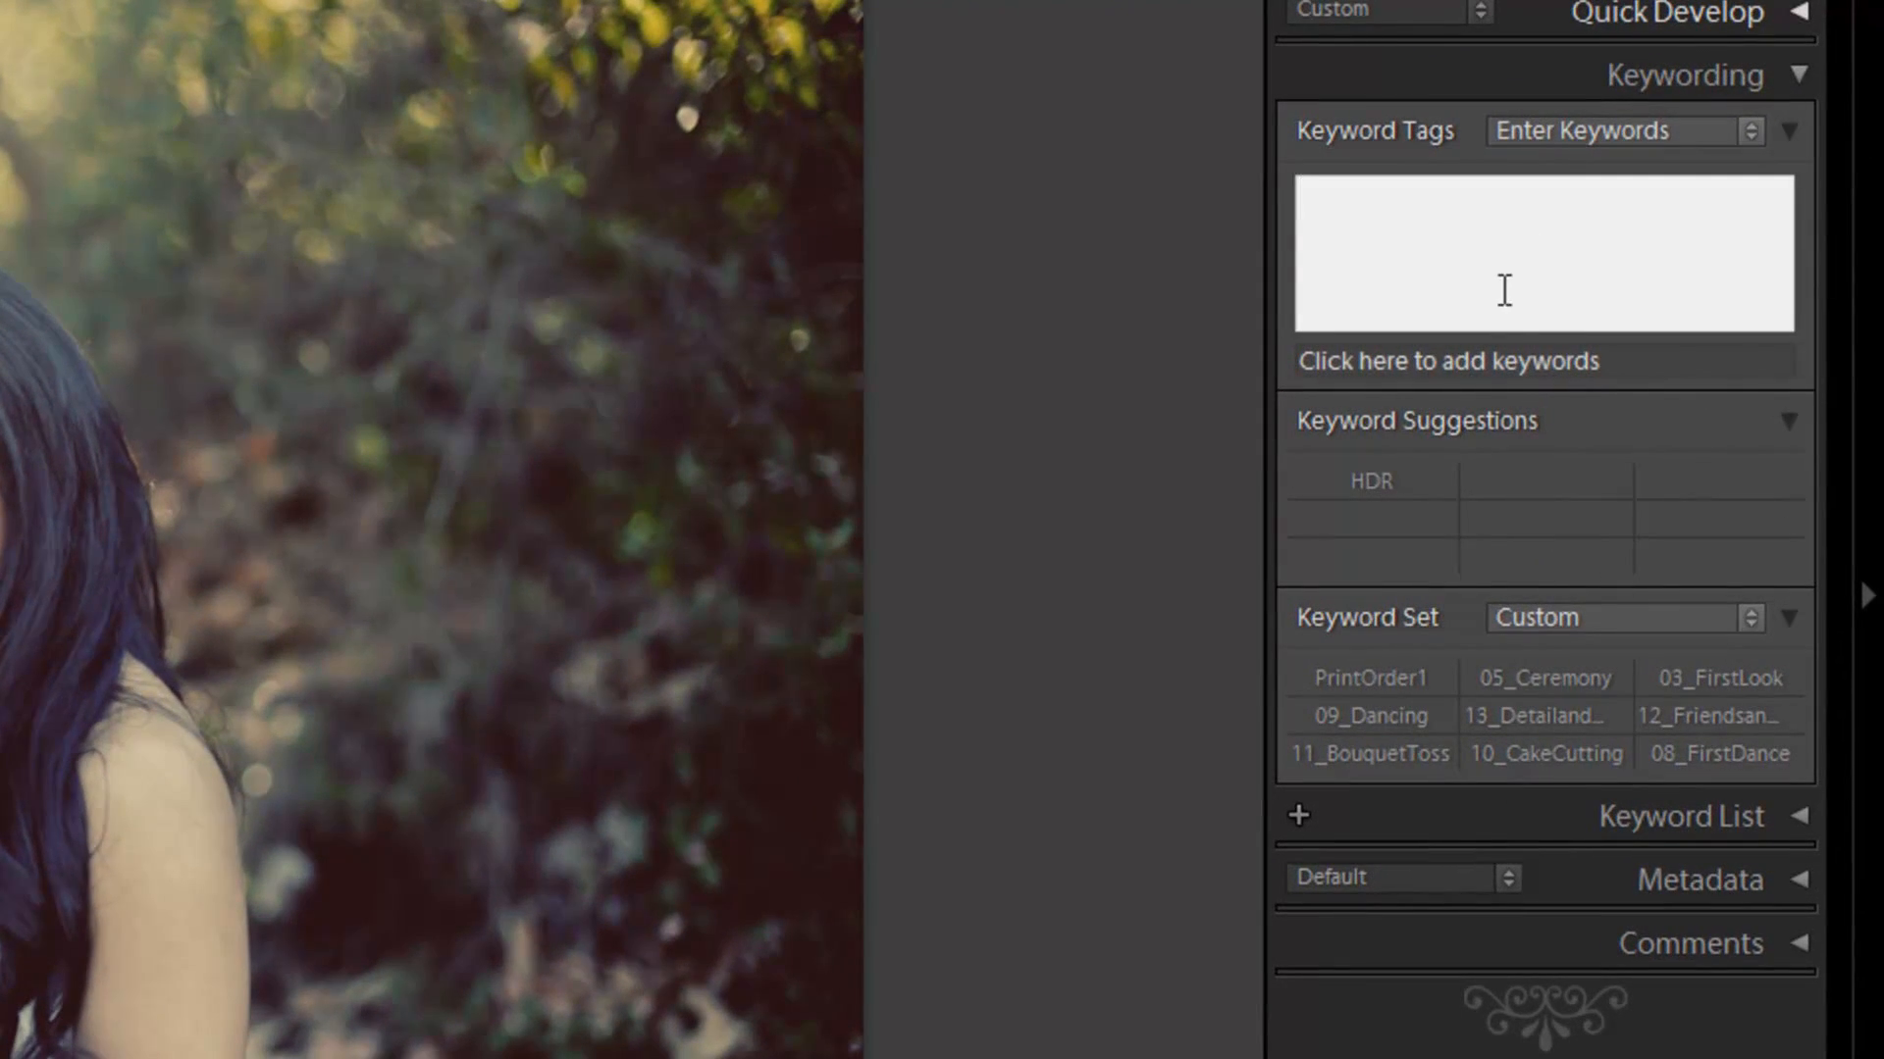
{"action": "type", "text": "Paul and Shella "}
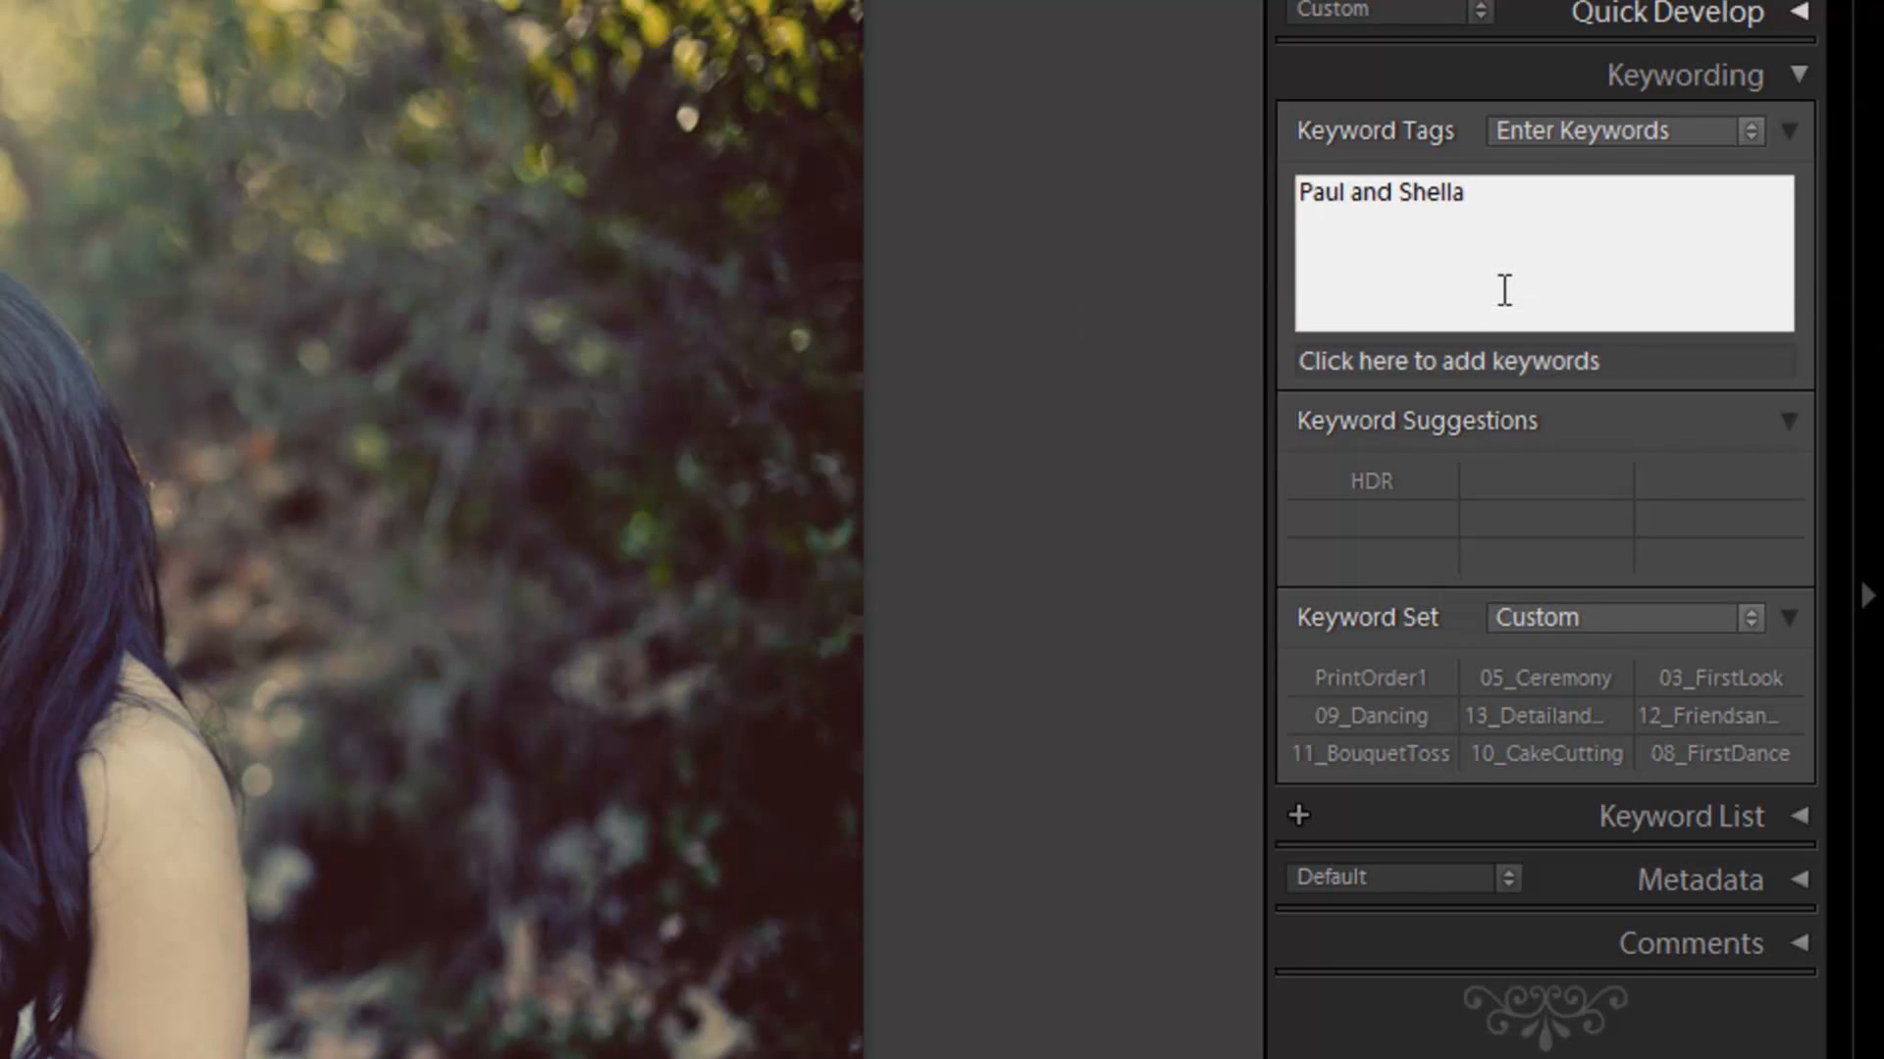
{"action": "type", "text": "Portraits"}
{"action": "key", "text": "Return"}
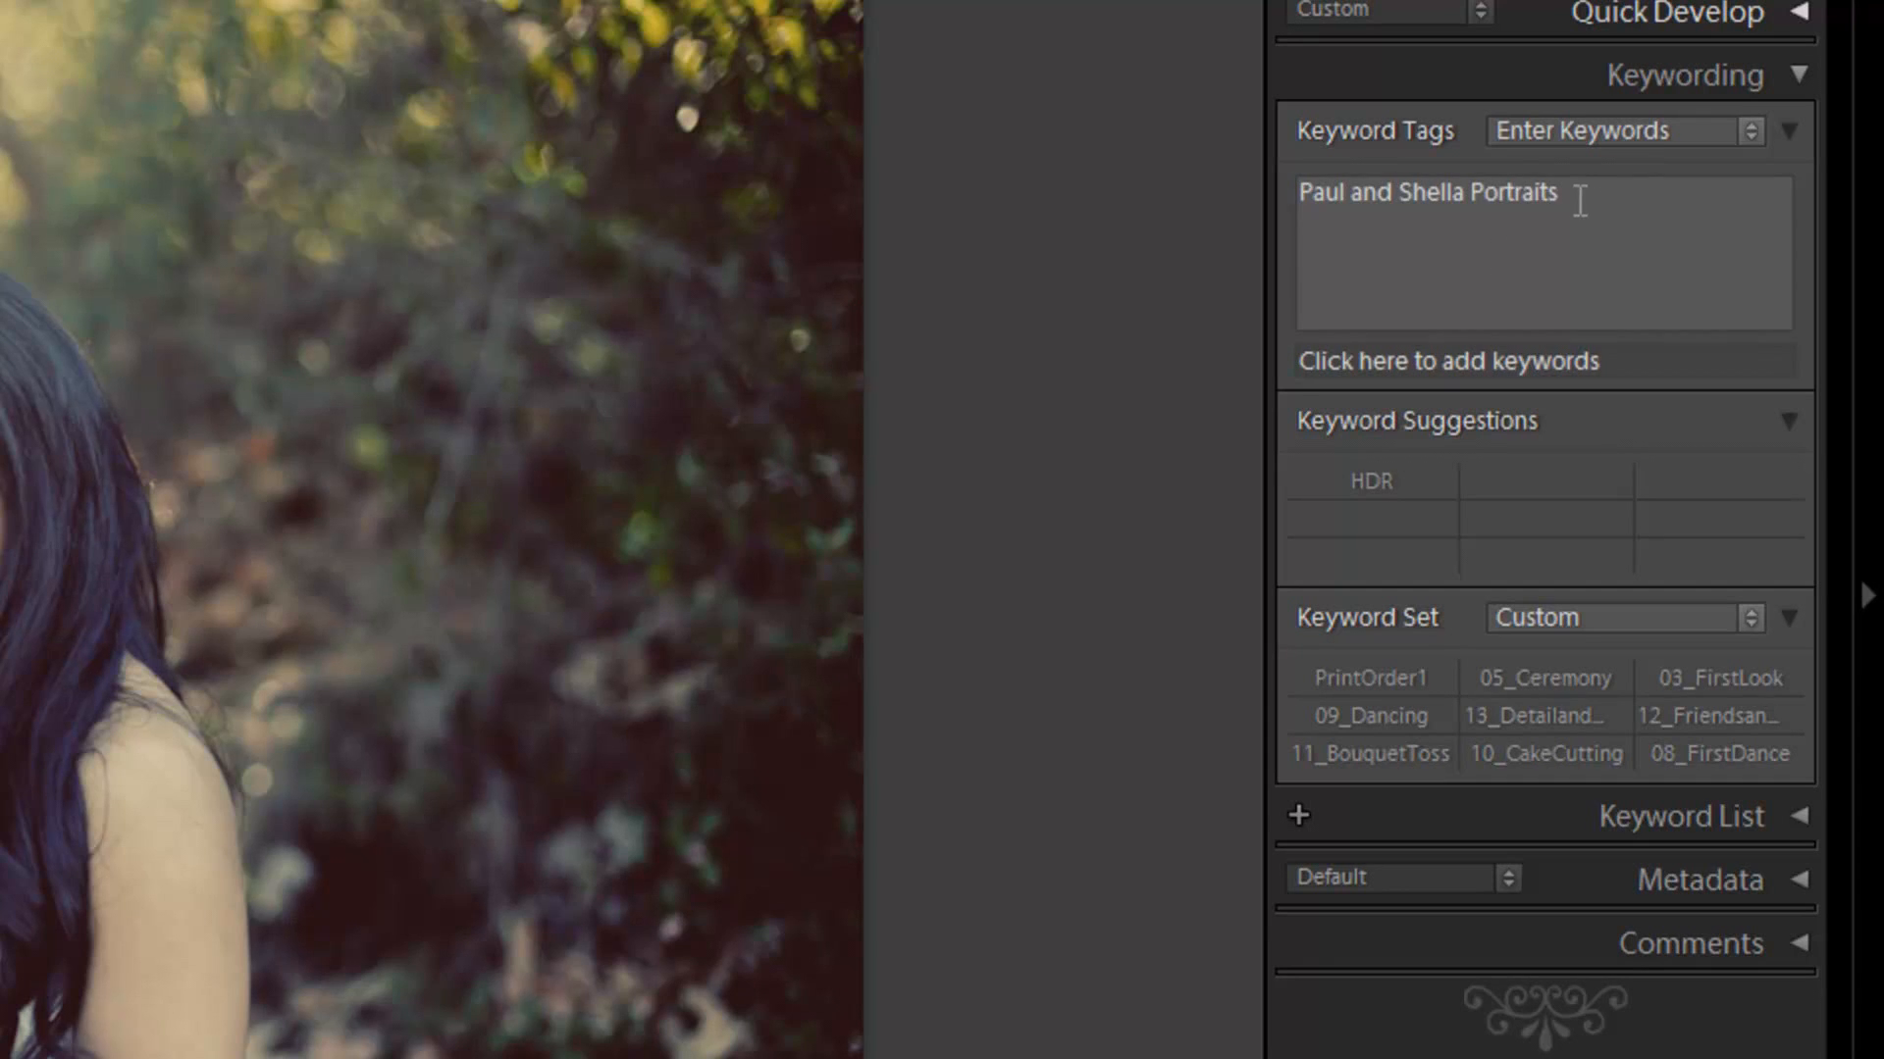
Step: Add Portraits as a second, comma-separated keyword for the photo
{"action": "left_click", "coordinate": [1614, 224]}
{"action": "type", "text": ","}
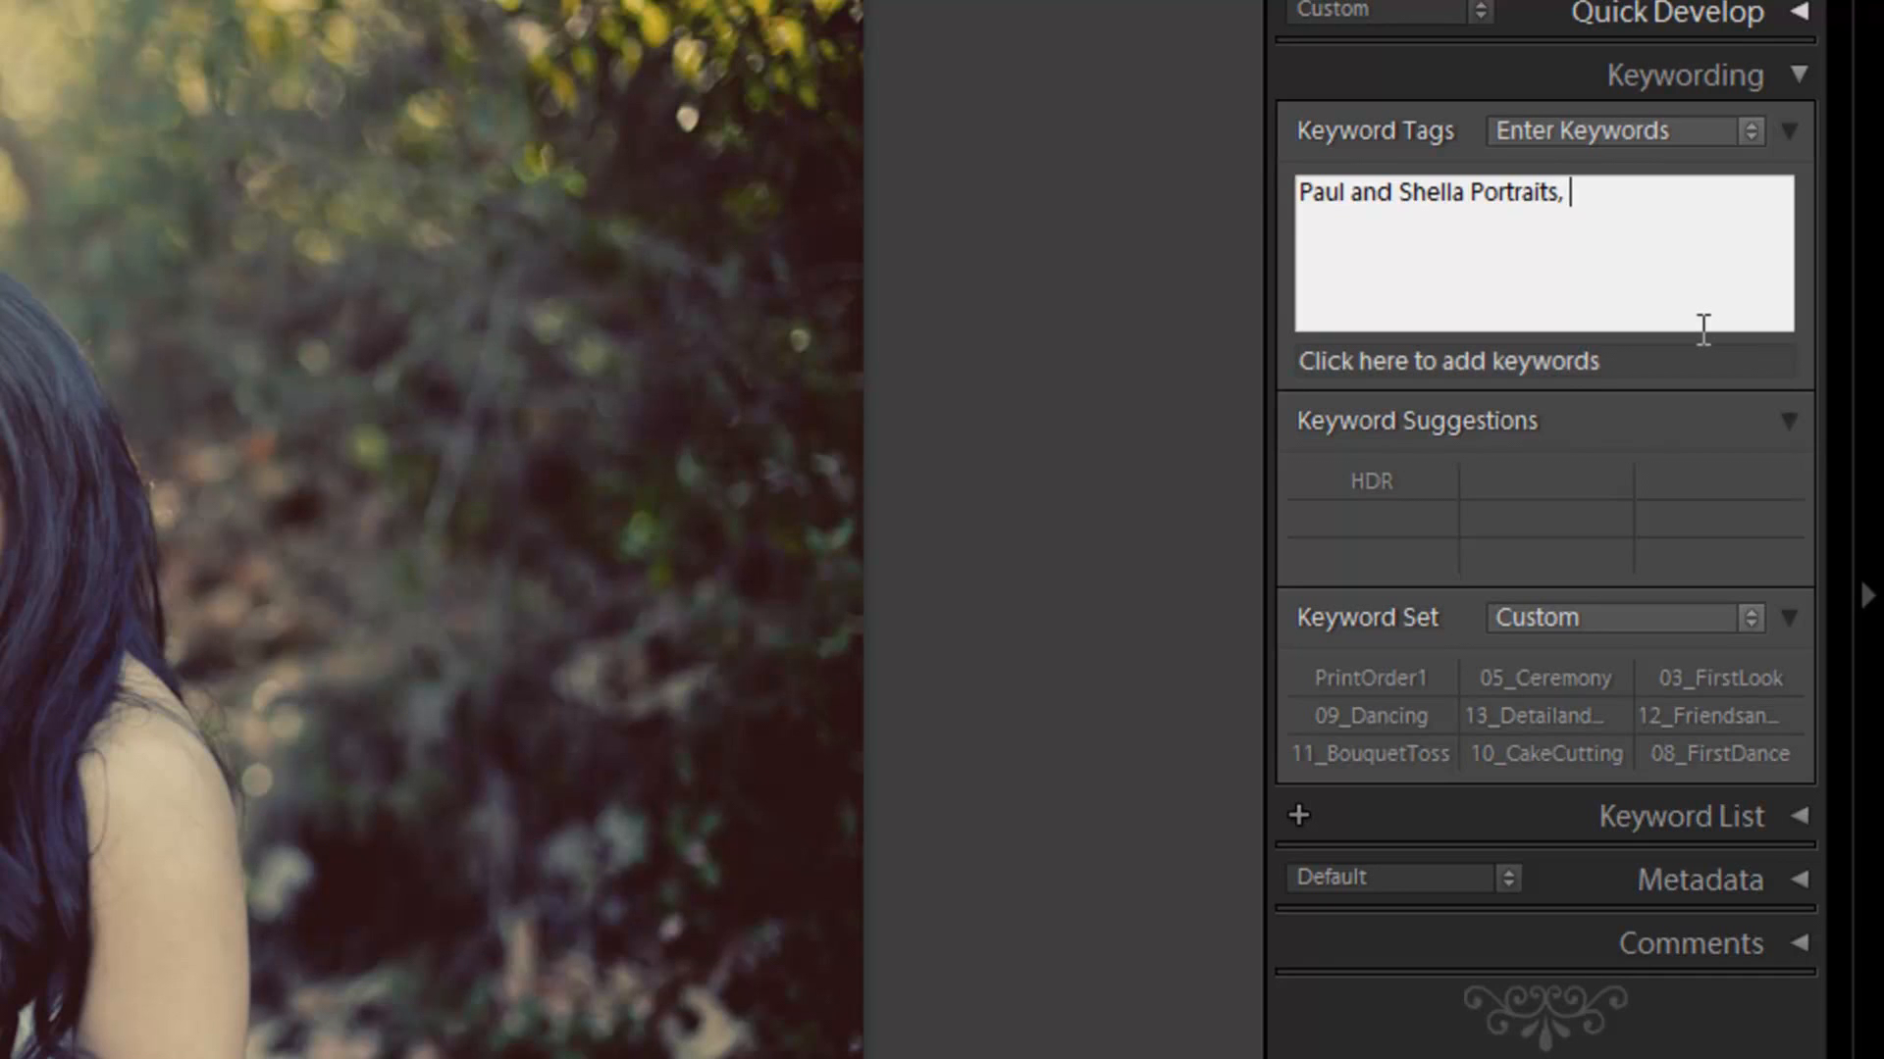
{"action": "type", "text": " Portrait"}
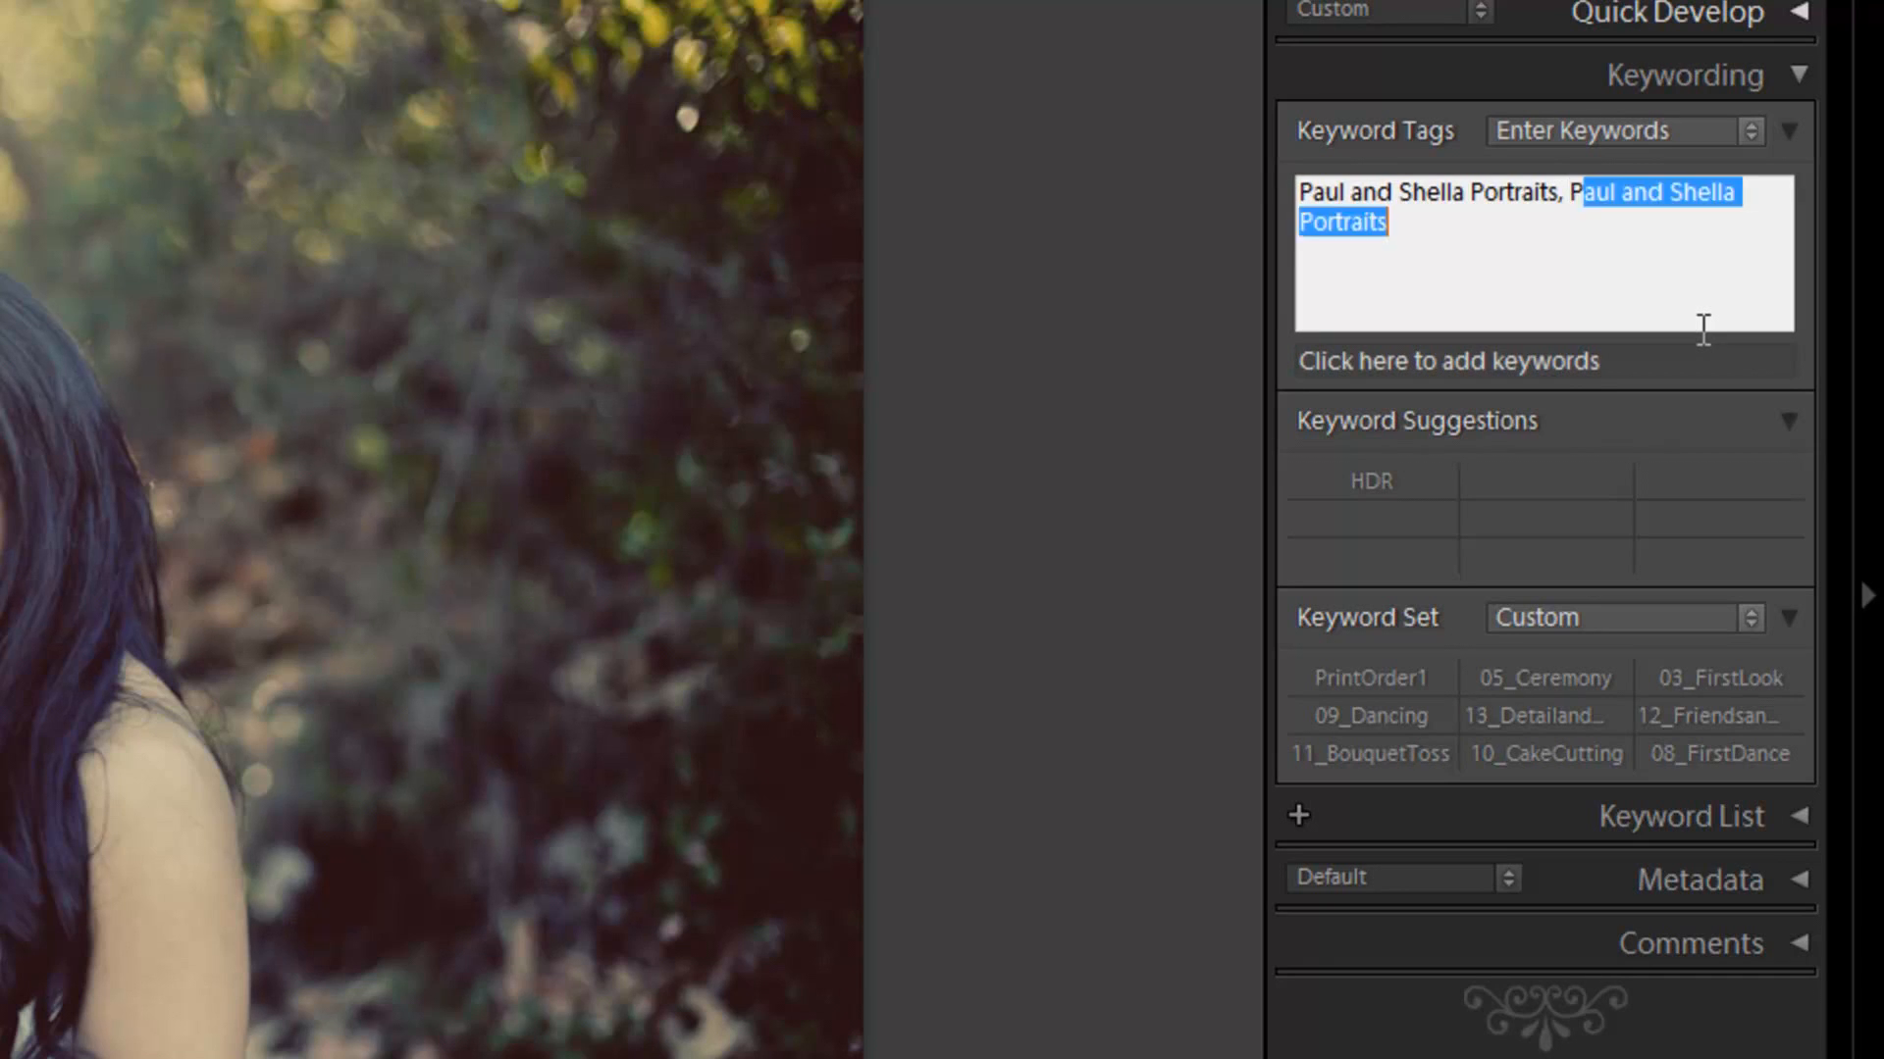
{"action": "type", "text": "s"}
{"action": "key", "text": "Return"}
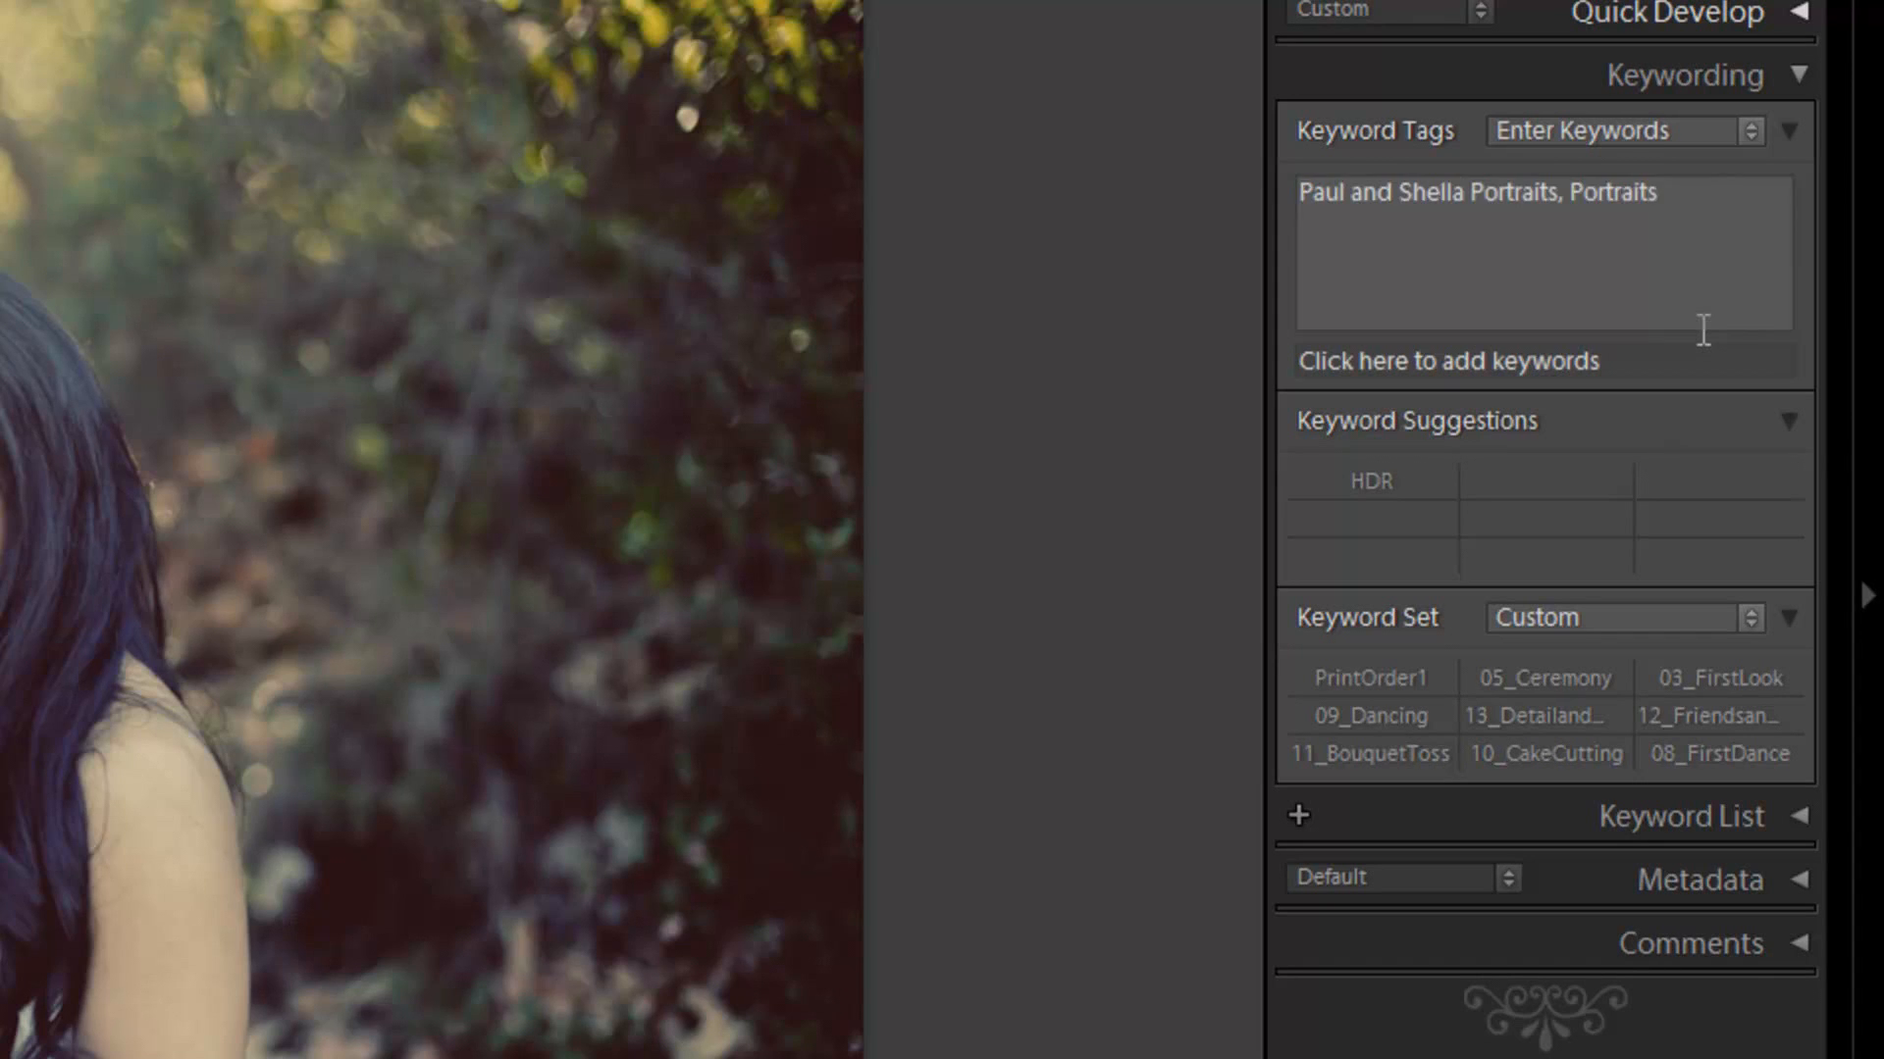
{"action": "left_click", "coordinate": [1707, 186]}
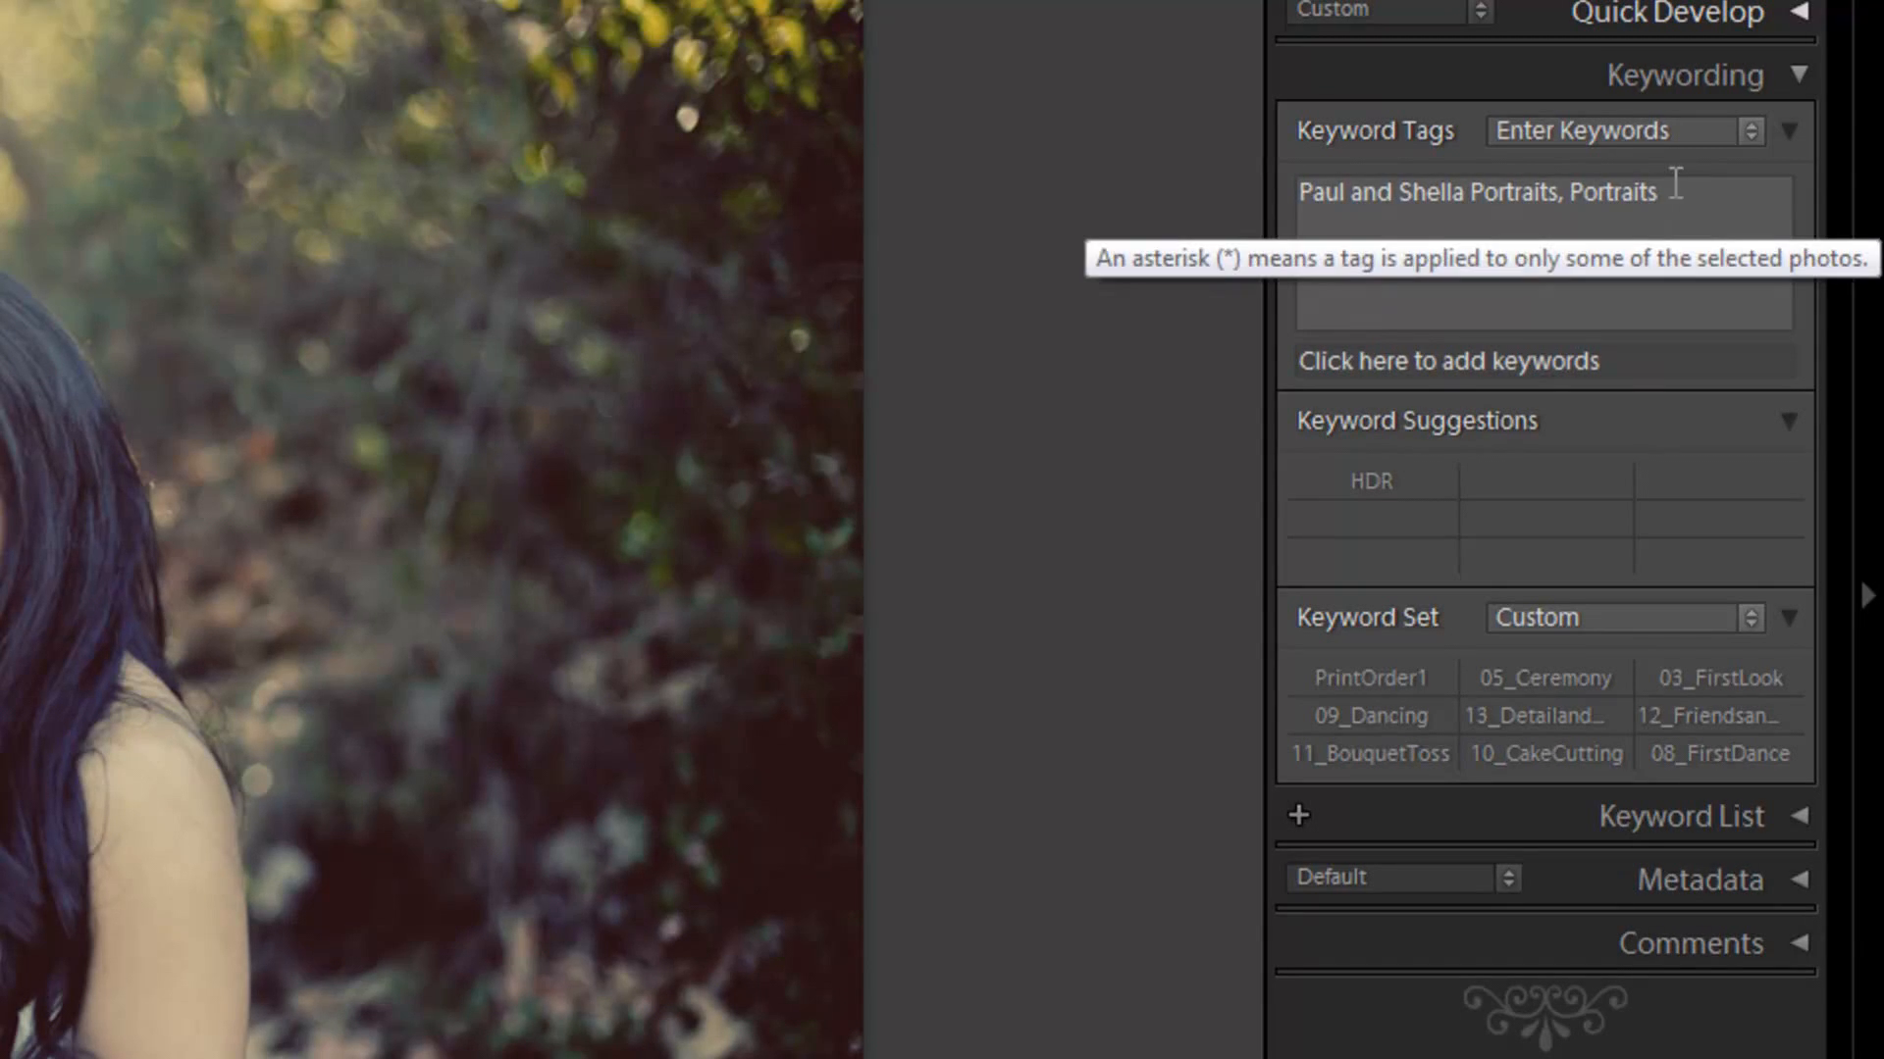
Step: Set the keyword separator to Spaces in the Interface preferences and apply the change
{"action": "left_click", "coordinate": [2, 16]}
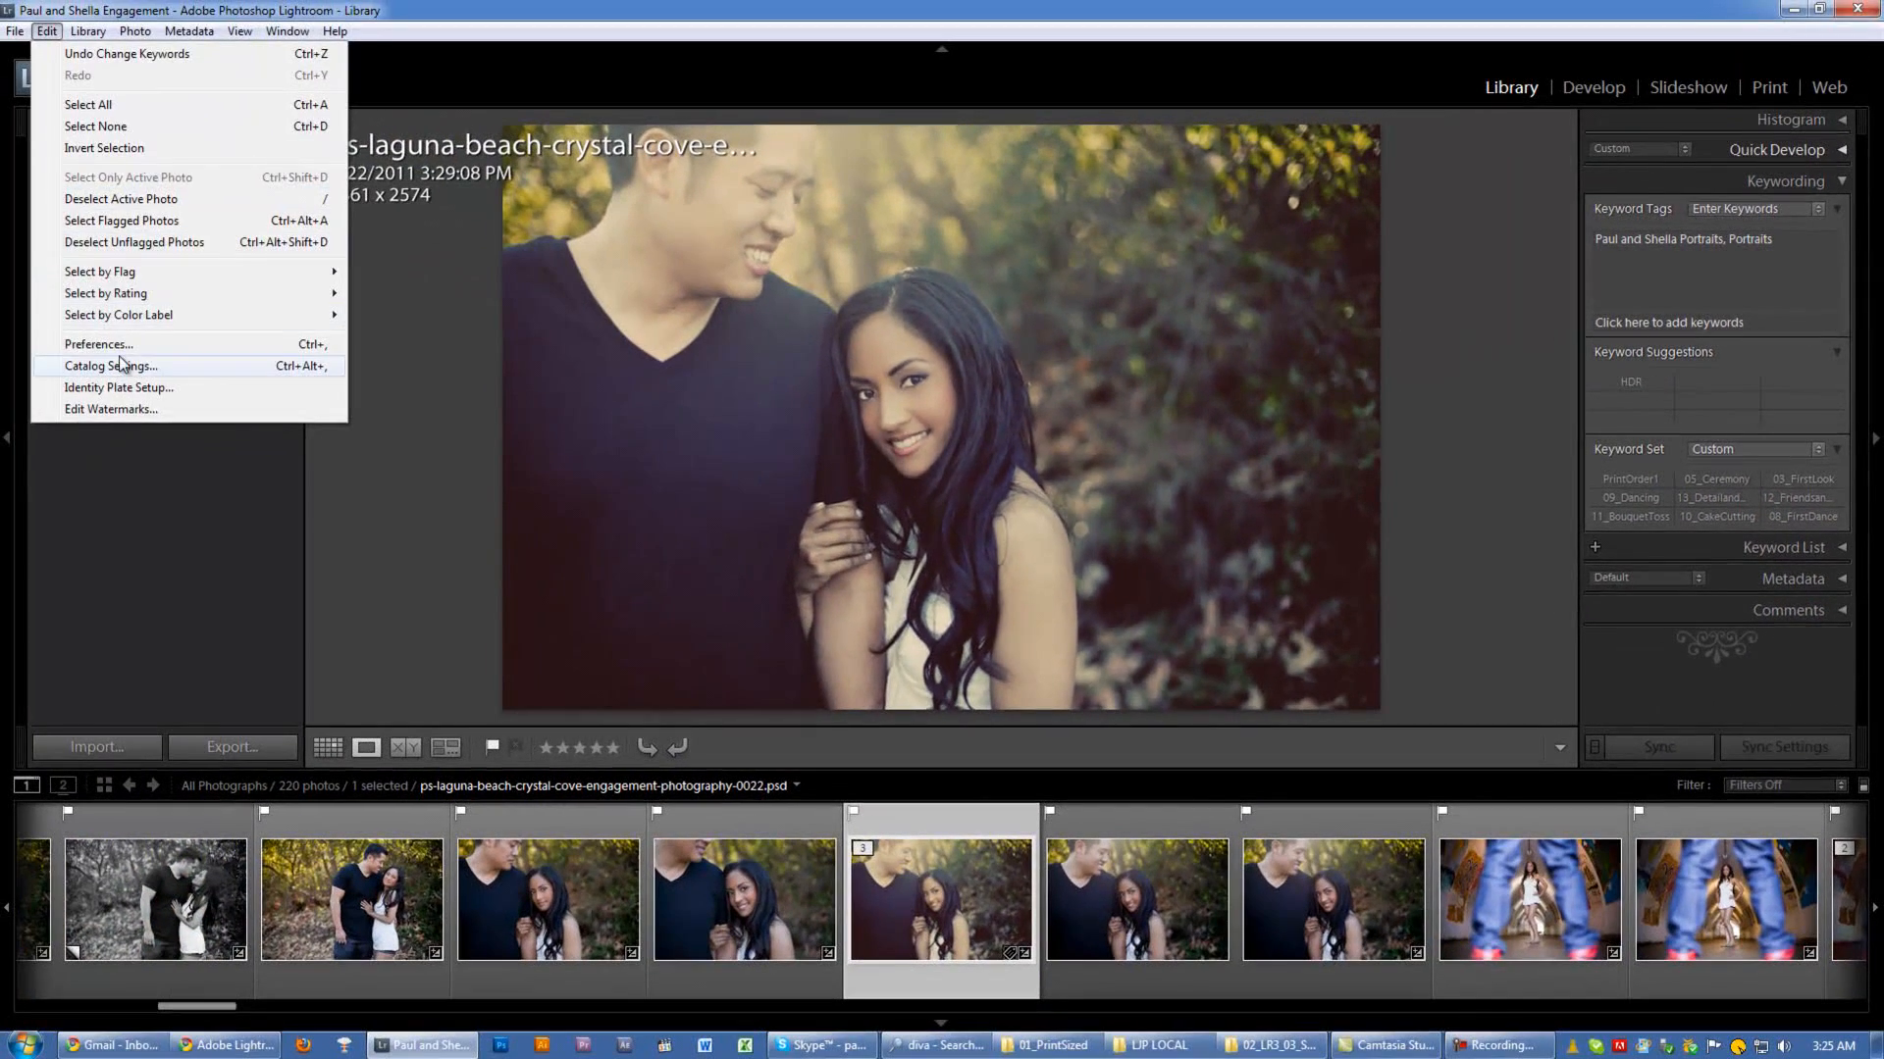
{"action": "left_click", "coordinate": [18, 371]}
{"action": "key", "text": "Escape"}
{"action": "left_click", "coordinate": [51, 37]}
{"action": "left_click", "coordinate": [149, 311]}
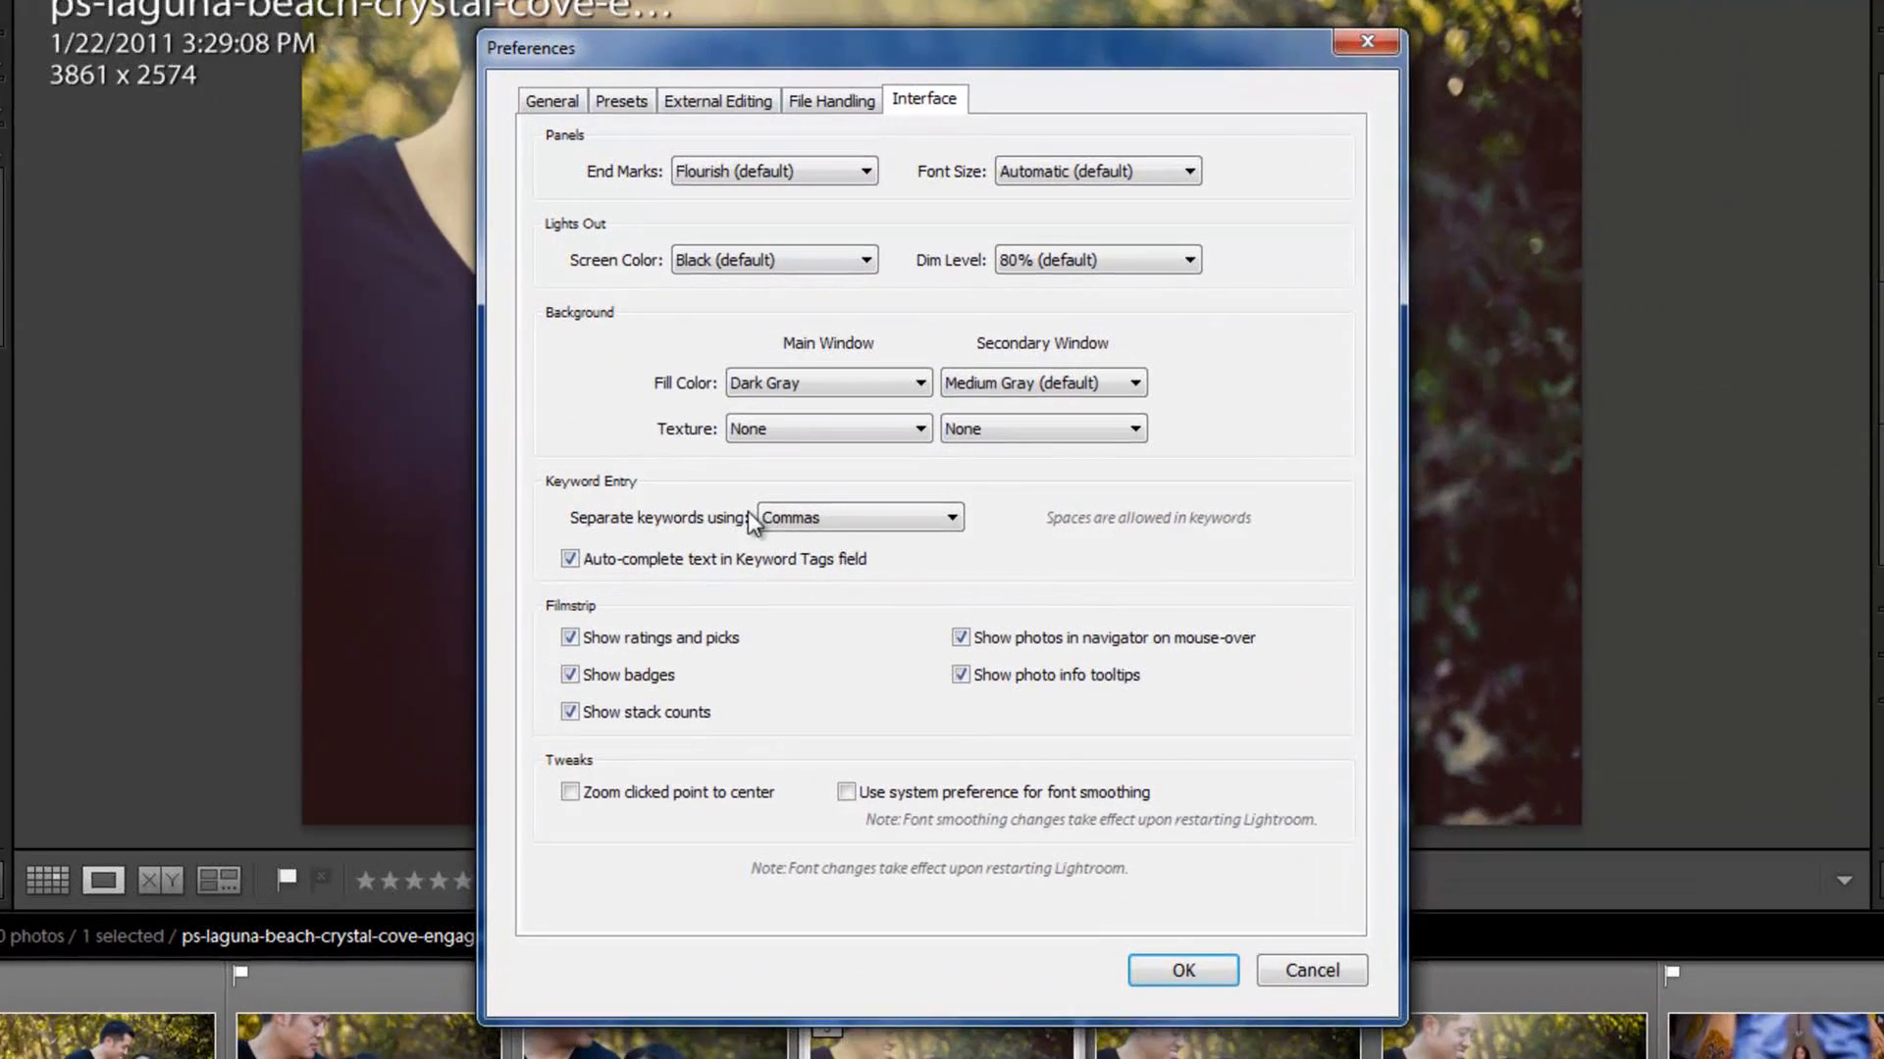
{"action": "left_click", "coordinate": [782, 517]}
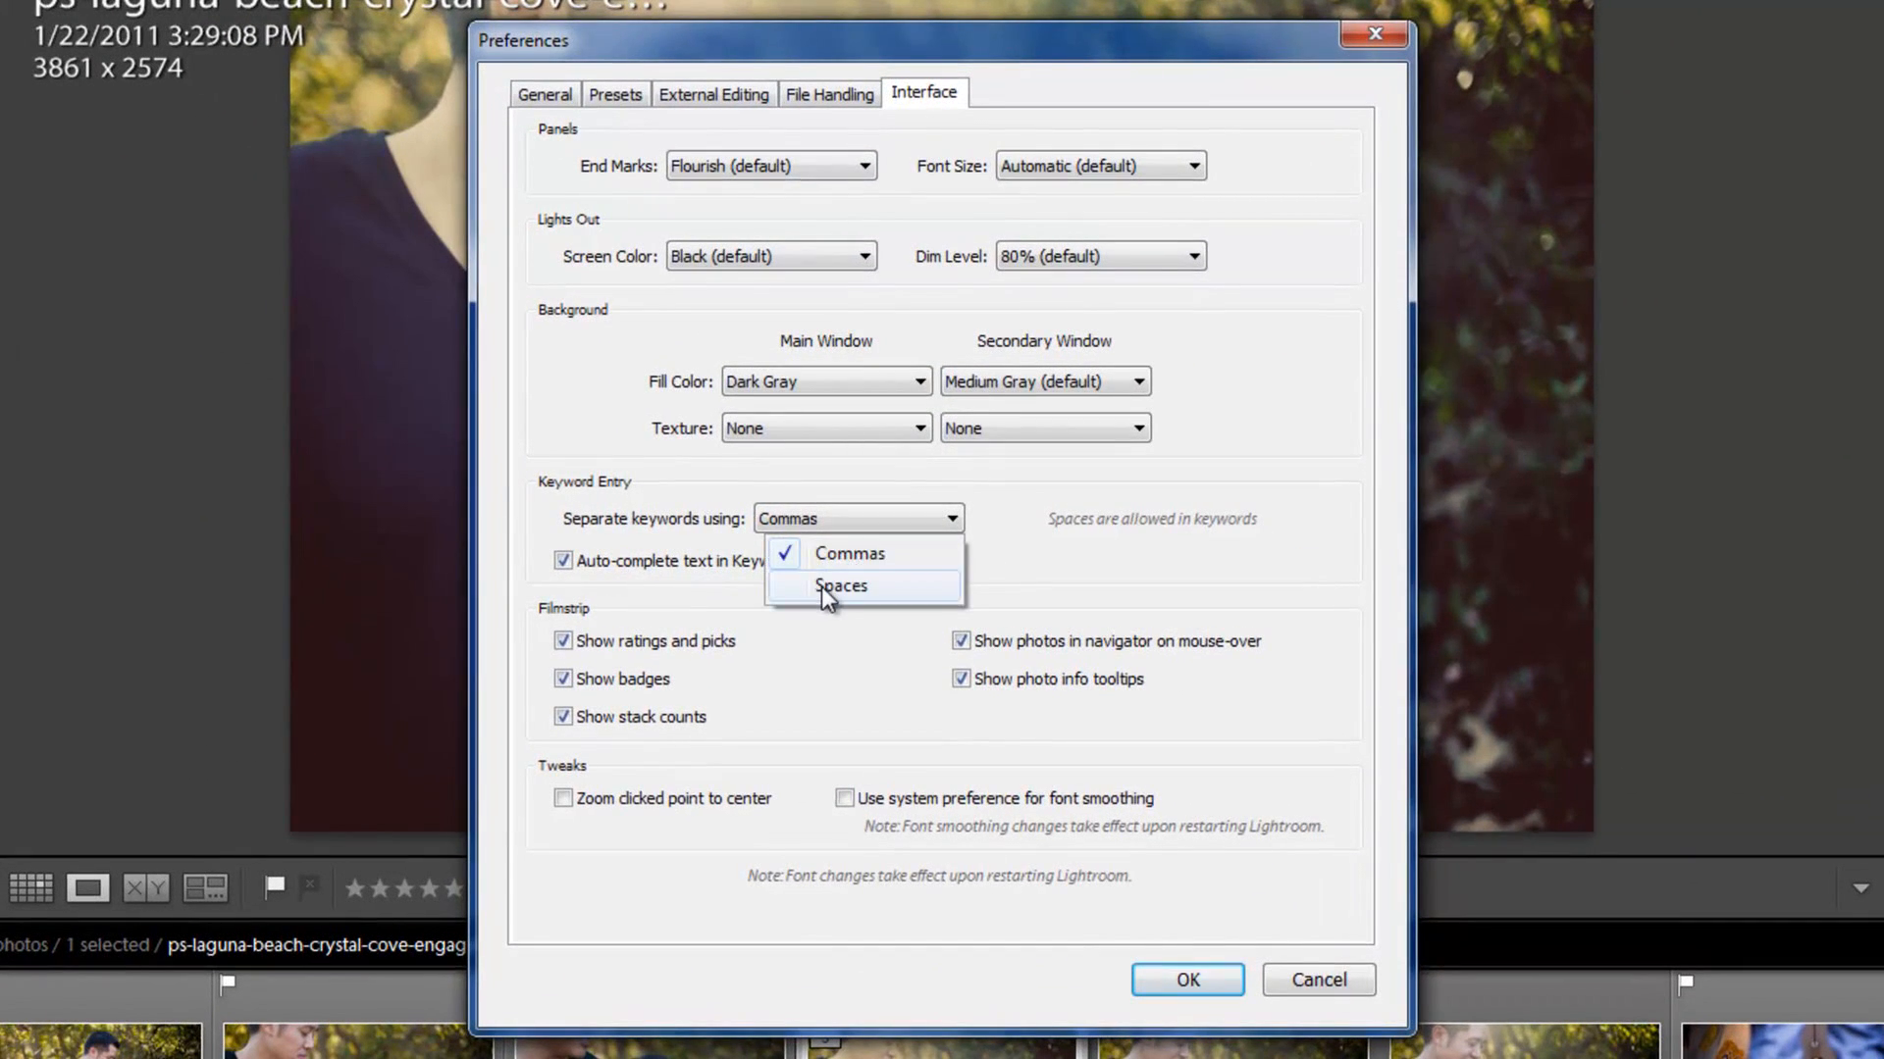
{"action": "left_click", "coordinate": [821, 587]}
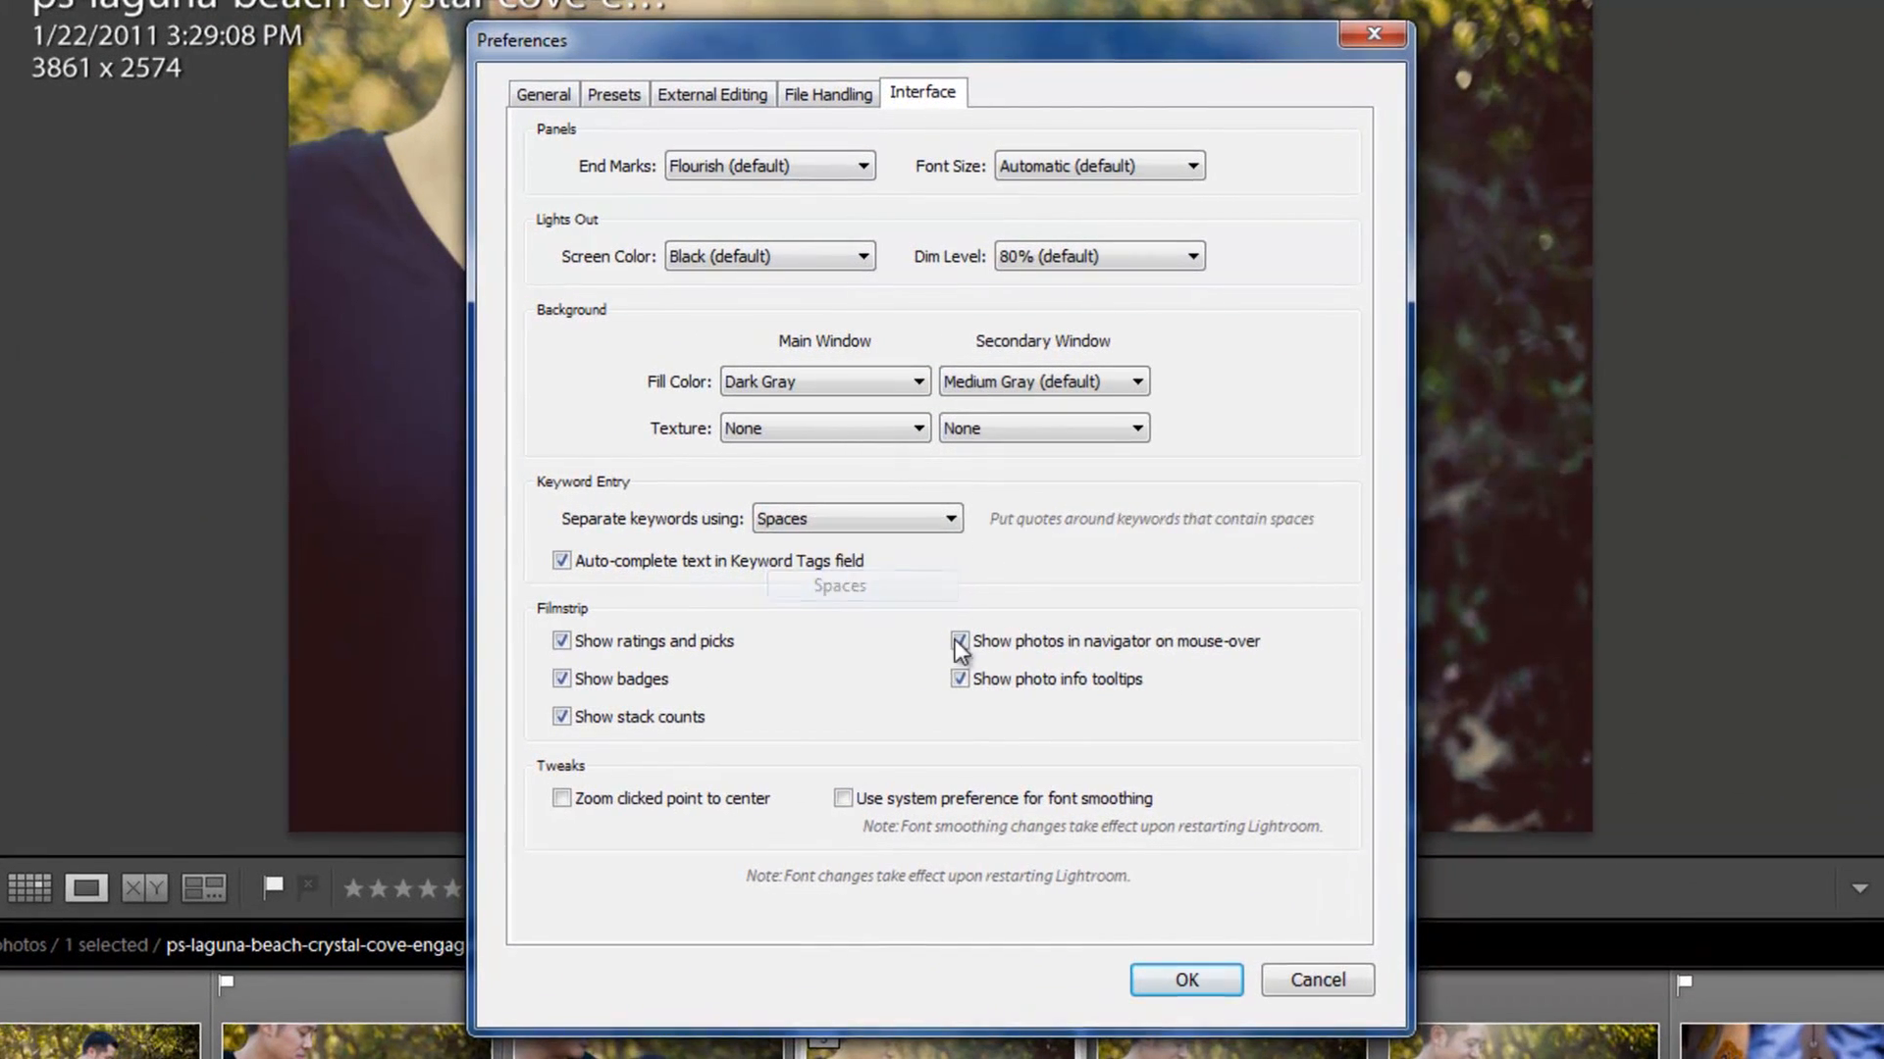
{"action": "left_click", "coordinate": [1187, 979]}
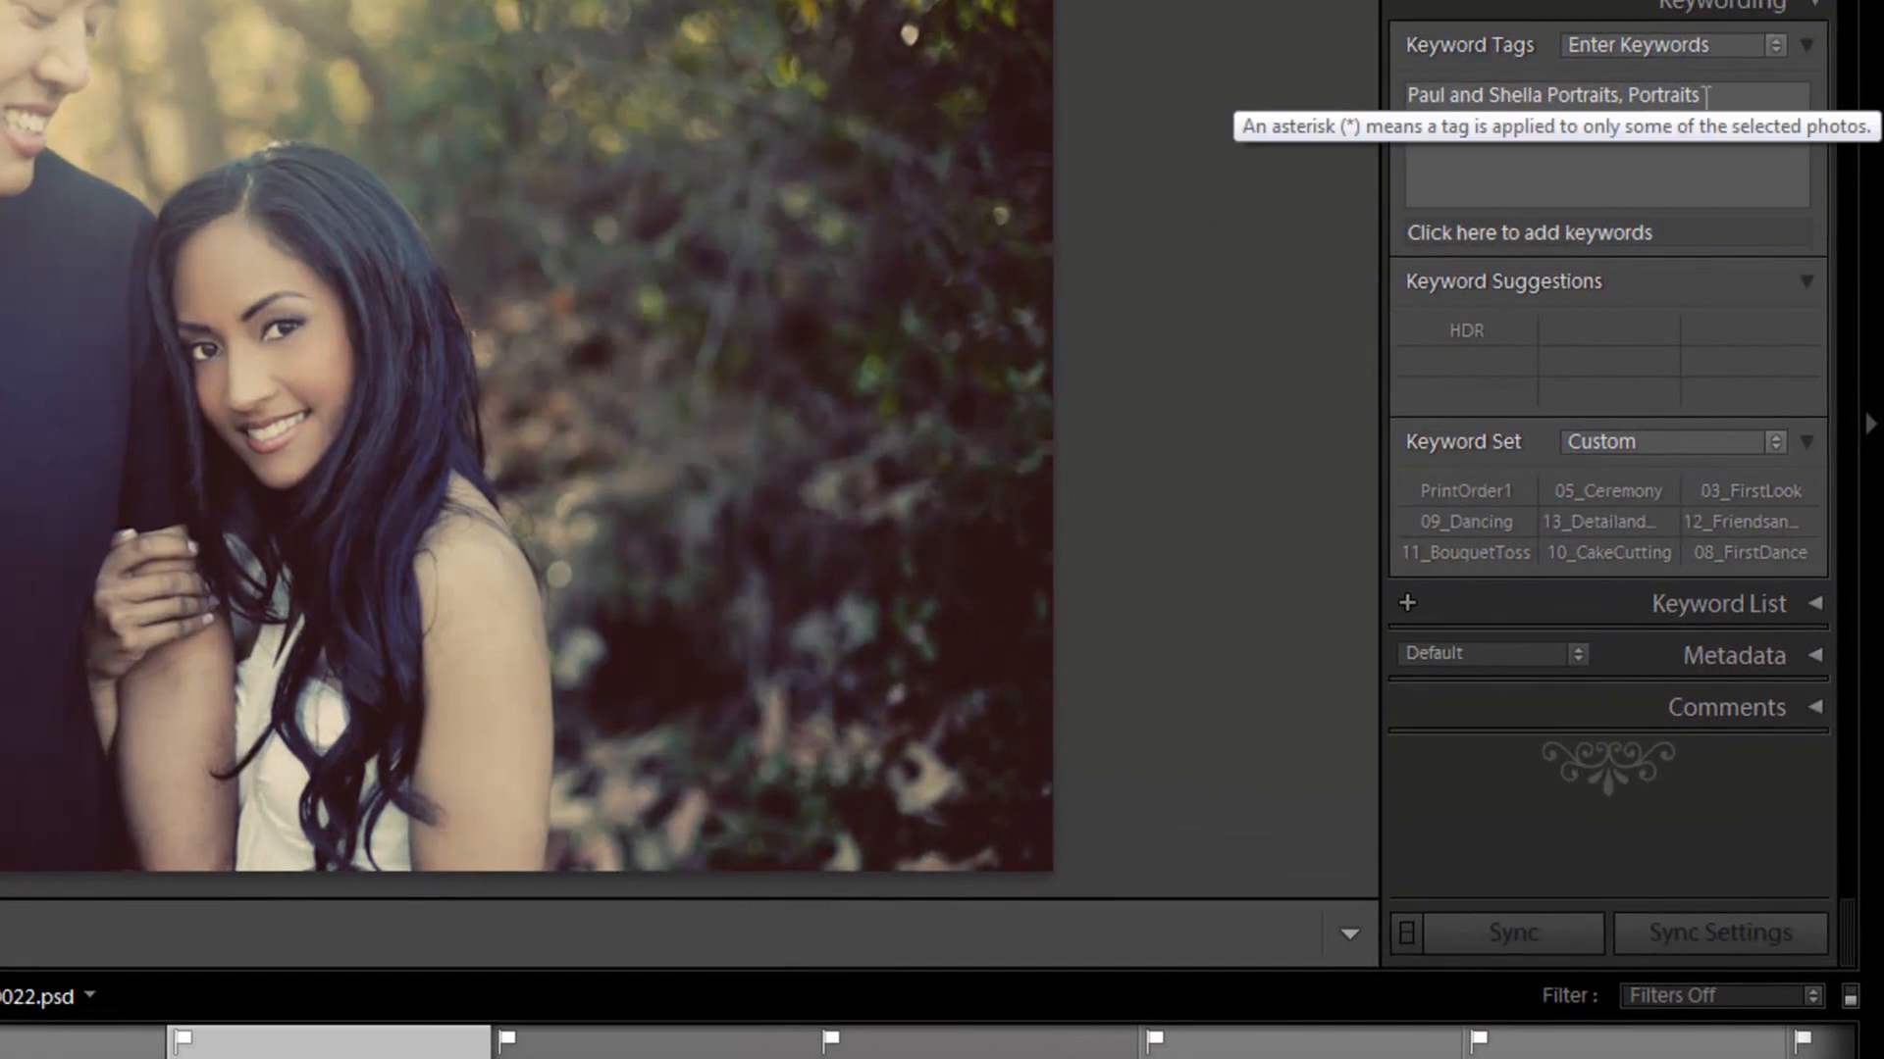
Step: Replace all of the photo's existing keywords with December Portraits, separated by a space
{"action": "left_click", "coordinate": [1749, 114]}
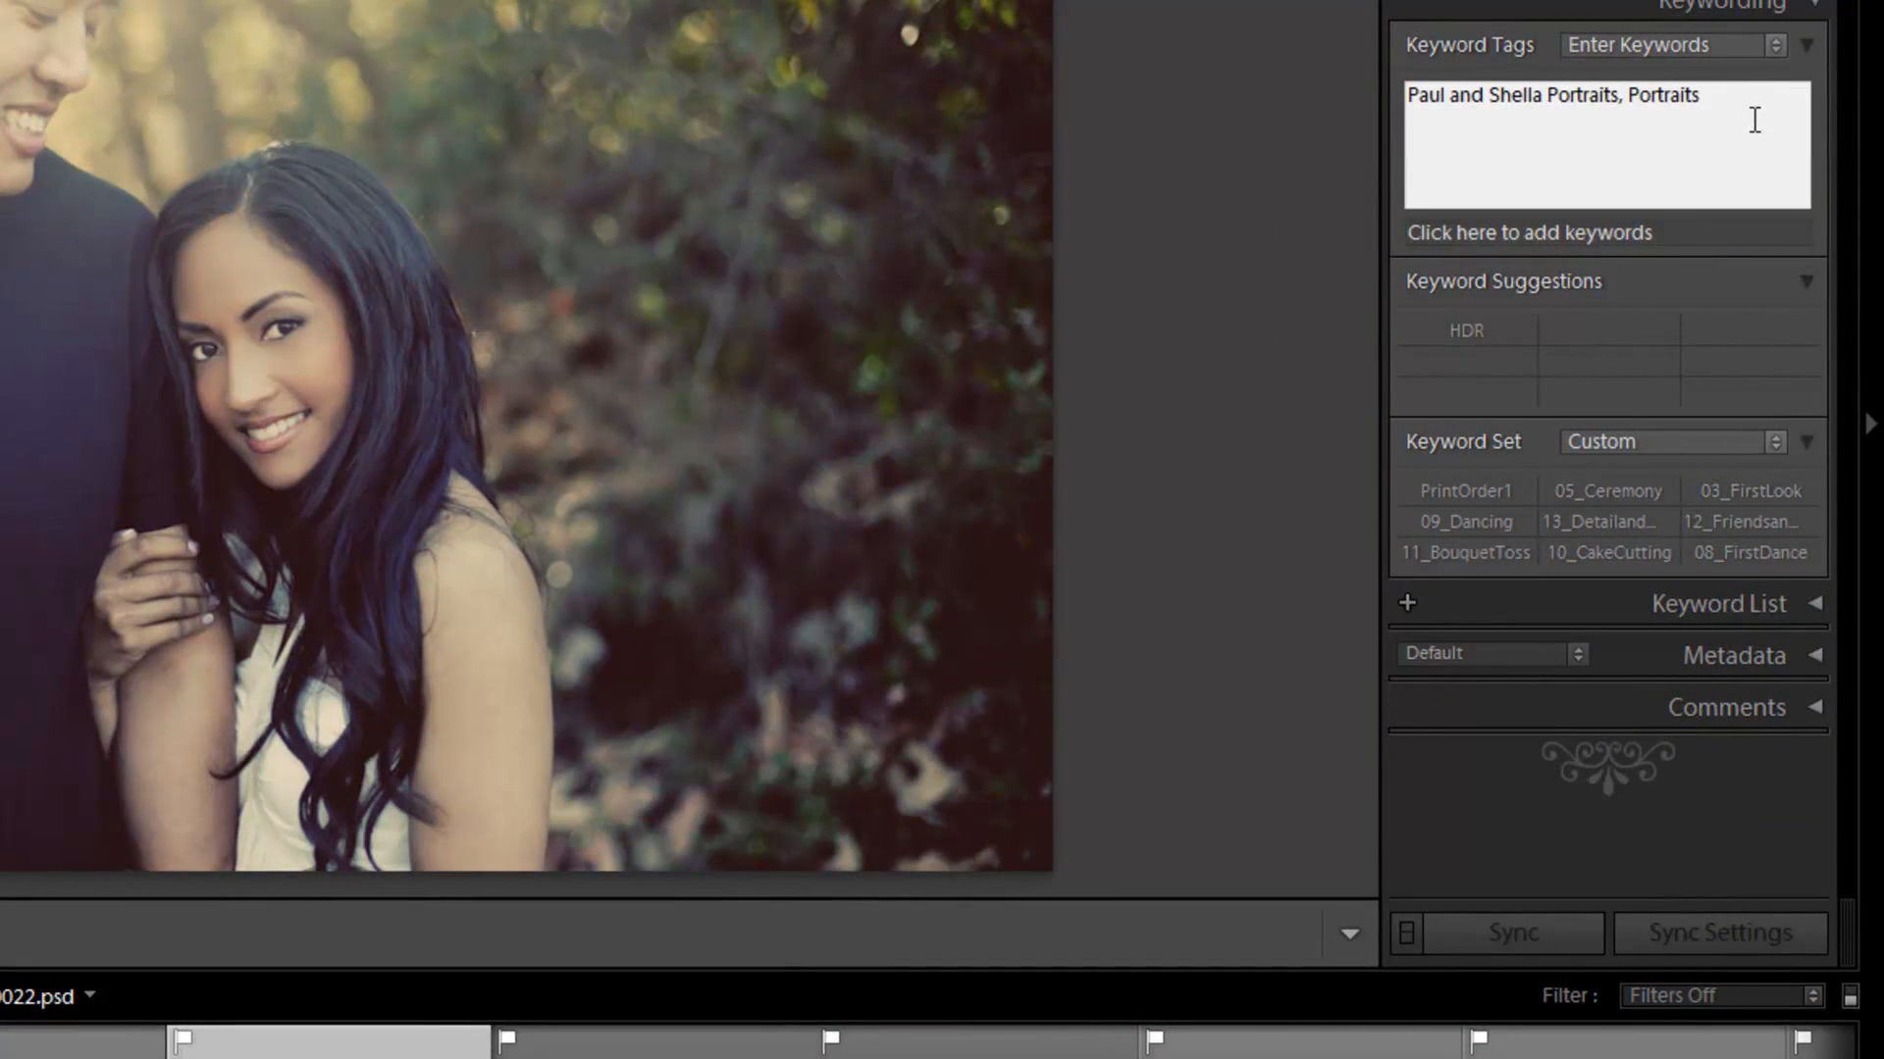
{"action": "key", "text": "ctrl+a"}
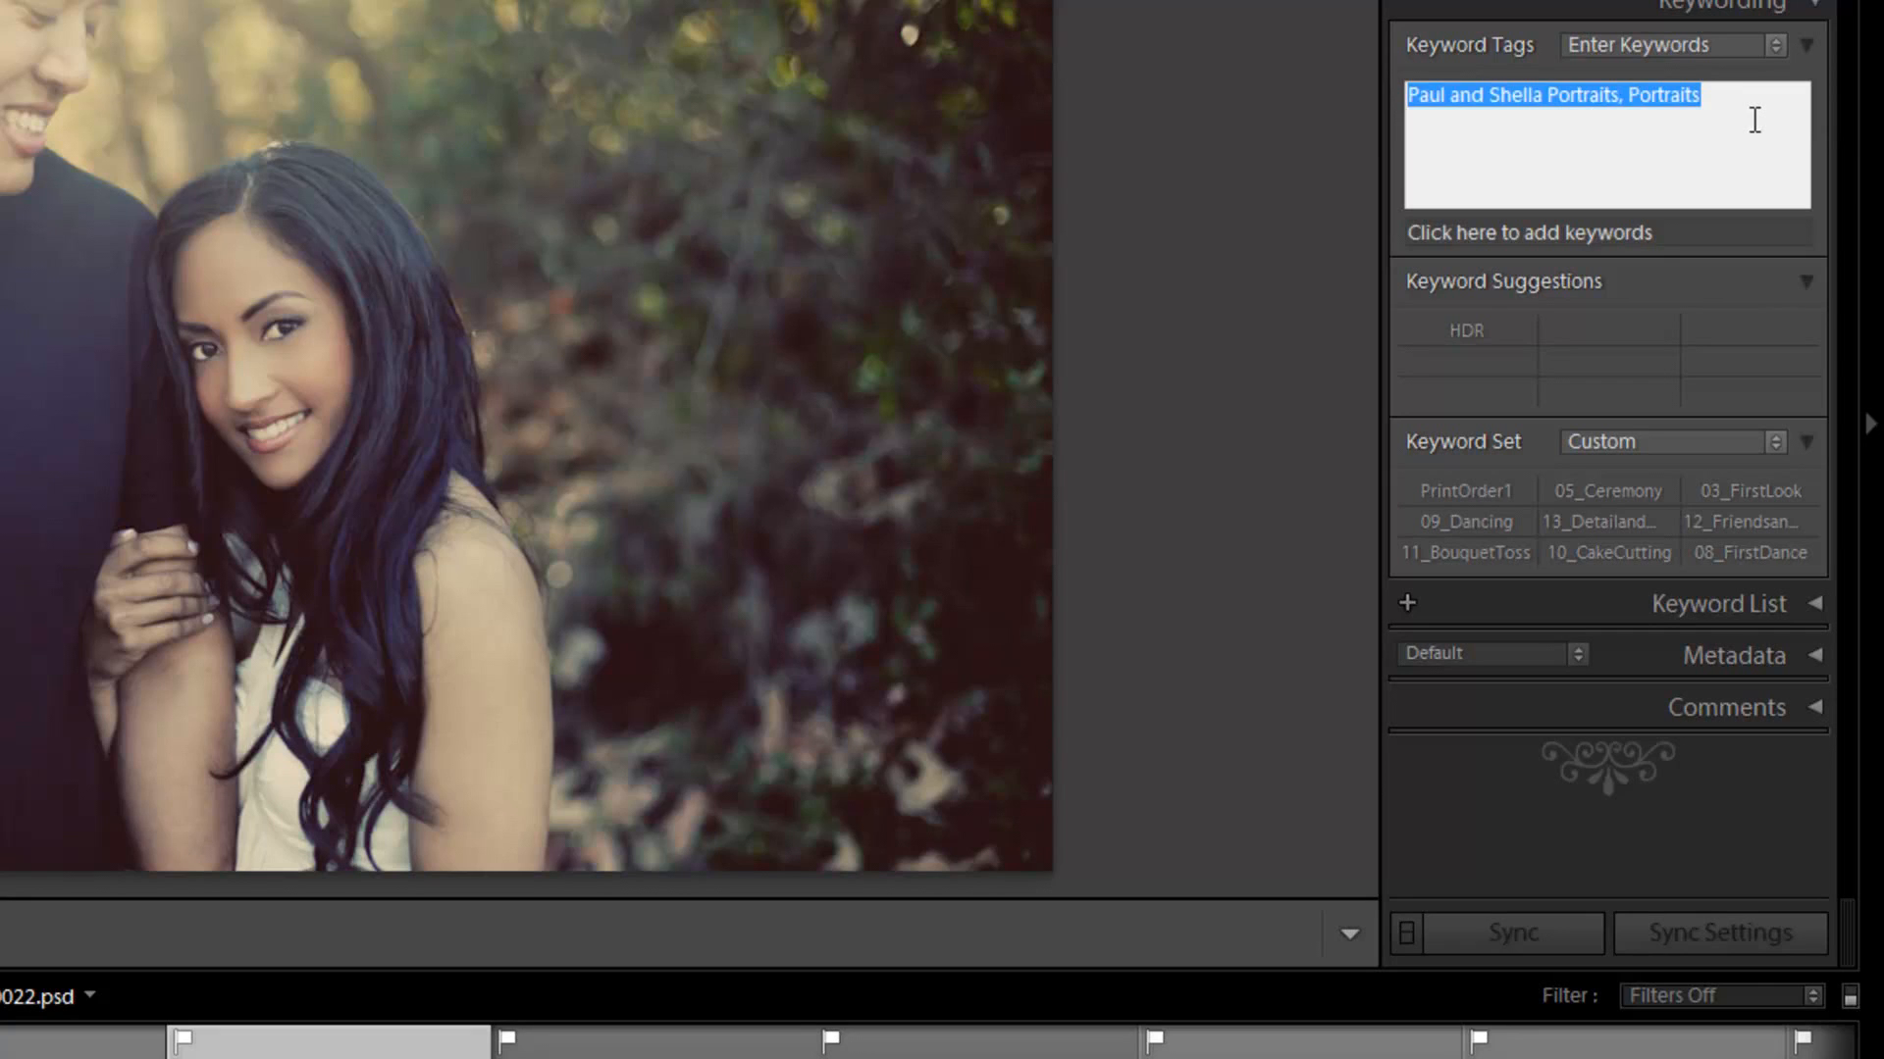
{"action": "type", "text": "December Port"}
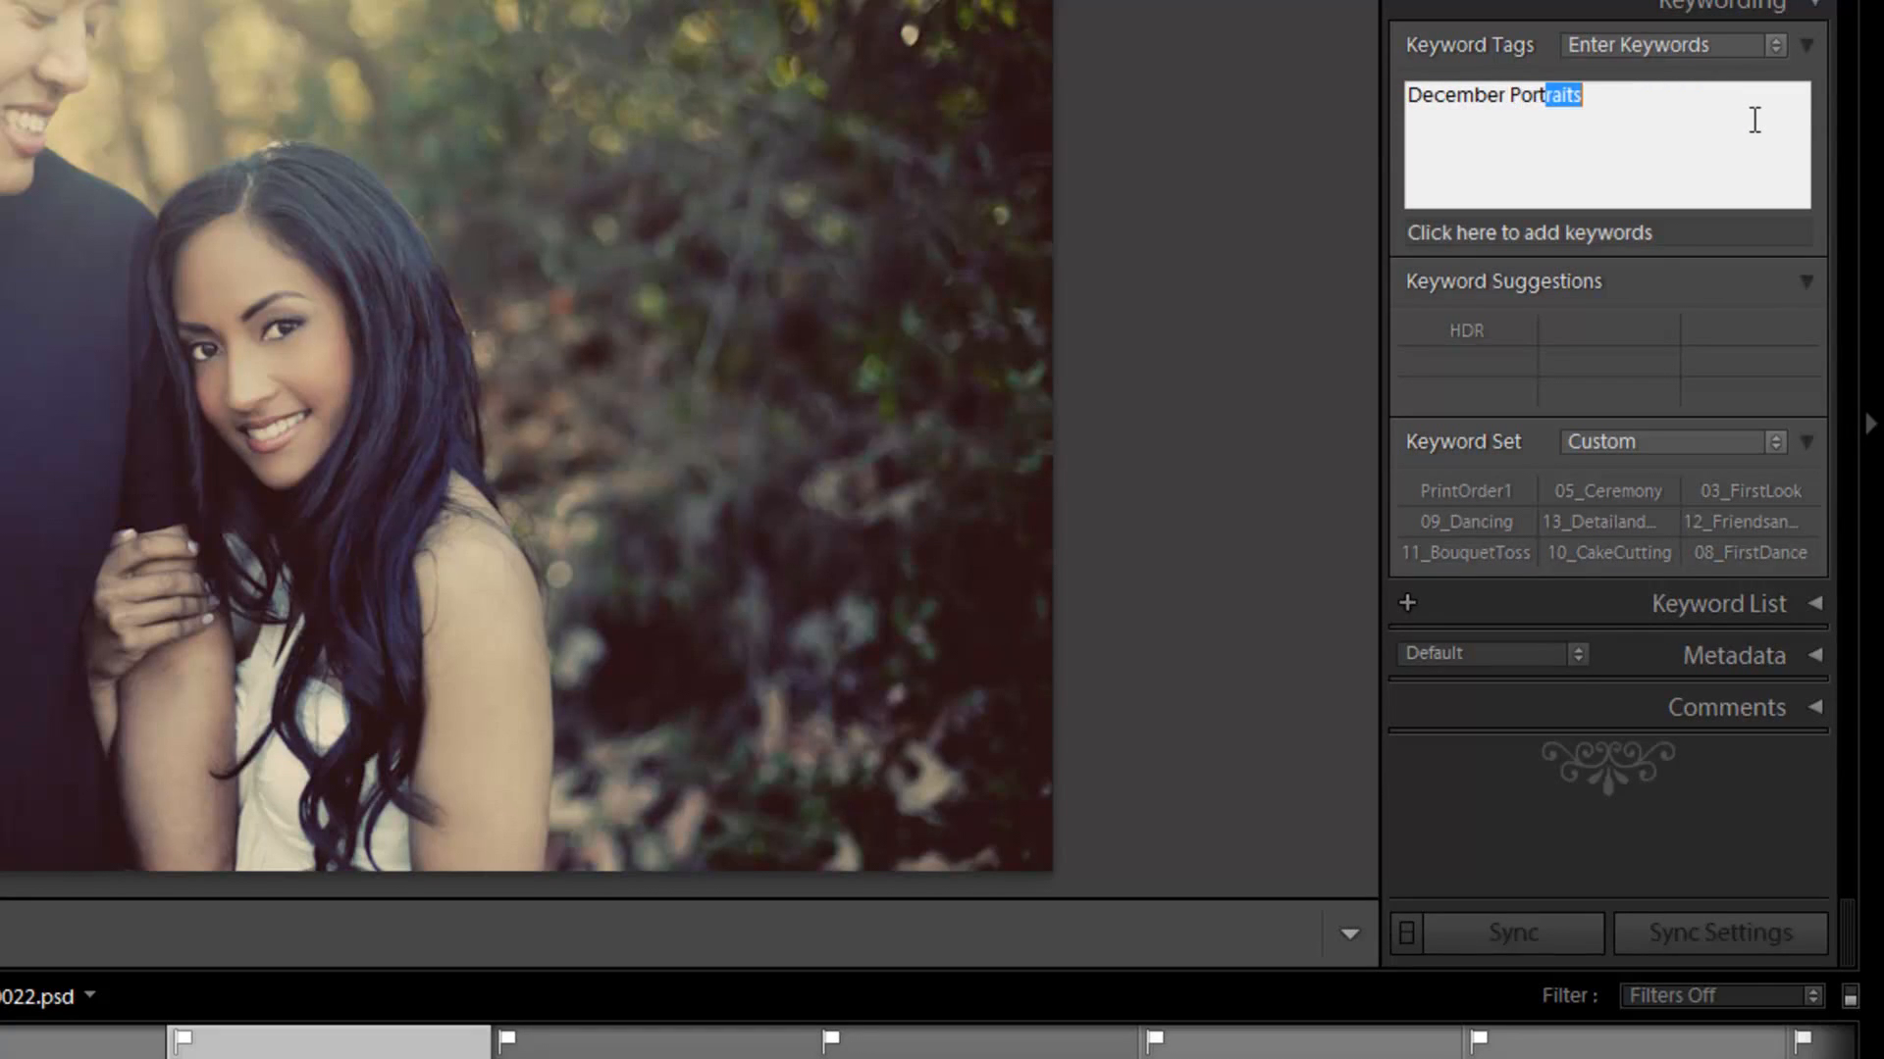
{"action": "key", "text": "Return"}
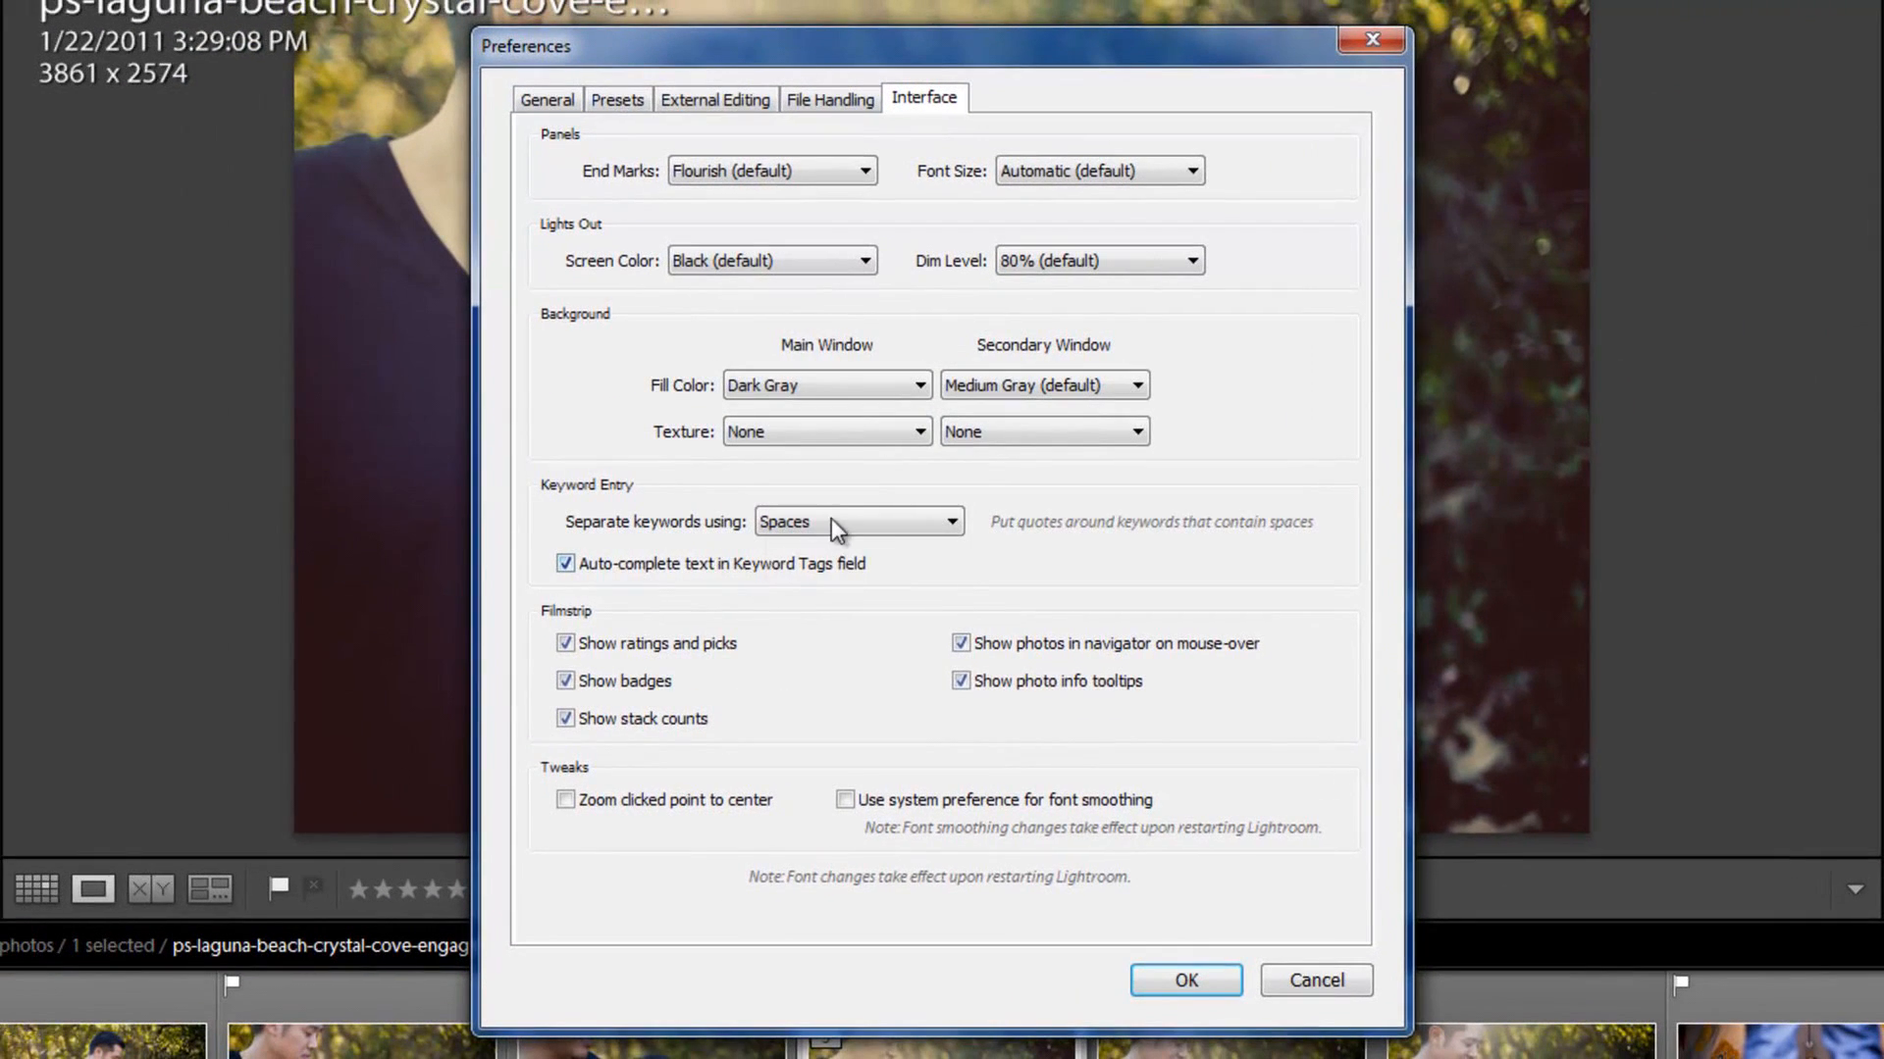
Step: Set the keyword separator back to Commas in the Interface preferences and apply it
{"action": "left_click", "coordinate": [832, 520]}
{"action": "left_click", "coordinate": [824, 557]}
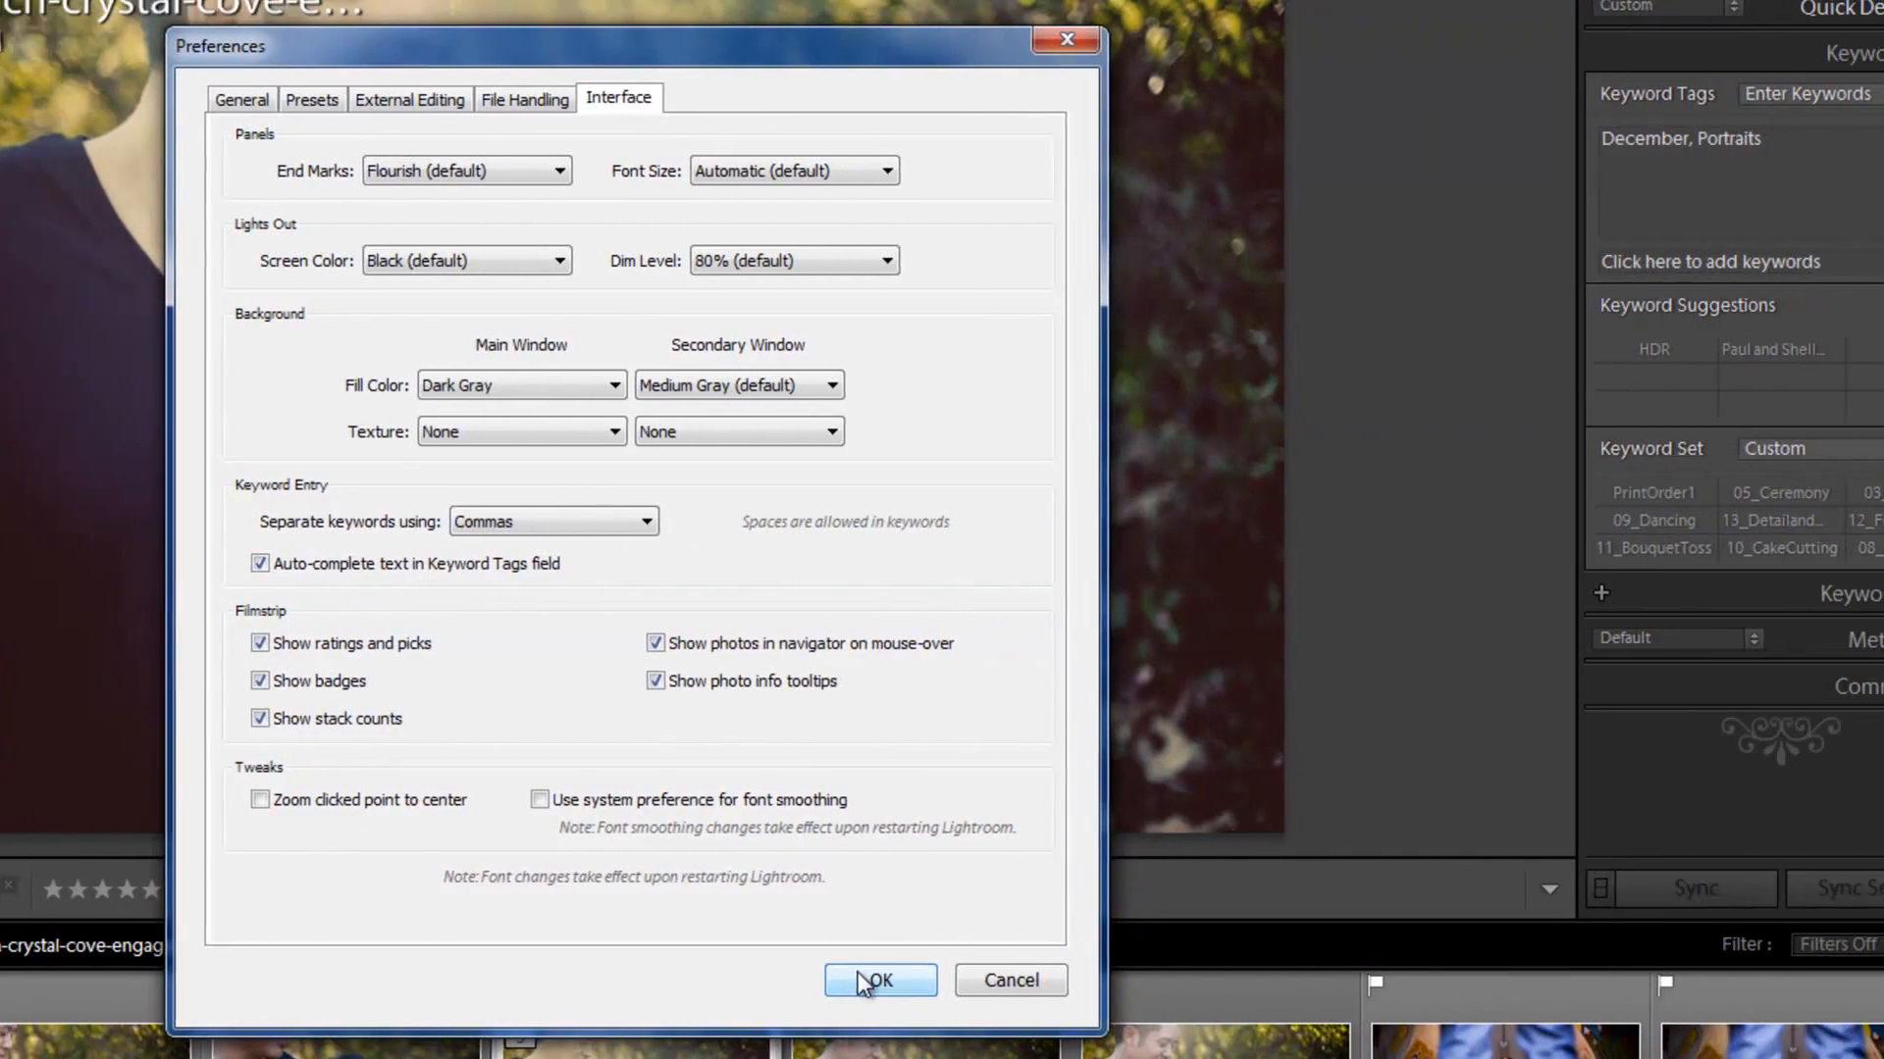
{"action": "left_click", "coordinate": [1186, 980]}
Step: Append HDR to the photo's keyword tags using the auto-complete suggestion
{"action": "left_click", "coordinate": [1674, 160]}
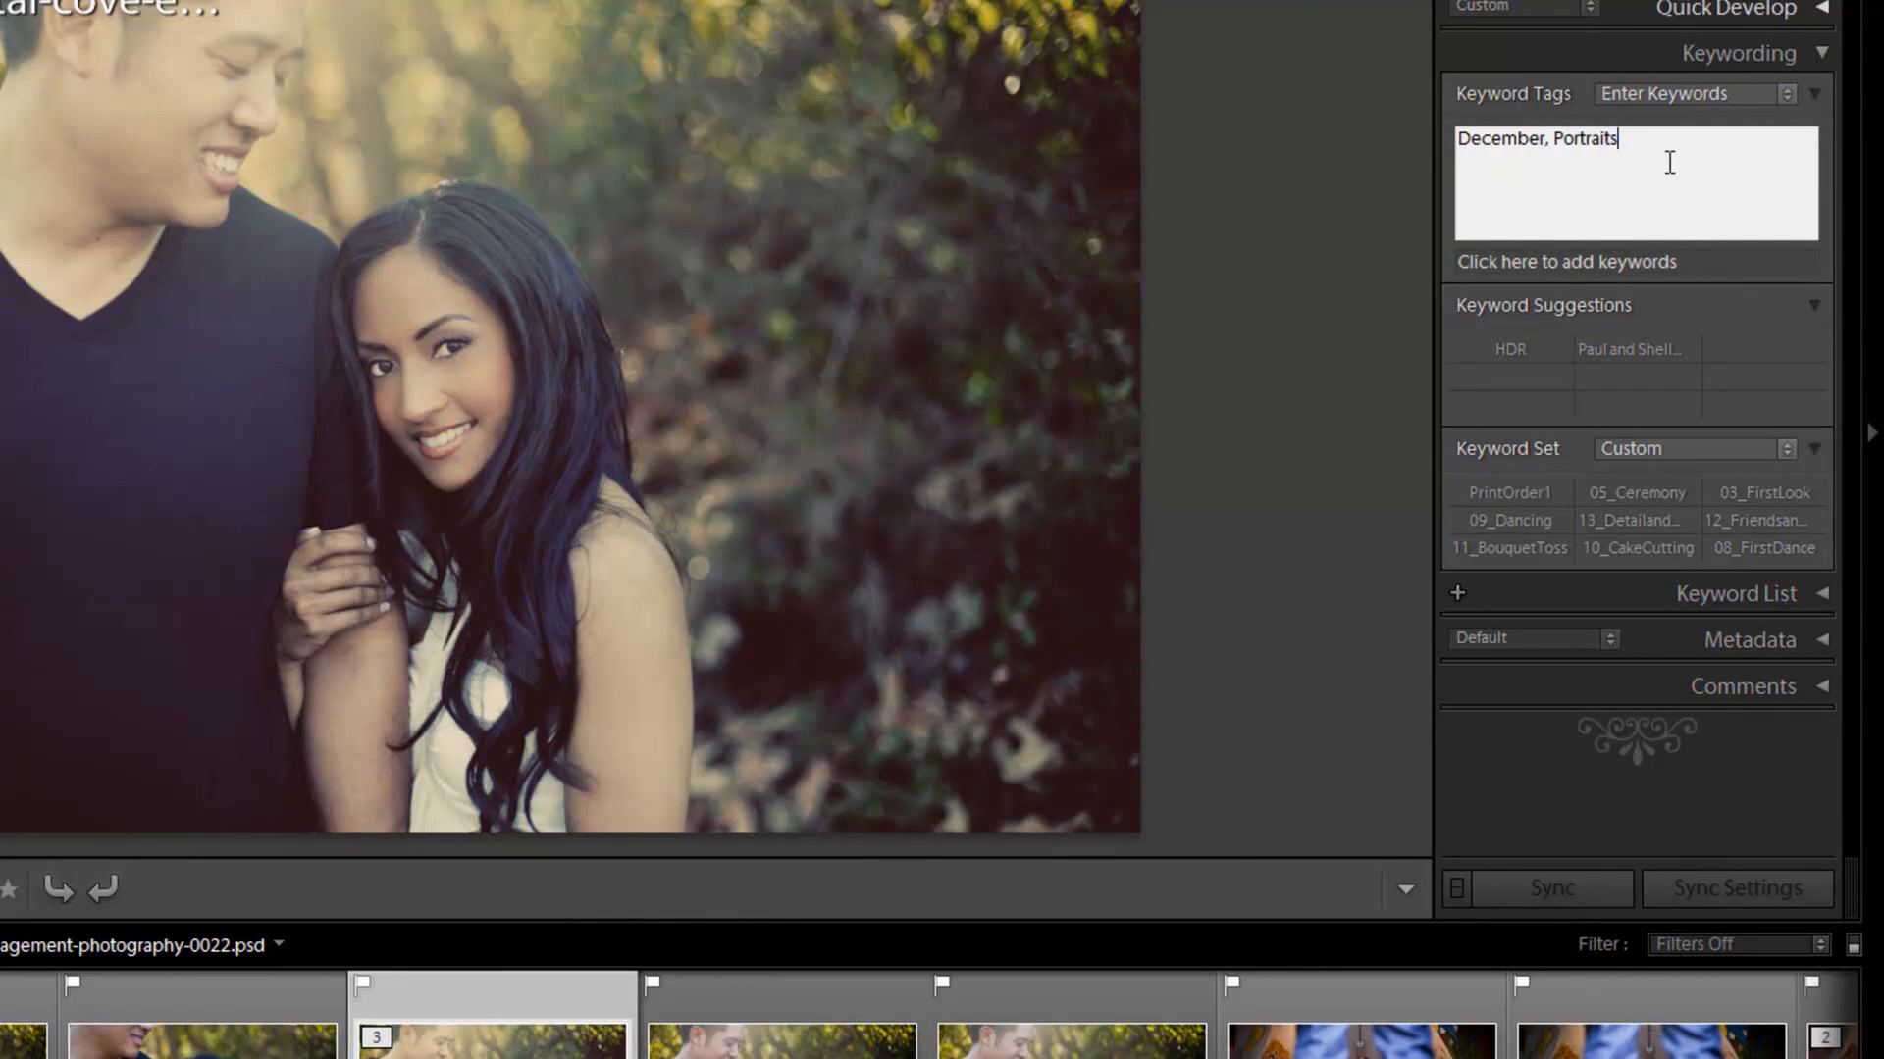
{"action": "type", "text": "HDR"}
{"action": "left_click", "coordinate": [1679, 142]}
{"action": "left_click_drag", "start_coordinate": [1679, 142], "coordinate": [1626, 134]}
{"action": "left_click", "coordinate": [1644, 201]}
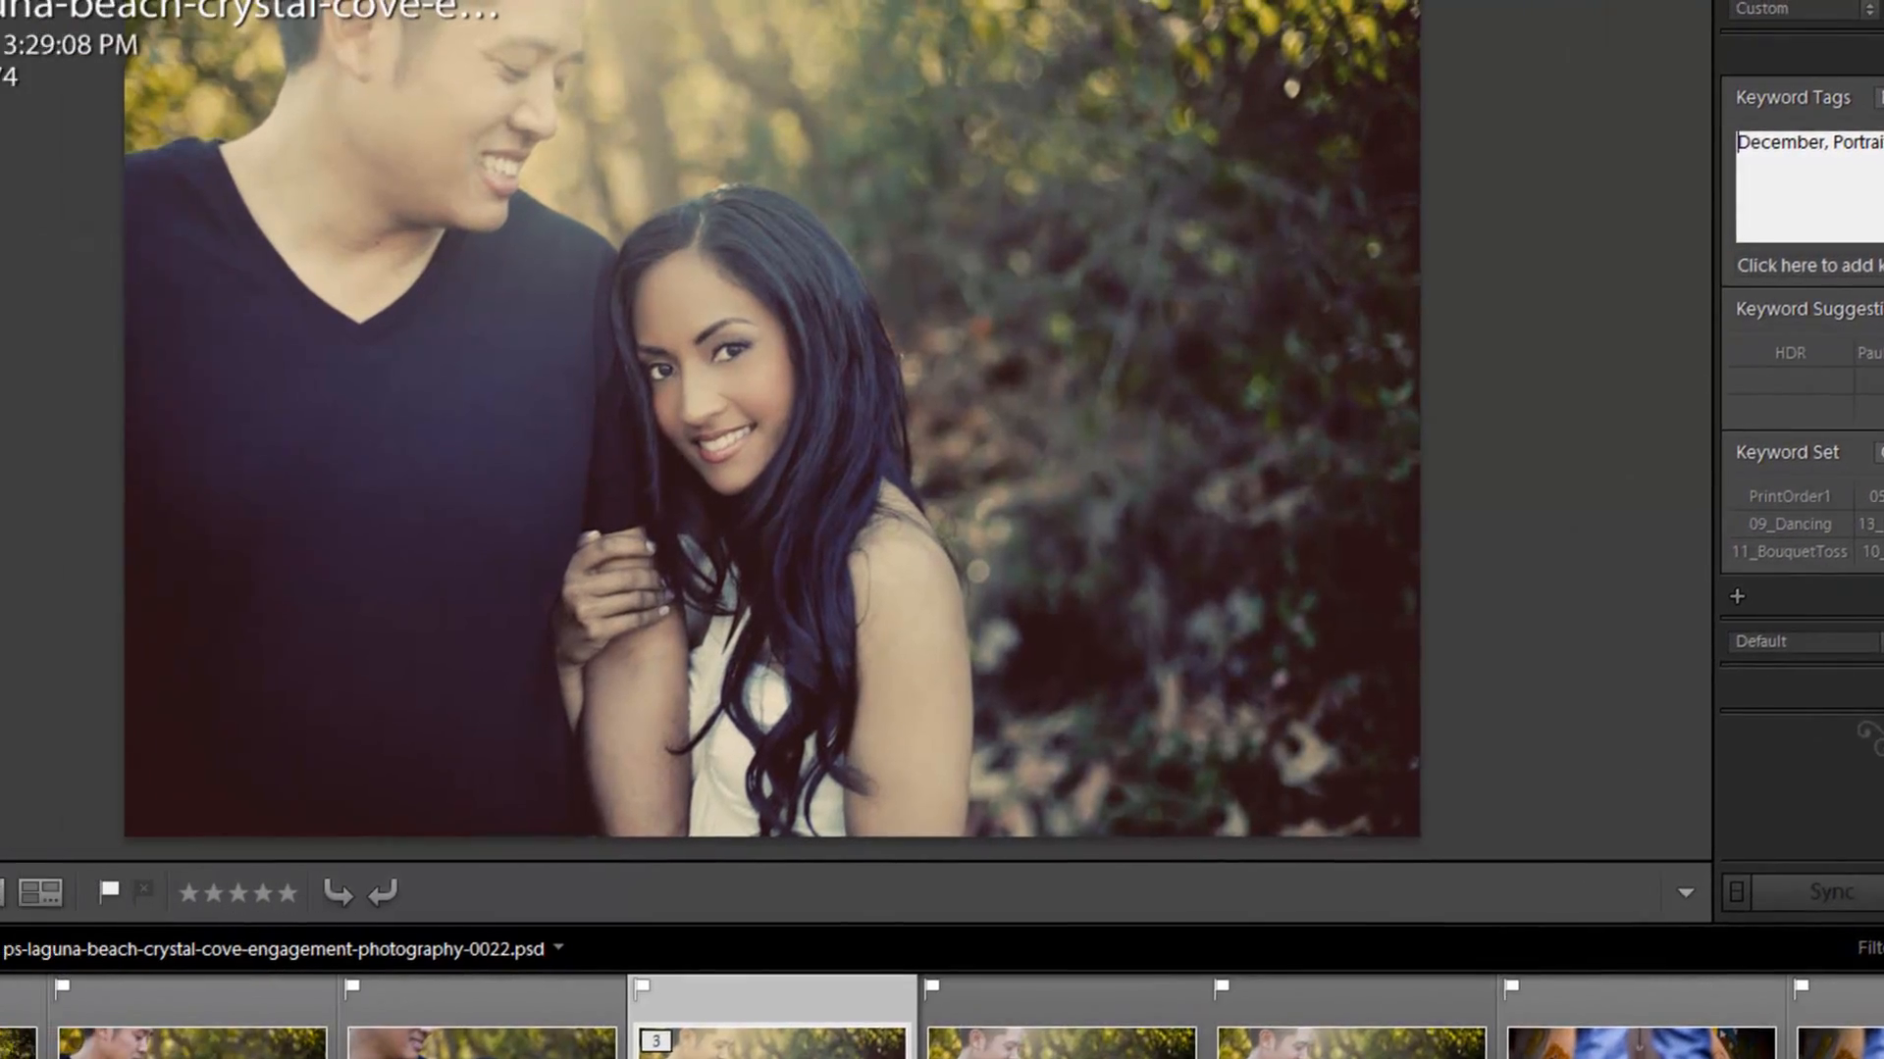
Step: Examine the keyword auto-complete option in the Interface preferences and close the dialog without changes
{"action": "key", "text": "ctrl+comma"}
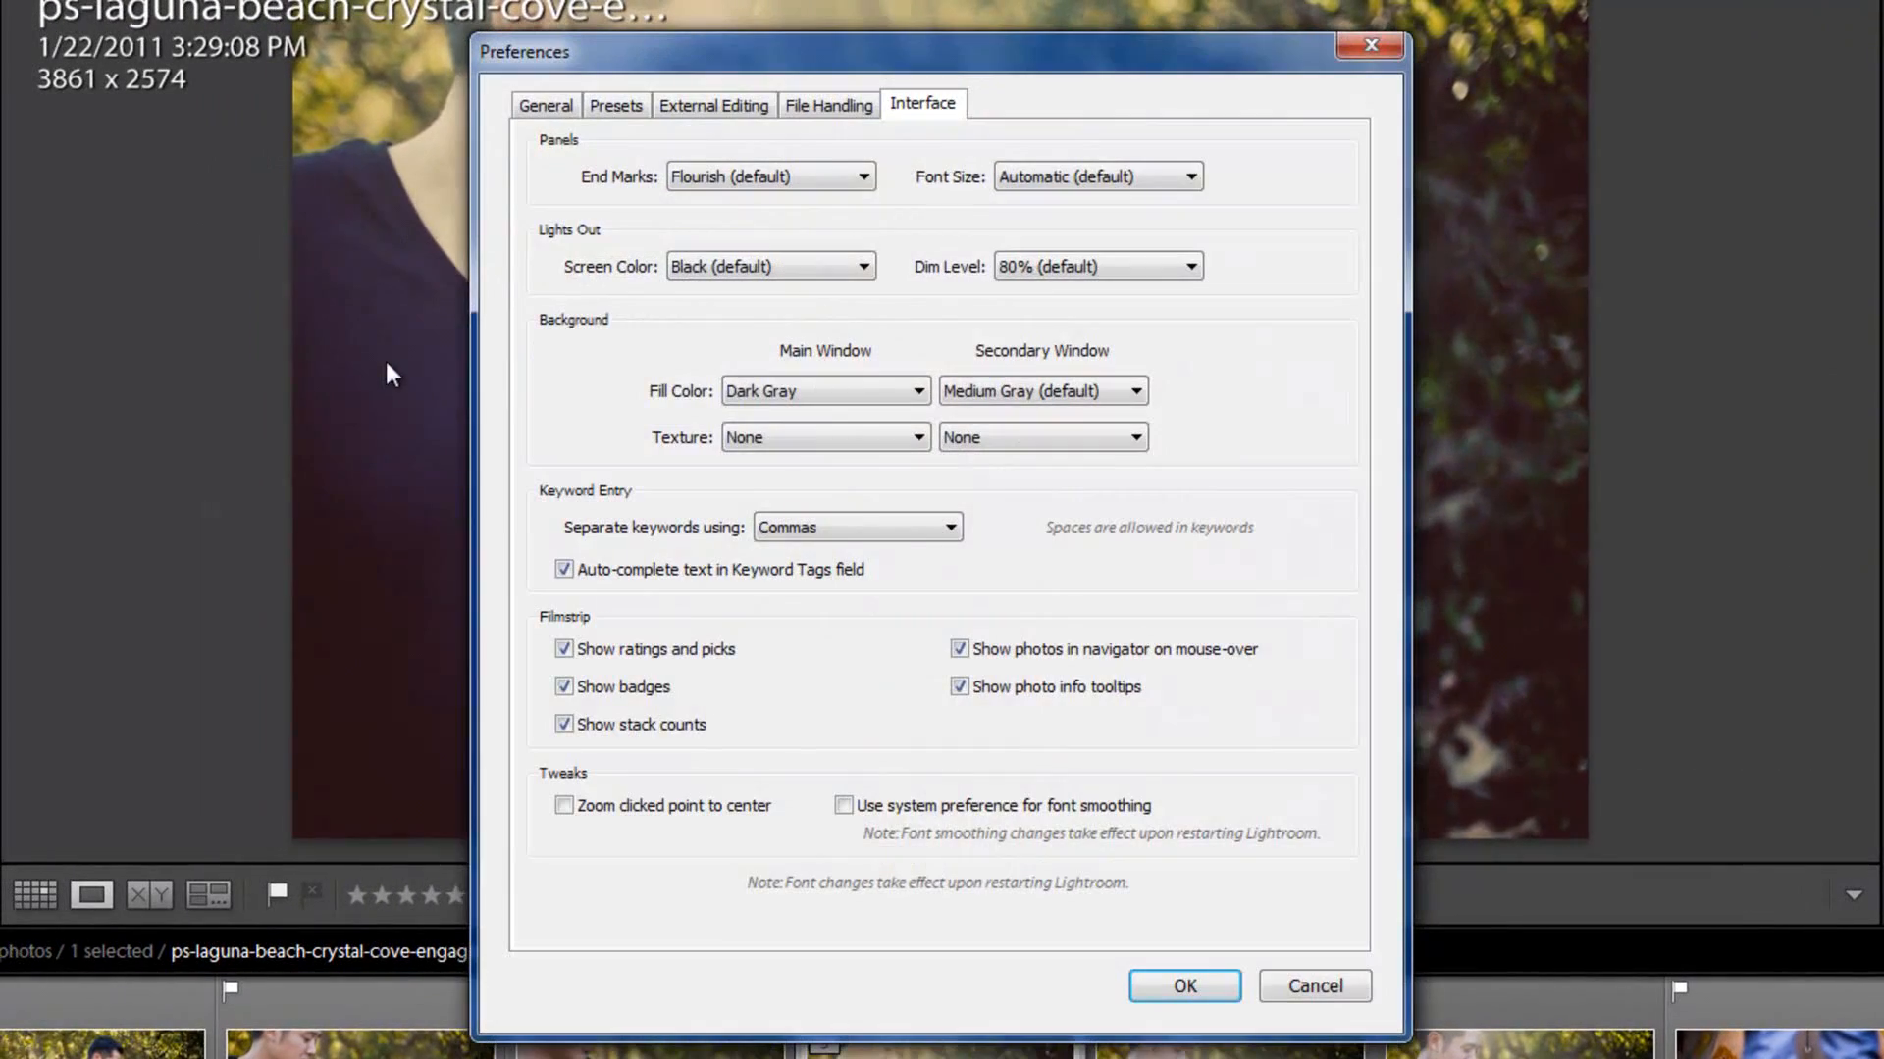
{"action": "left_click", "coordinate": [701, 569]}
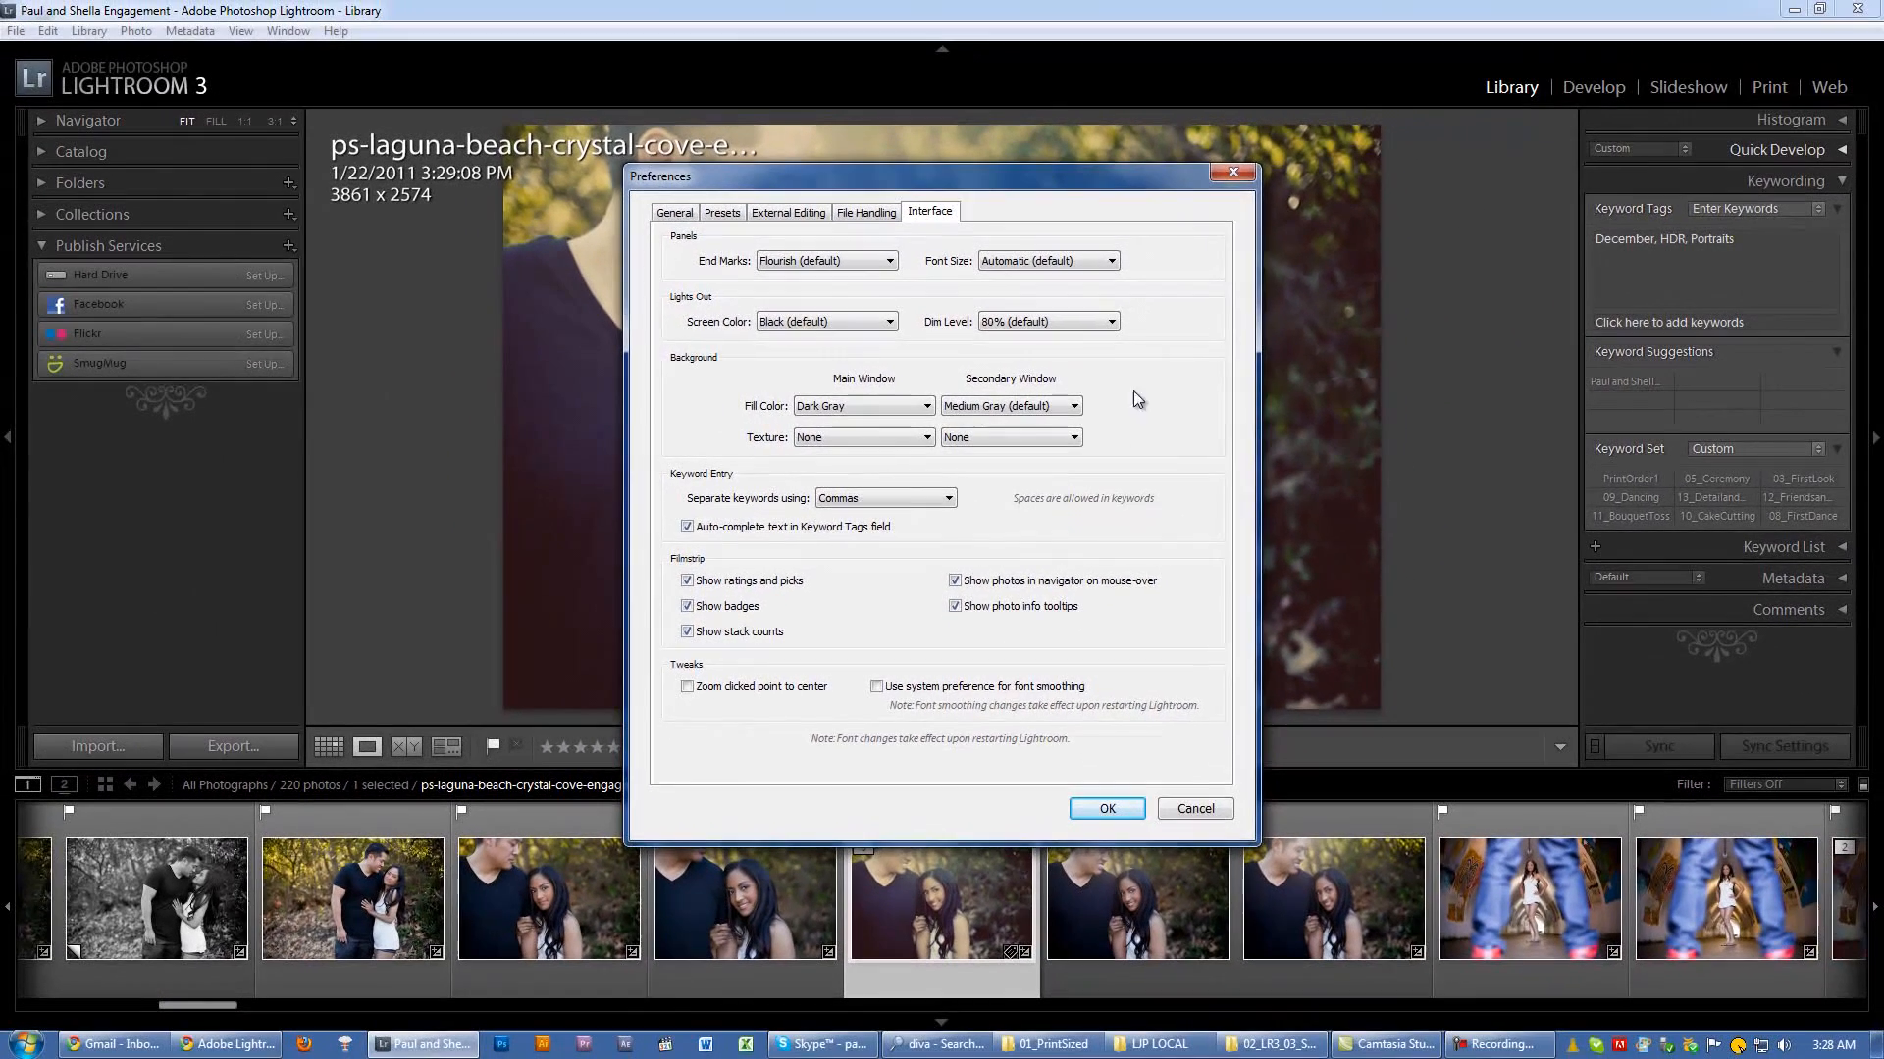
{"action": "left_click", "coordinate": [1227, 181]}
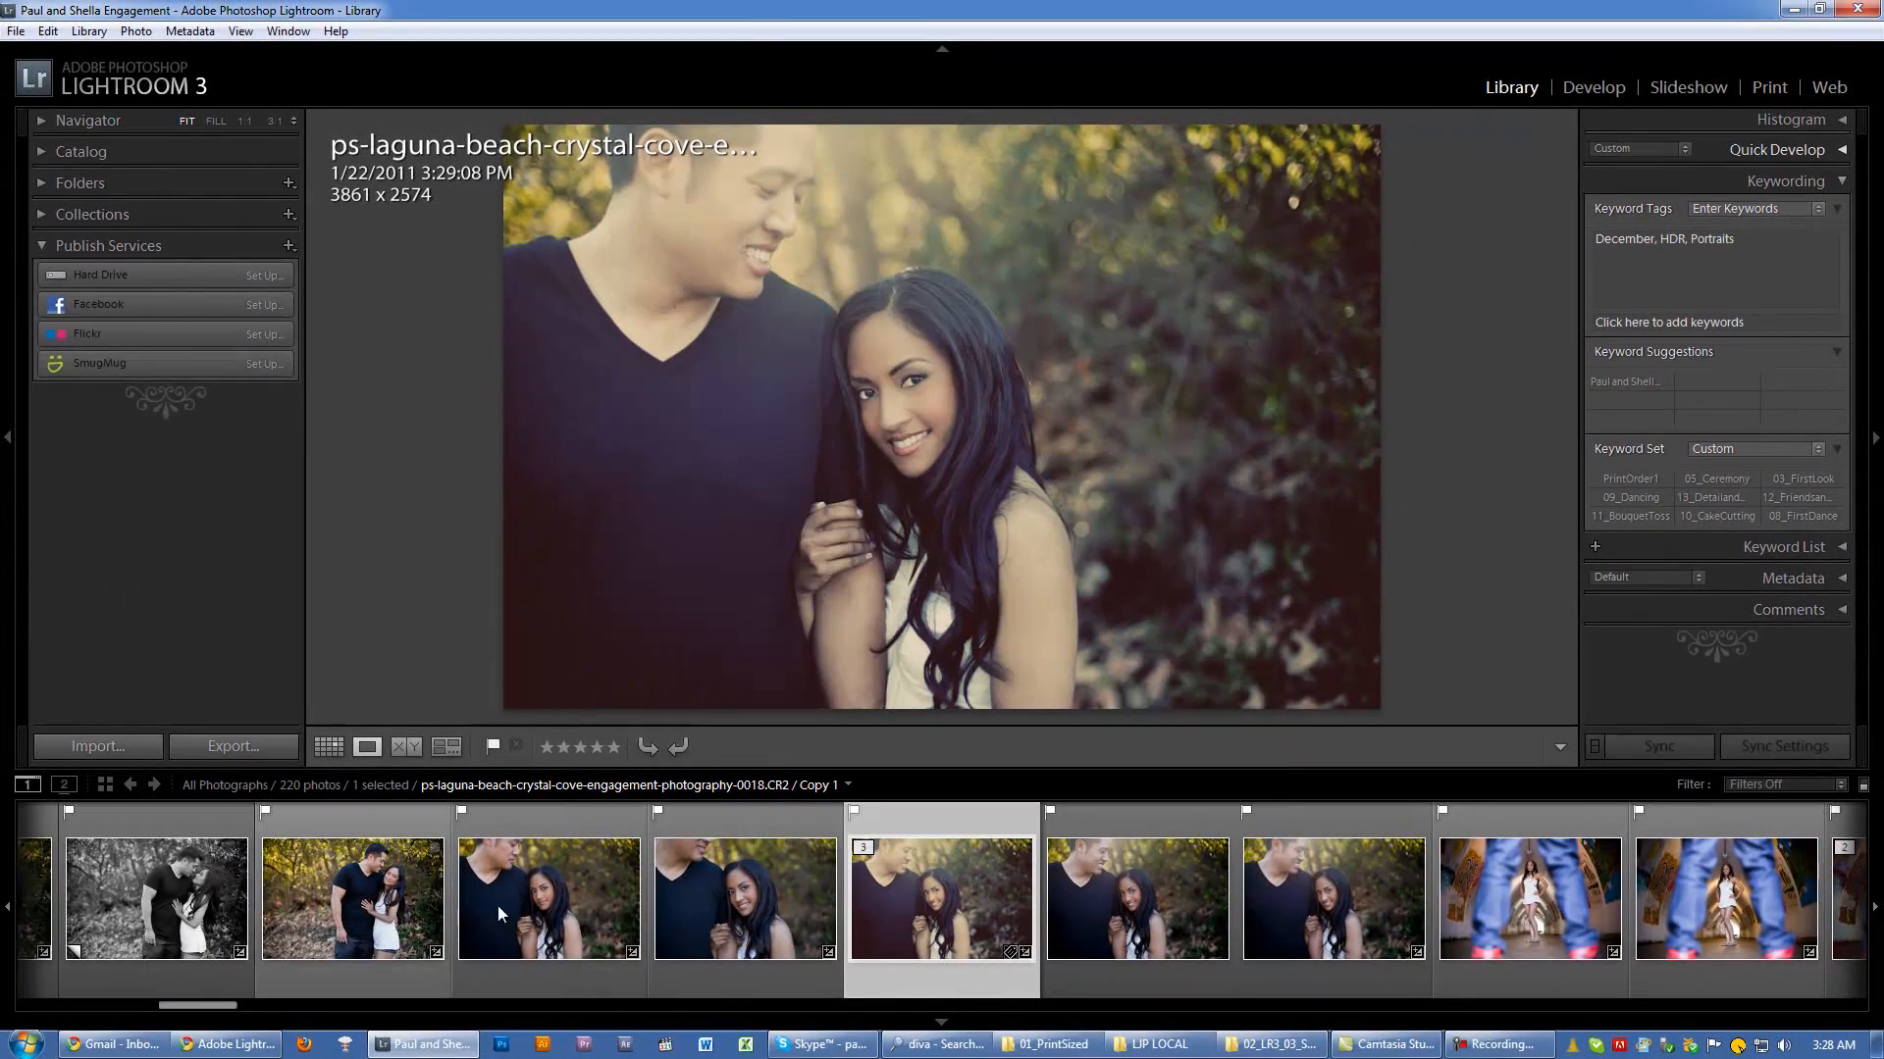
Step: Reopen the Interface preferences, try the filmstrip's badges and ratings-and-picks options, and close the dialog
{"action": "mouse_move", "coordinate": [216, 1007]}
{"action": "left_mouse_down"}
{"action": "mouse_move", "coordinate": [244, 1007]}
{"action": "mouse_move", "coordinate": [227, 1006]}
{"action": "left_mouse_up"}
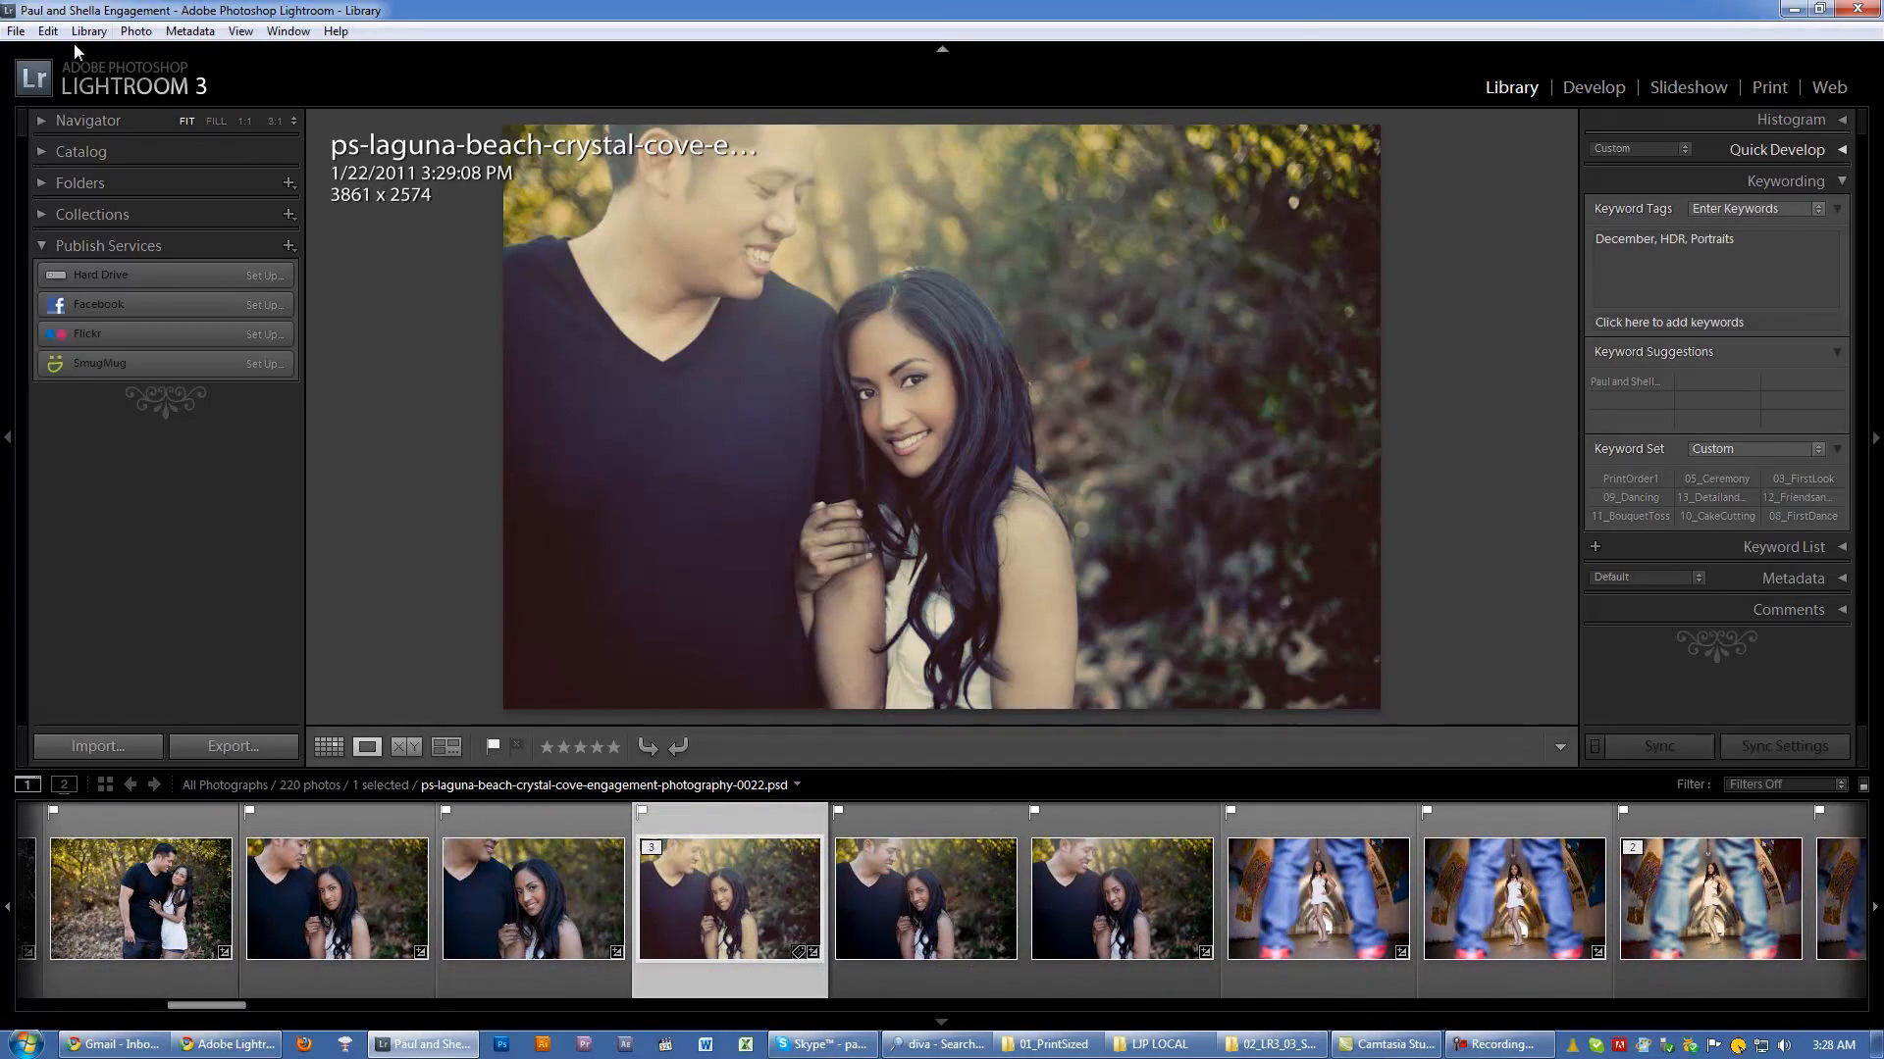
{"action": "left_click", "coordinate": [47, 30]}
{"action": "left_click", "coordinate": [99, 343]}
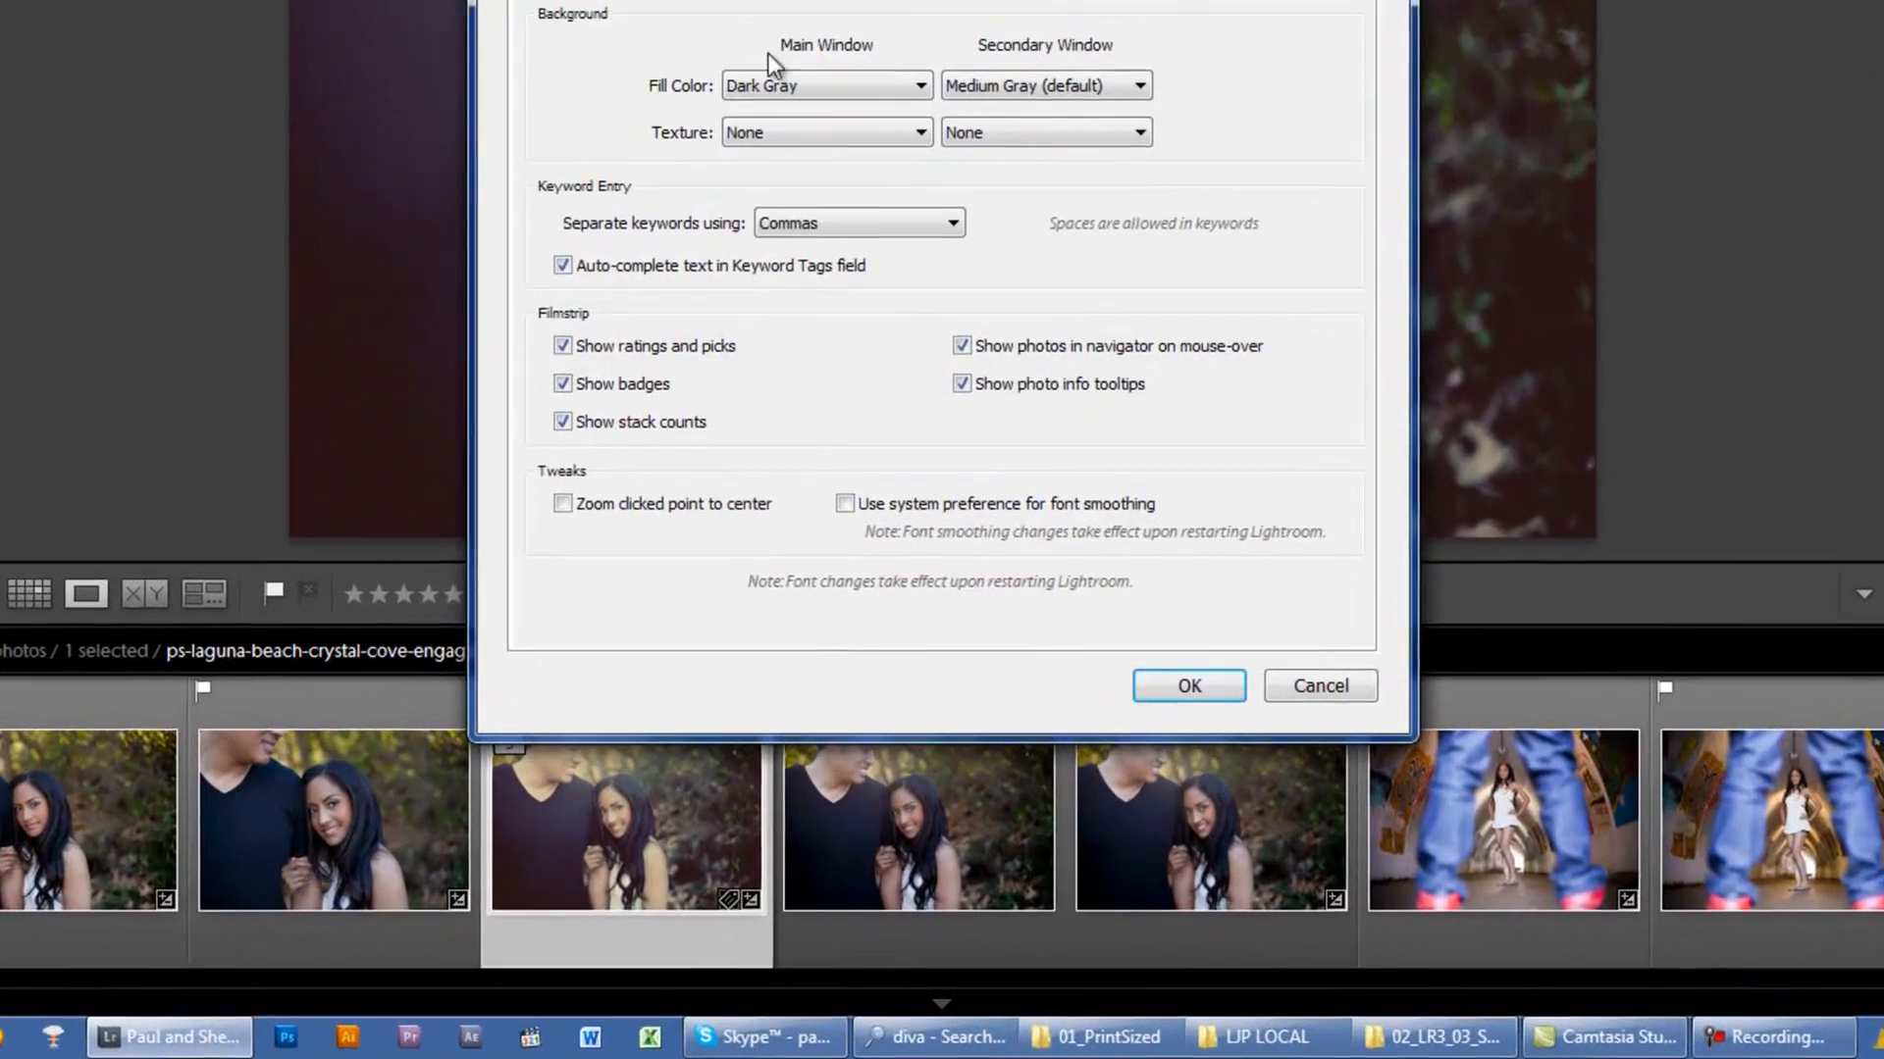
{"action": "left_click", "coordinate": [557, 374]}
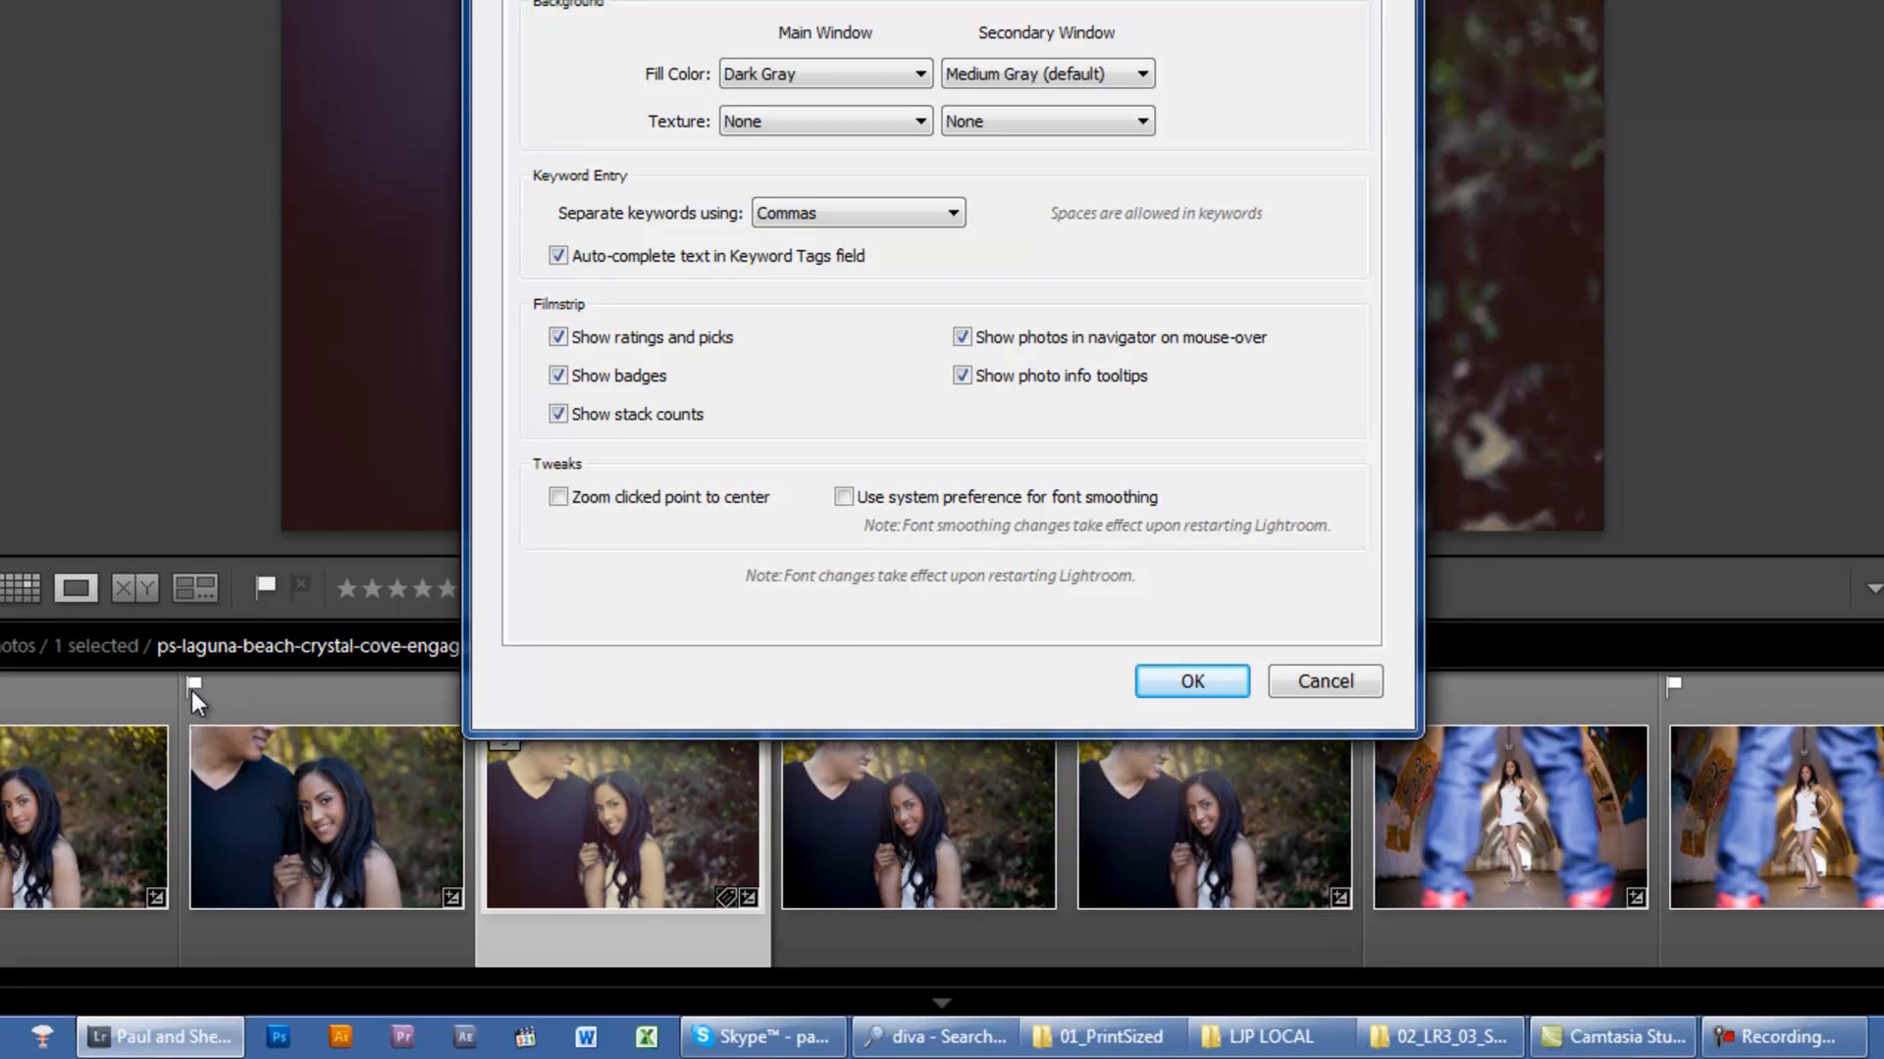
{"action": "left_click", "coordinate": [558, 337]}
{"action": "left_click", "coordinate": [1198, 687]}
Step: Rate the couple's photo four stars, and turn the filmstrip's ratings and picks off and back on in the preferences
{"action": "key", "text": "4"}
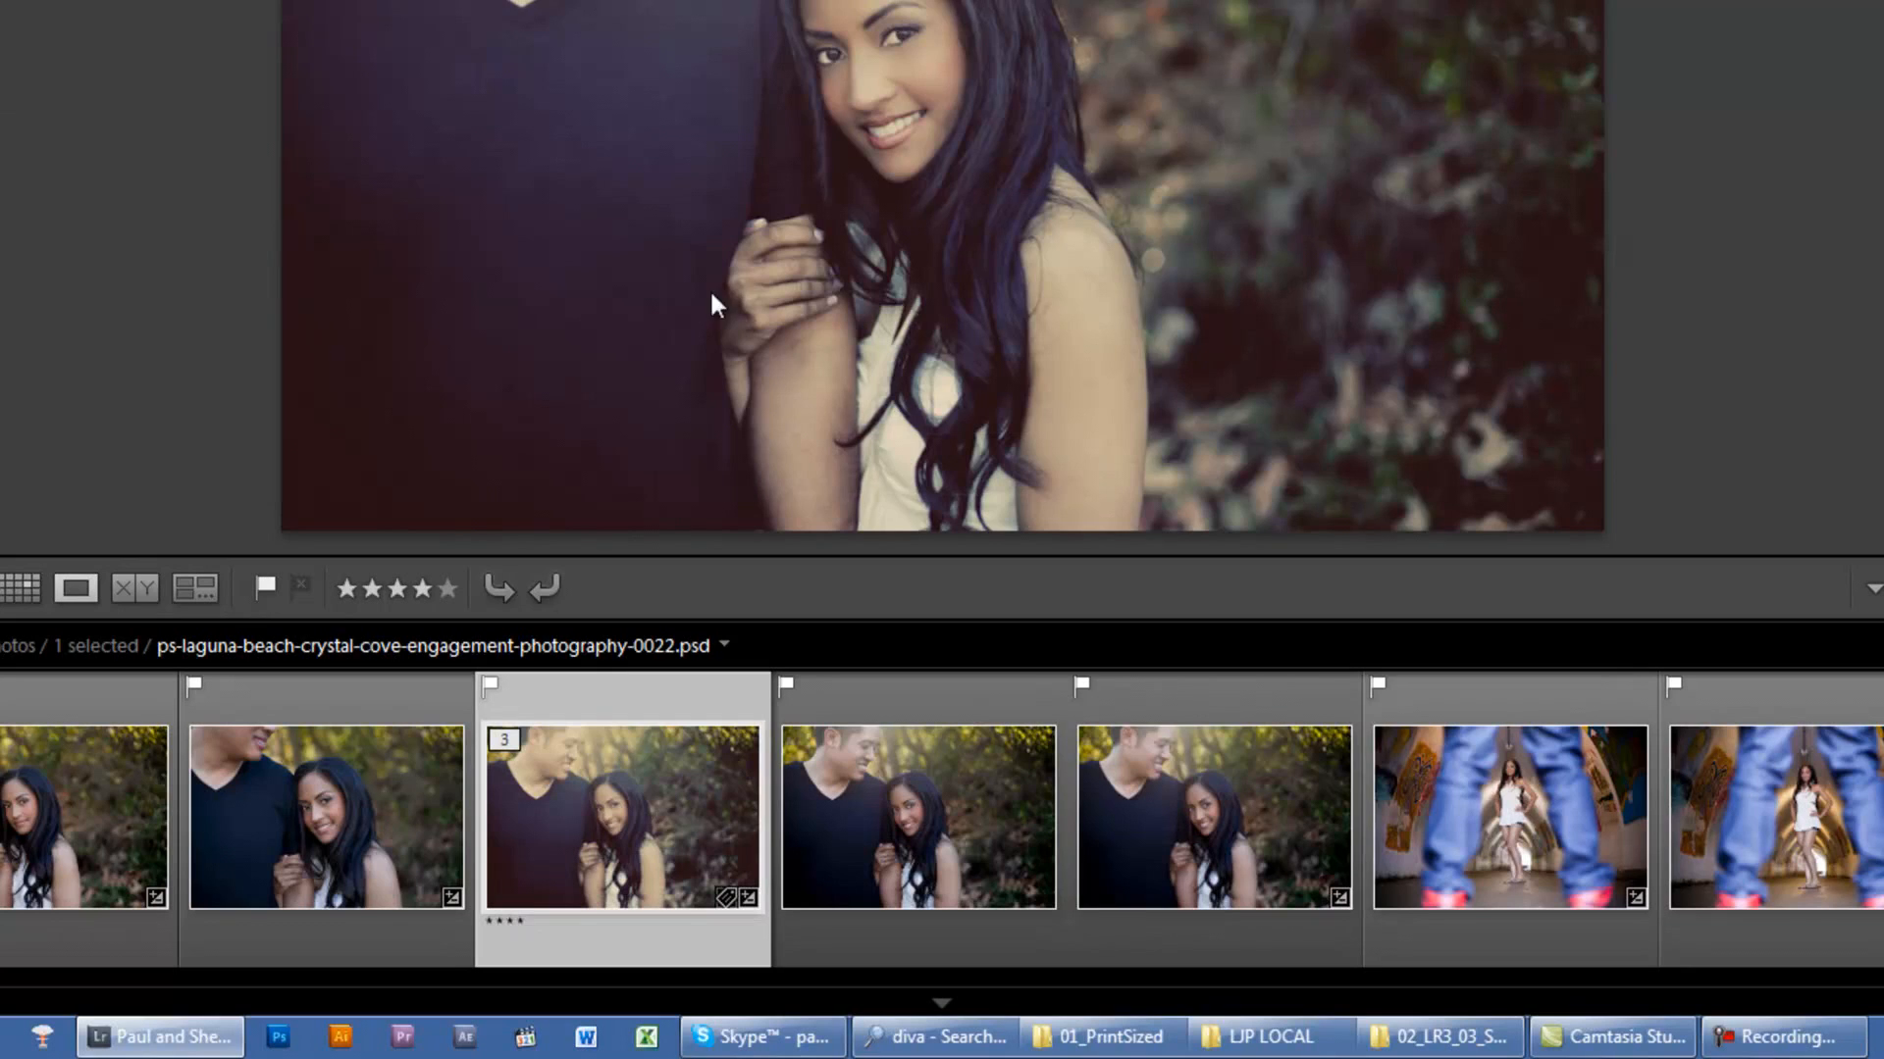
{"action": "key", "text": "ctrl+comma"}
{"action": "left_click", "coordinate": [614, 336]}
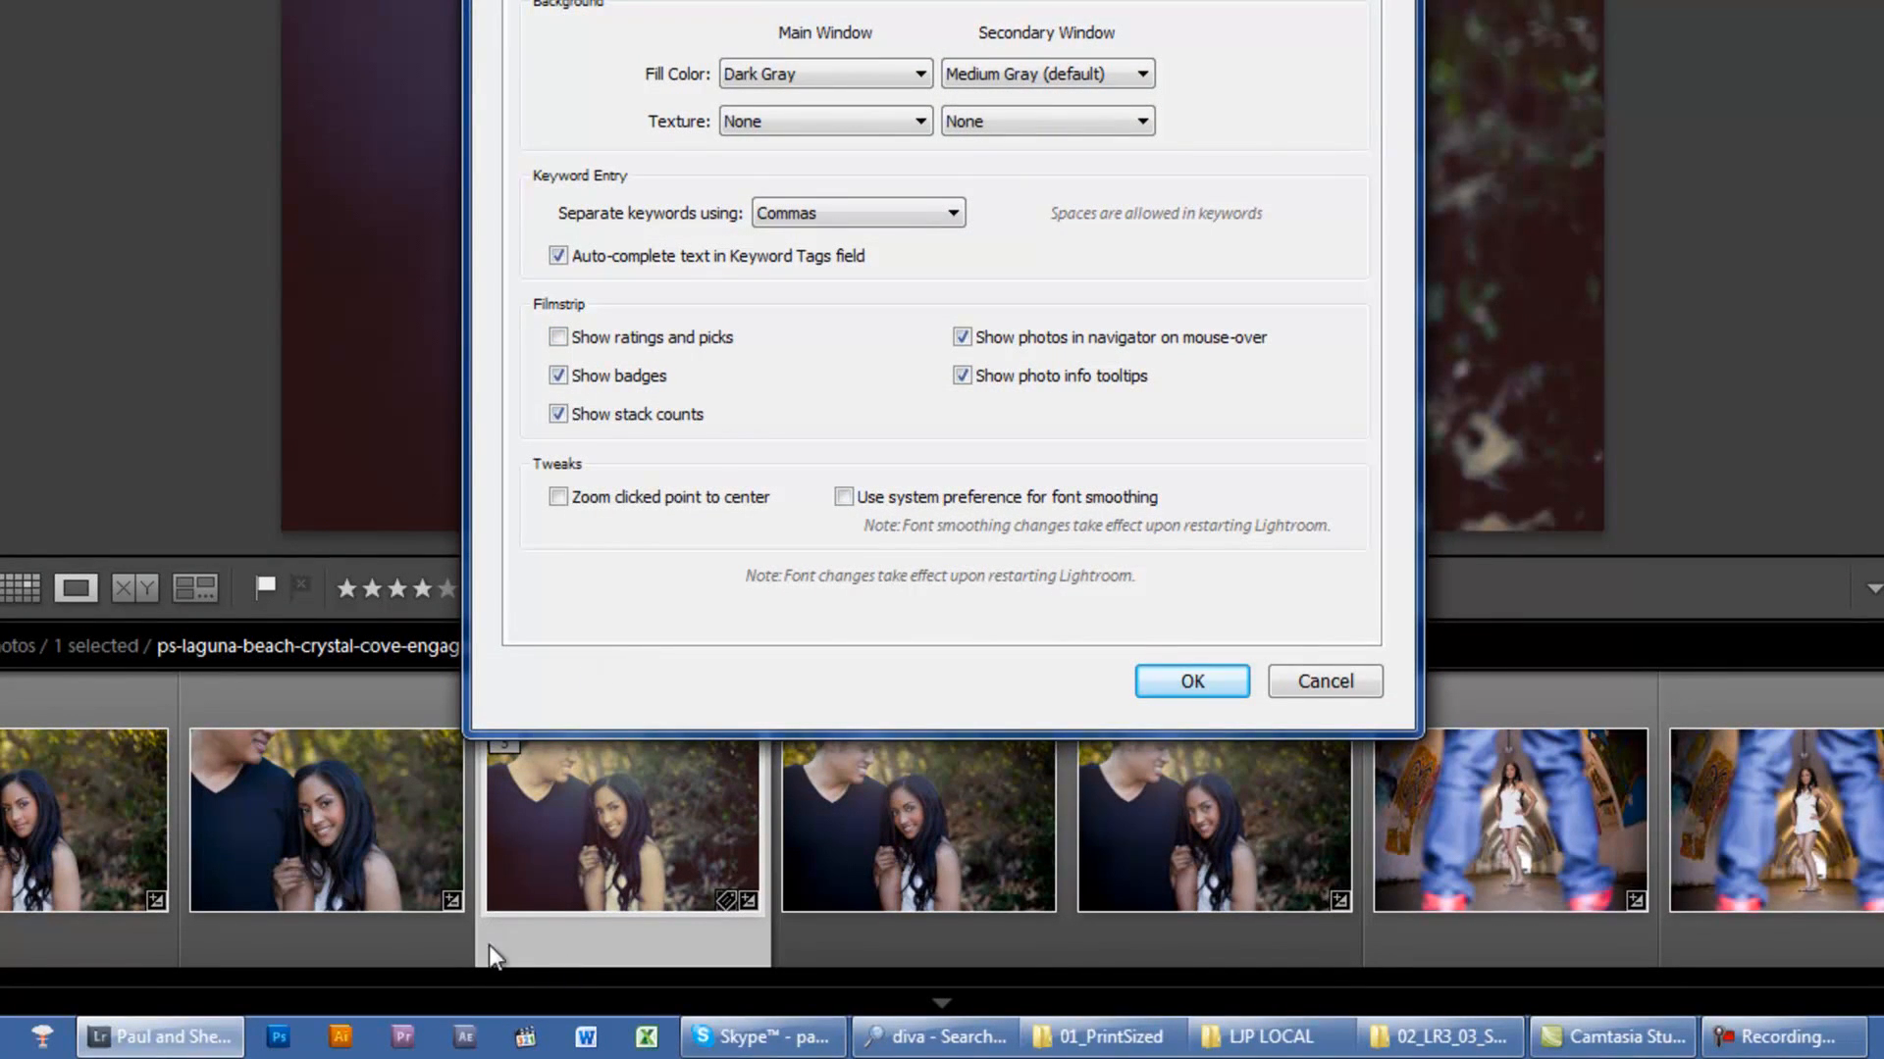
{"action": "left_click", "coordinate": [574, 340]}
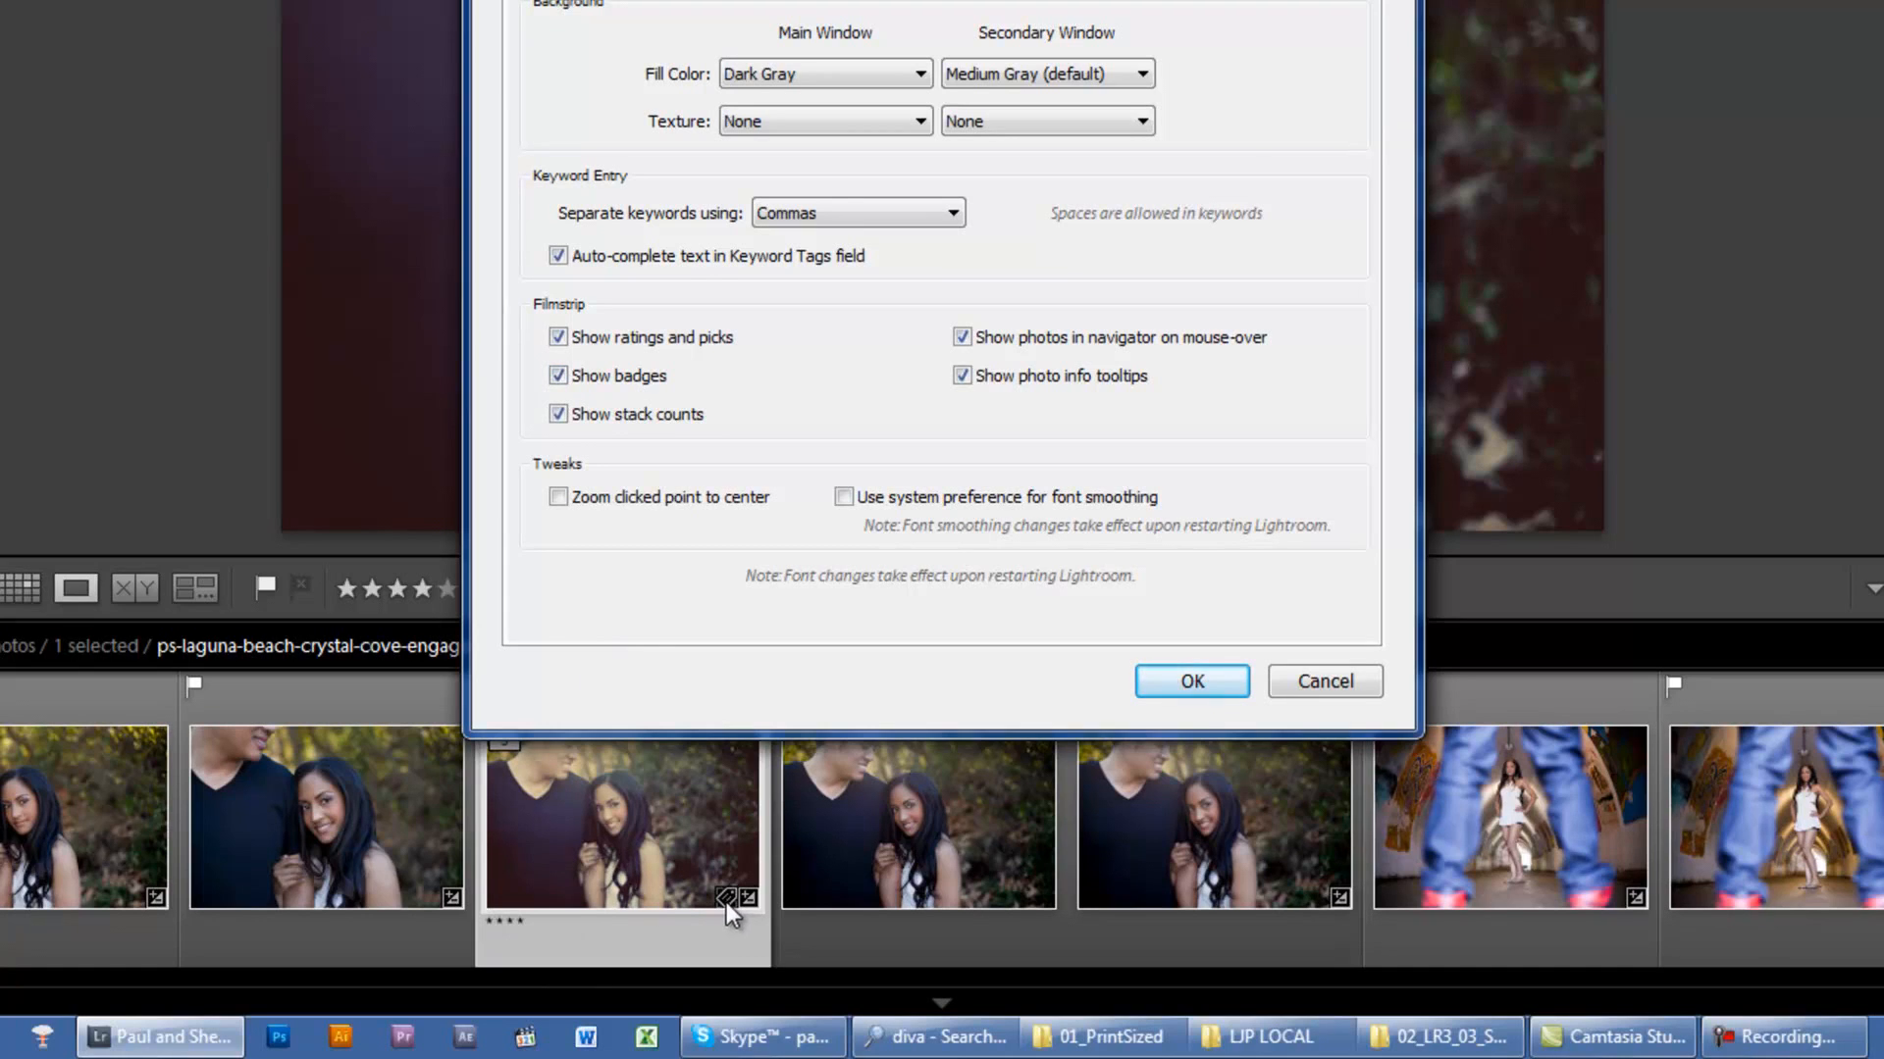
Step: Turn the filmstrip's badges and stack counts off and back on, moving the preferences dialog clear of the thumbnails
{"action": "left_click", "coordinate": [591, 373]}
{"action": "left_click", "coordinate": [591, 378]}
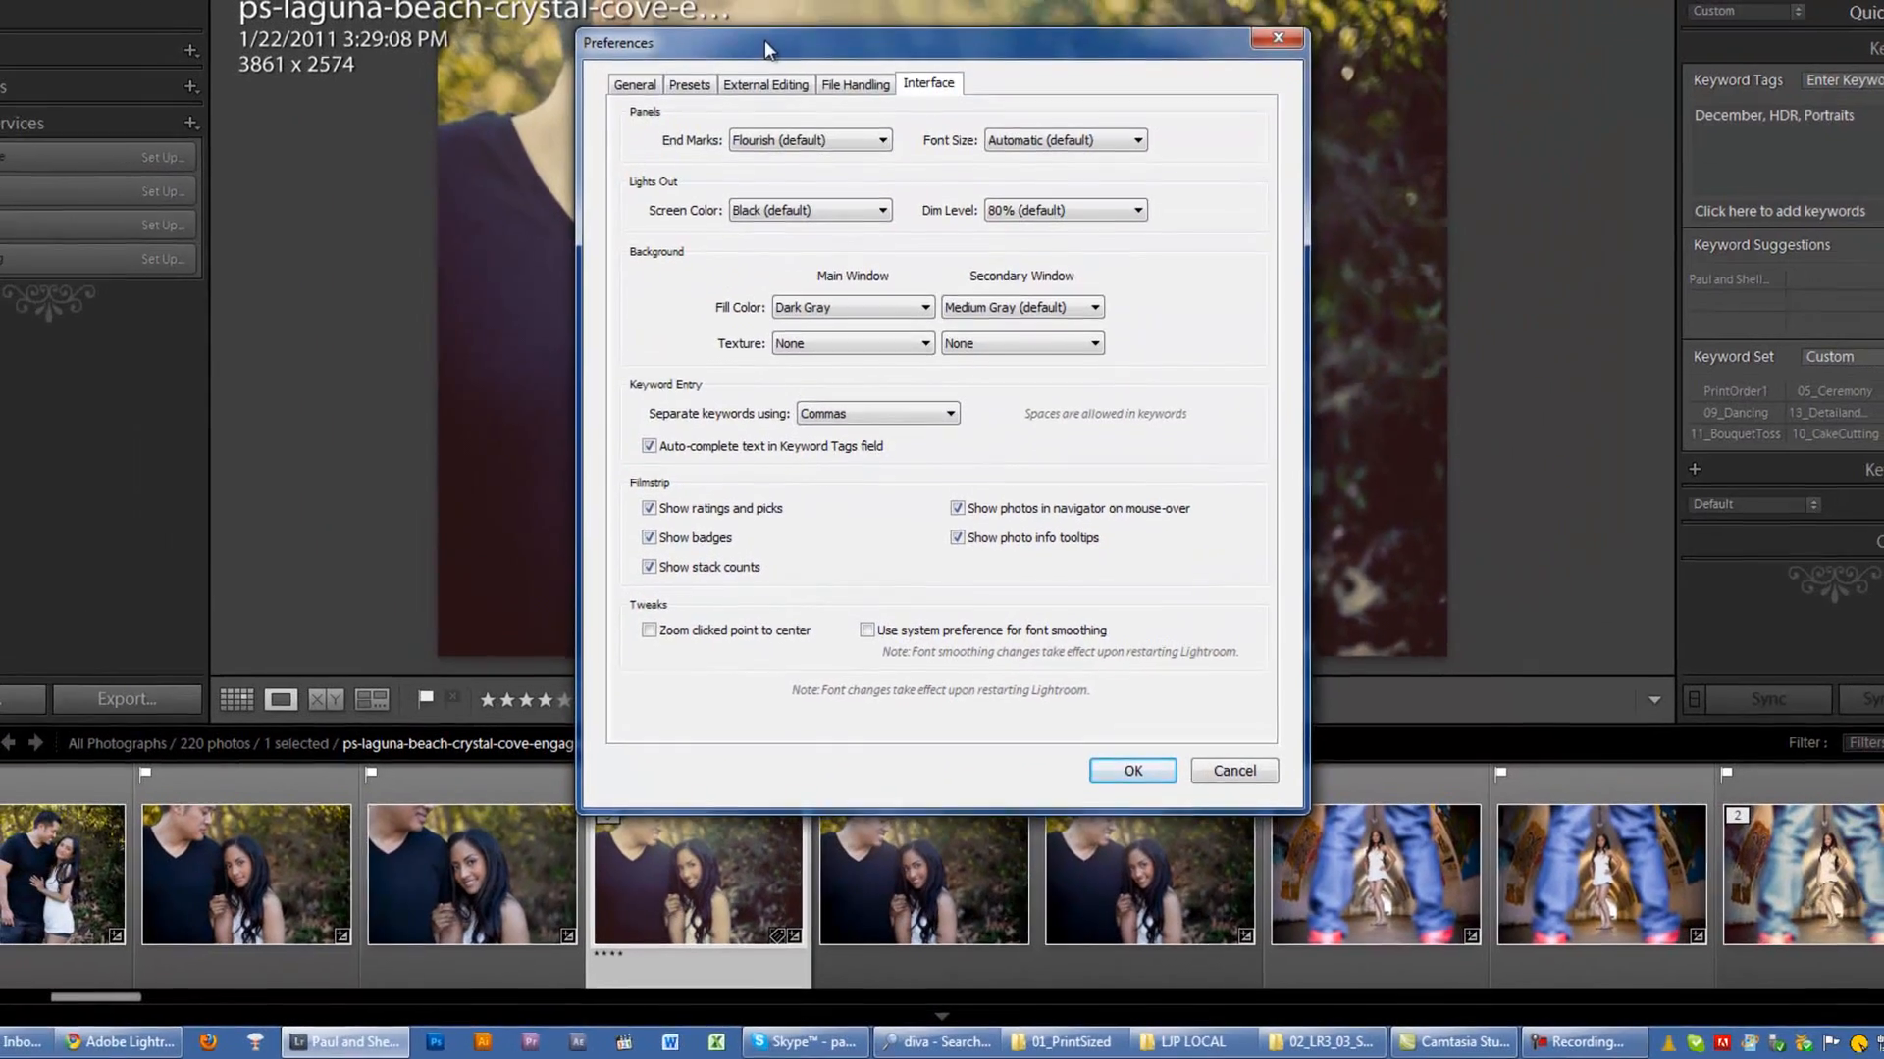
{"action": "left_click_drag", "start_coordinate": [763, 39], "coordinate": [801, 10]}
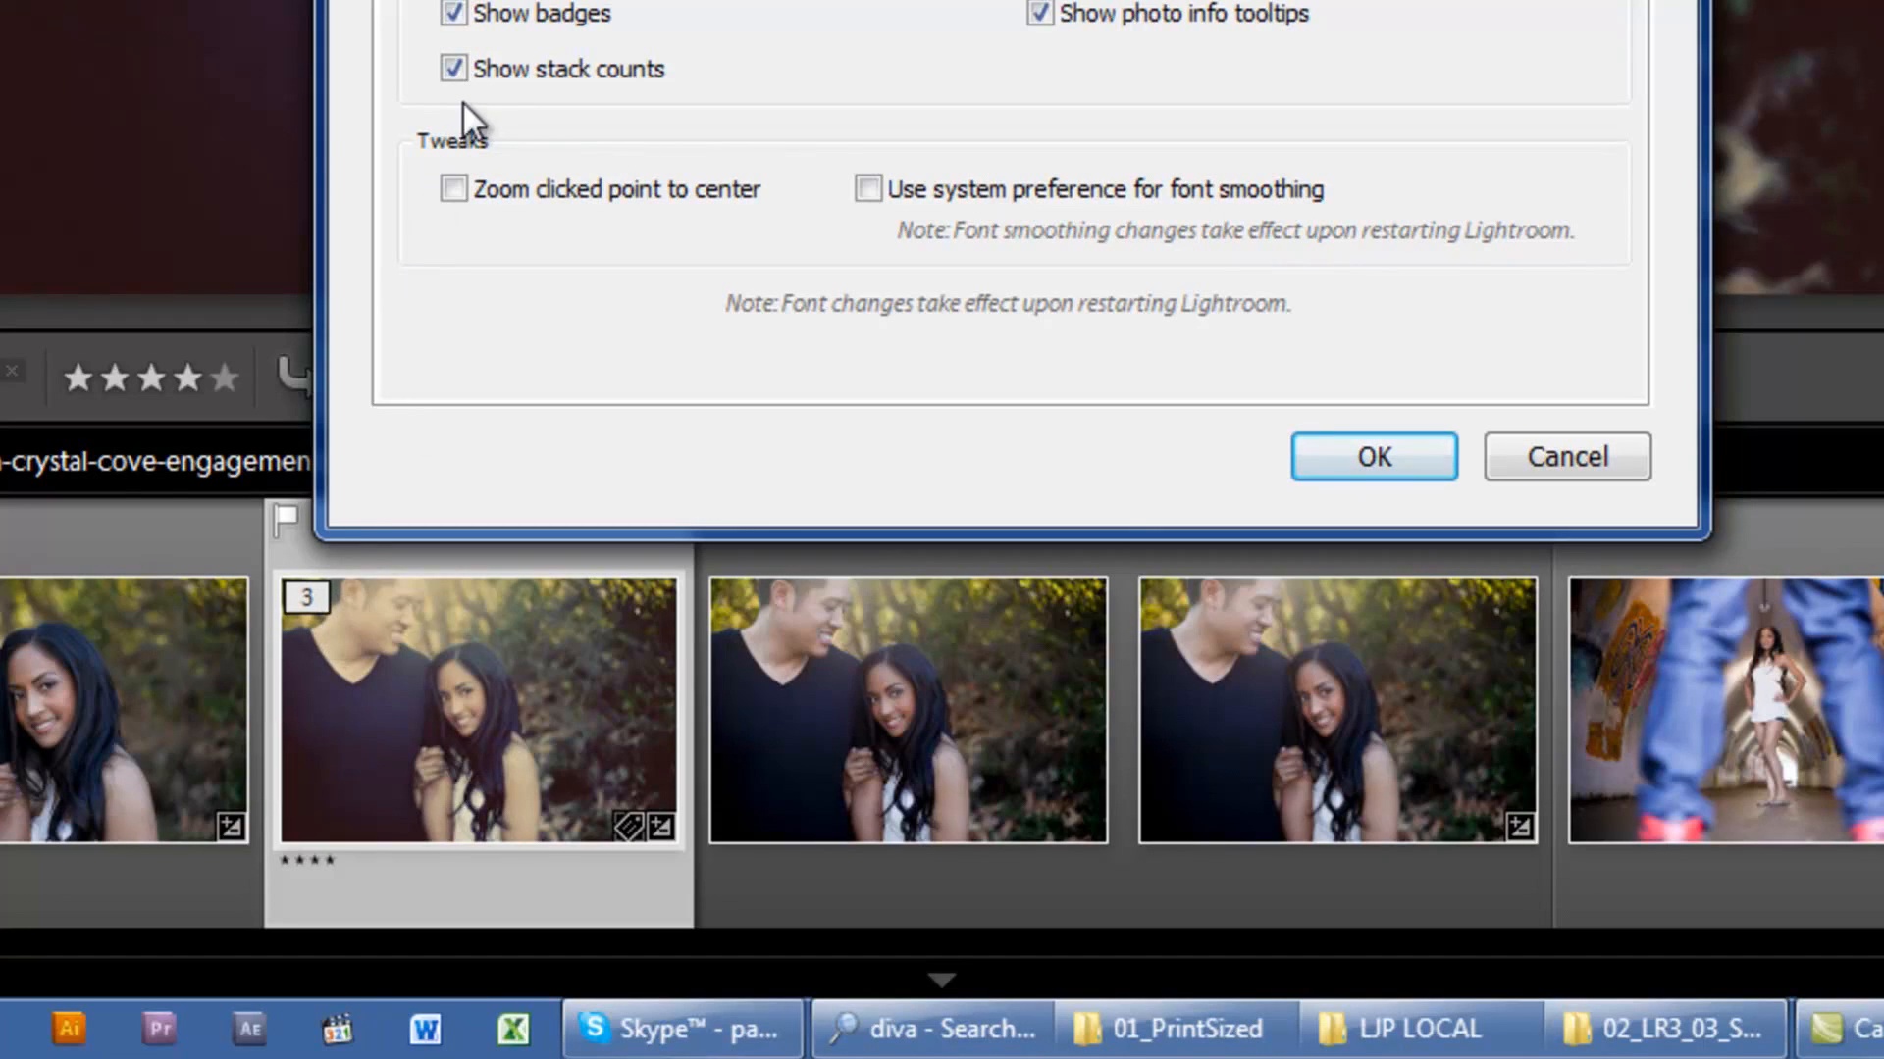
{"action": "left_click", "coordinate": [469, 65]}
{"action": "left_click", "coordinate": [467, 65]}
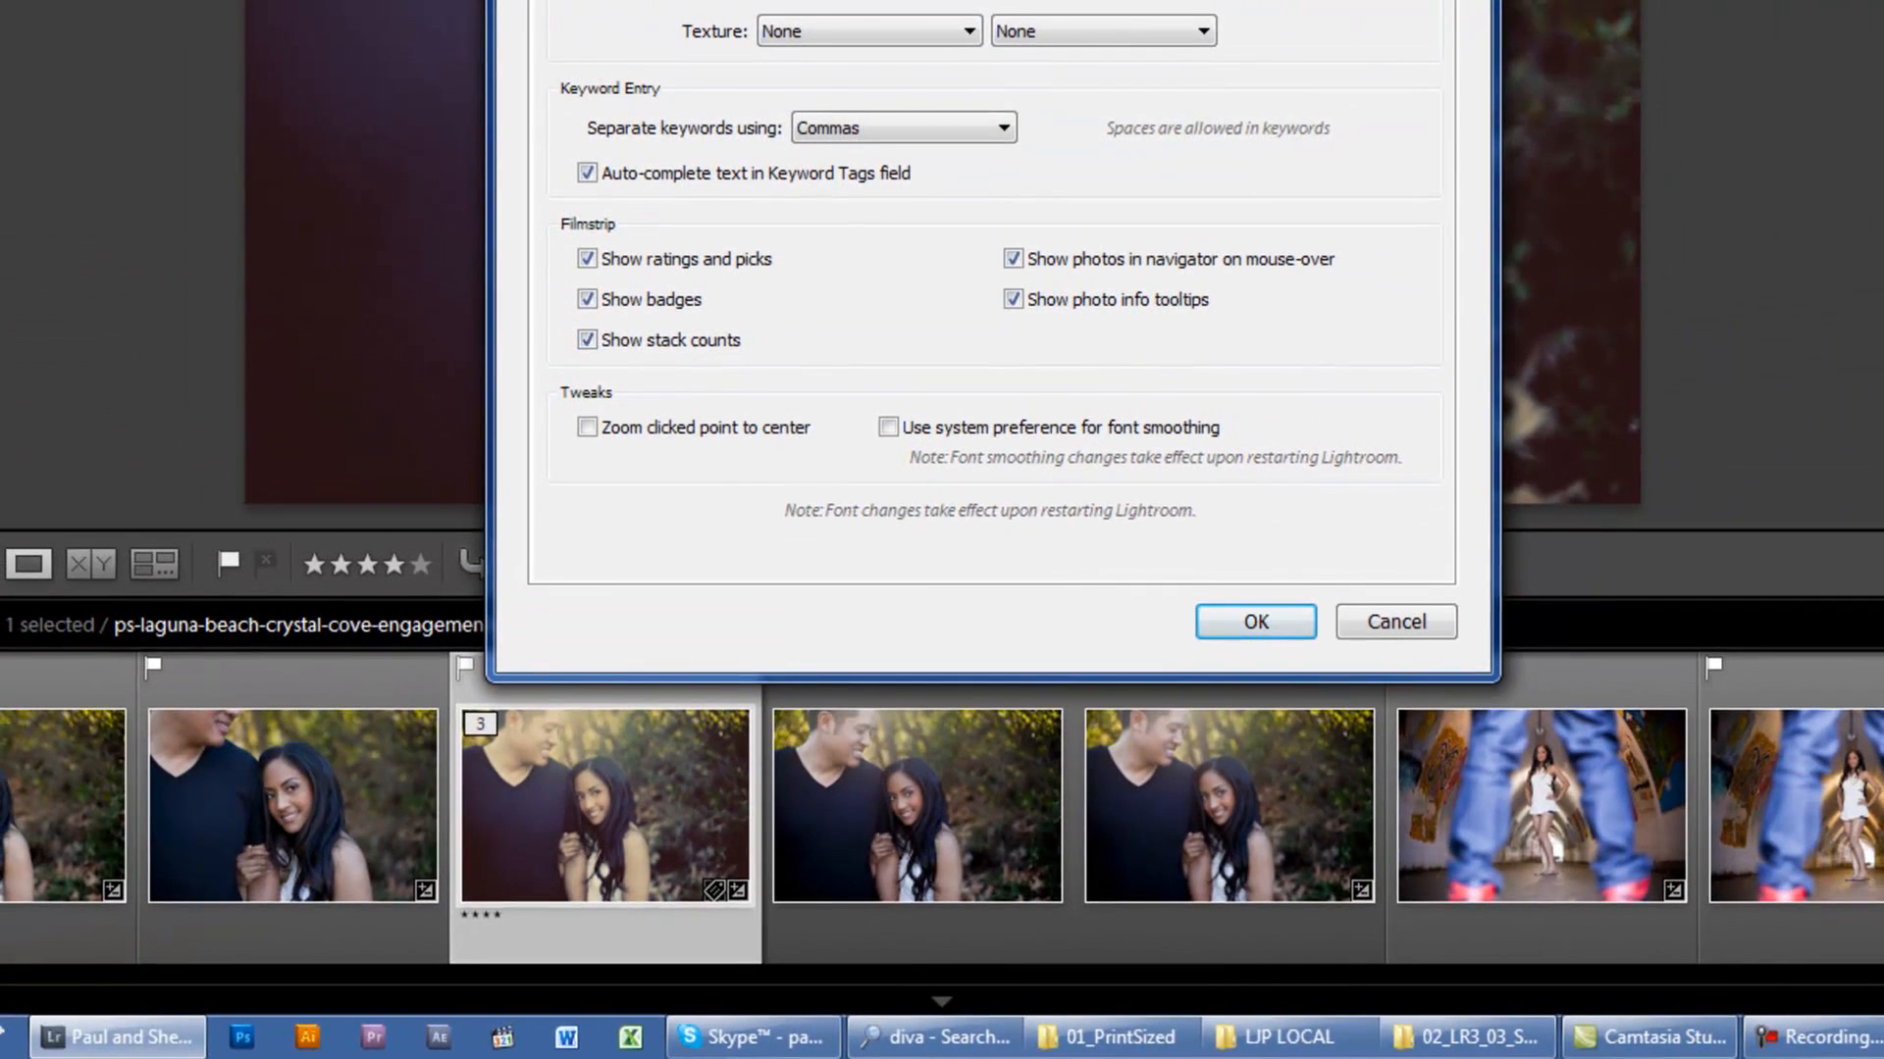
Step: Close the preferences keeping all filmstrip options enabled, and expand the Navigator preview
{"action": "left_click_drag", "start_coordinate": [1100, 0], "coordinate": [1066, 70]}
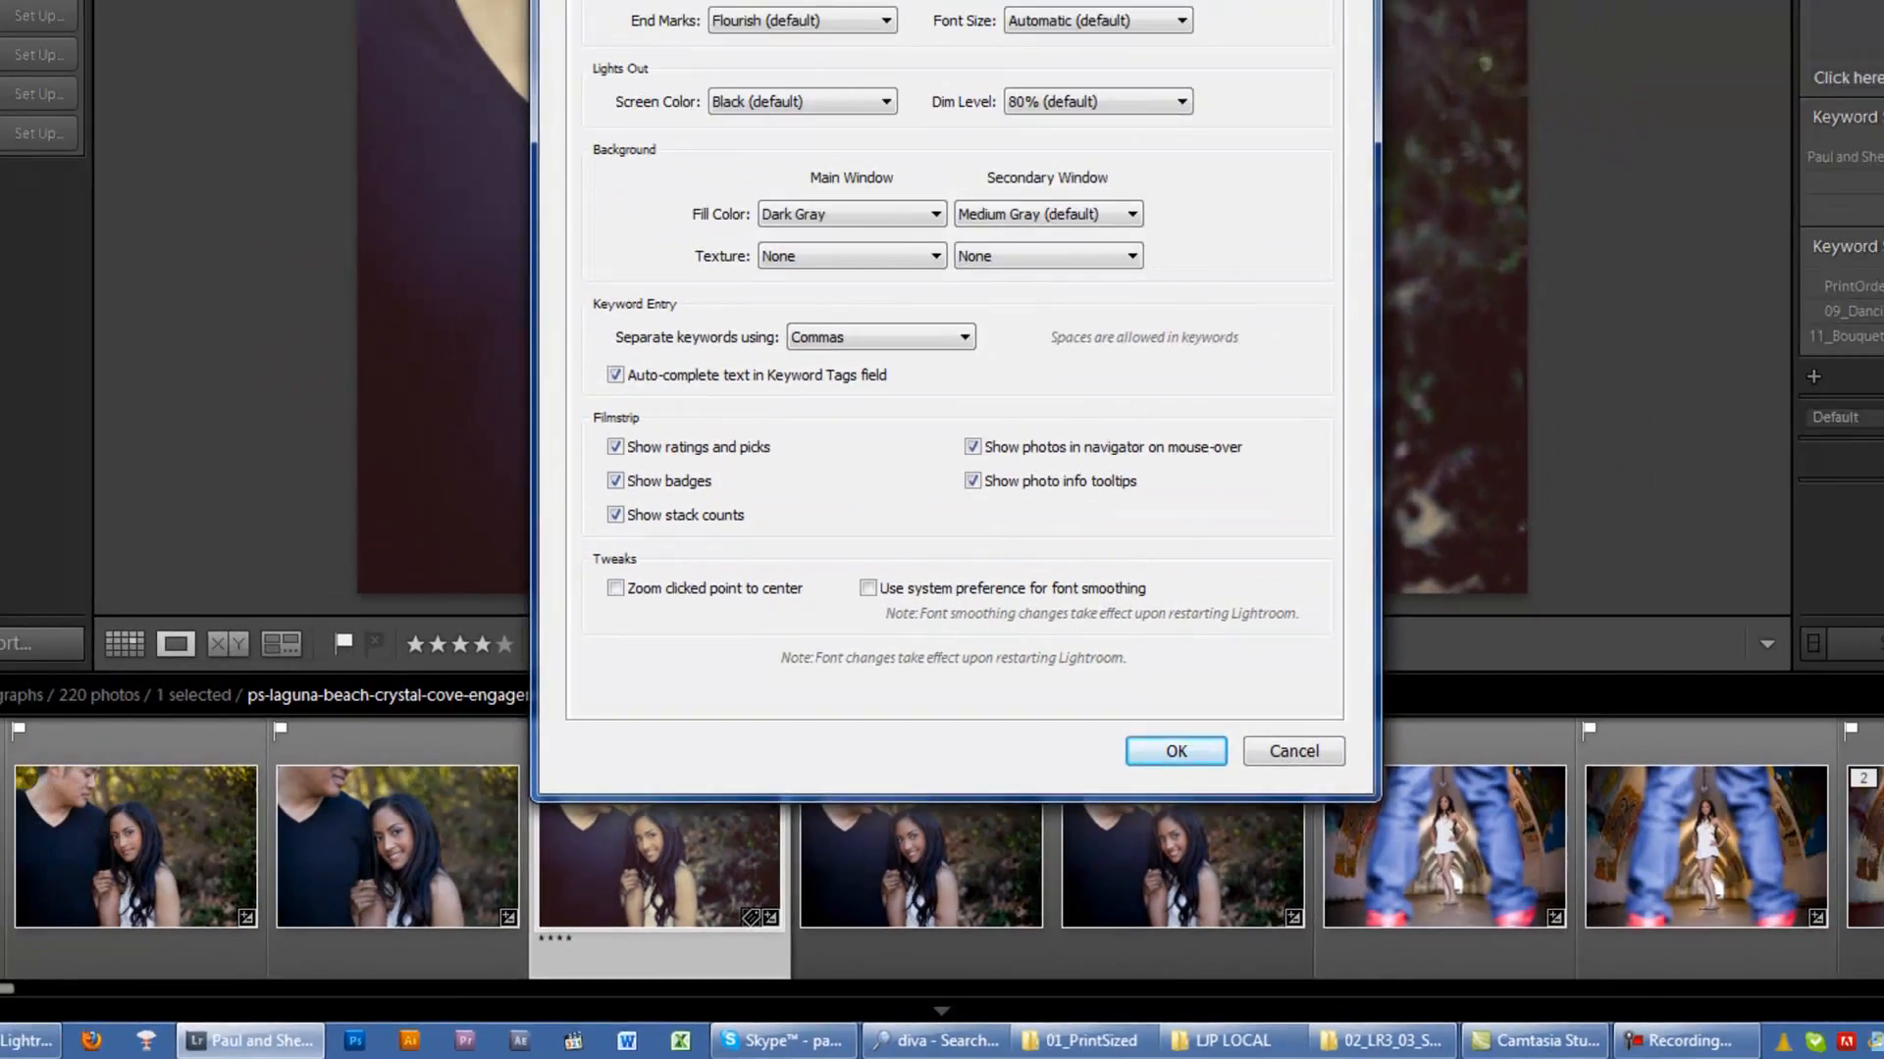
{"action": "key", "text": "Return"}
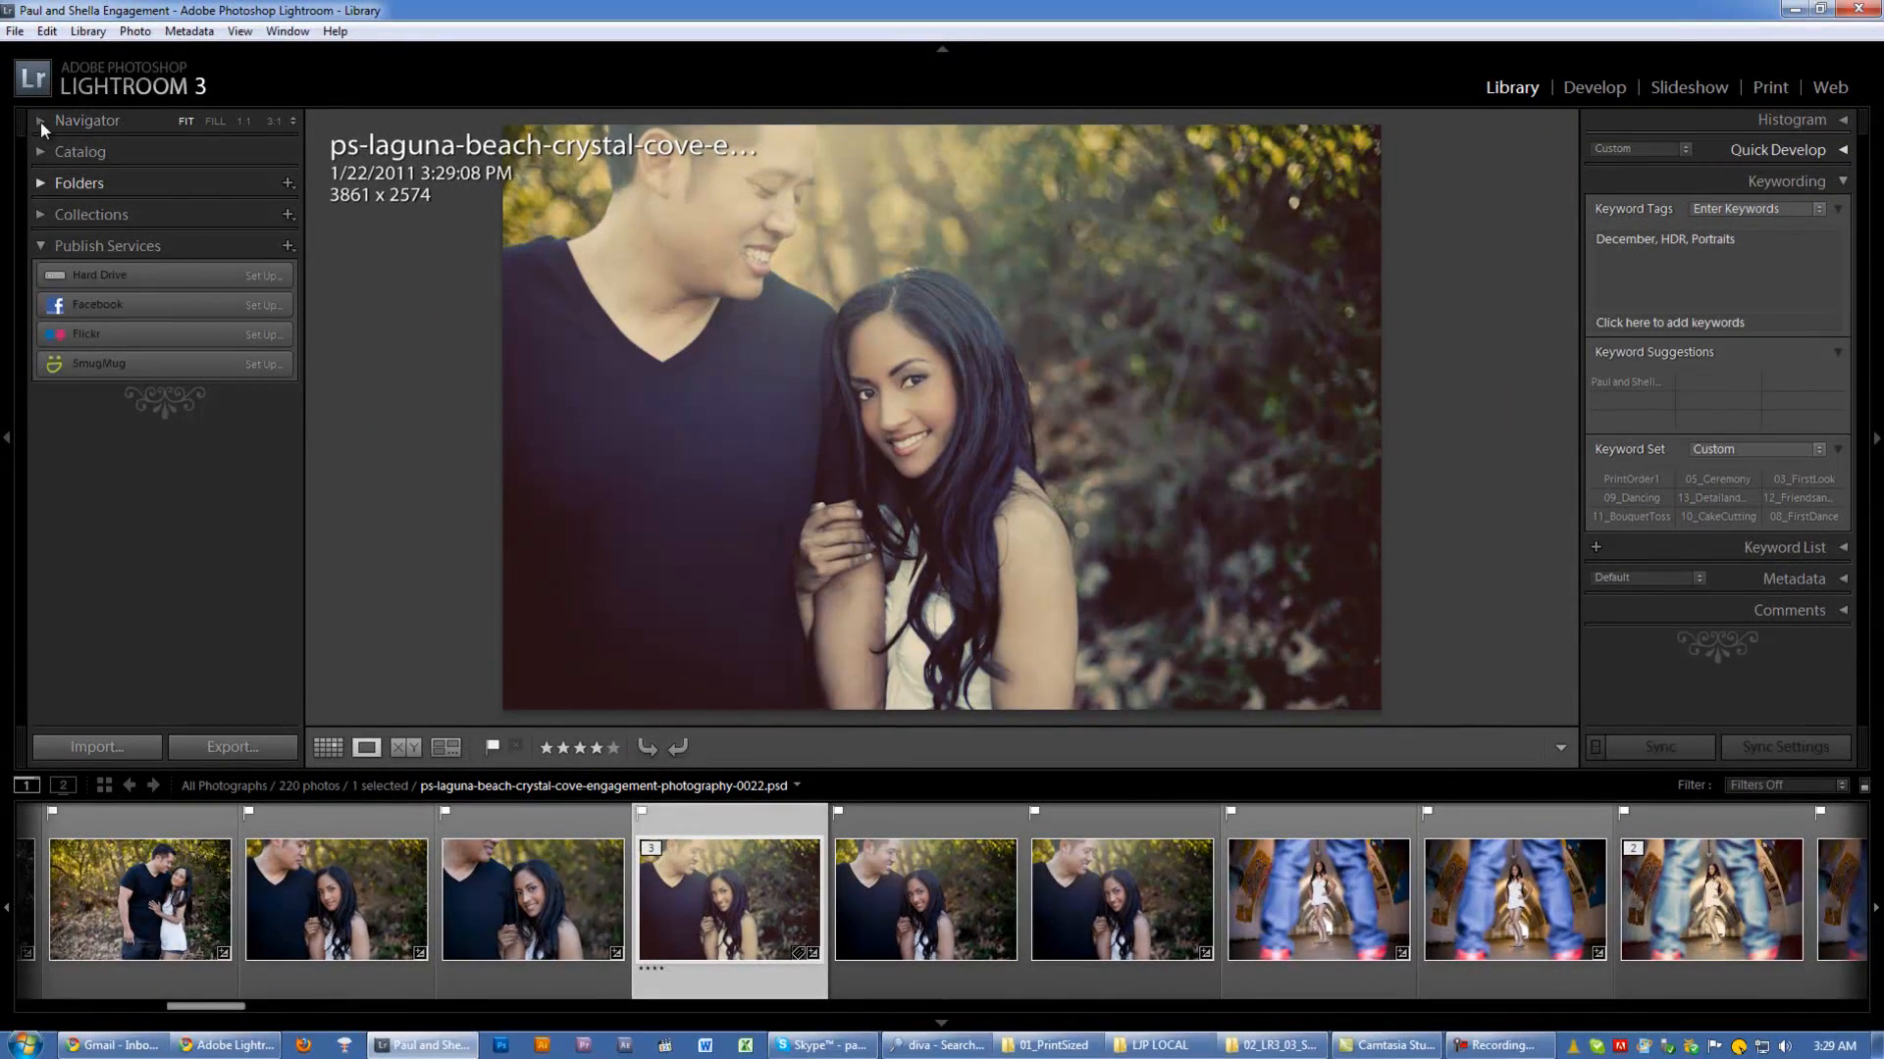
{"action": "left_click", "coordinate": [40, 121]}
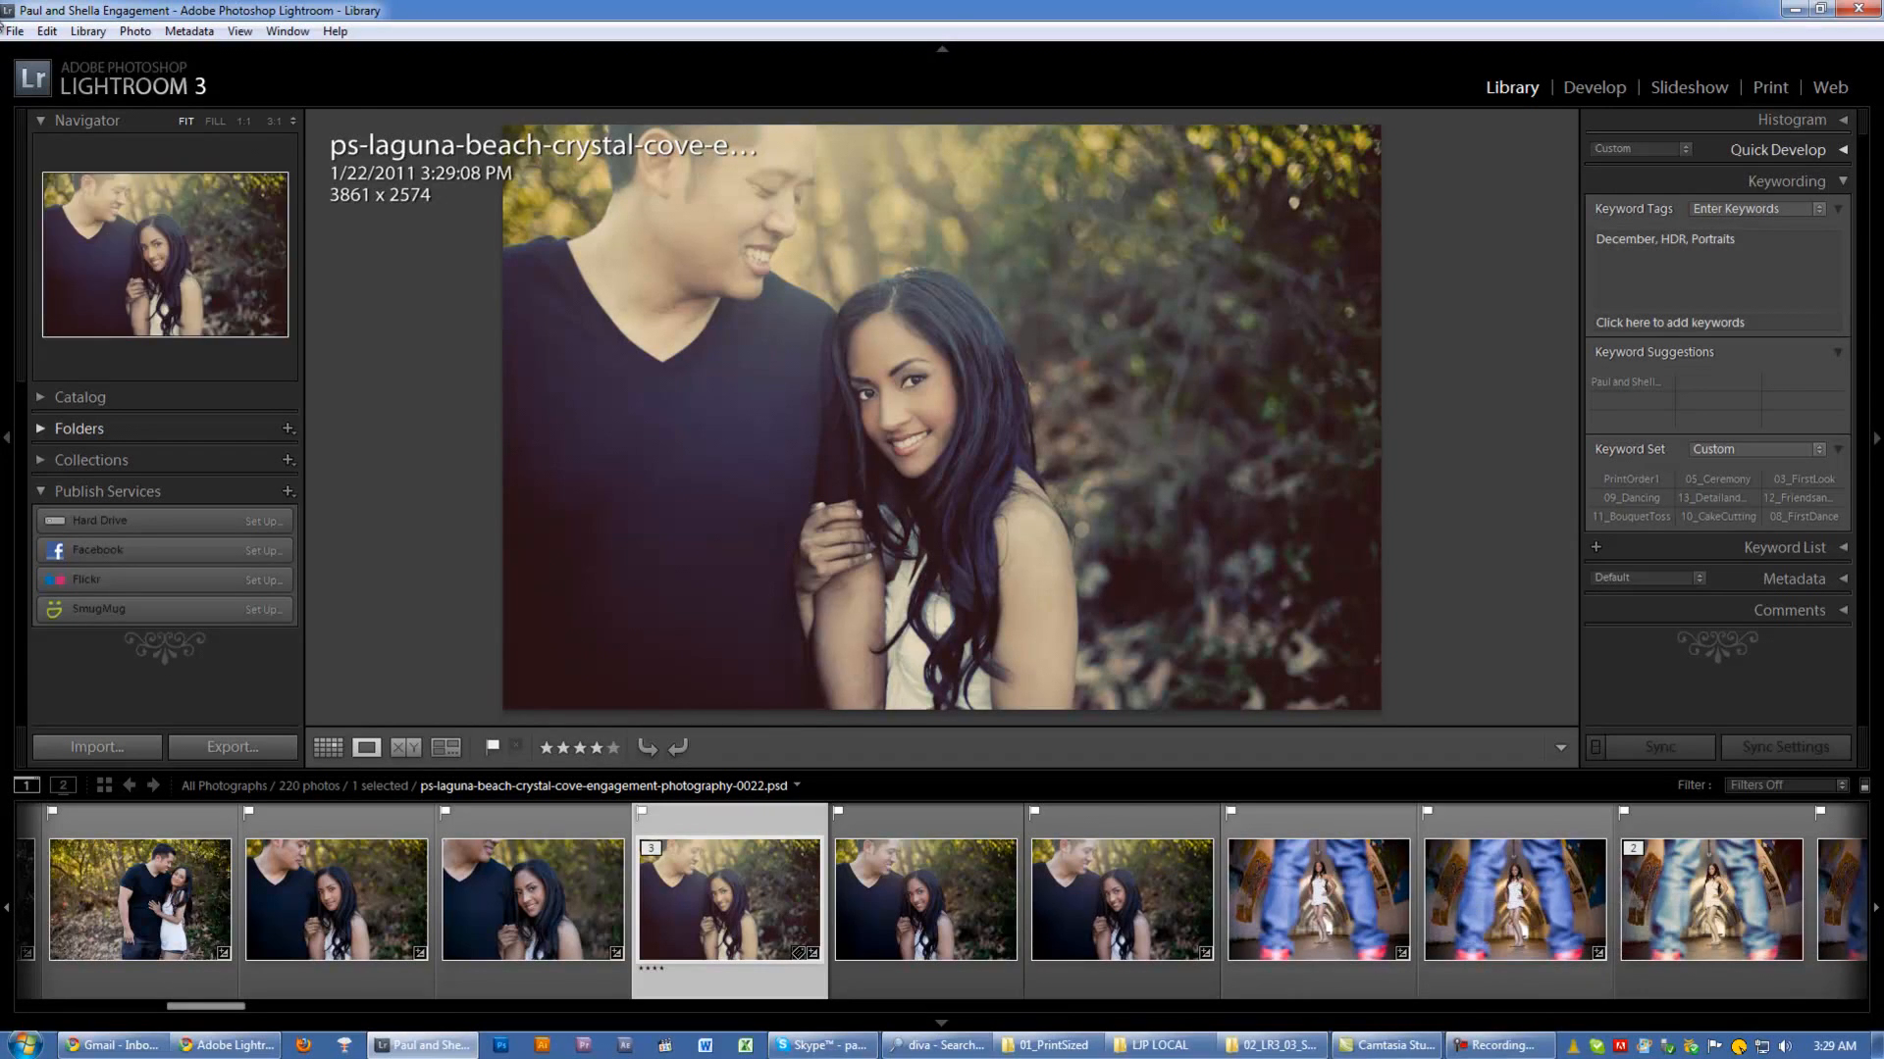
Step: Review the filmstrip options in the Interface preferences and cancel the dialog
{"action": "left_click", "coordinate": [47, 30]}
{"action": "left_click", "coordinate": [284, 344]}
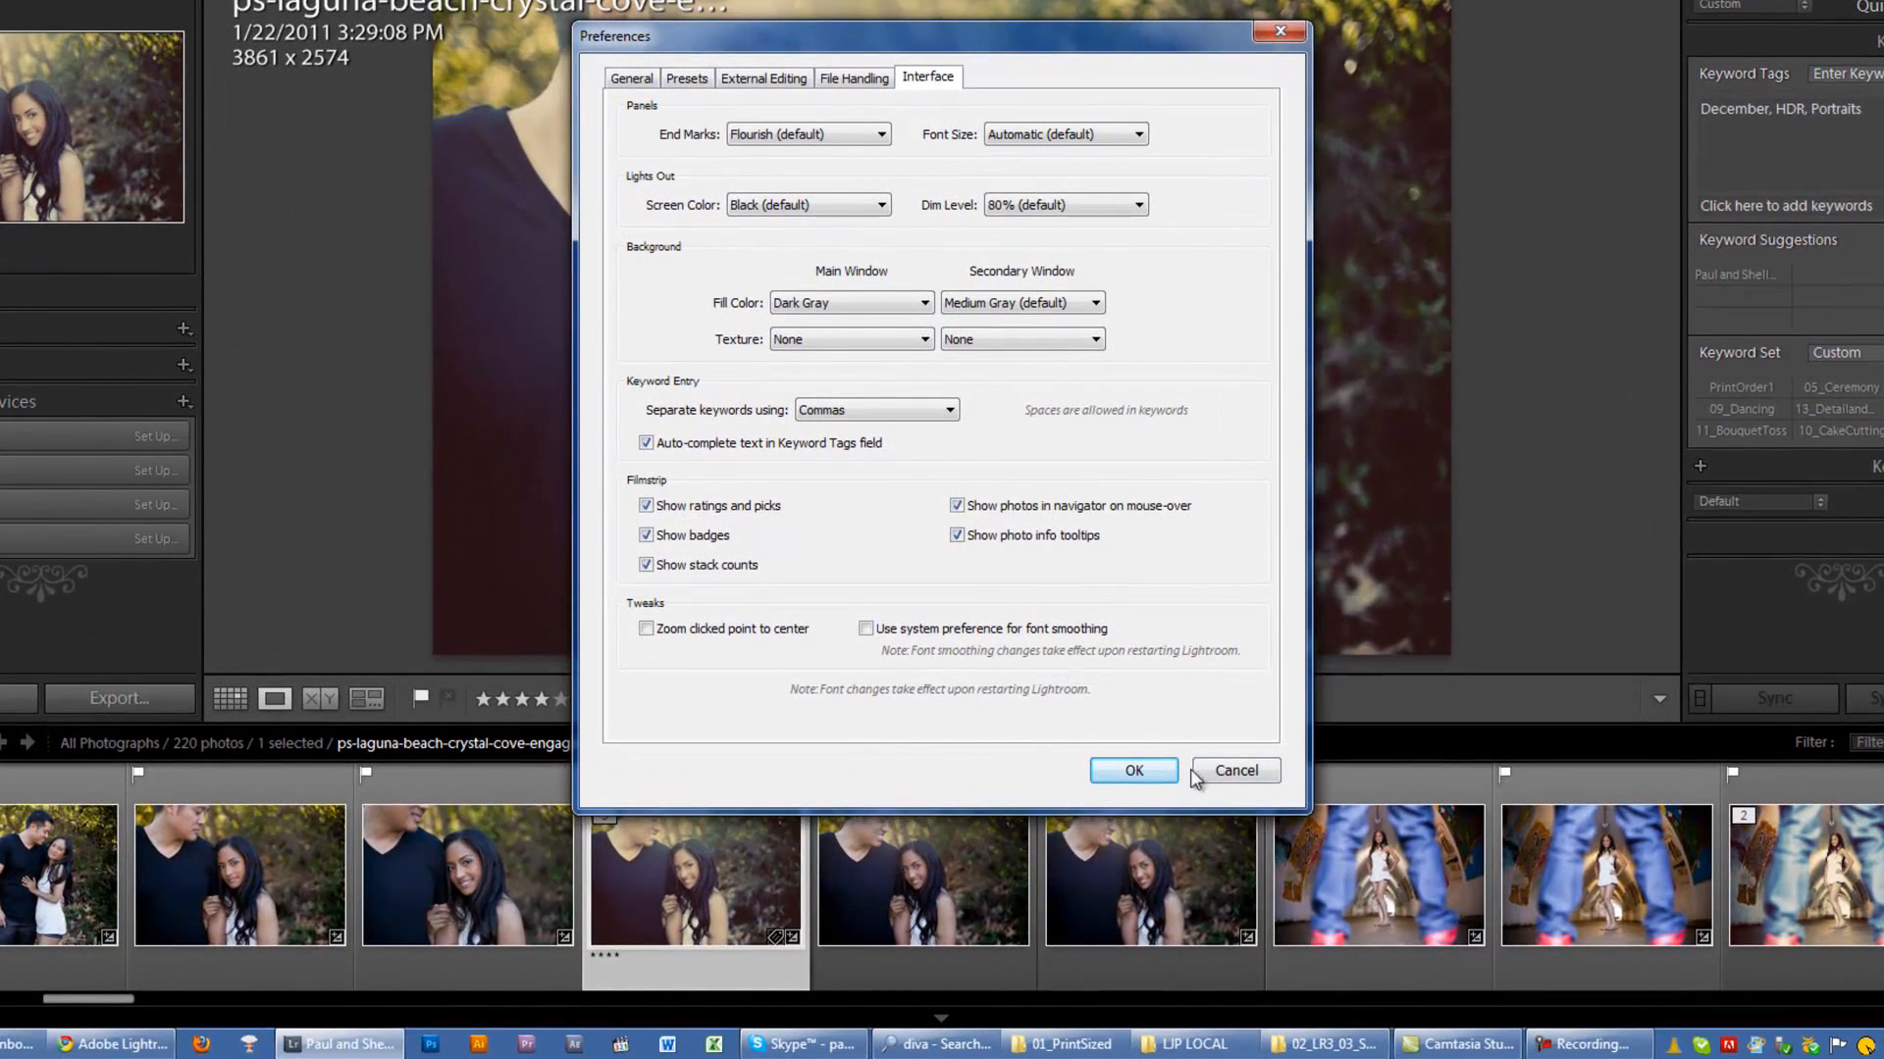
{"action": "left_click", "coordinate": [1240, 773]}
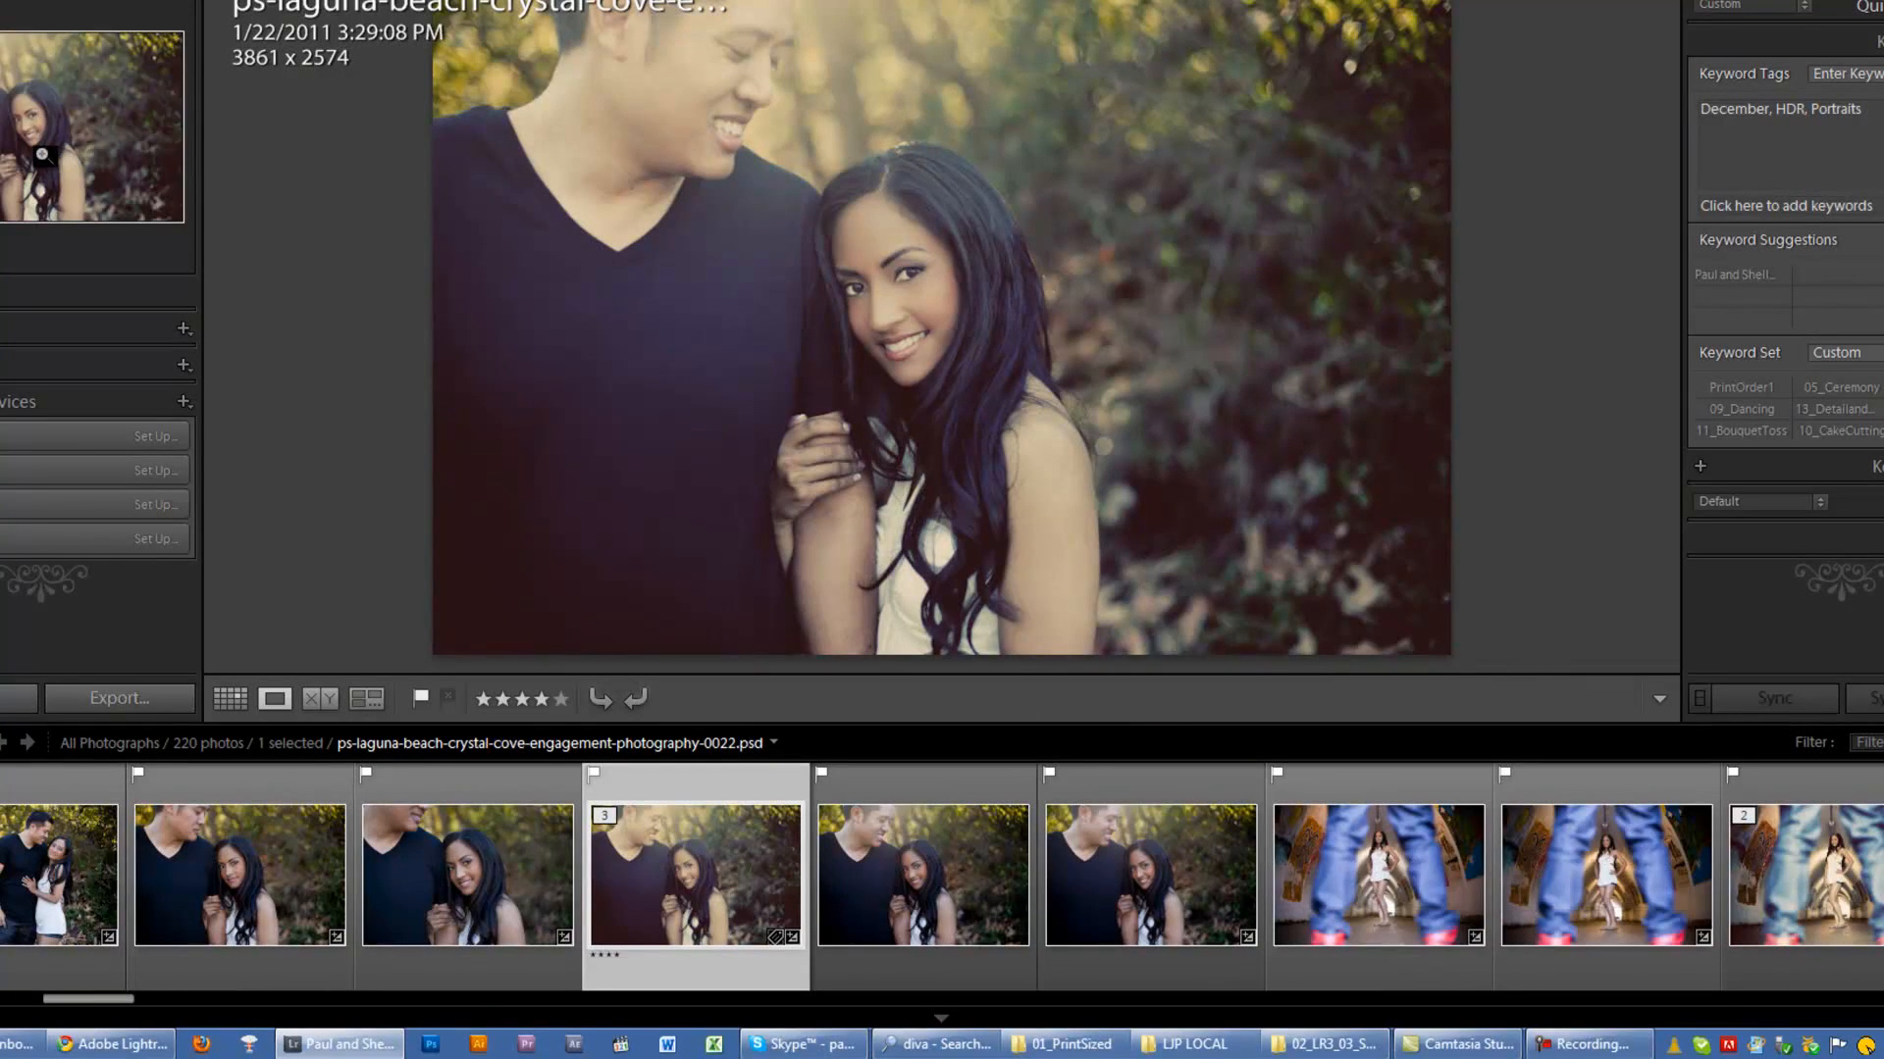
Step: Review the filmstrip's navigator and photo info tooltip options in the Interface preferences, and examine the selected filmstrip photo's tooltip
{"action": "left_click", "coordinate": [29, 0]}
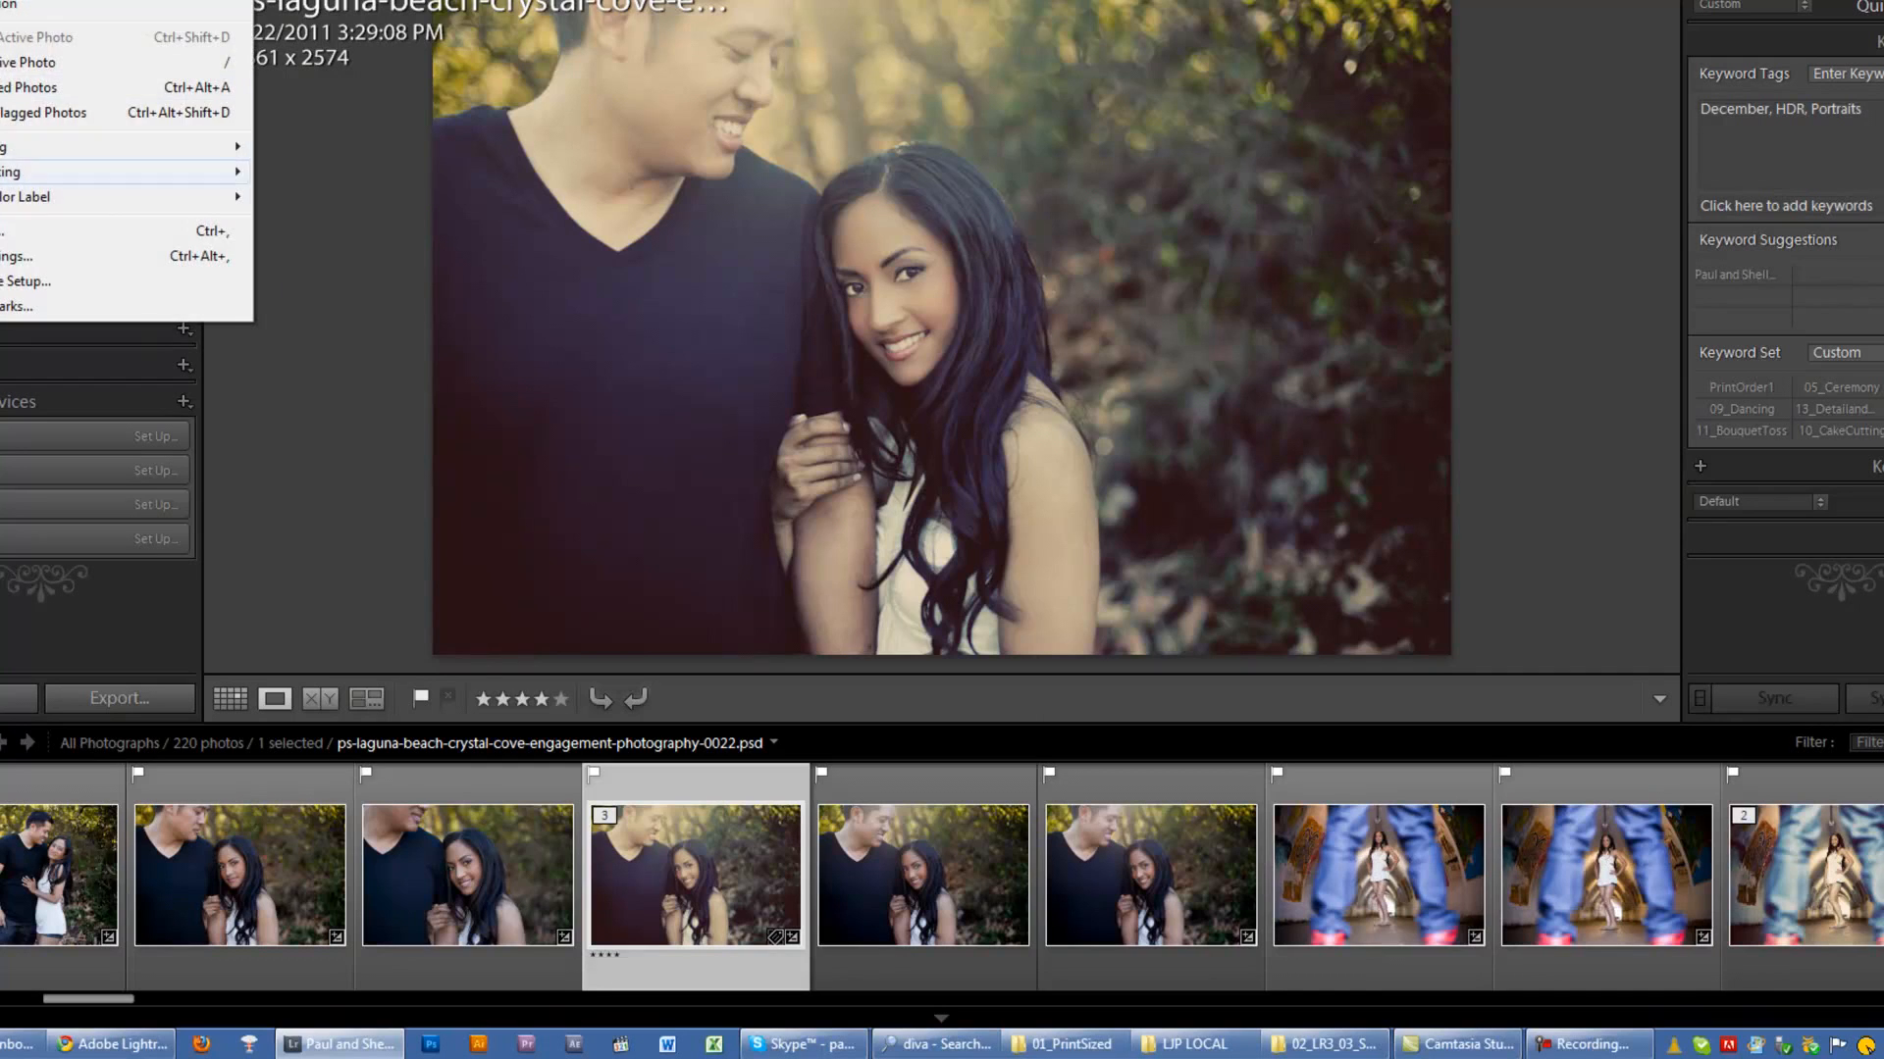
{"action": "left_click", "coordinate": [98, 231]}
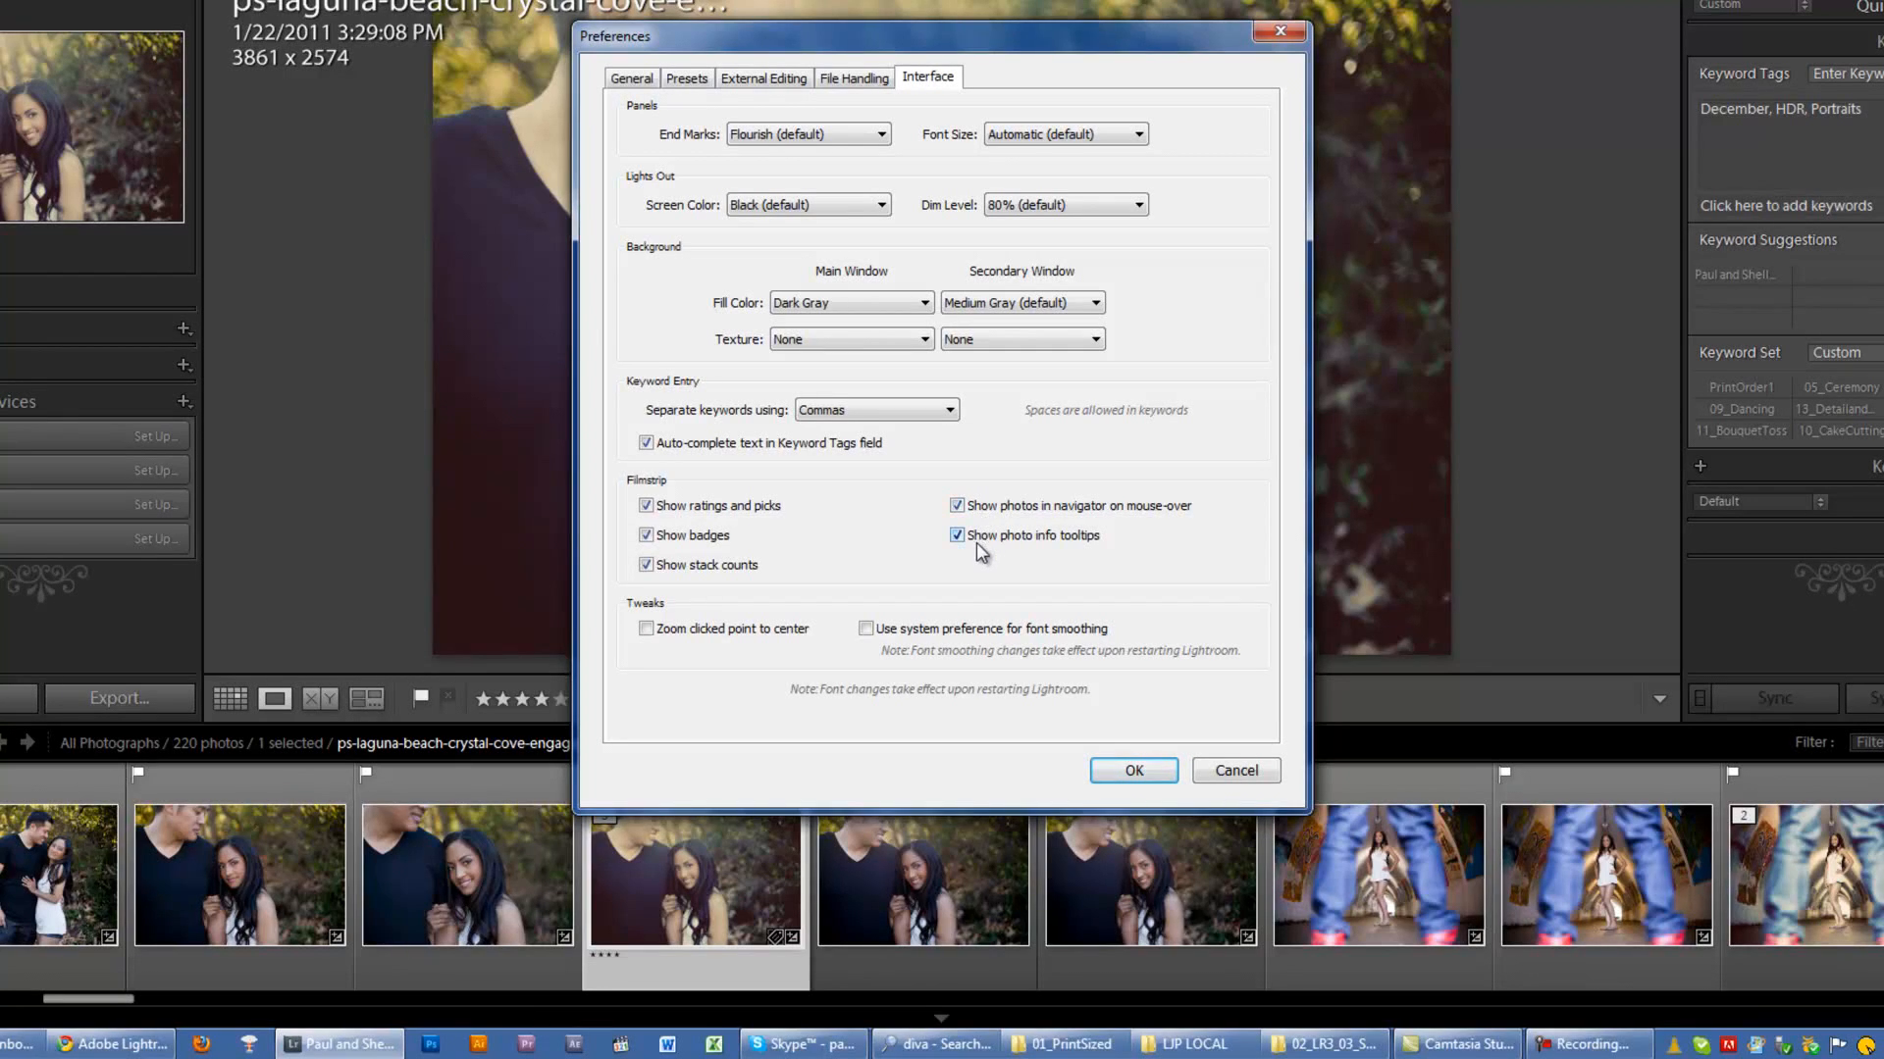
{"action": "left_click", "coordinate": [970, 510]}
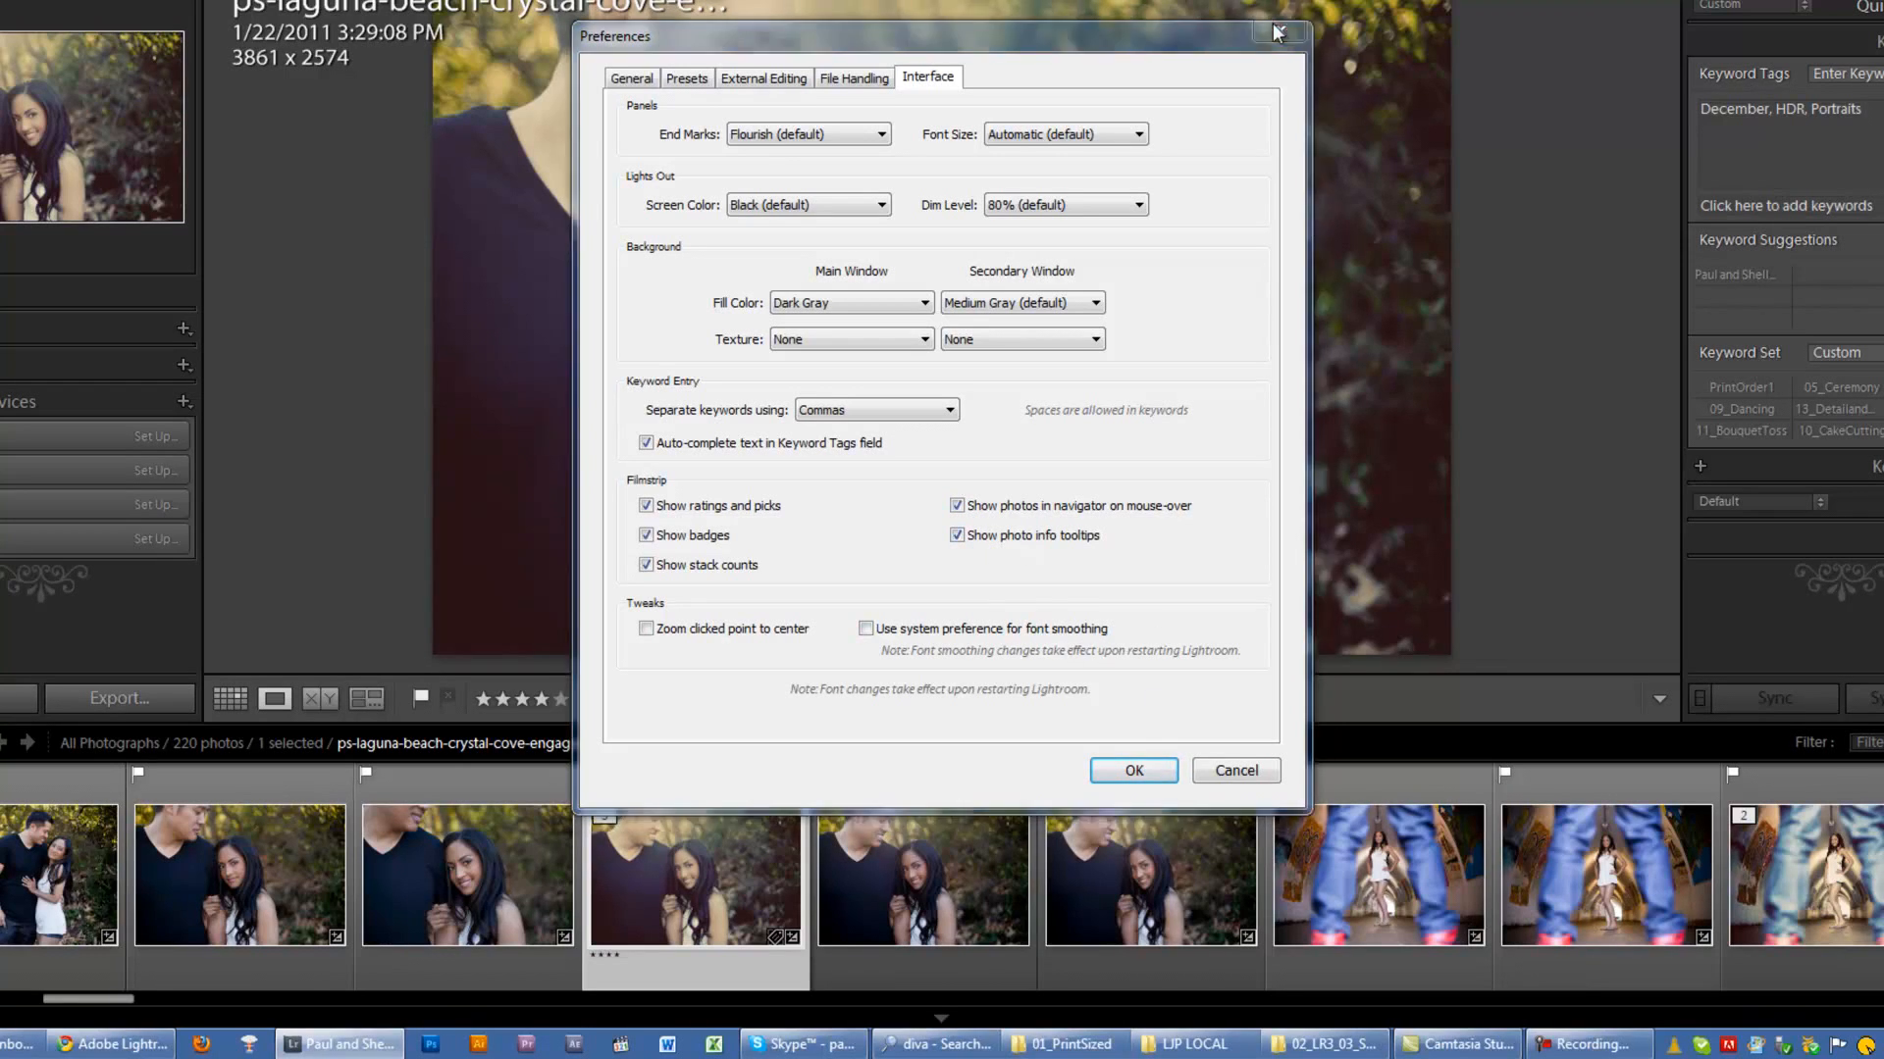
{"action": "left_click", "coordinate": [1133, 770]}
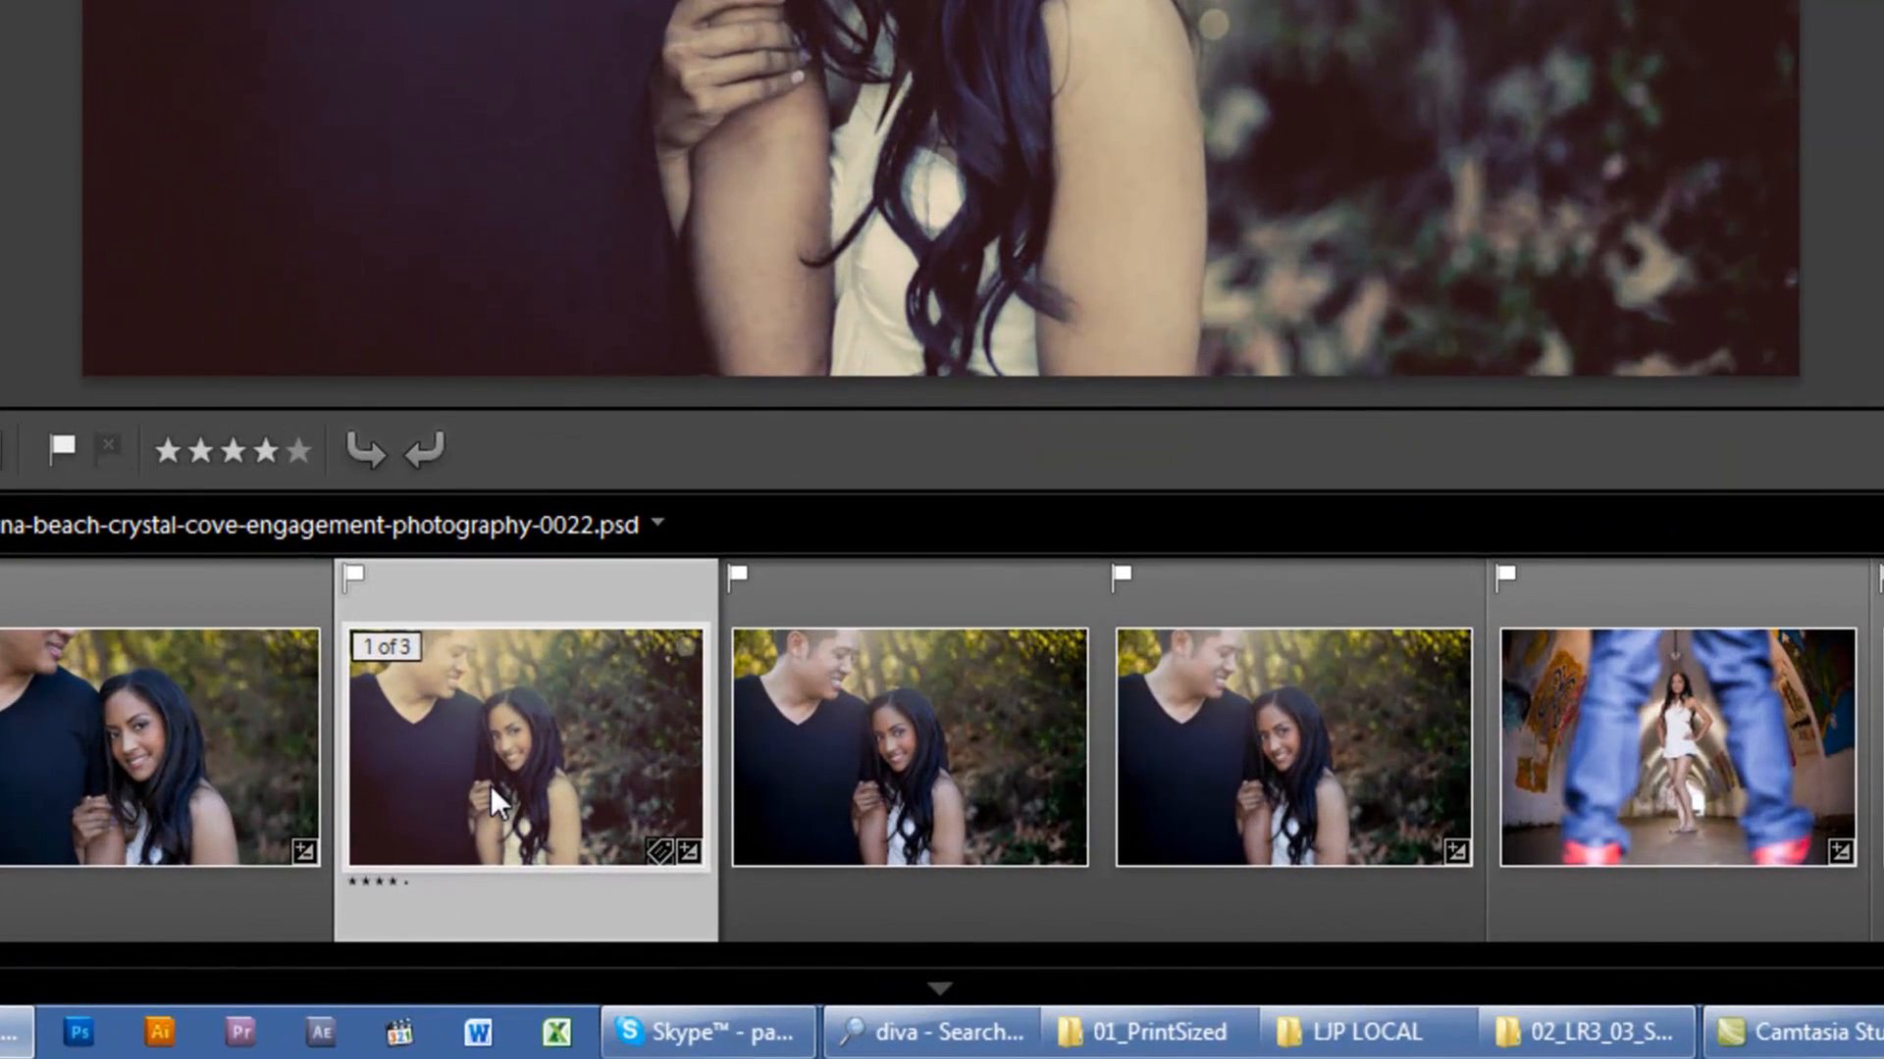
{"action": "mouse_move", "coordinate": [490, 786]}
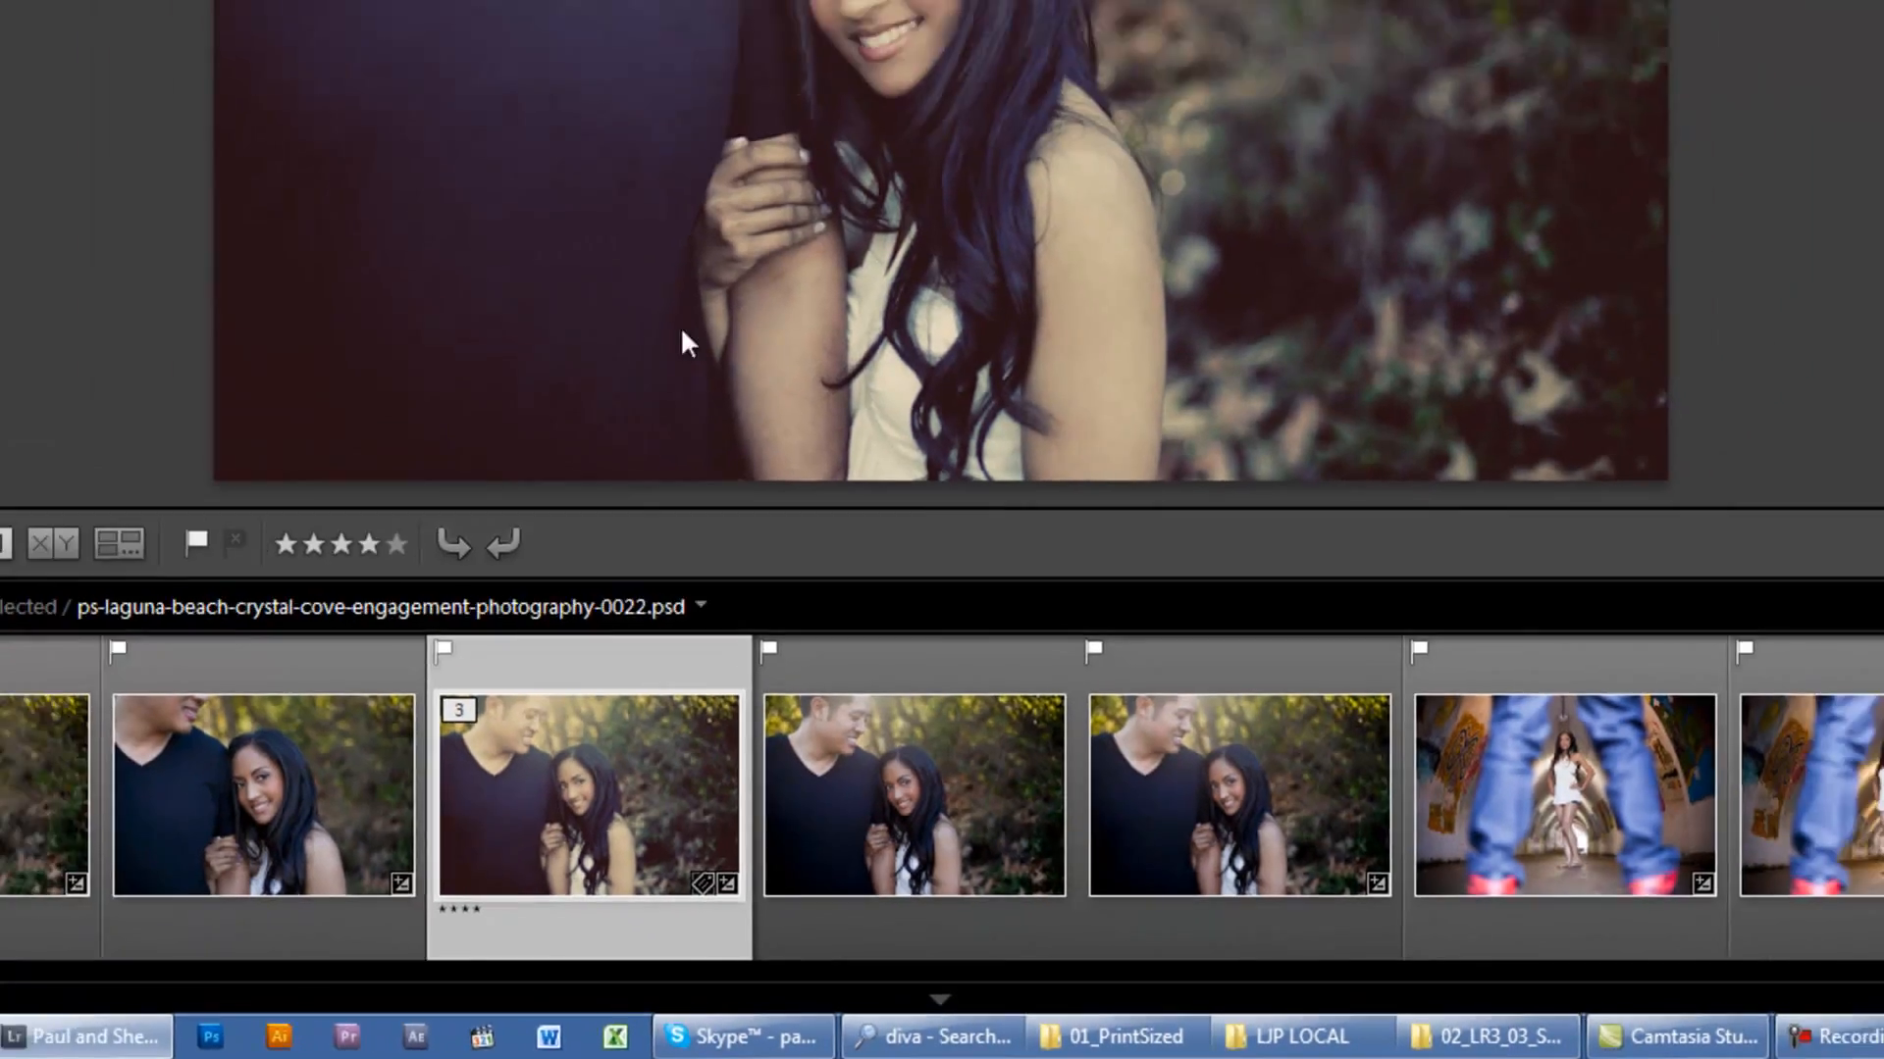
Step: Turn the filmstrip's photo info tooltips off and back on in the Interface preferences
{"action": "key", "text": "ctrl+comma"}
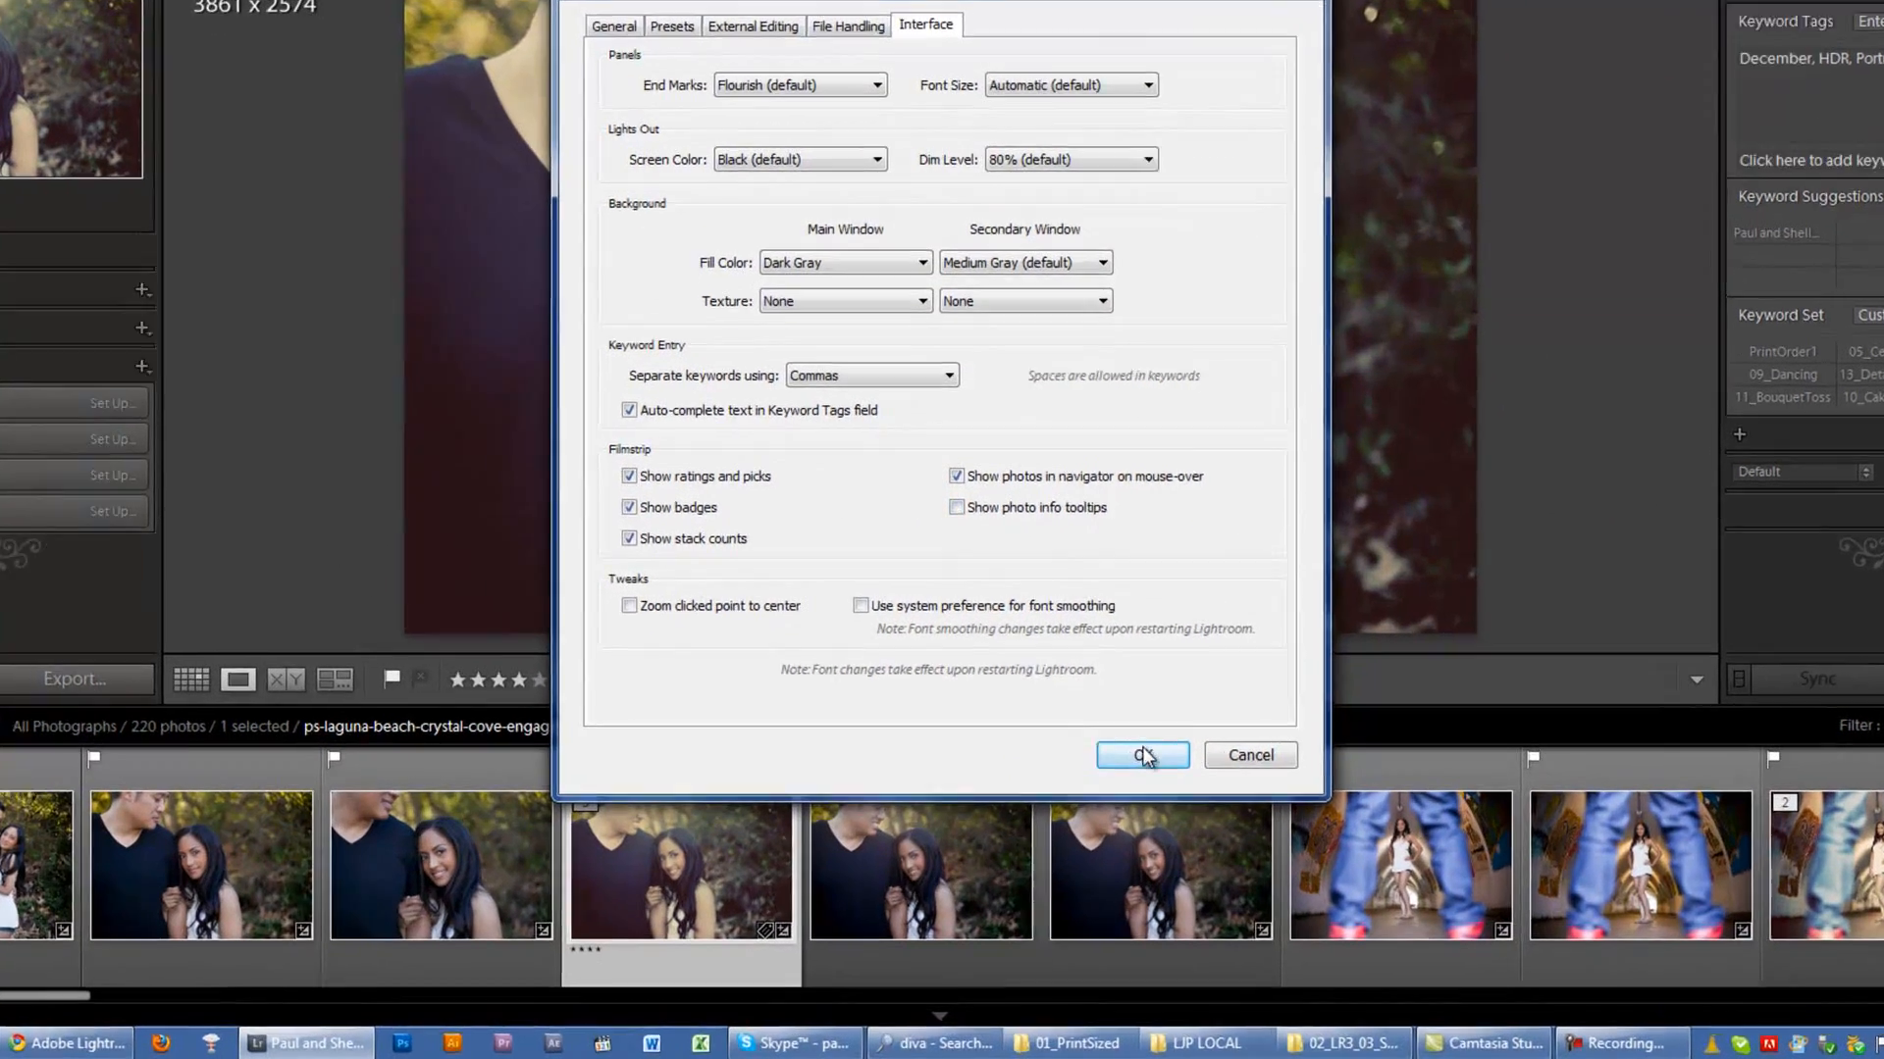
{"action": "left_click", "coordinate": [1133, 771]}
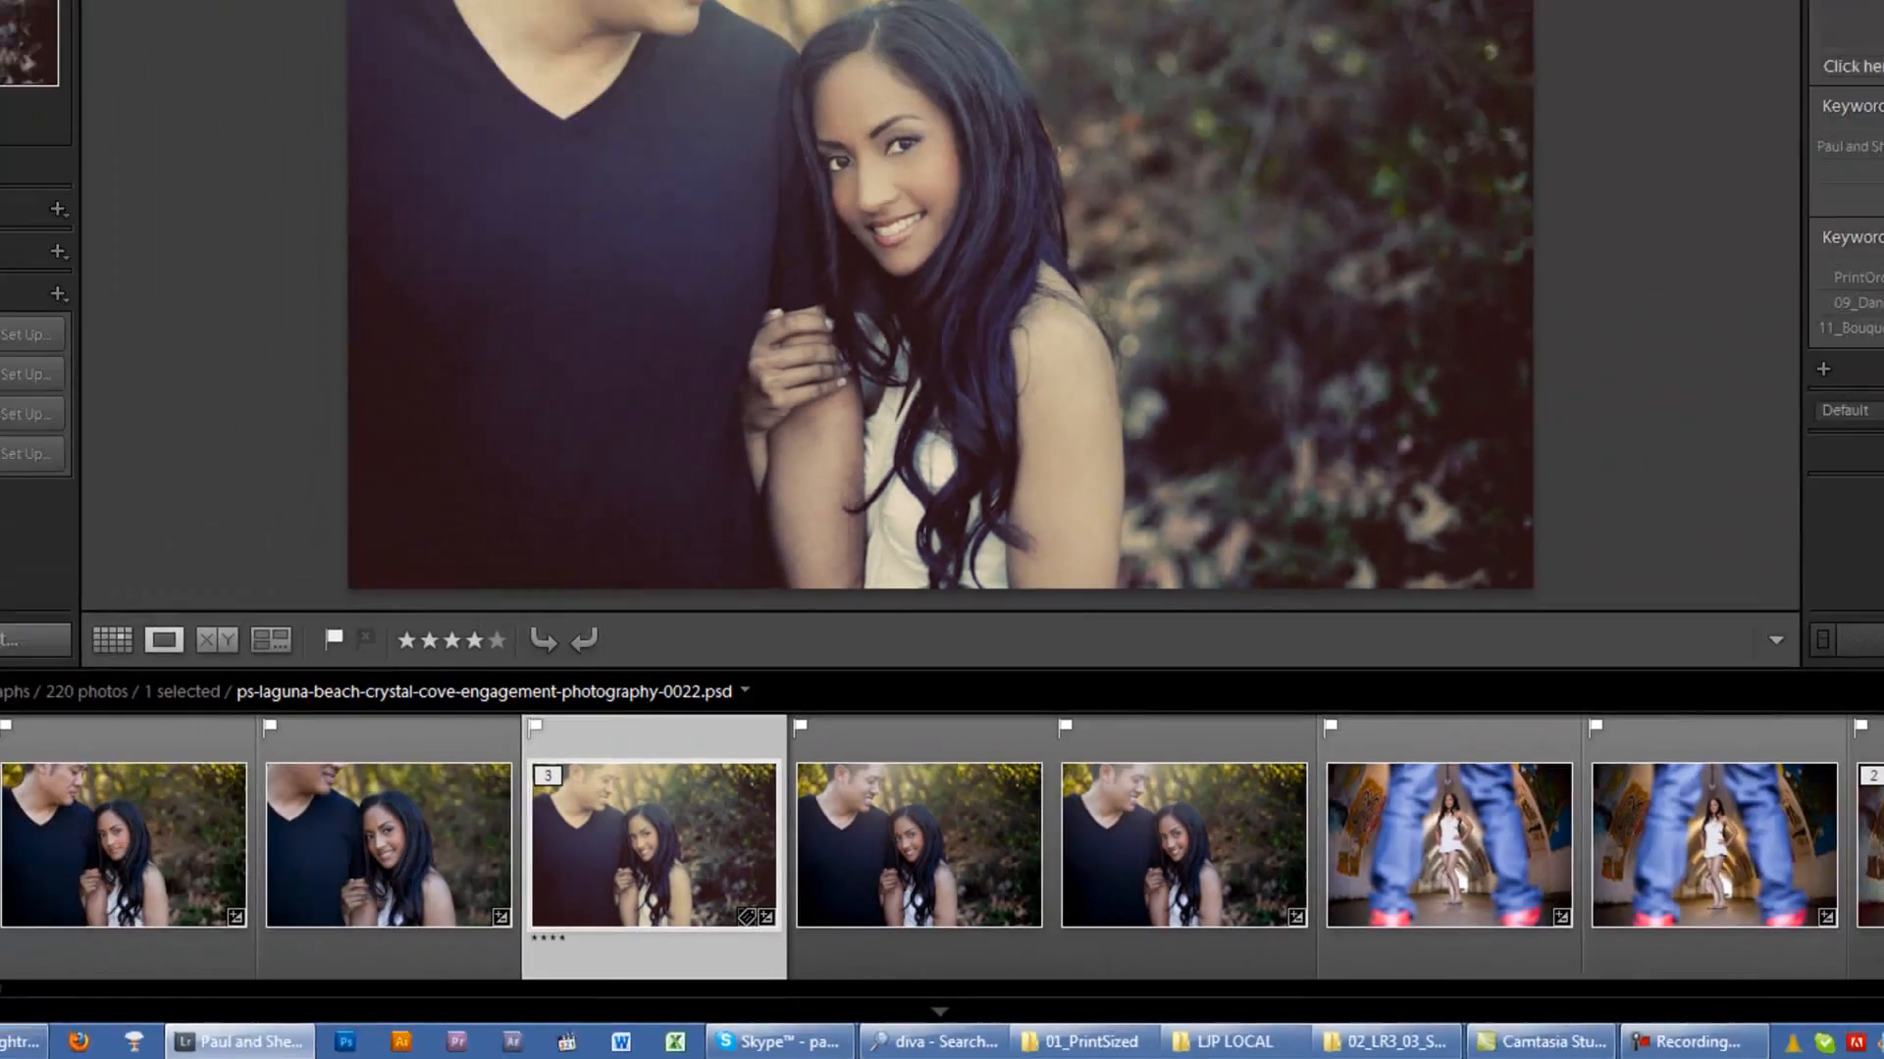
{"action": "left_click", "coordinate": [45, 32]}
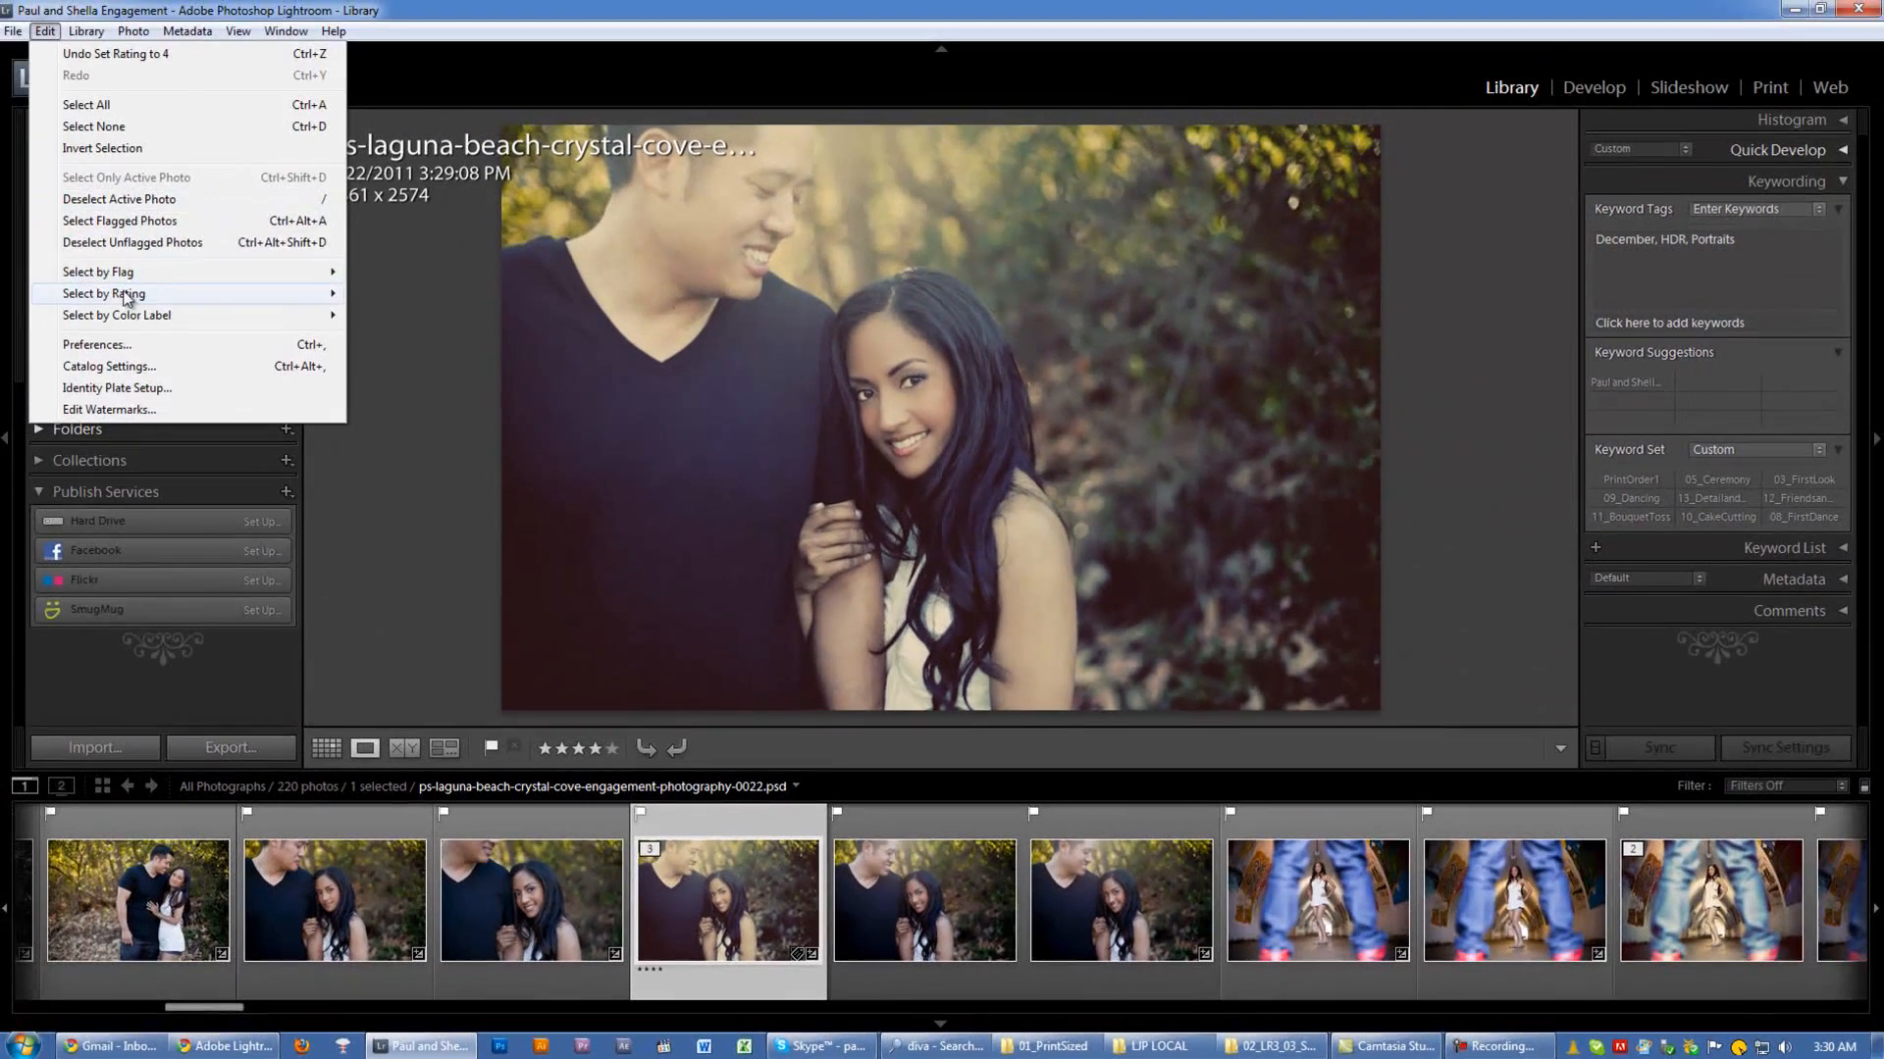
{"action": "left_click", "coordinate": [128, 344]}
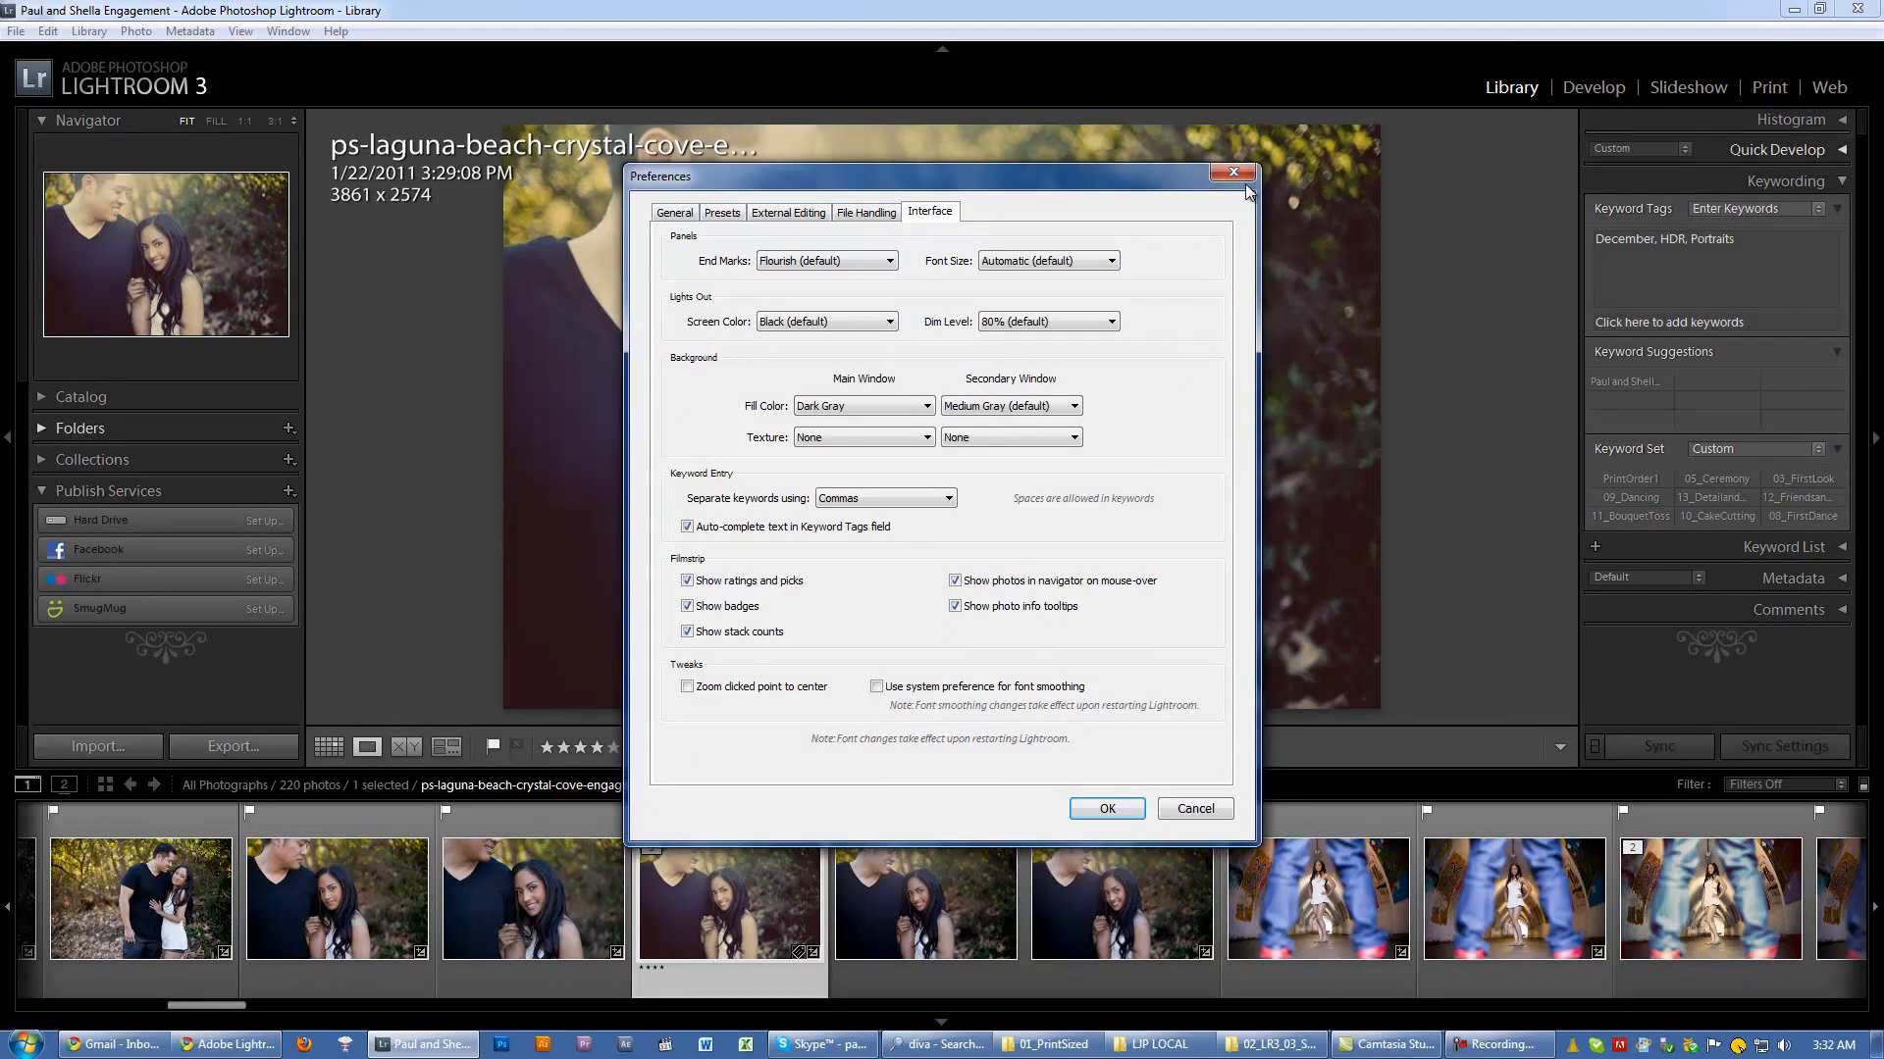
{"action": "left_click", "coordinate": [1236, 176]}
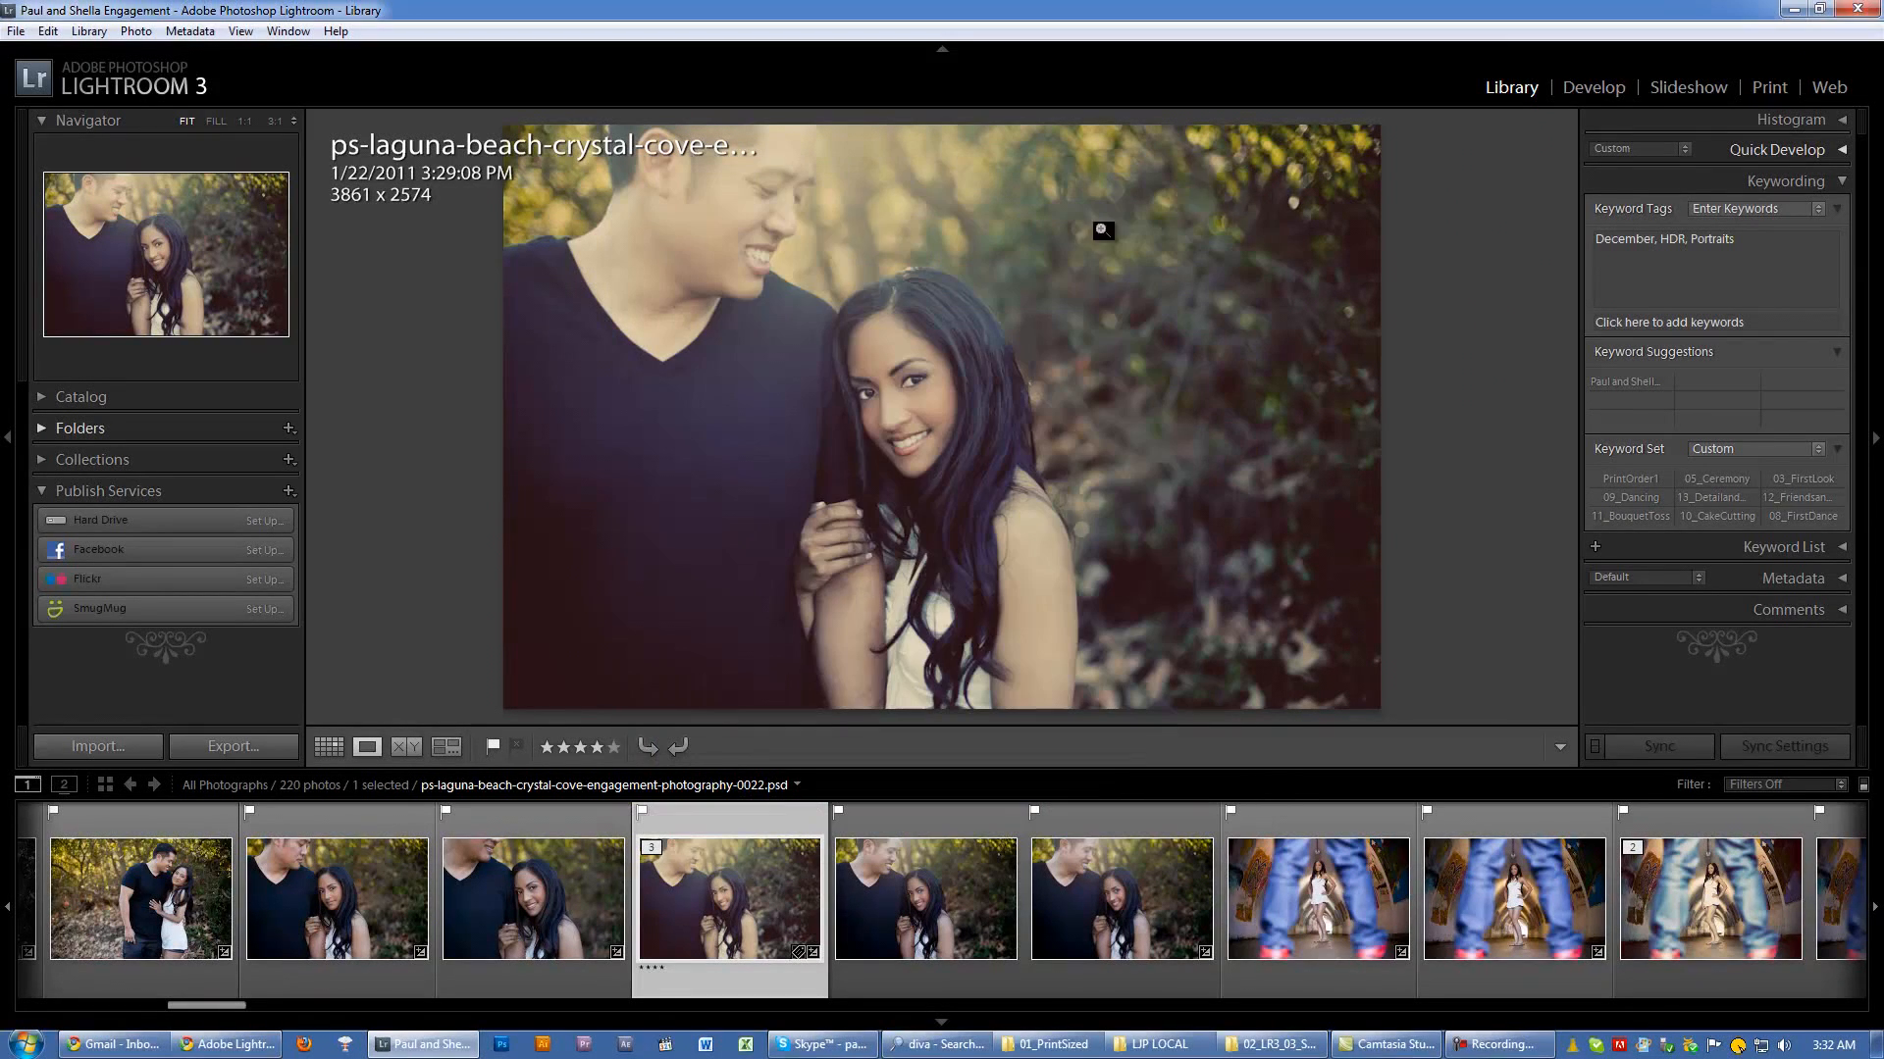
Step: Zoom the couple's photo to 1:1 beside the man's smile and back out, and enable Zoom clicked point to center in the preferences
{"action": "left_click", "coordinate": [796, 235]}
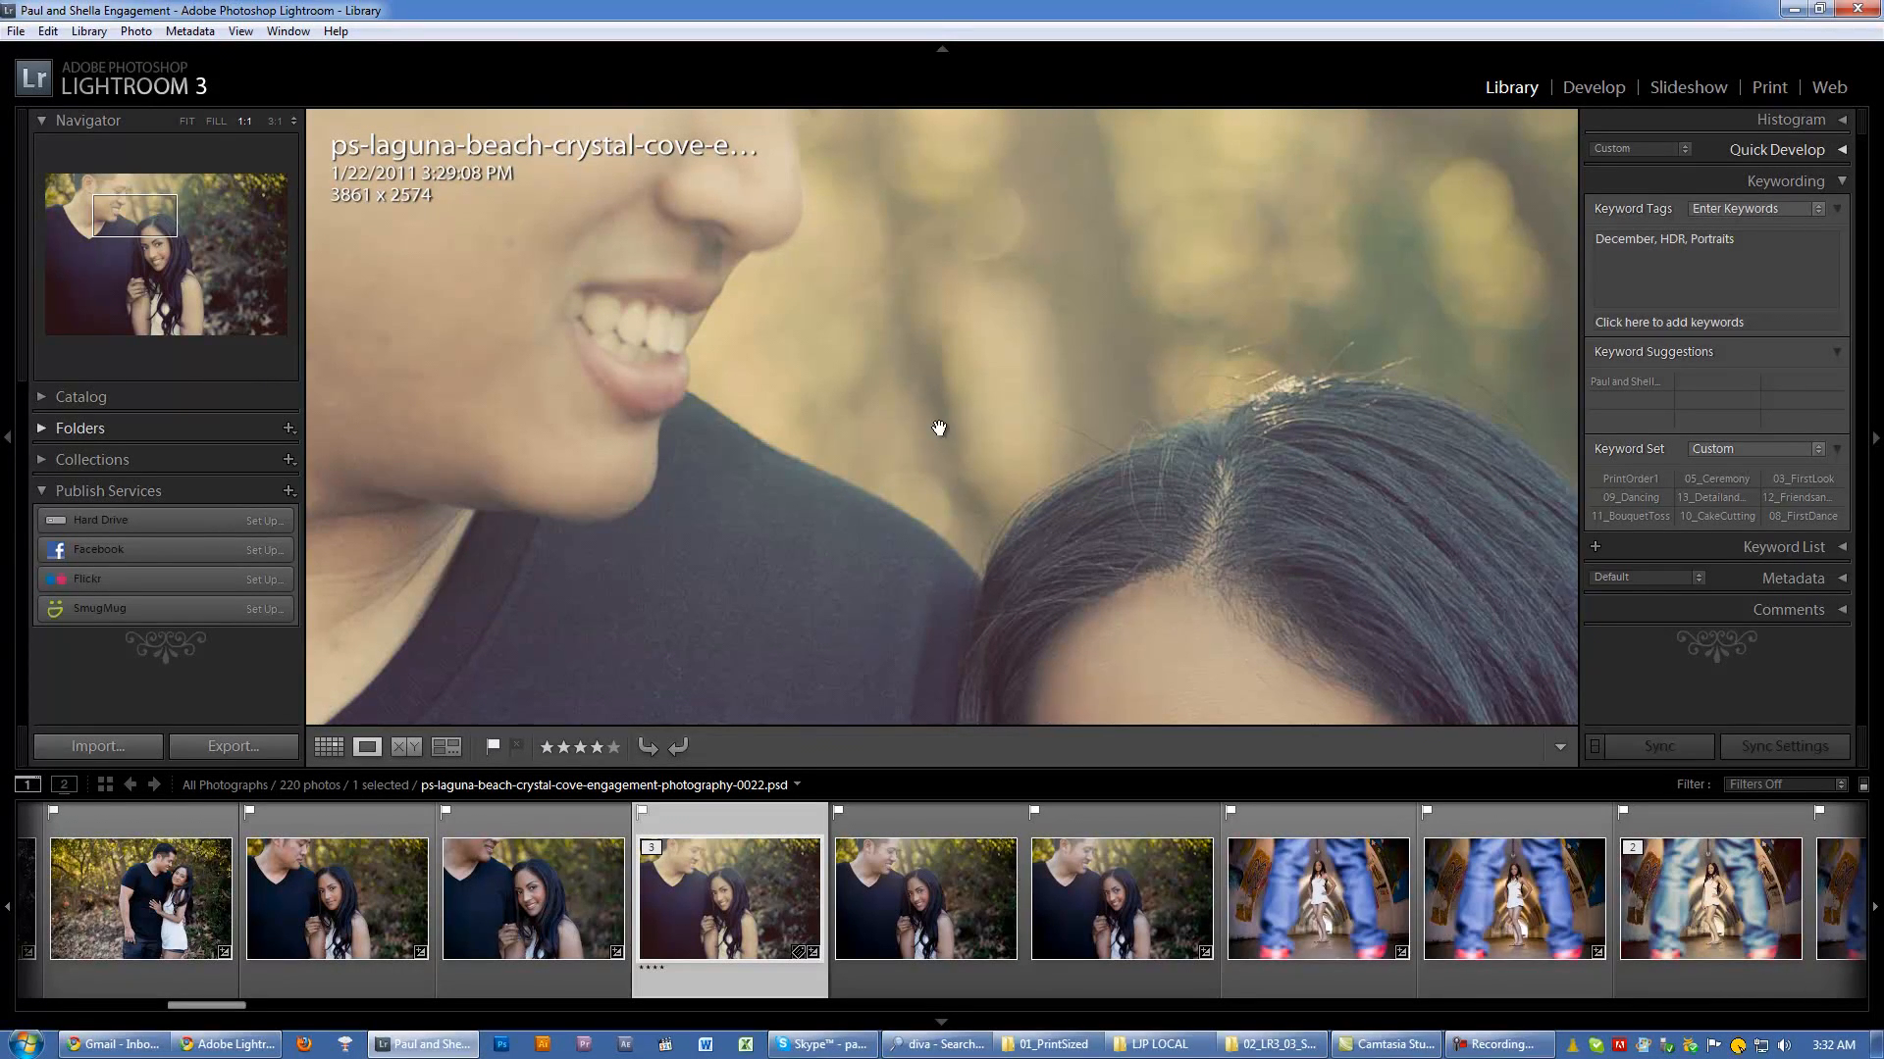
{"action": "left_click", "coordinate": [813, 249]}
{"action": "left_click", "coordinate": [47, 30]}
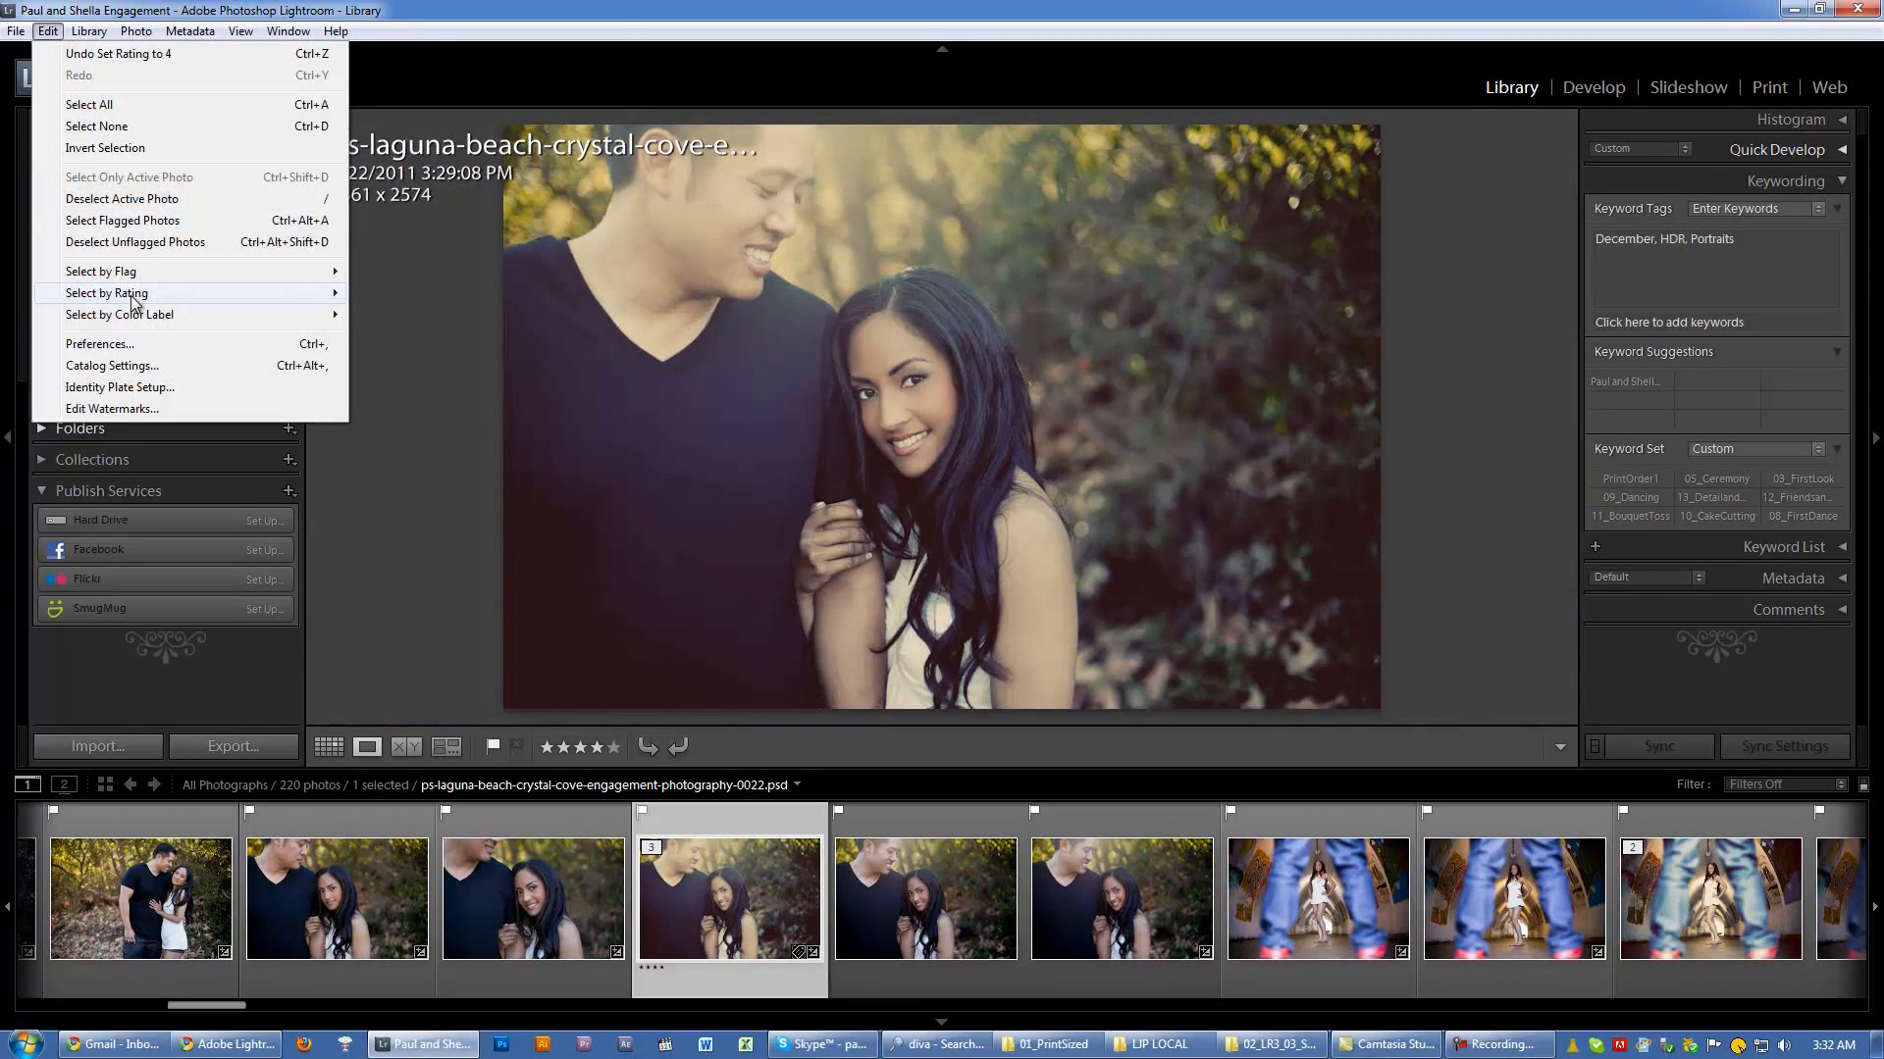
{"action": "left_click", "coordinate": [99, 344]}
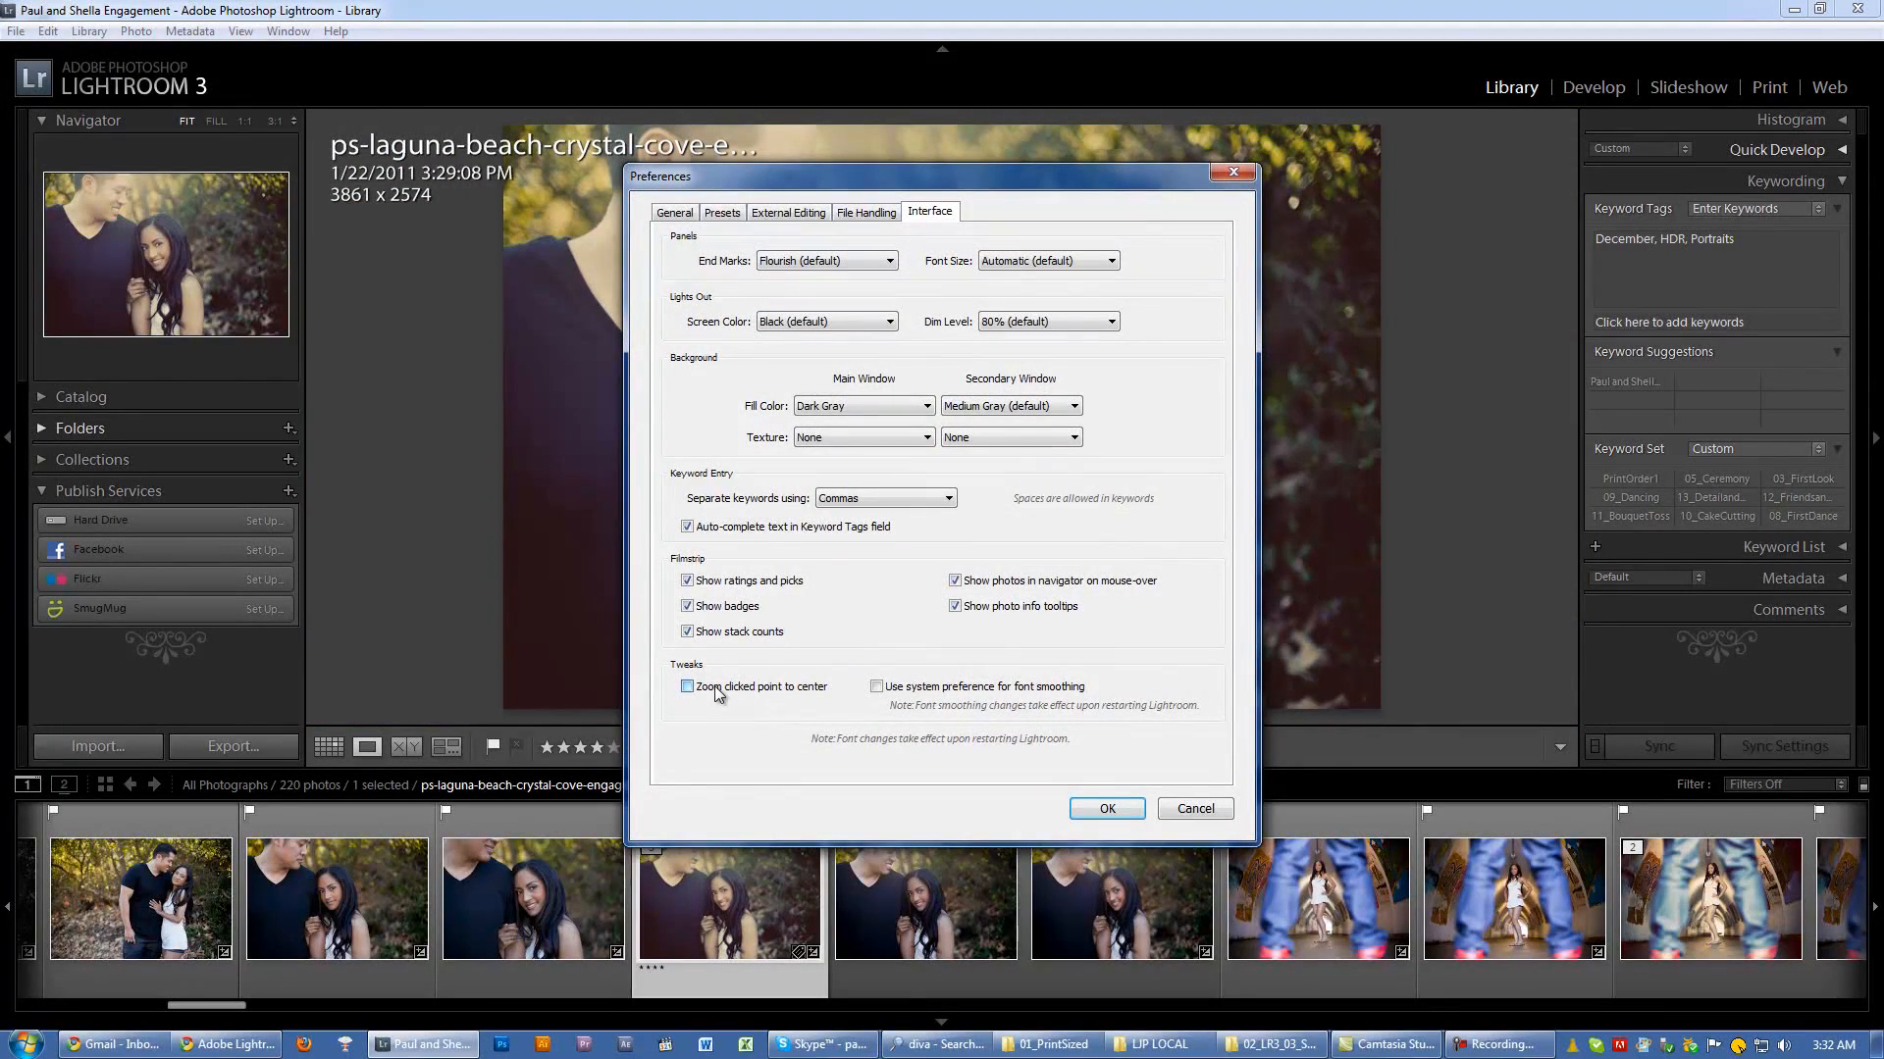
{"action": "left_click", "coordinate": [1096, 809]}
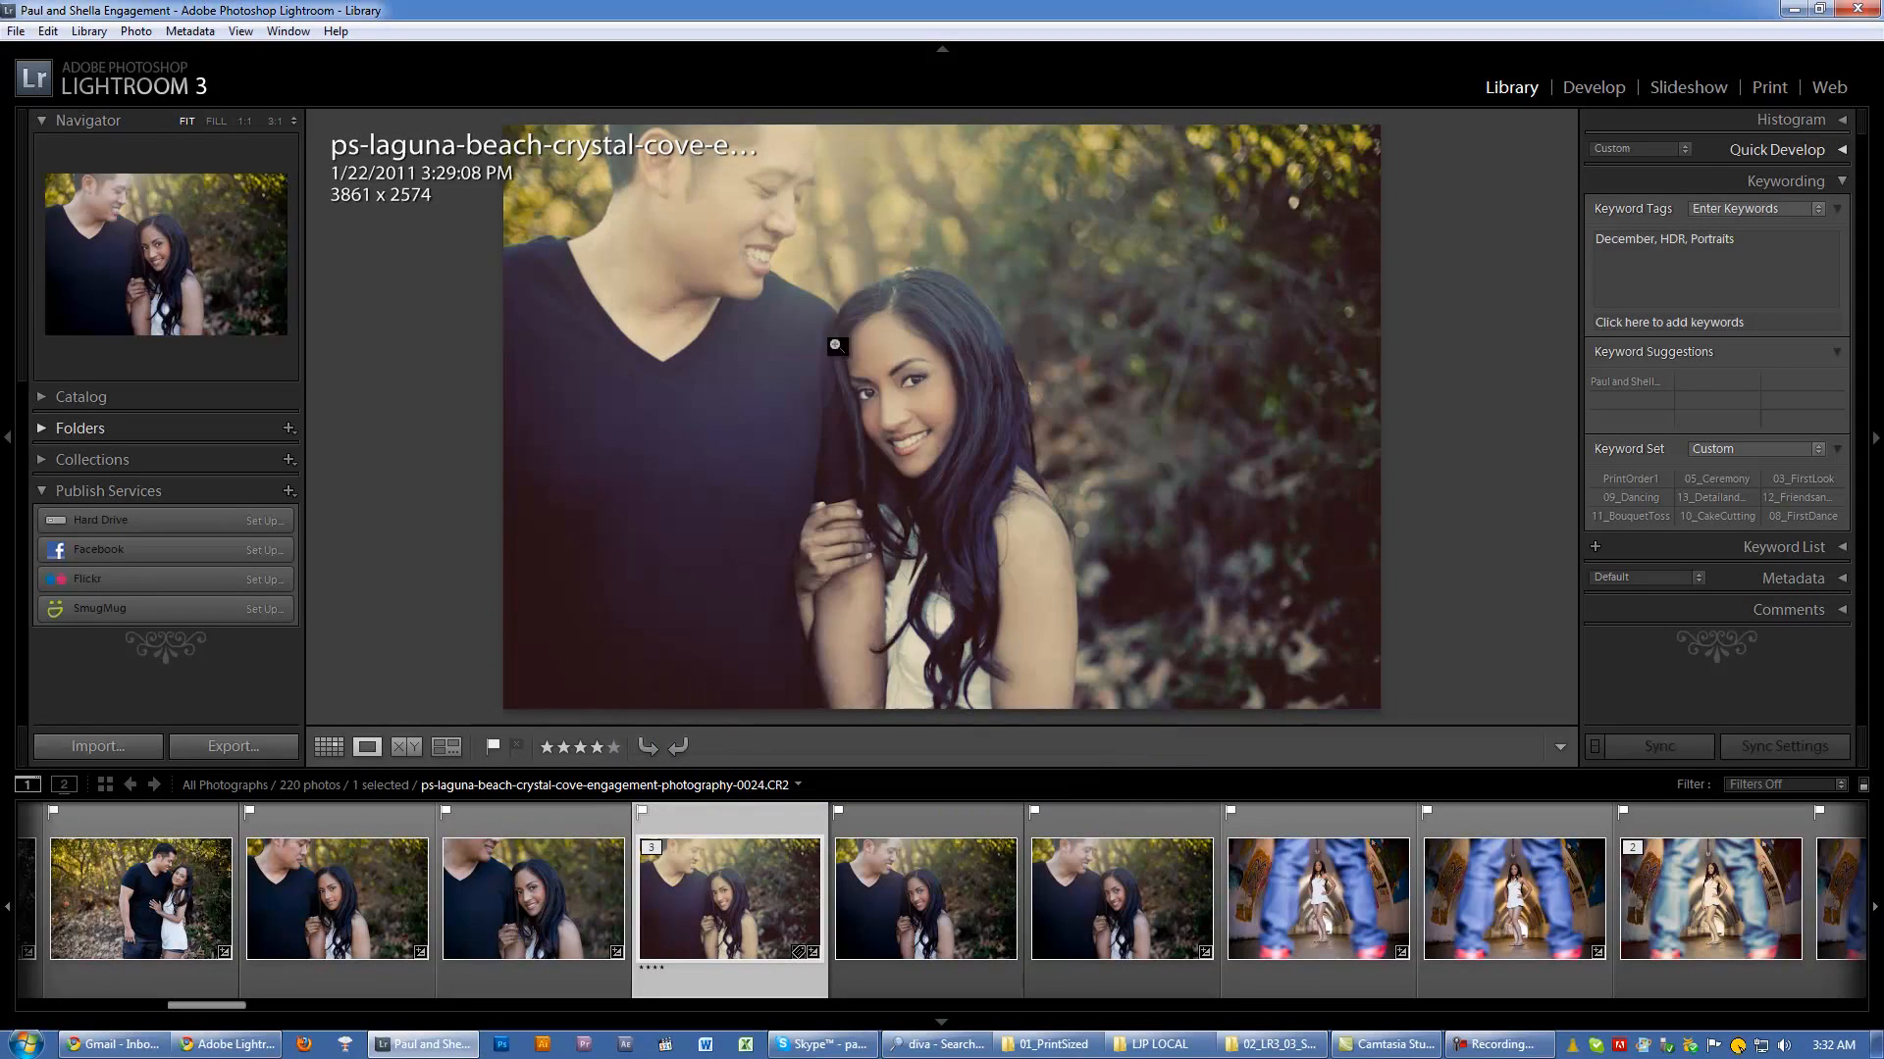
Step: Zoom to 1:1 beside the man's smile, return to the fitted view, and zoom in on the same spot again
{"action": "left_click", "coordinate": [790, 232]}
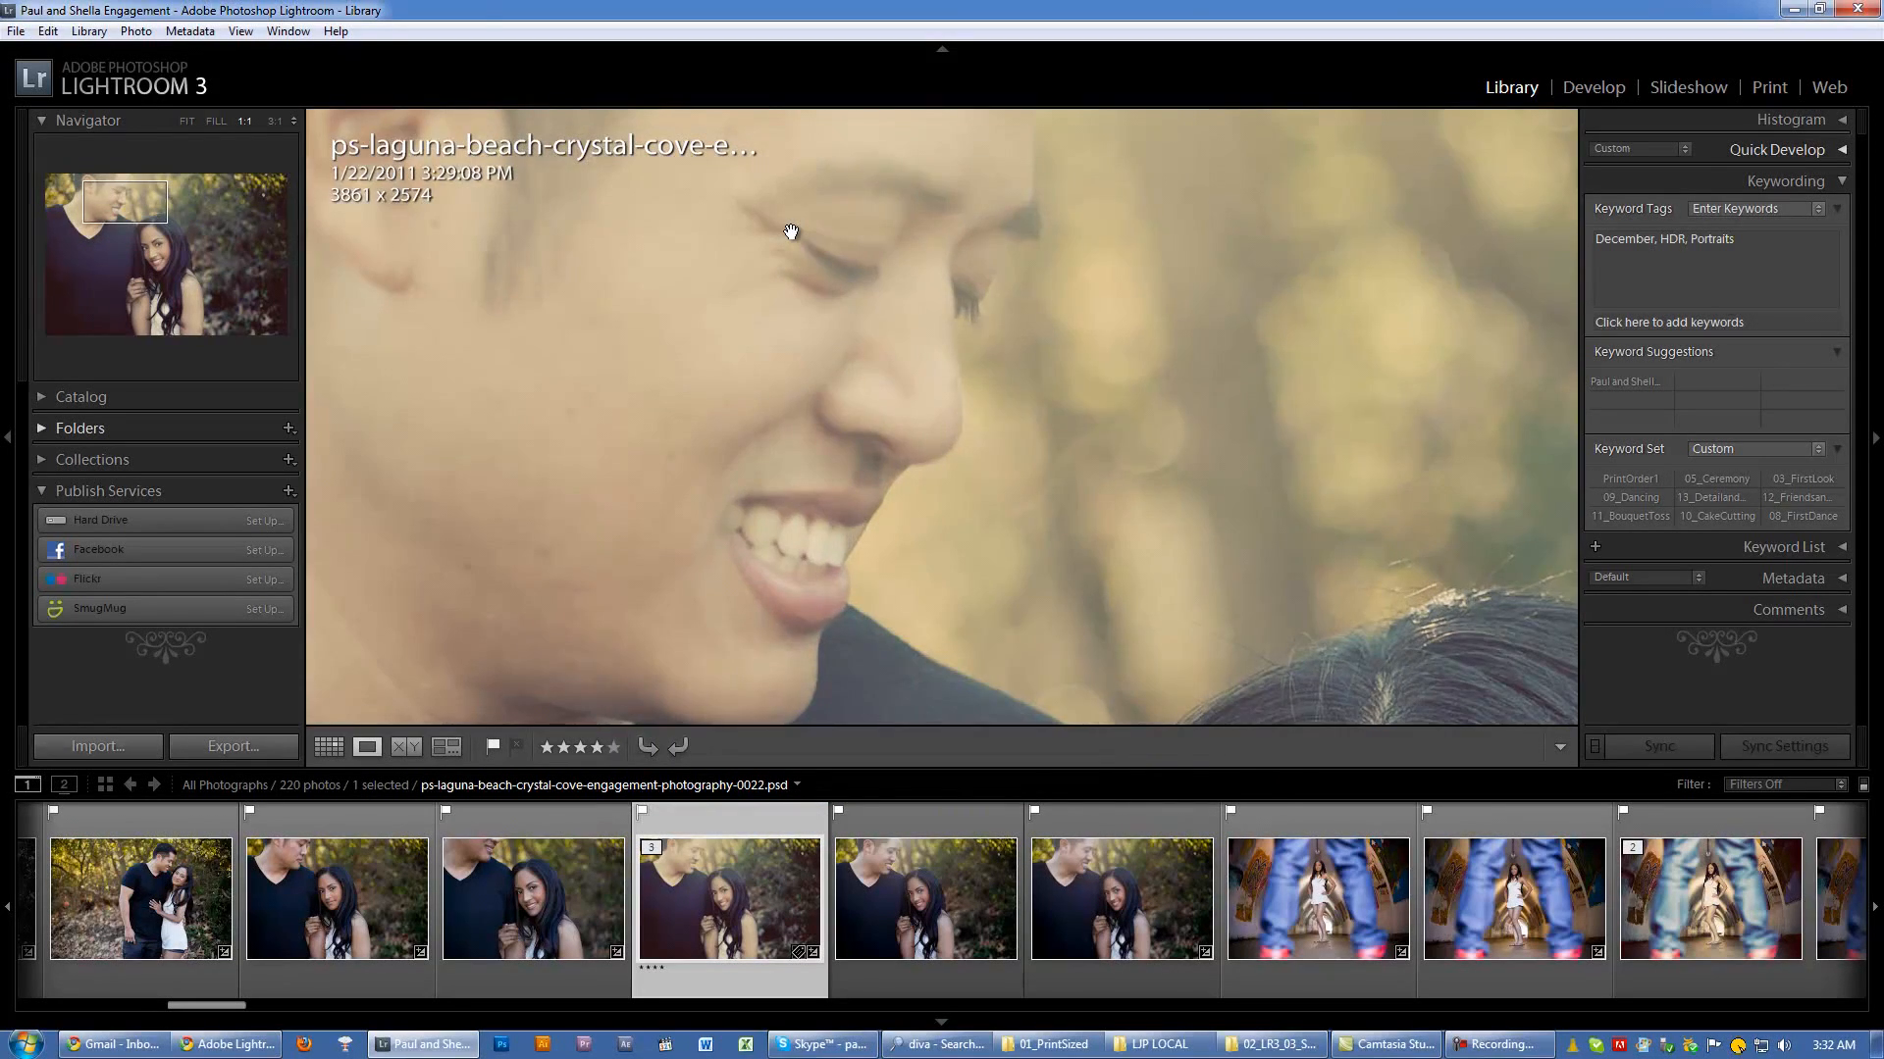
{"action": "left_click", "coordinate": [938, 450]}
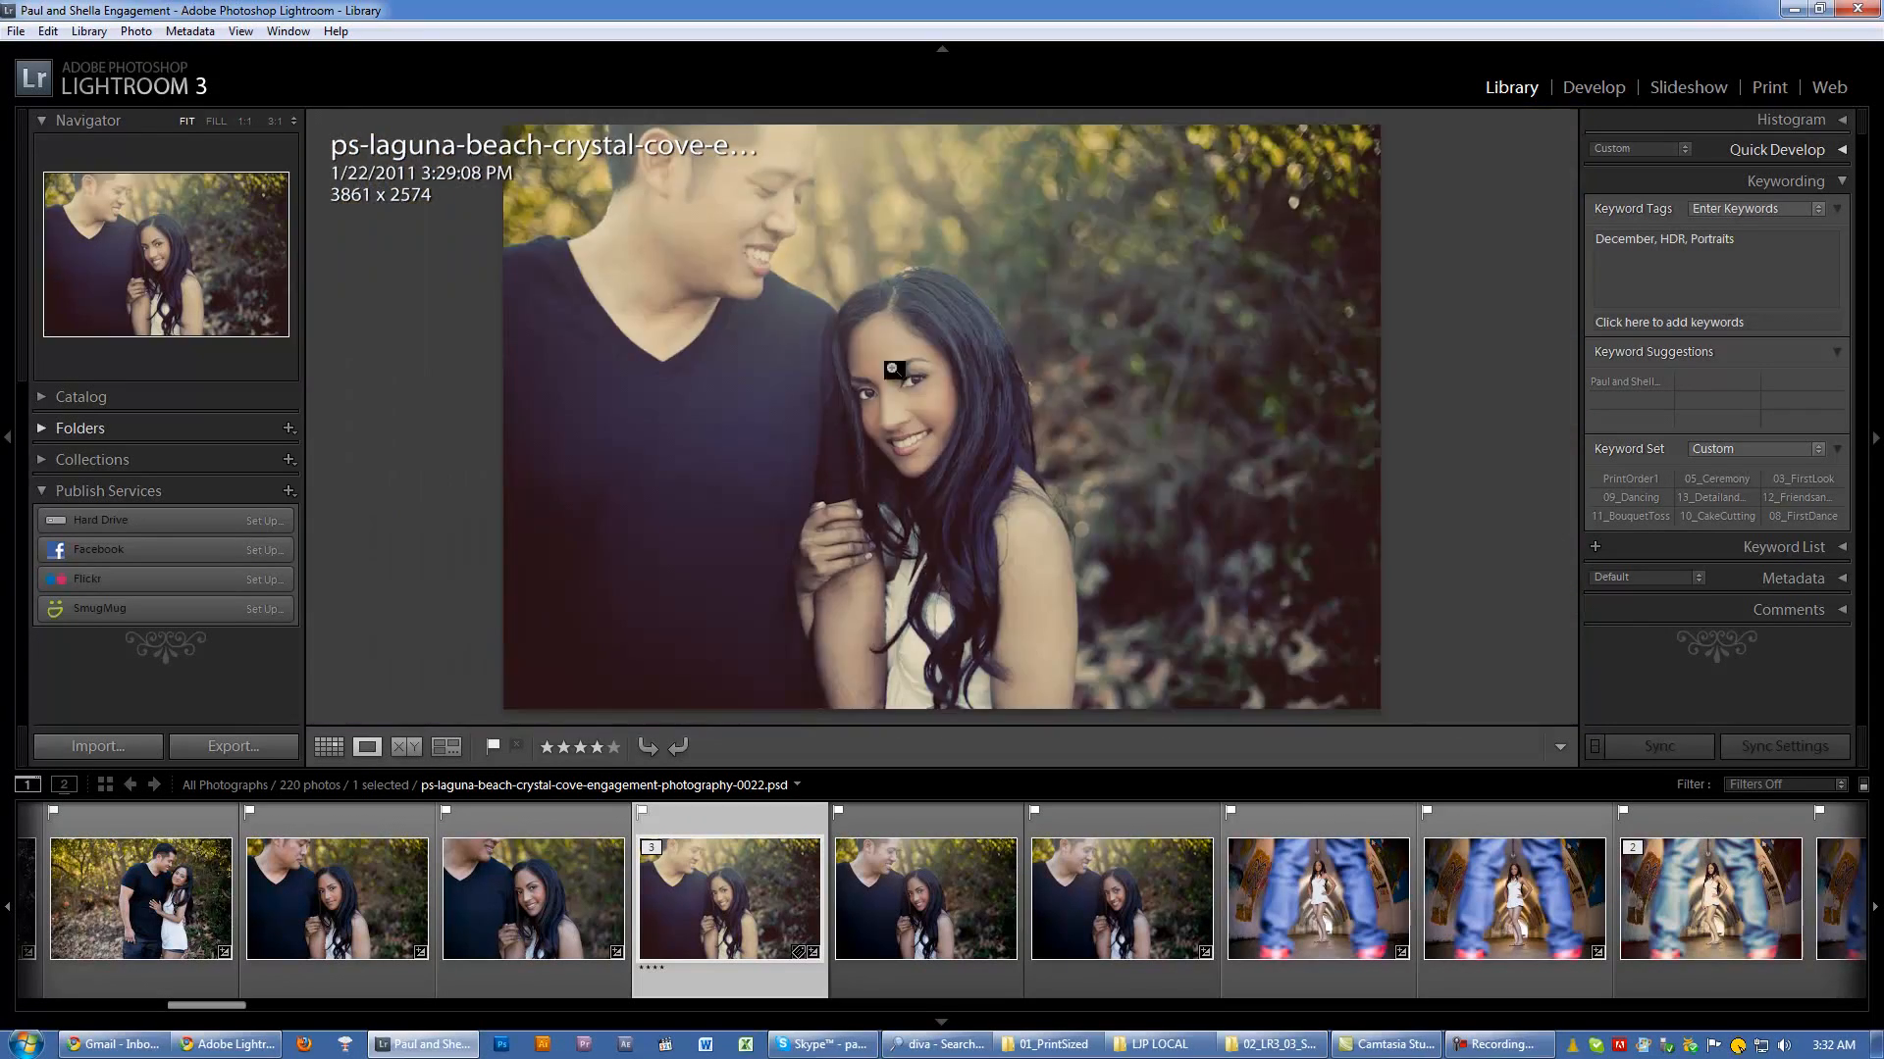
{"action": "left_click", "coordinate": [790, 236]}
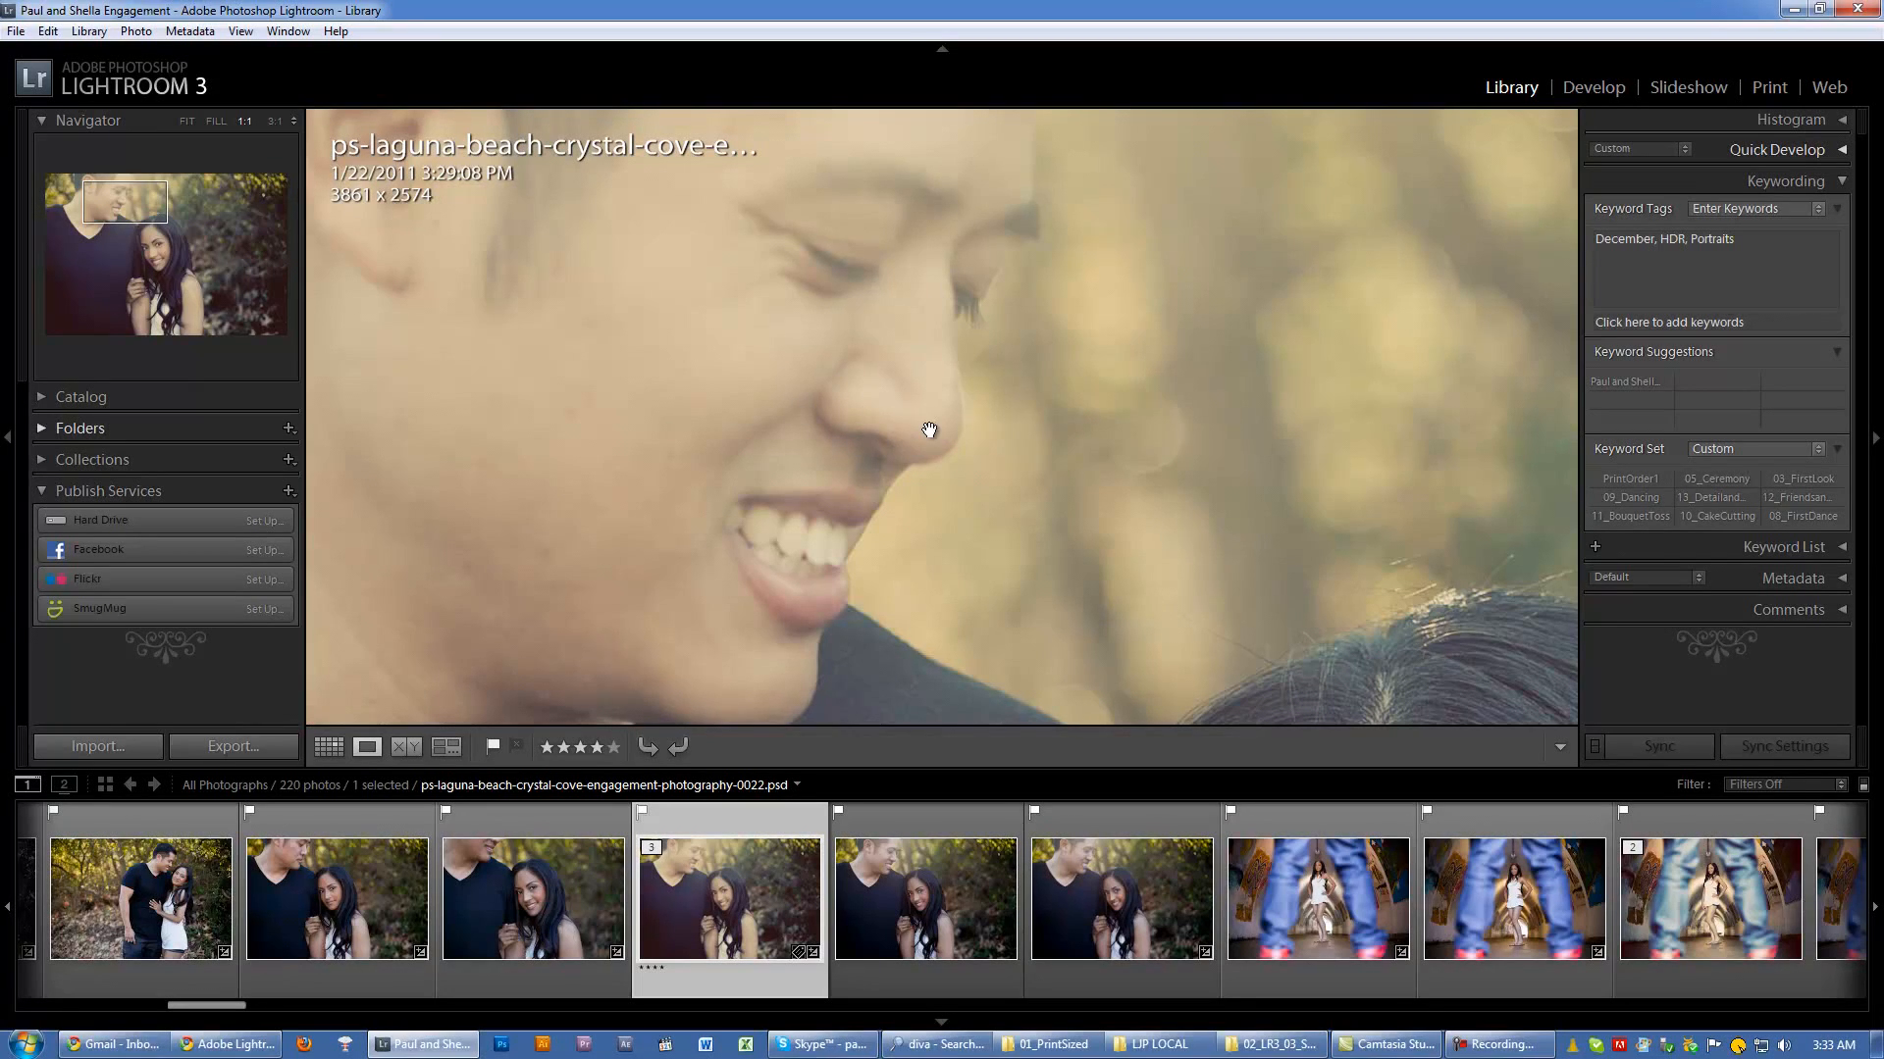
Step: Reopen the Interface preferences and turn off Zoom clicked point to center
{"action": "left_click", "coordinate": [48, 32]}
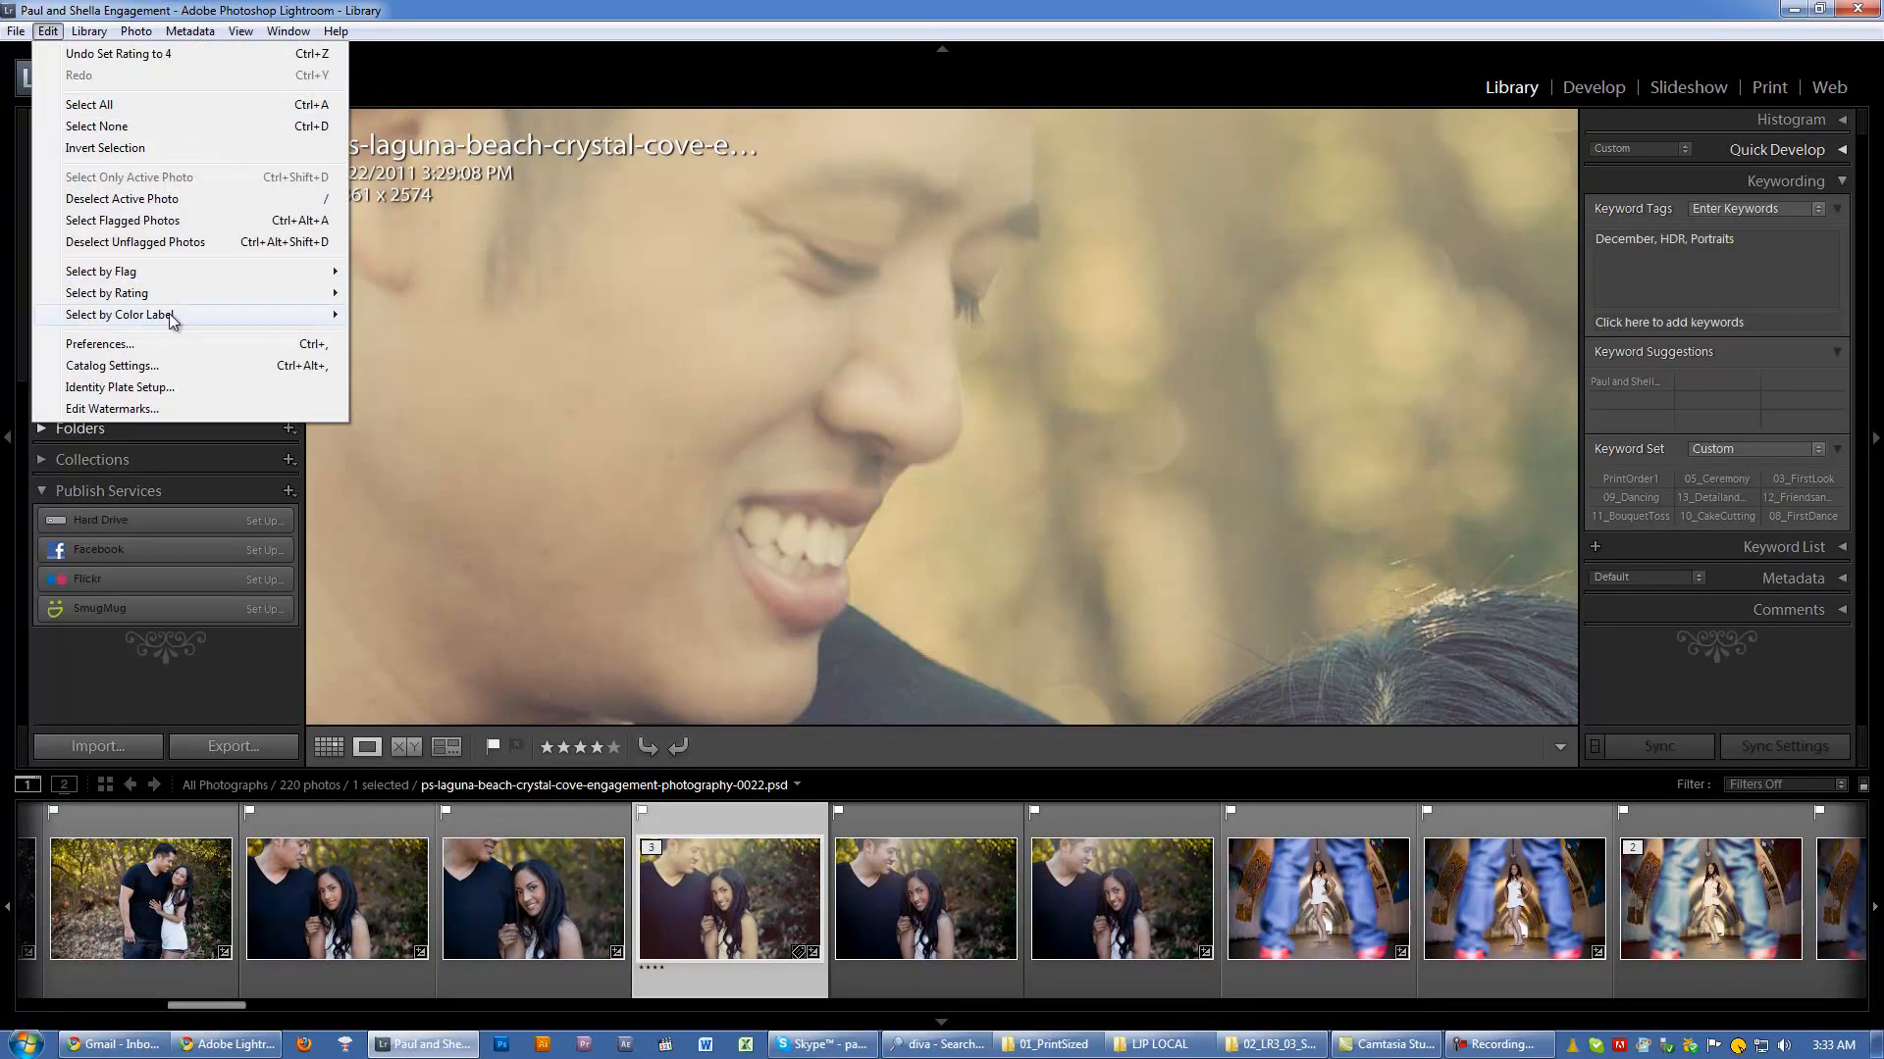
{"action": "left_click", "coordinate": [171, 344]}
{"action": "left_click", "coordinate": [736, 685]}
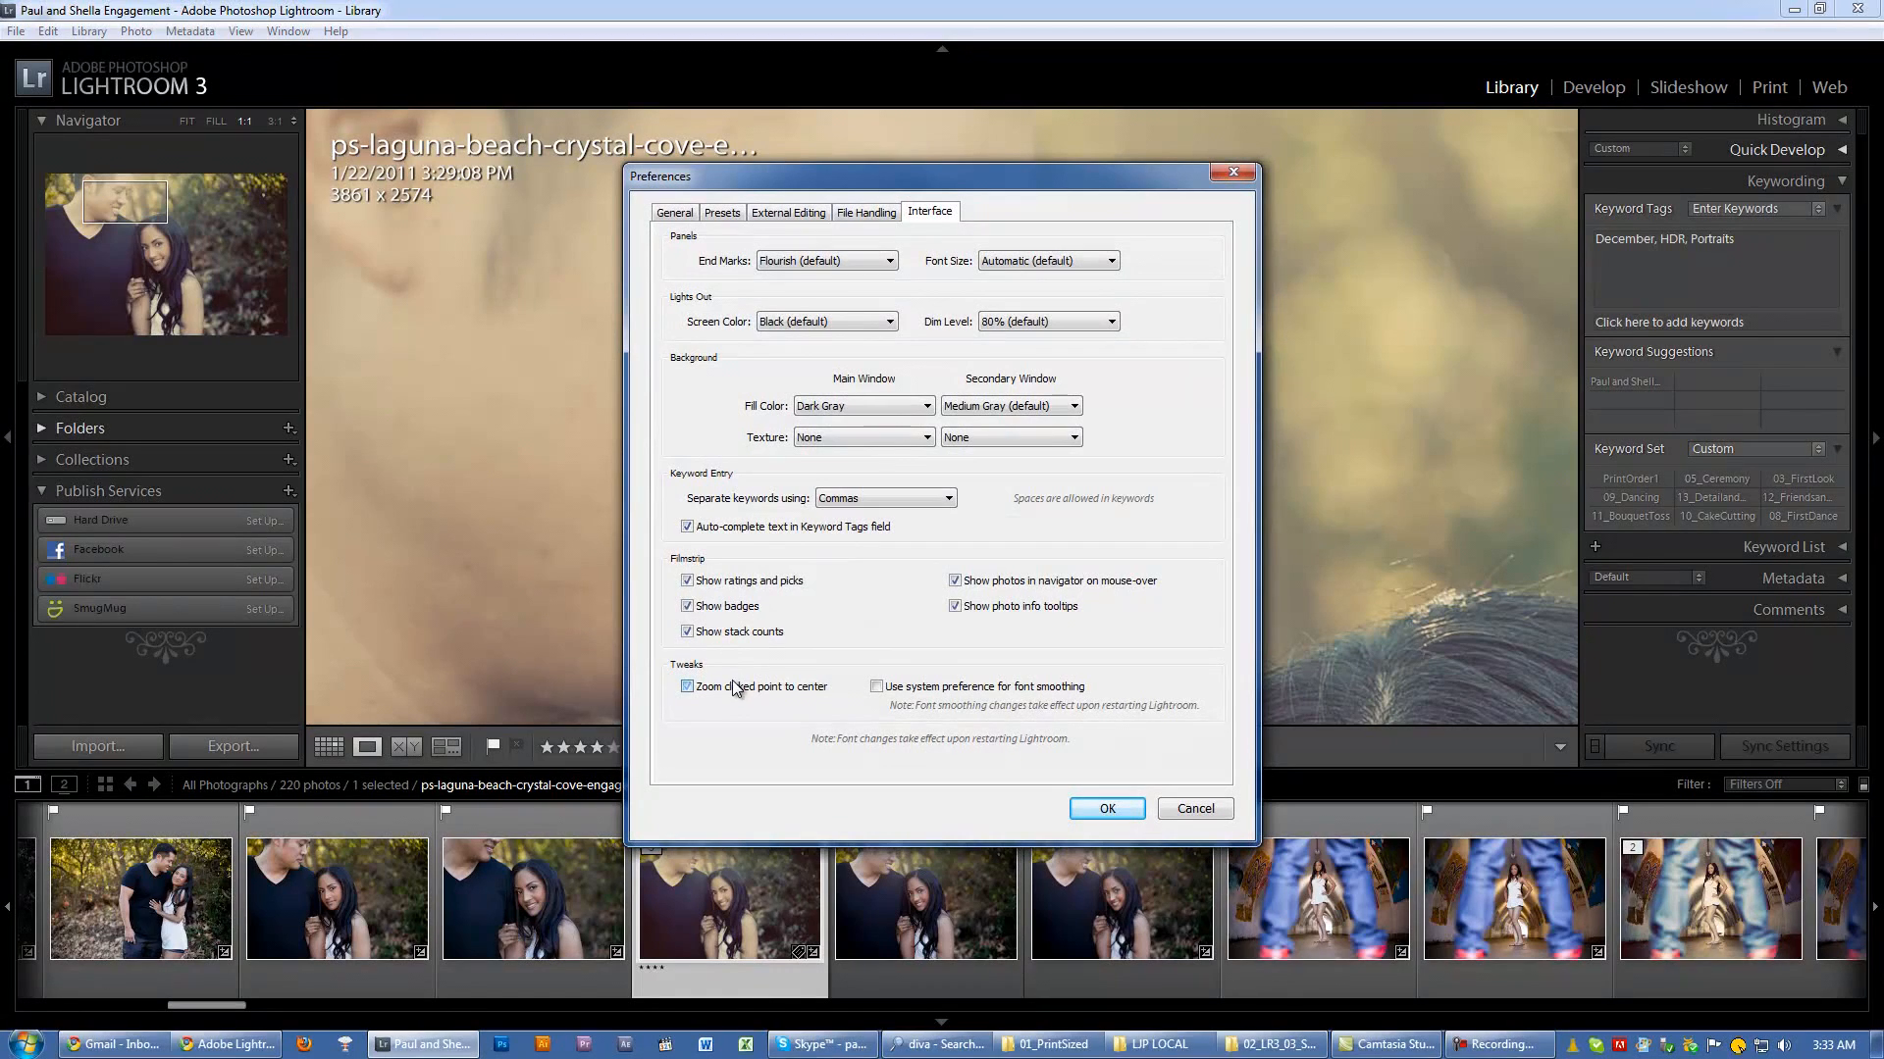